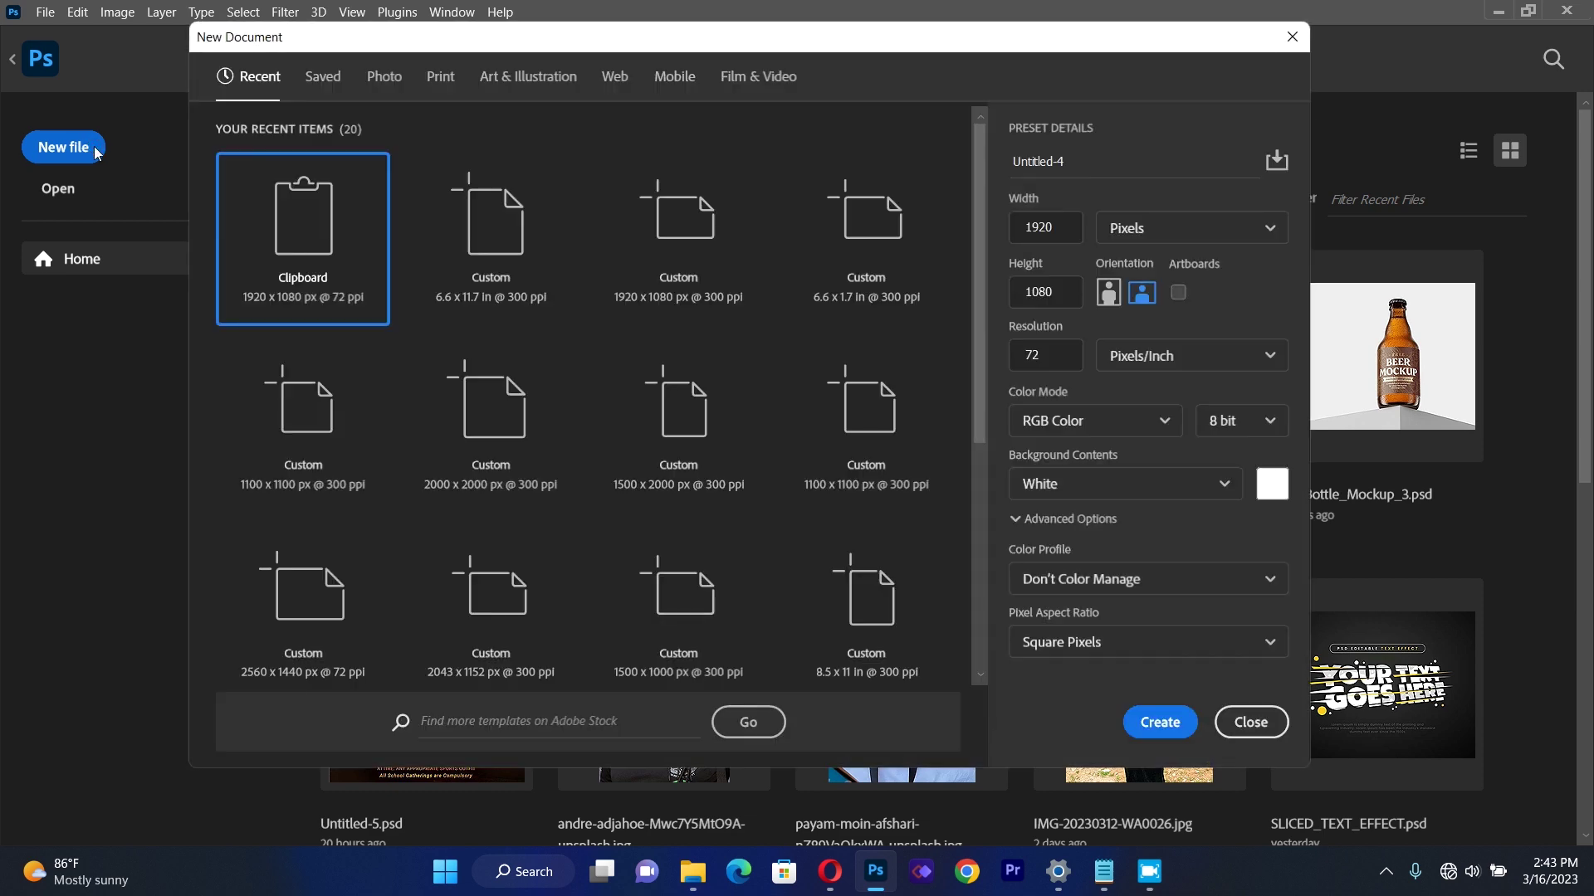
# Switch the new document's size units to inches and set its width to 6.6.
pyautogui.click(1057, 226)
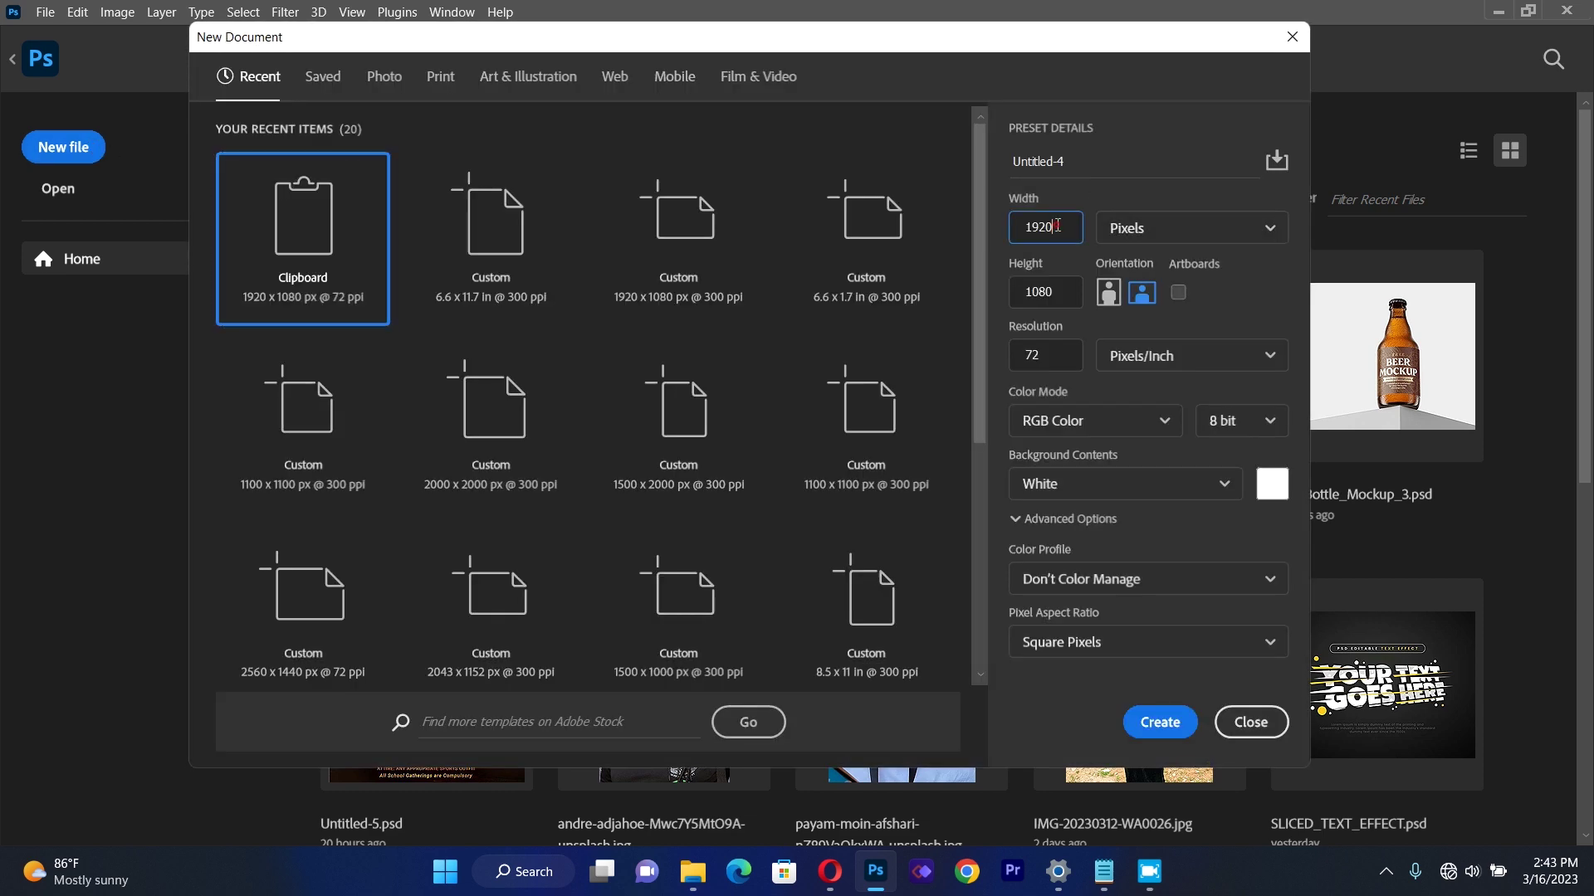
pyautogui.click(1154, 232)
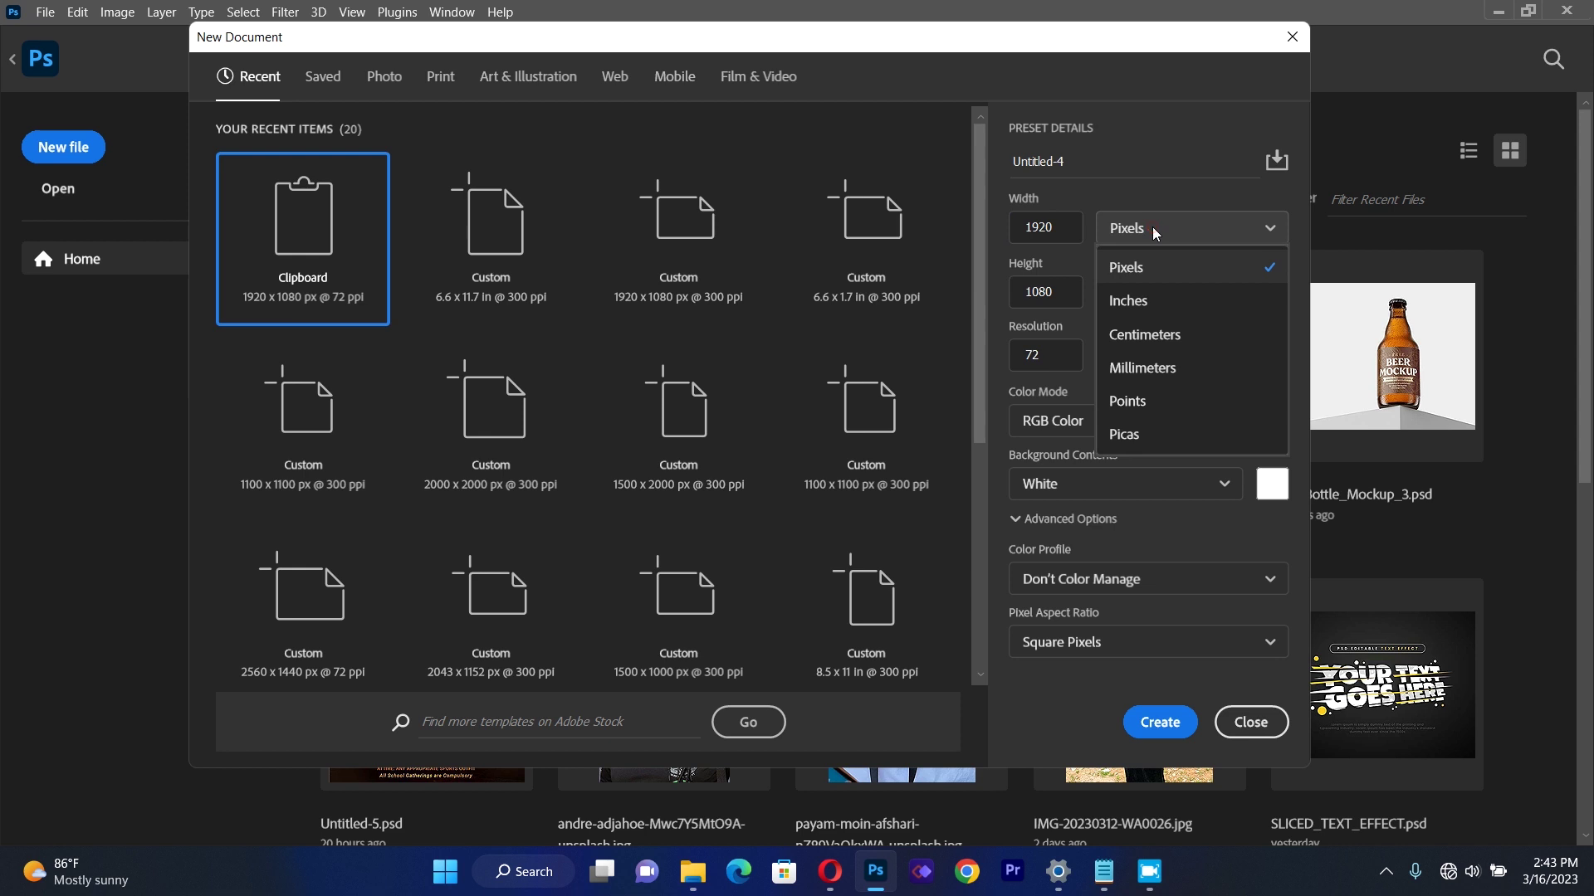
pyautogui.click(1149, 299)
pyautogui.click(1070, 227)
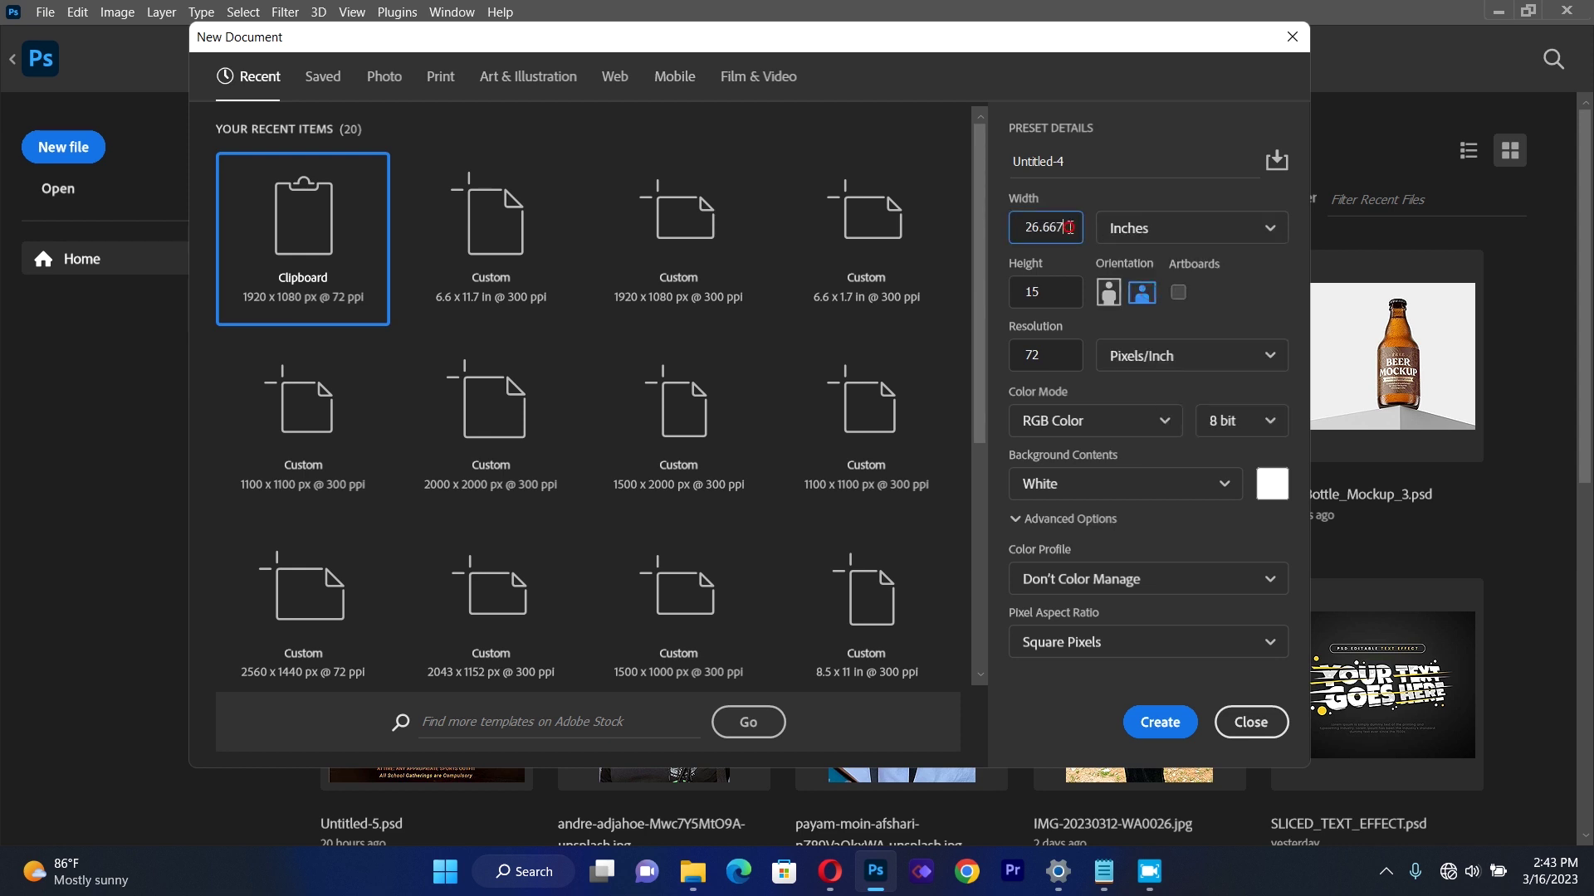
pyautogui.press('BackSpace')
pyautogui.press('BackSpace')
pyautogui.press('BackSpace')
pyautogui.press('BackSpace')
pyautogui.press('BackSpace')
pyautogui.press('BackSpace')
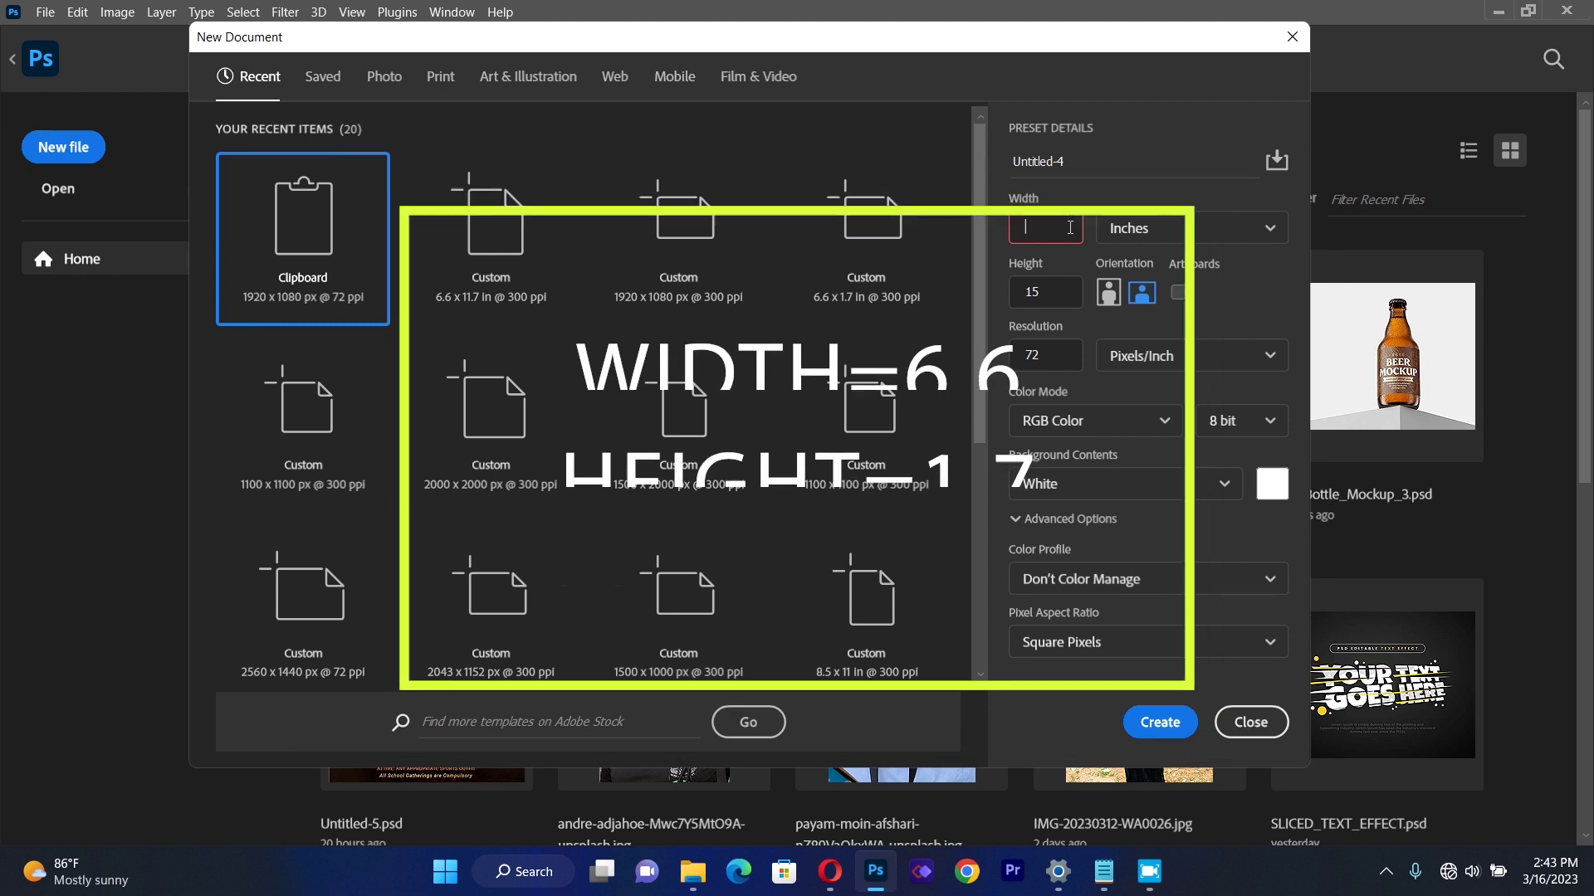
pyautogui.write('6.6')
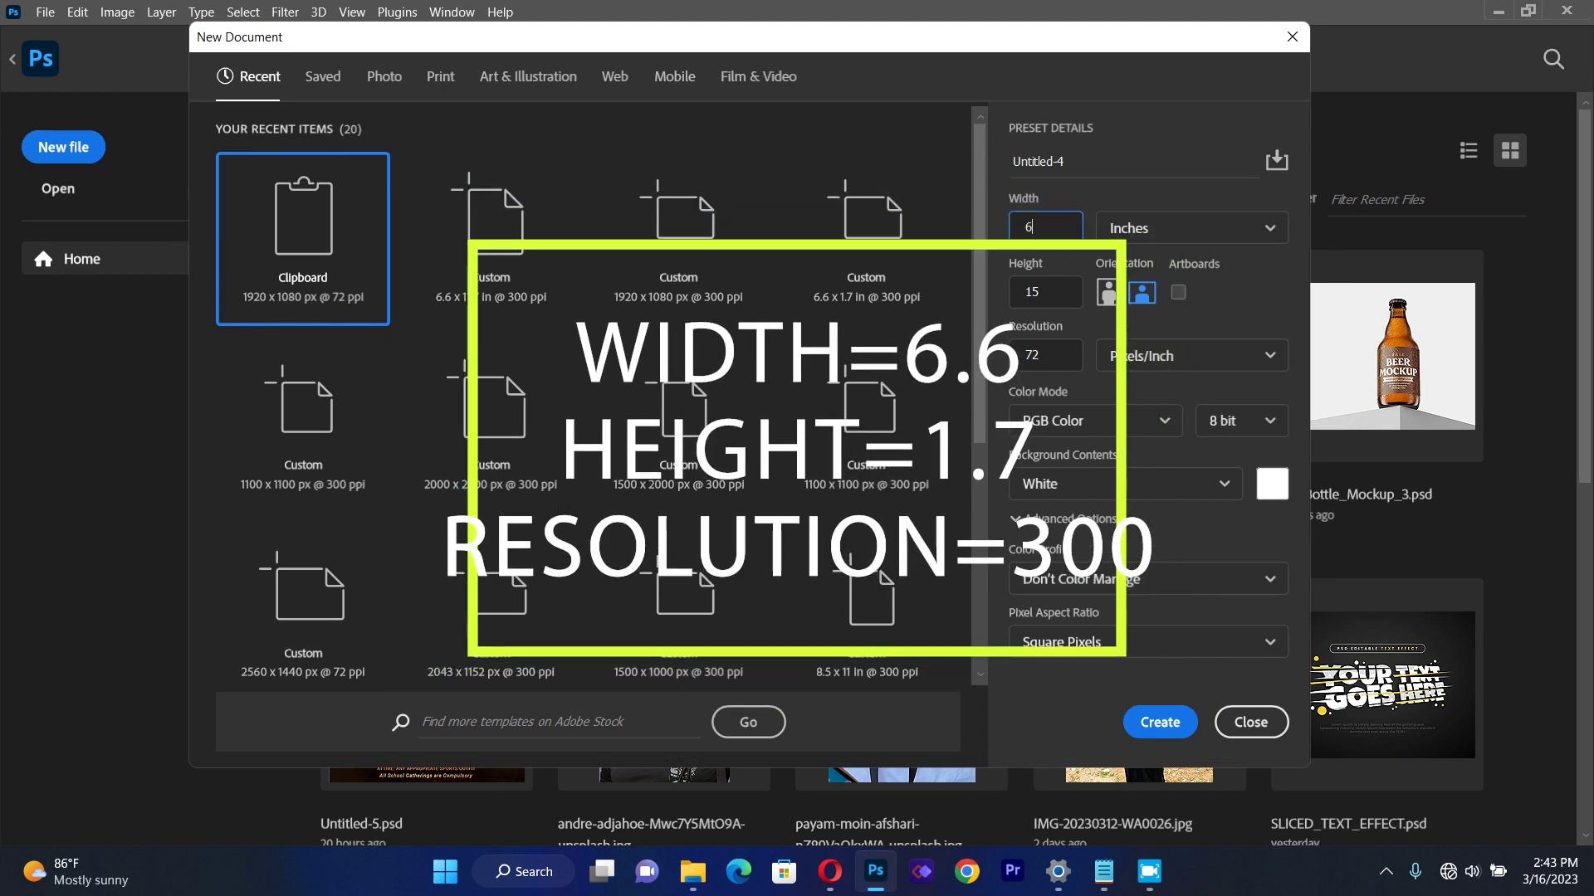
# Set the height to 1.7 inches and the resolution to 300 pixels/inch, and create the document.
pyautogui.click(1052, 292)
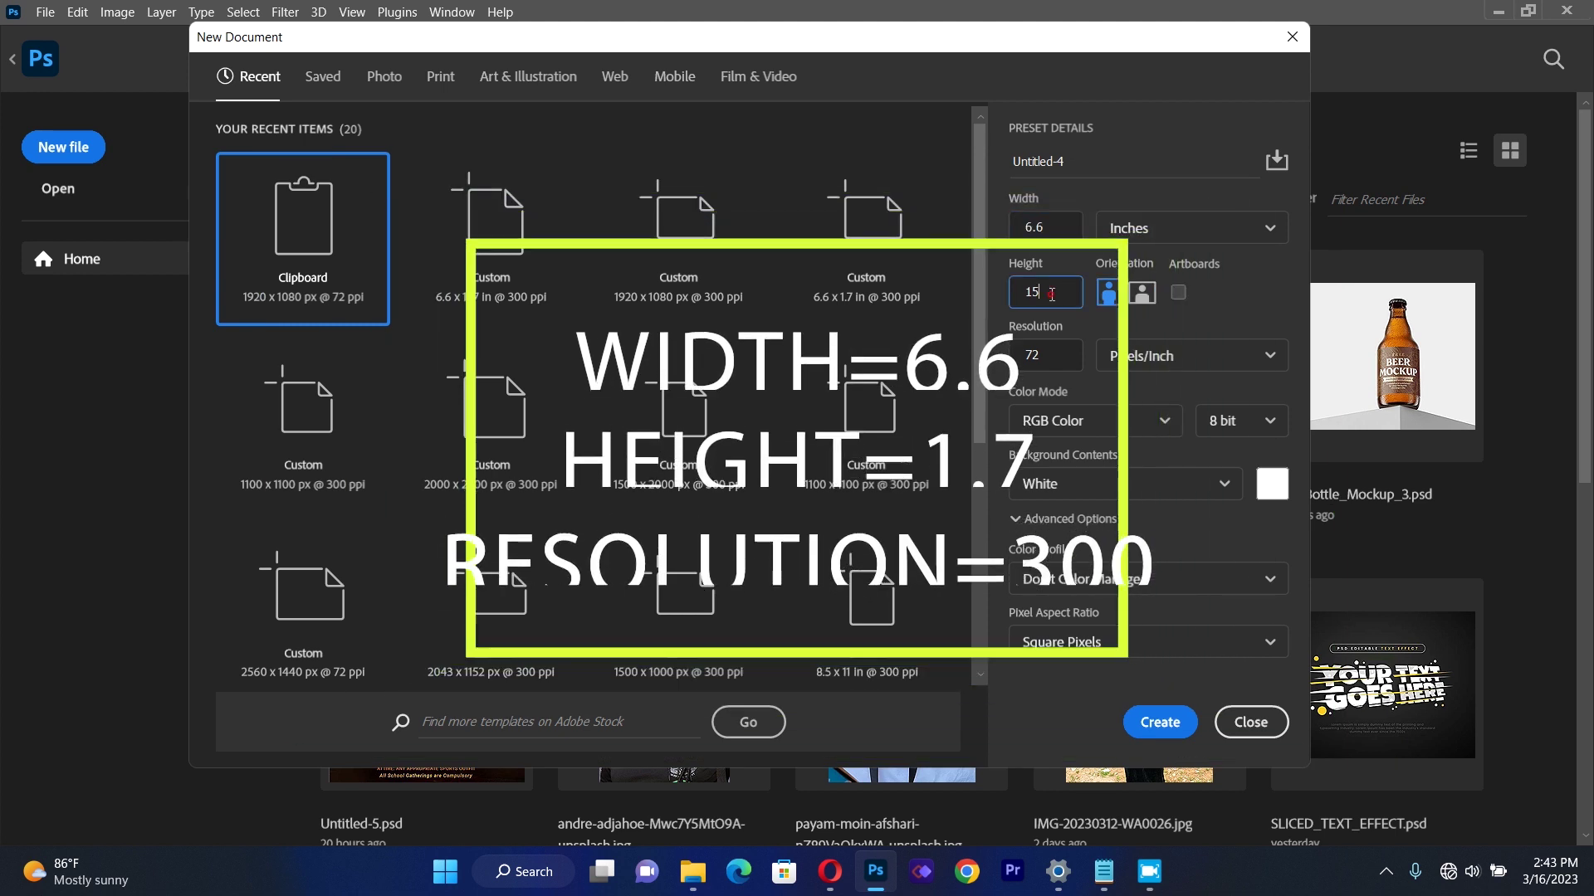
pyautogui.press('BackSpace')
pyautogui.press('BackSpace')
pyautogui.write('1')
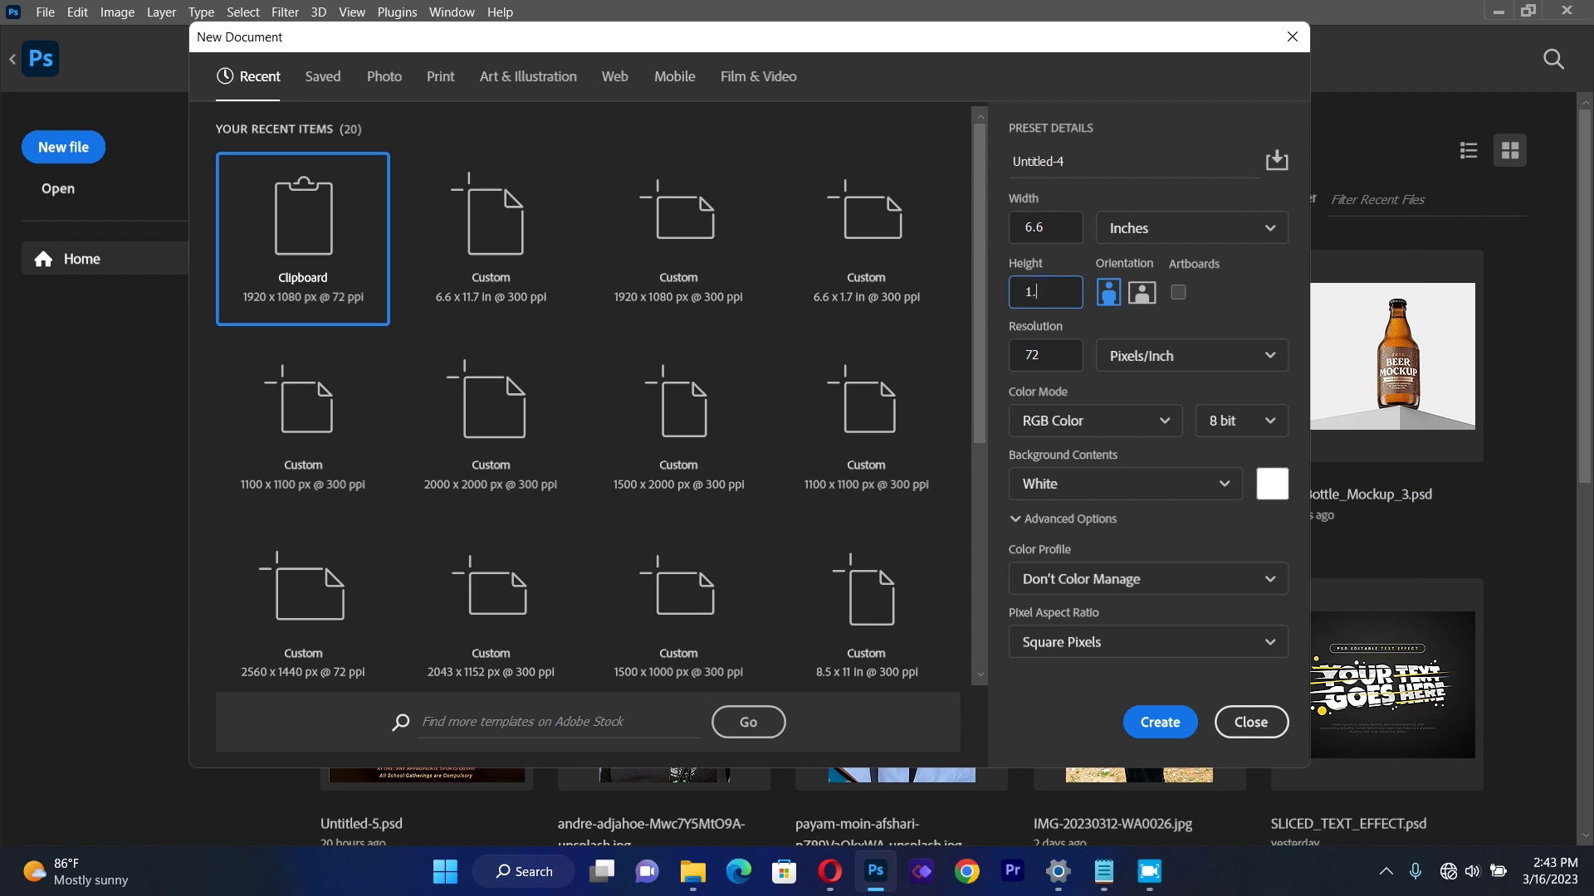
pyautogui.click(1059, 357)
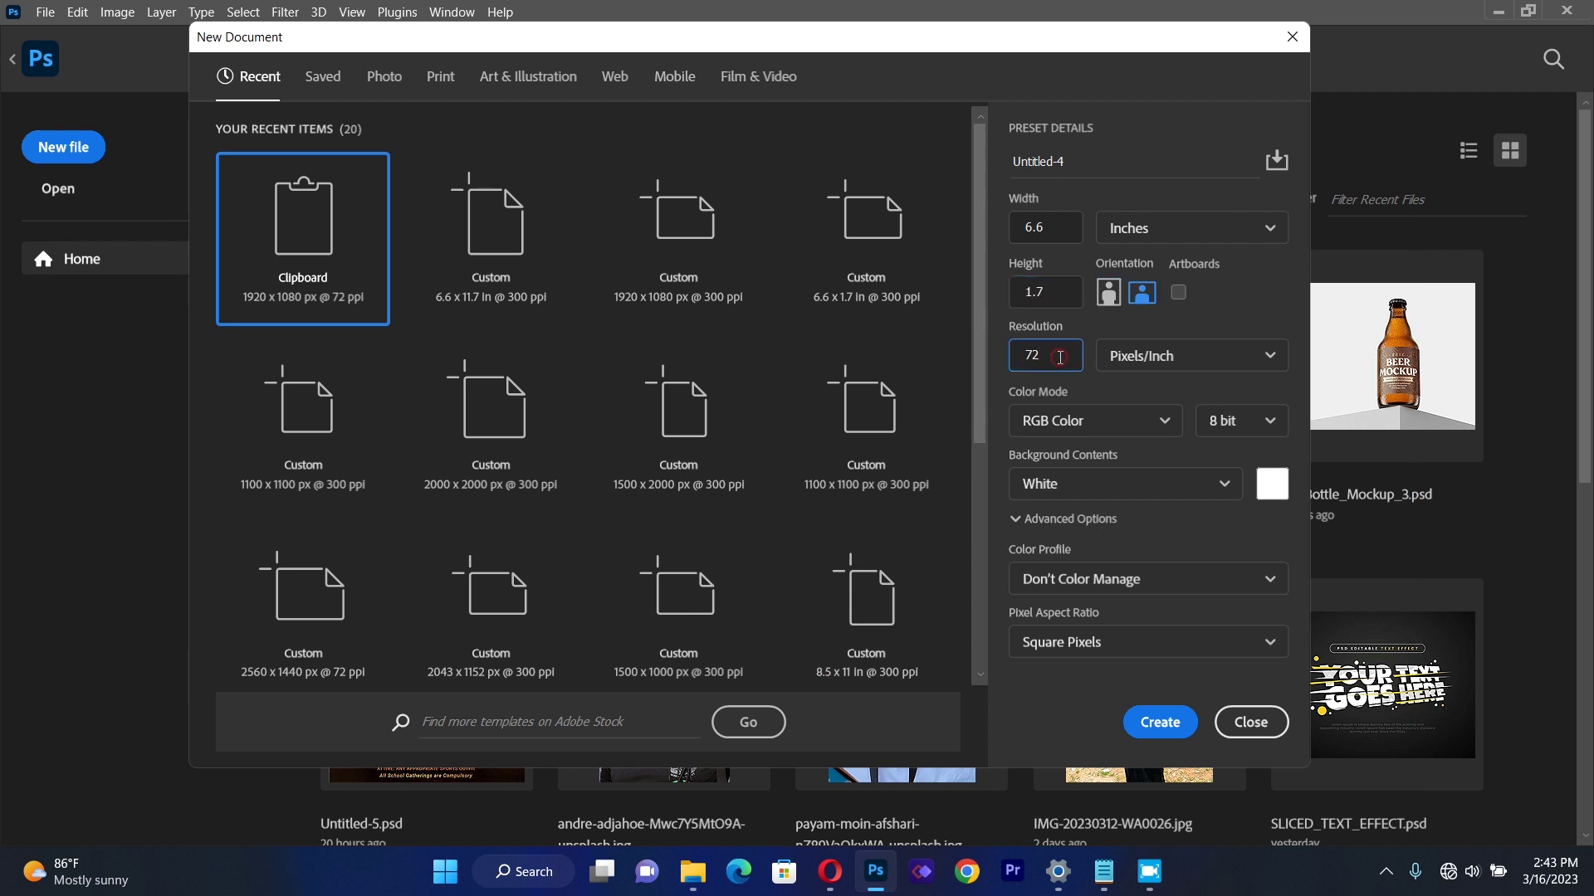
pyautogui.write('3000')
pyautogui.press('BackSpace')
pyautogui.click(1168, 725)
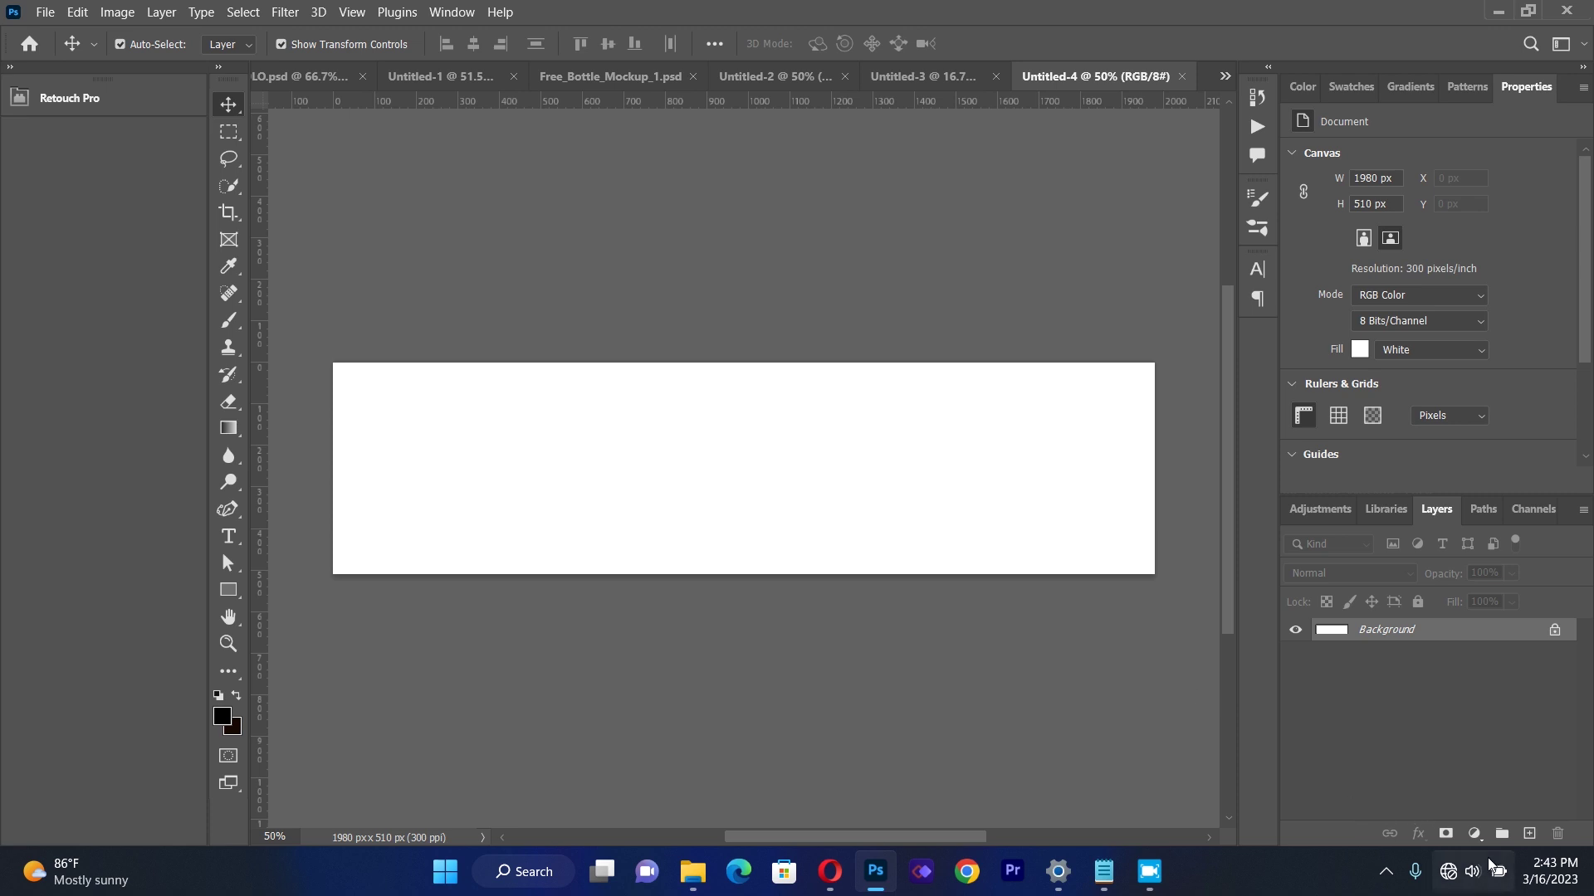
# Add a Solid Color fill layer in dark red 740e06 above the background.
pyautogui.click(1474, 833)
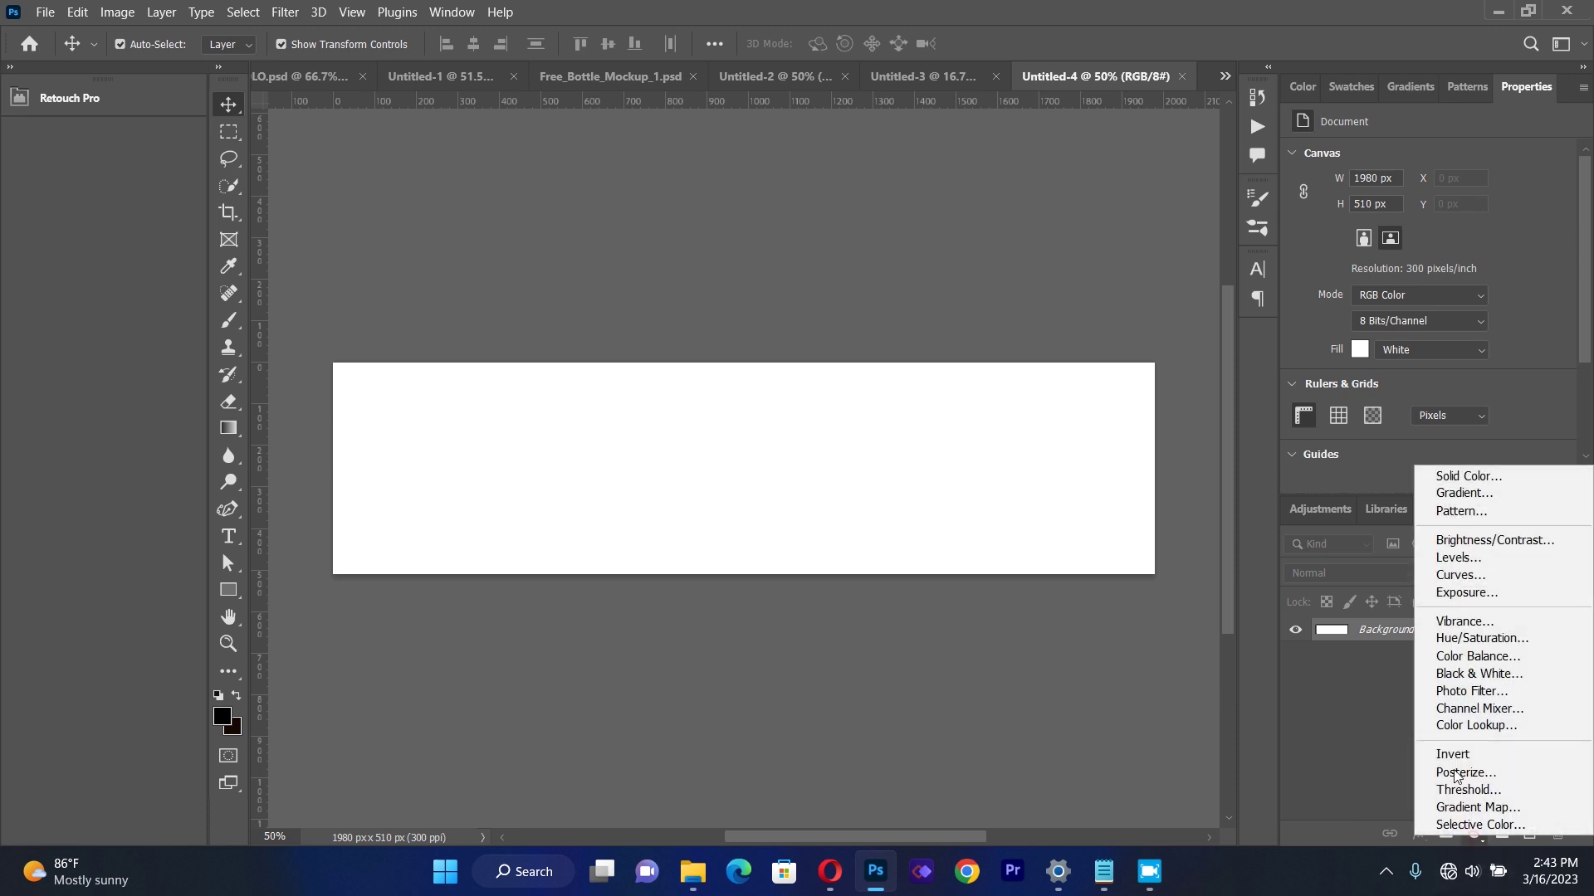
pyautogui.click(1454, 476)
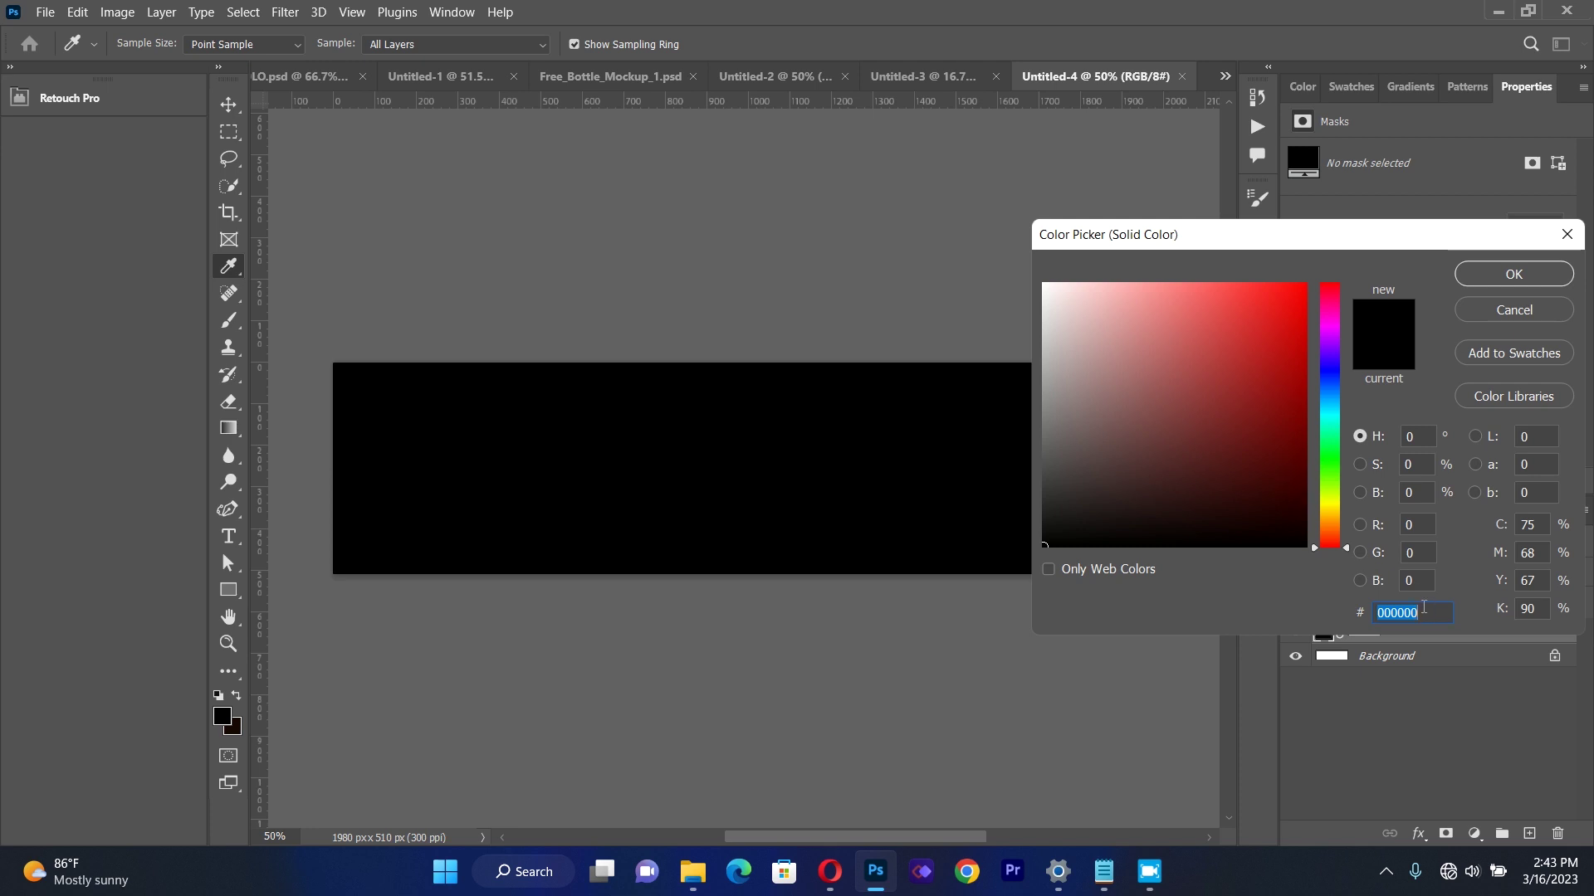
pyautogui.press('BackSpace')
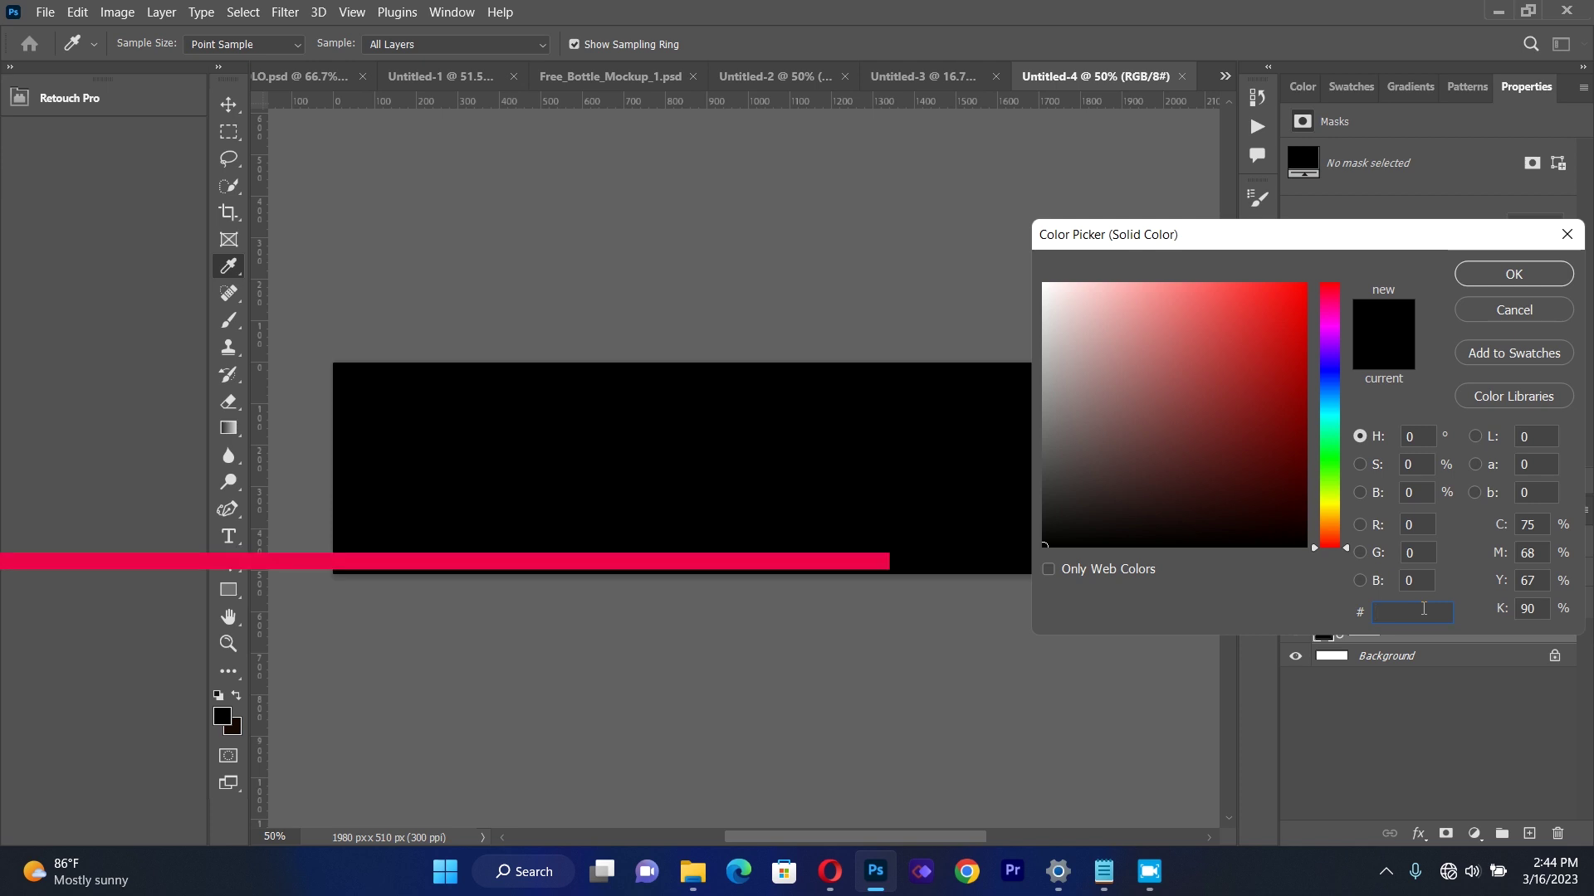
pyautogui.write('74')
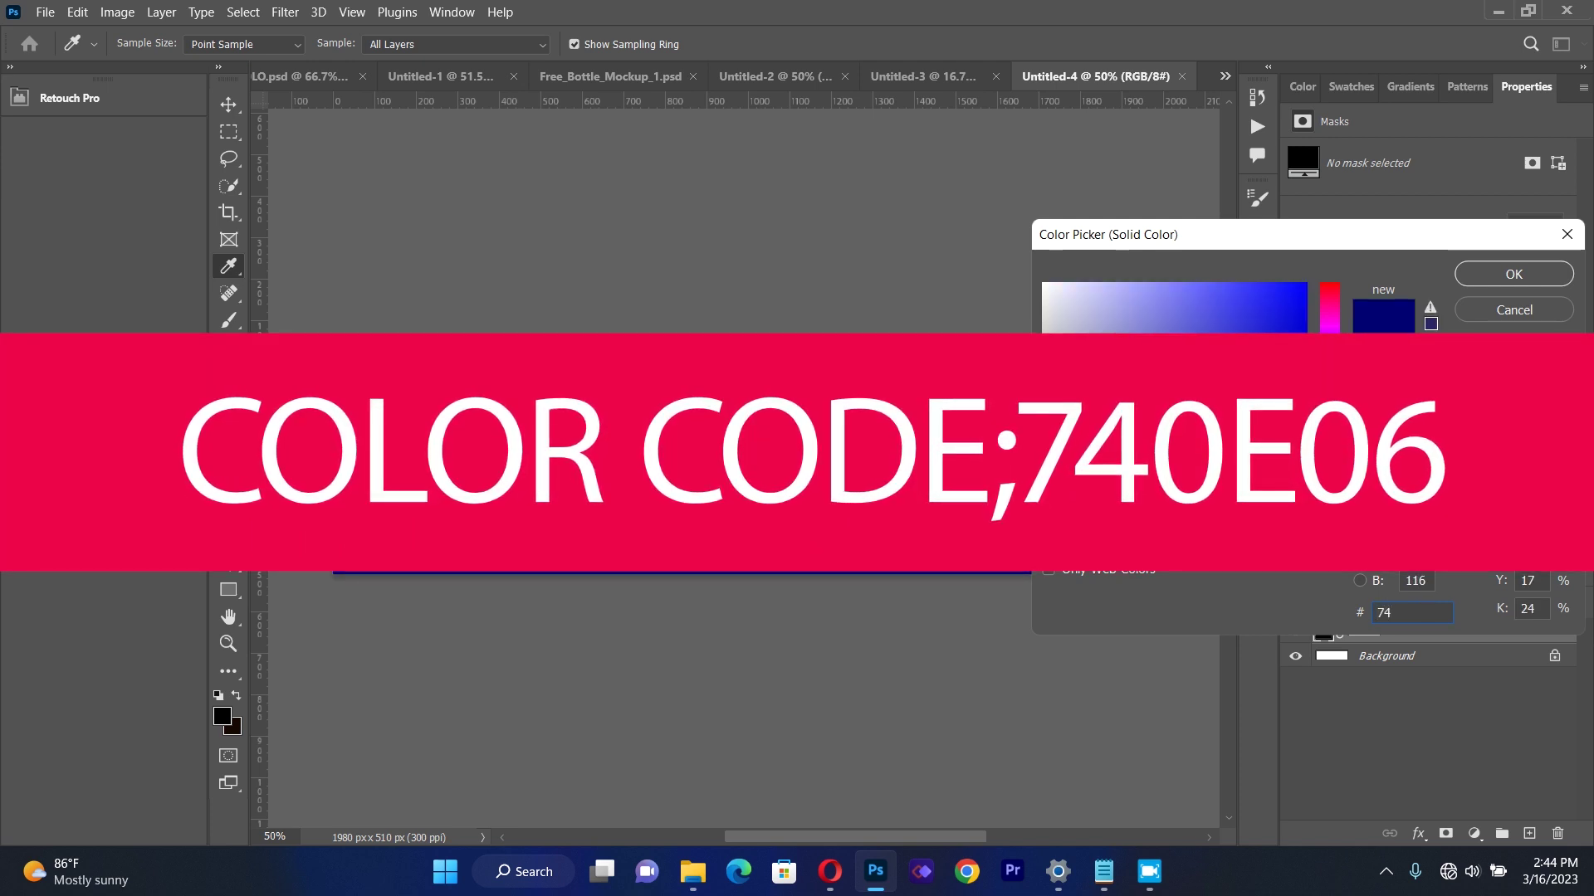
pyautogui.write('0')
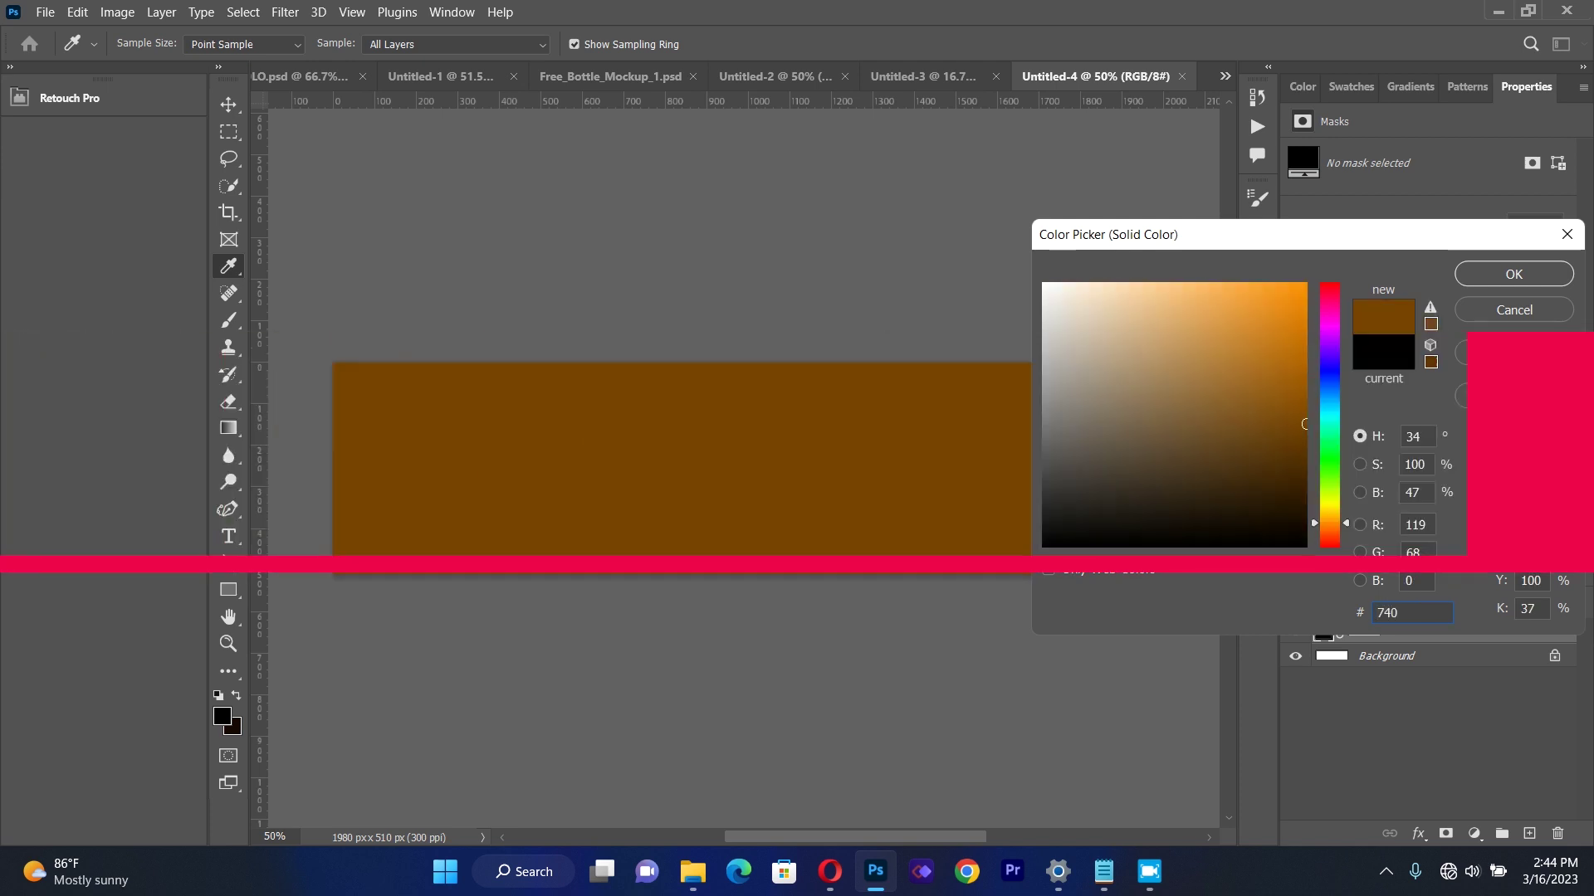
pyautogui.write('e')
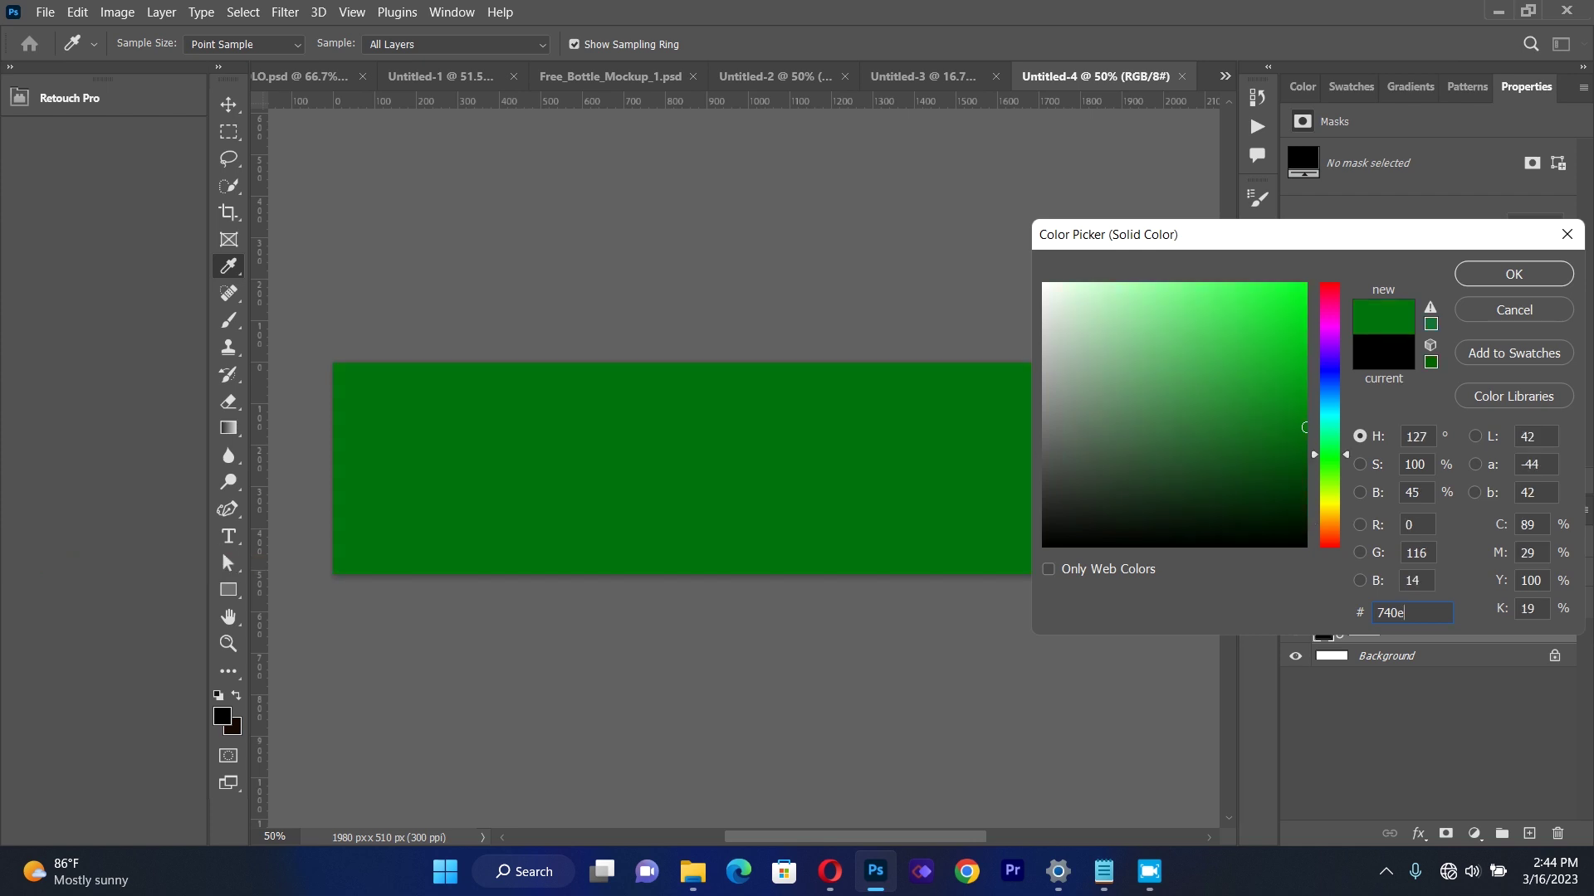
pyautogui.write('06')
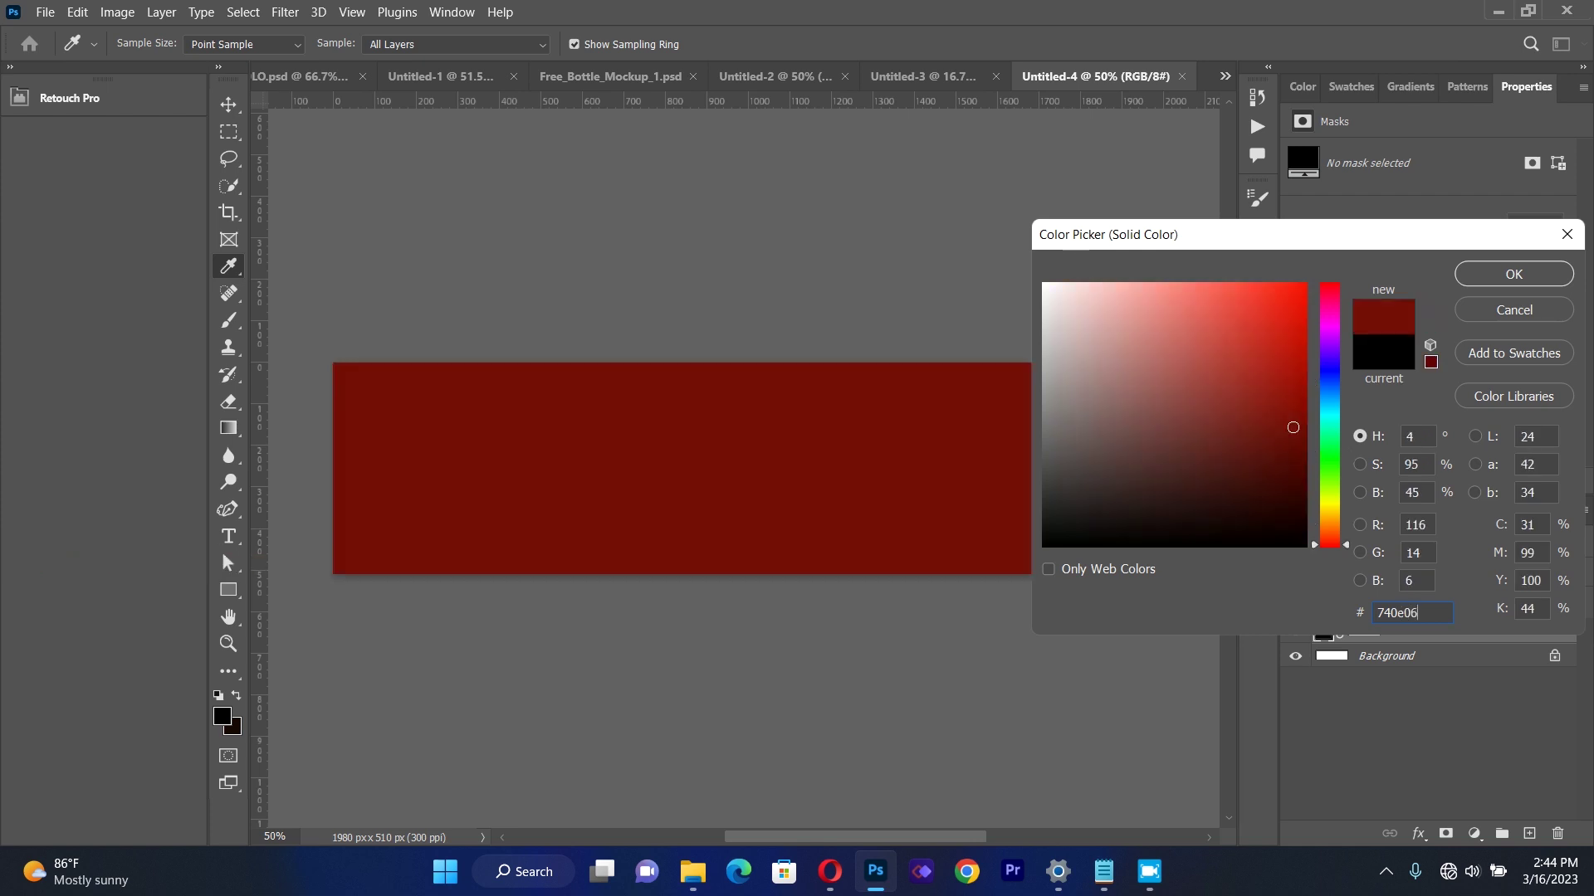
pyautogui.click(1504, 278)
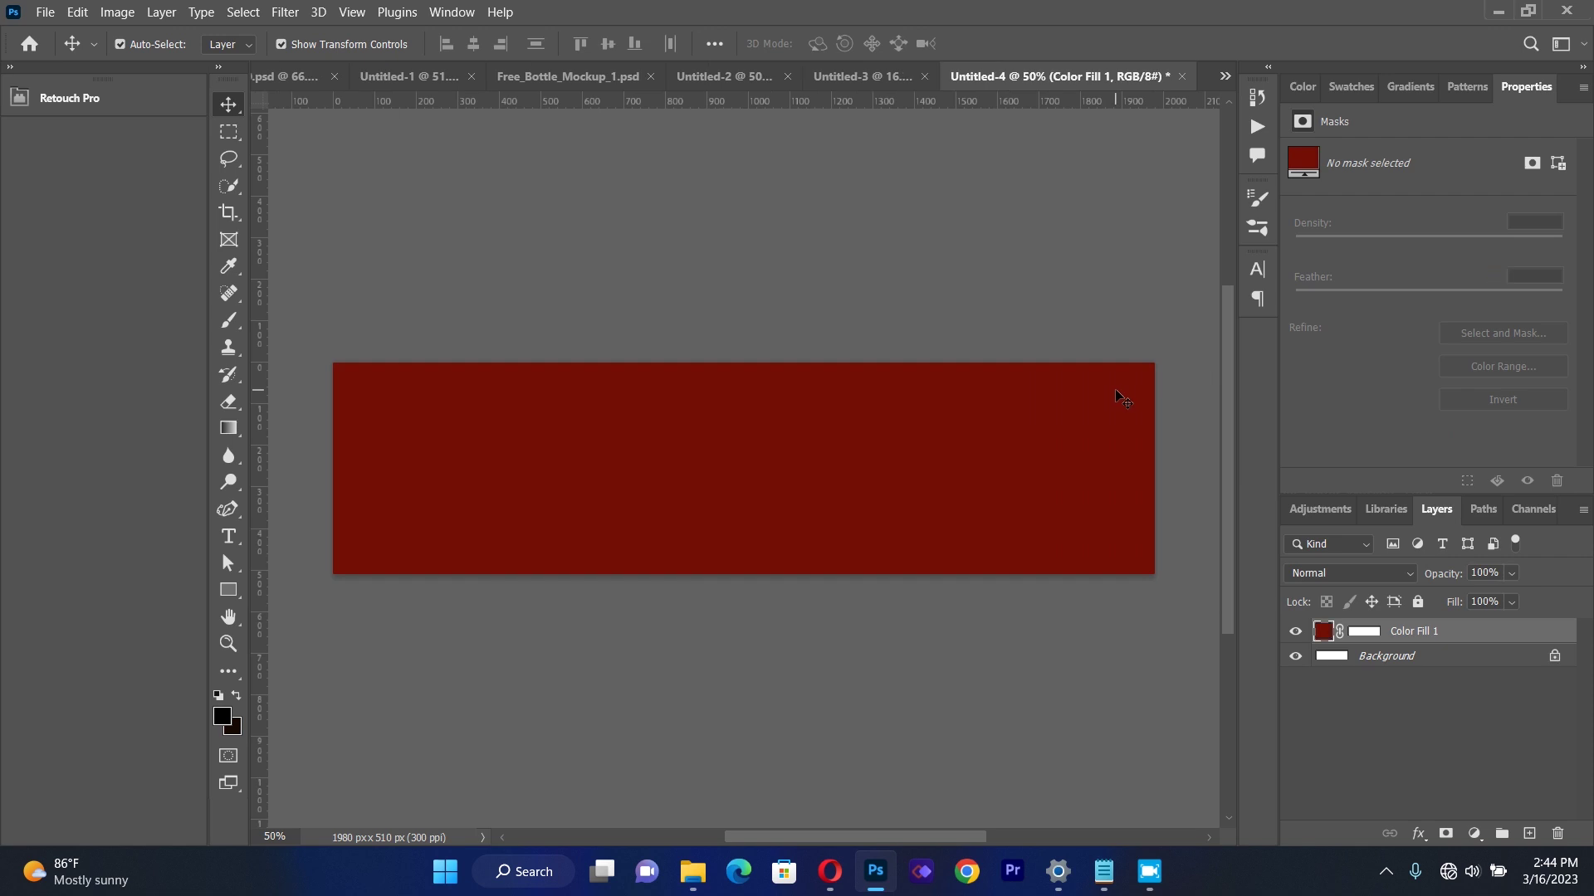
# Place the orange sparkle image 11_e2uK3xT3xCUz8vYGQoGQsxAvCGLwD0.jpeg from the Desktop's LABEL folder as a linked file.
pyautogui.click(45, 11)
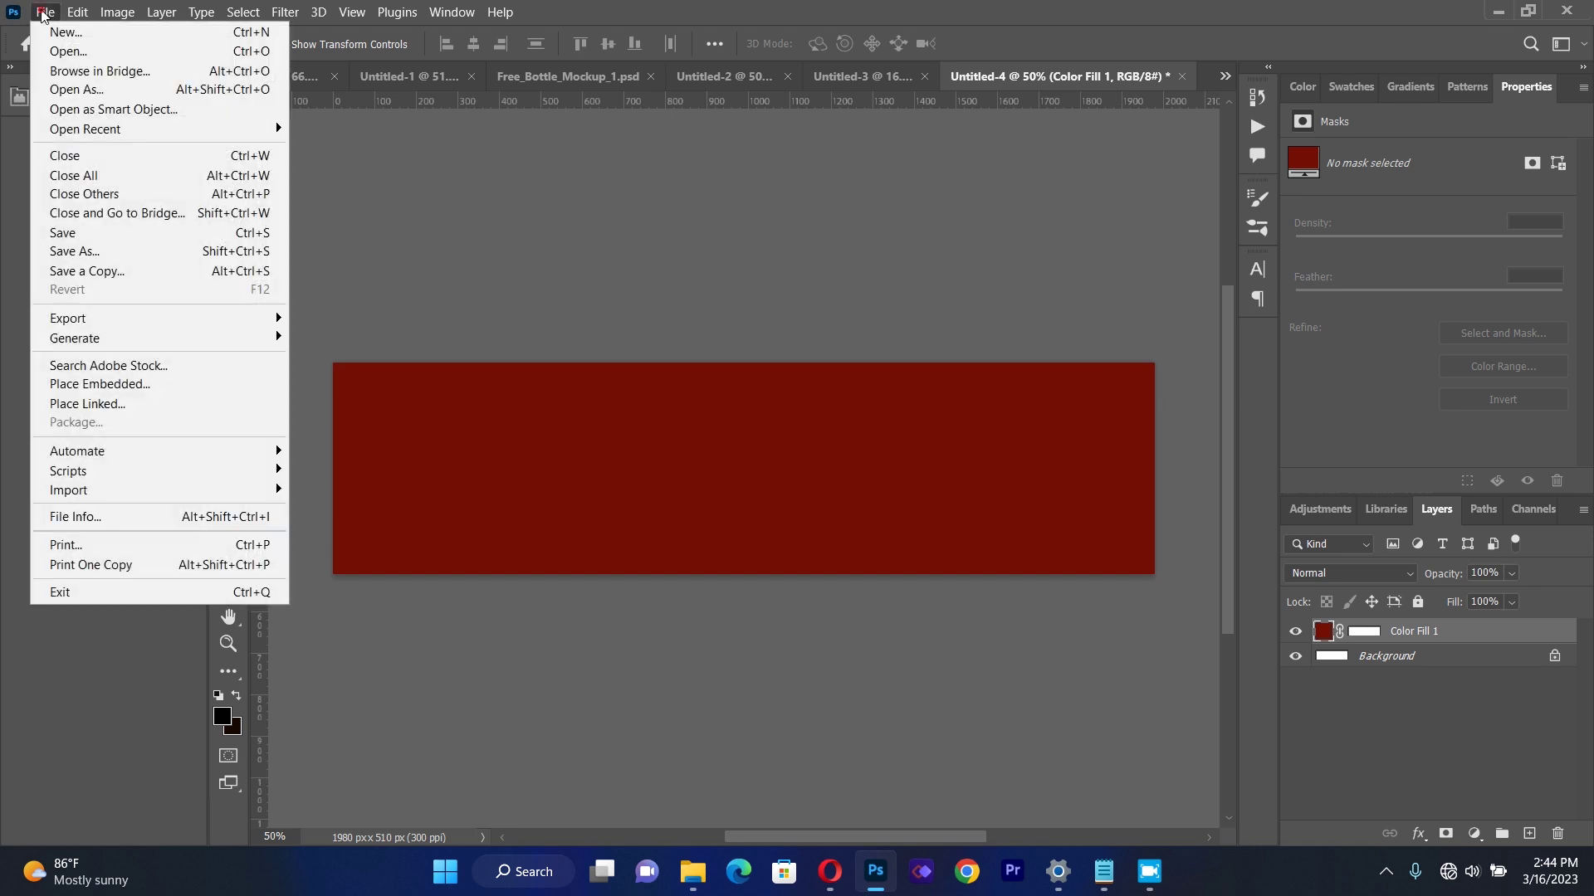
pyautogui.click(118, 405)
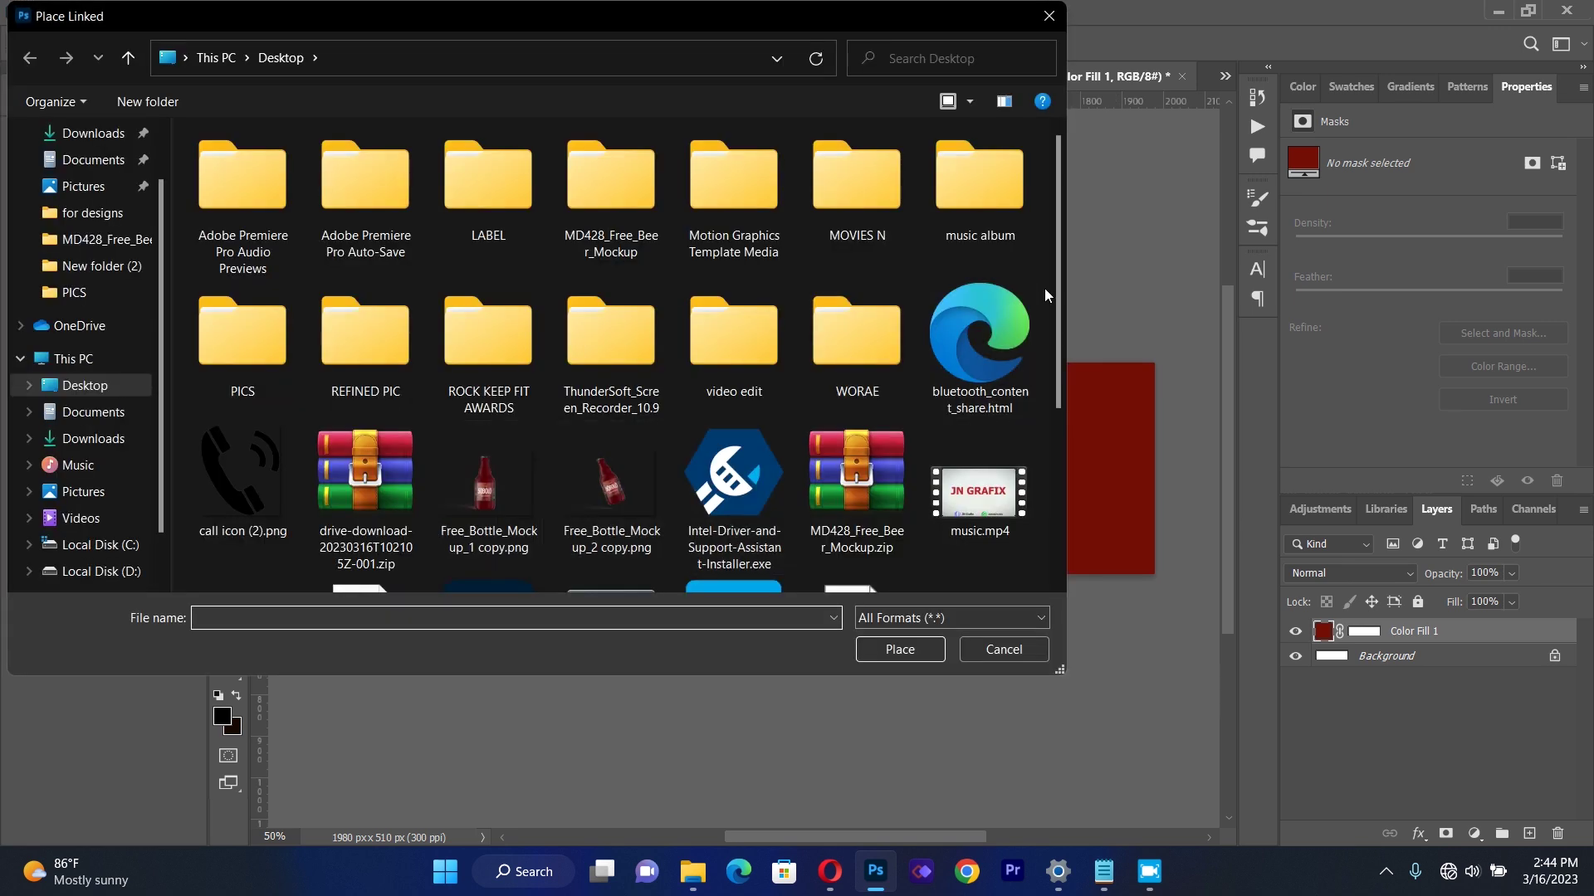
pyautogui.moveTo(1064, 264)
pyautogui.mouseDown()
pyautogui.moveTo(1062, 323)
pyautogui.moveTo(1058, 265)
pyautogui.mouseUp()
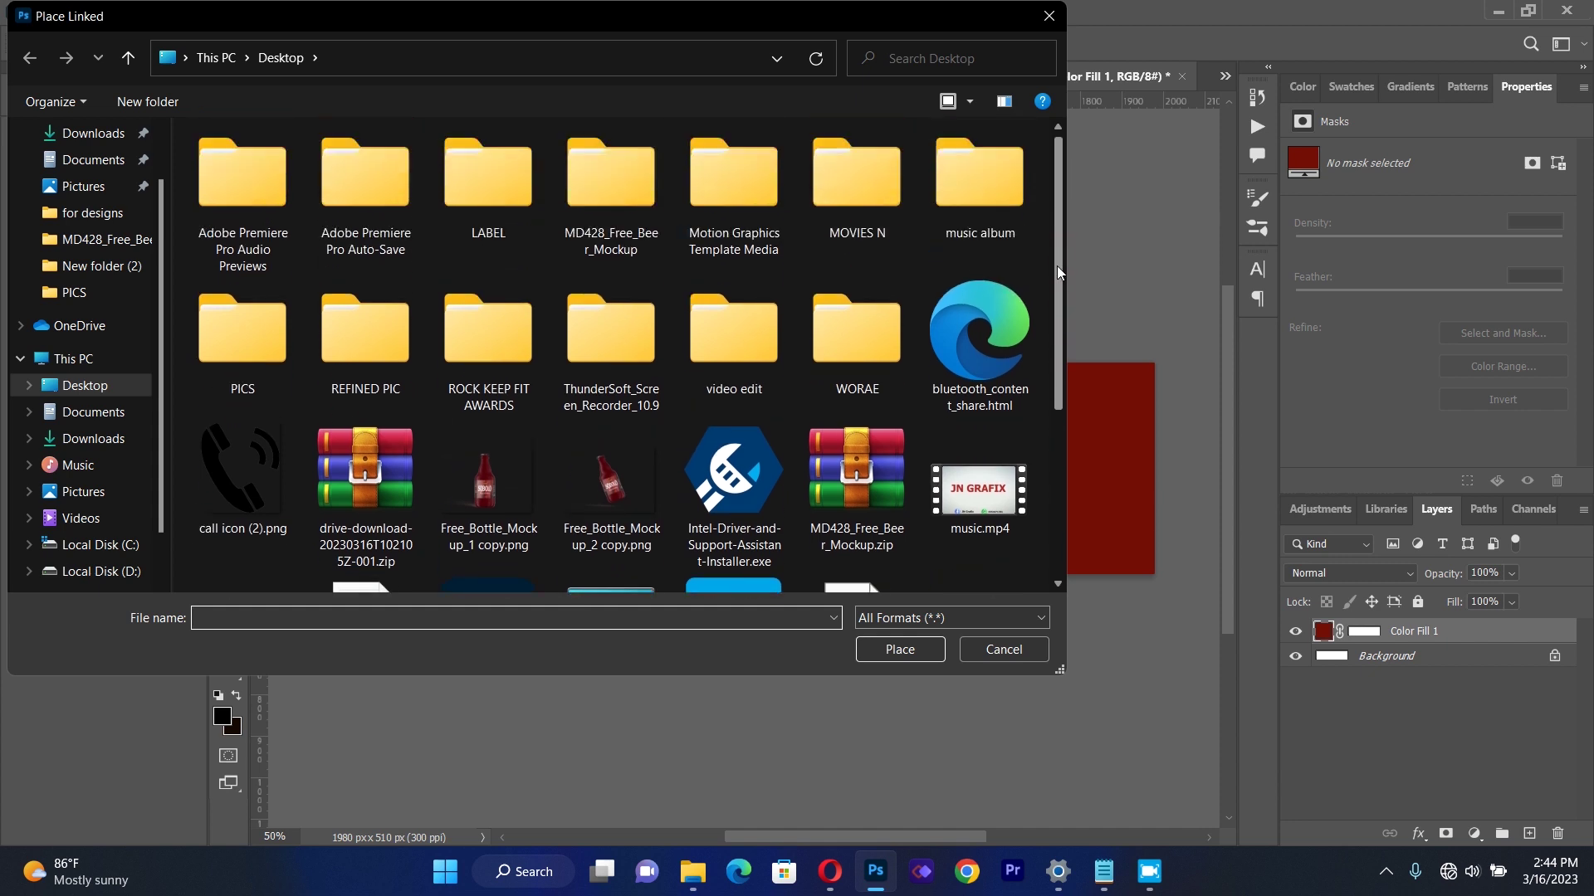
pyautogui.doubleClick(513, 162)
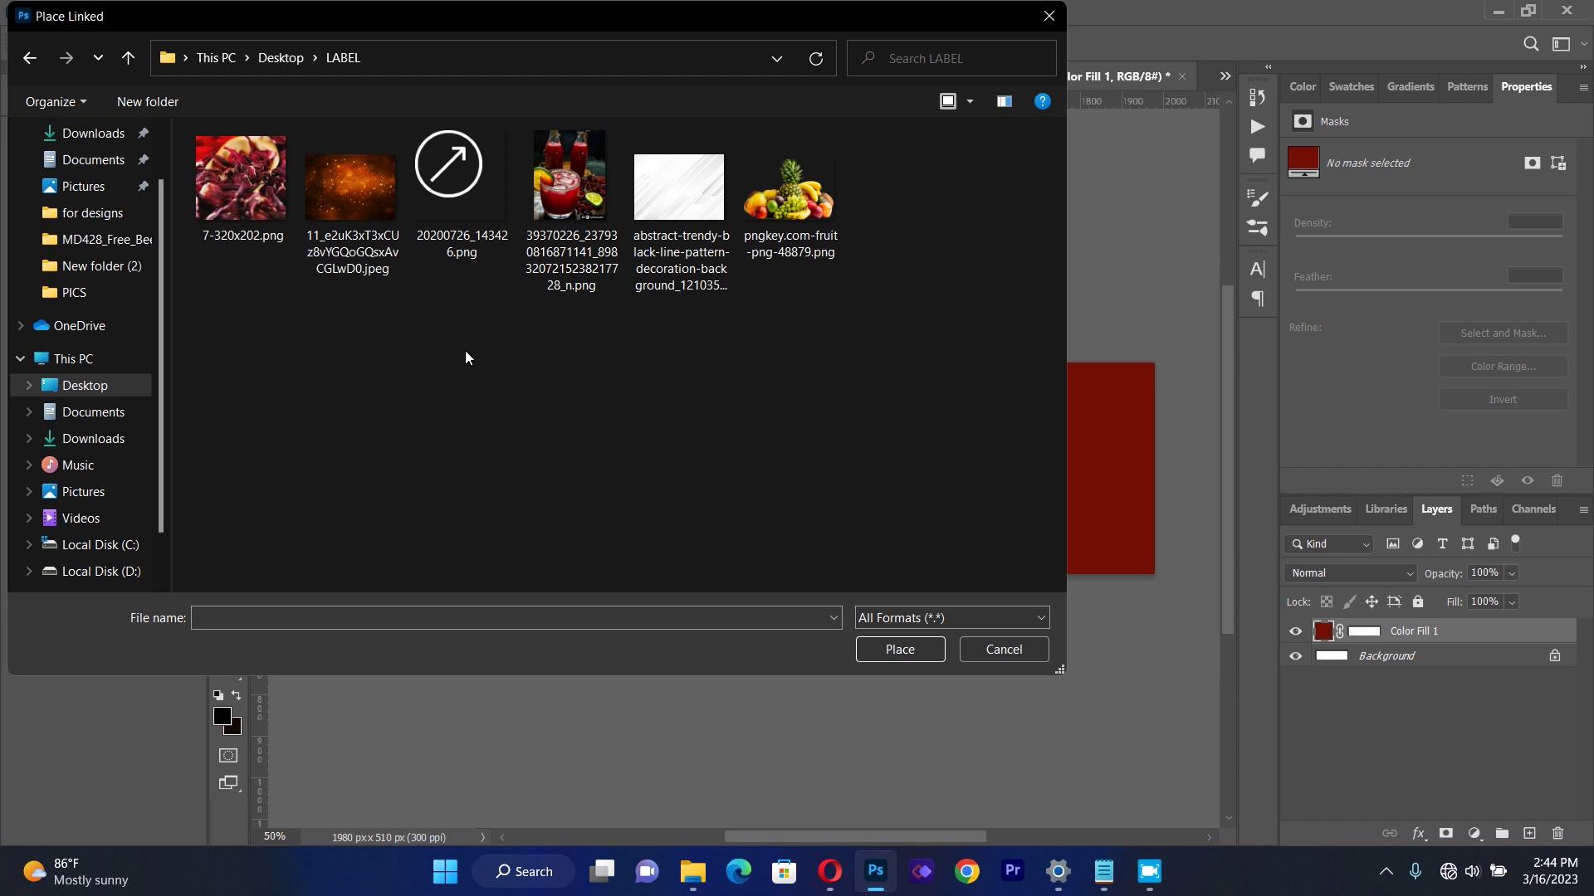
pyautogui.doubleClick(384, 210)
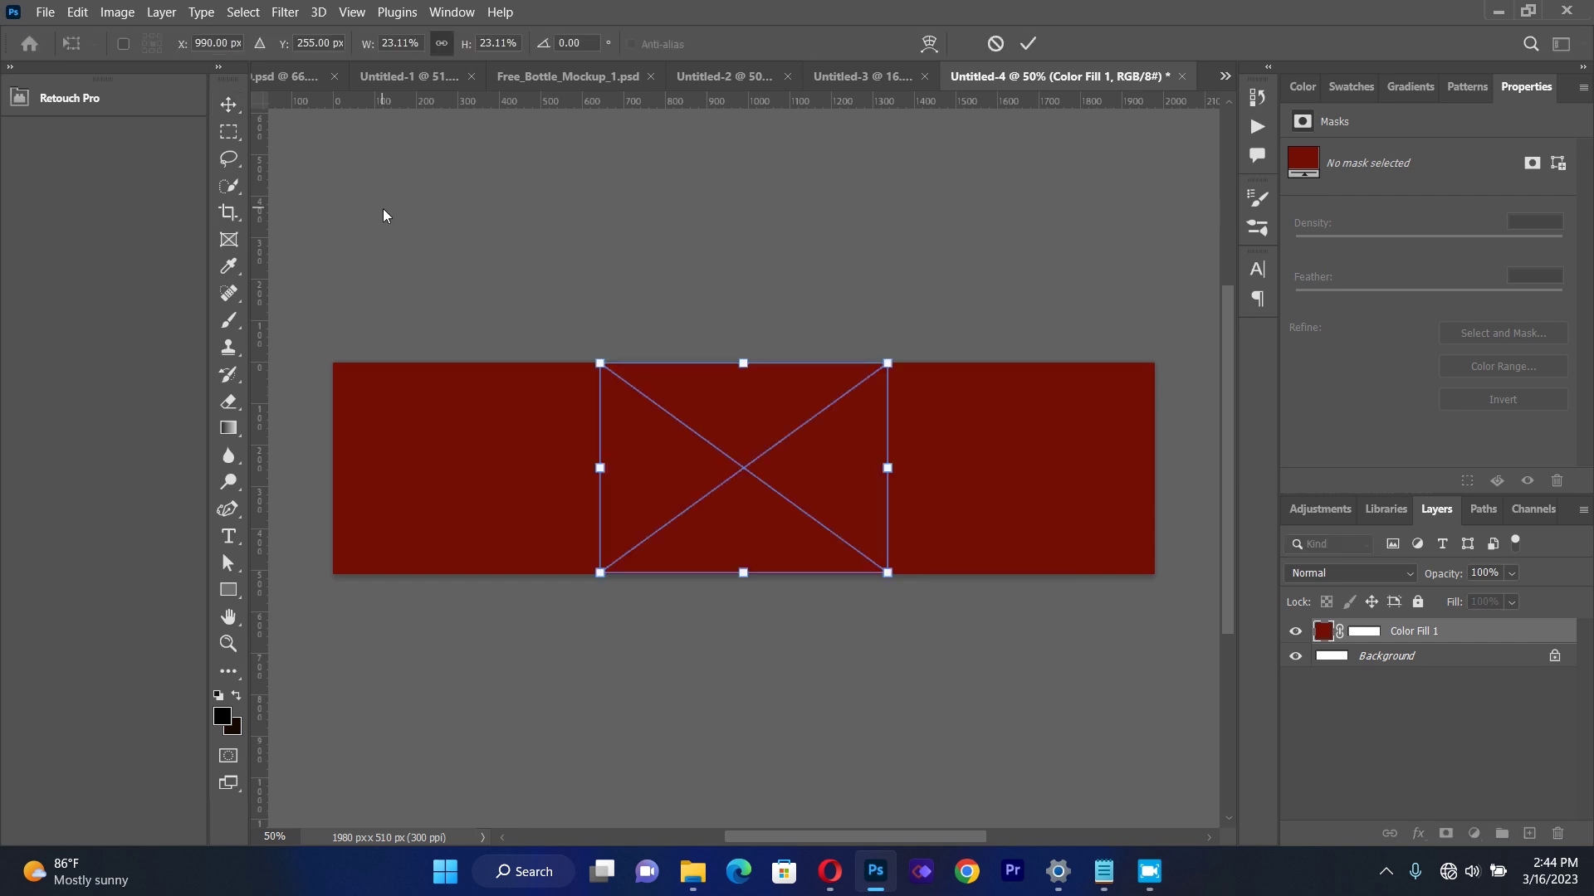
# Enlarge the placed sparkle image to about 2085 x 1534 px so it covers the whole canvas.
pyautogui.moveTo(596, 471); pyautogui.dragTo(329, 498)
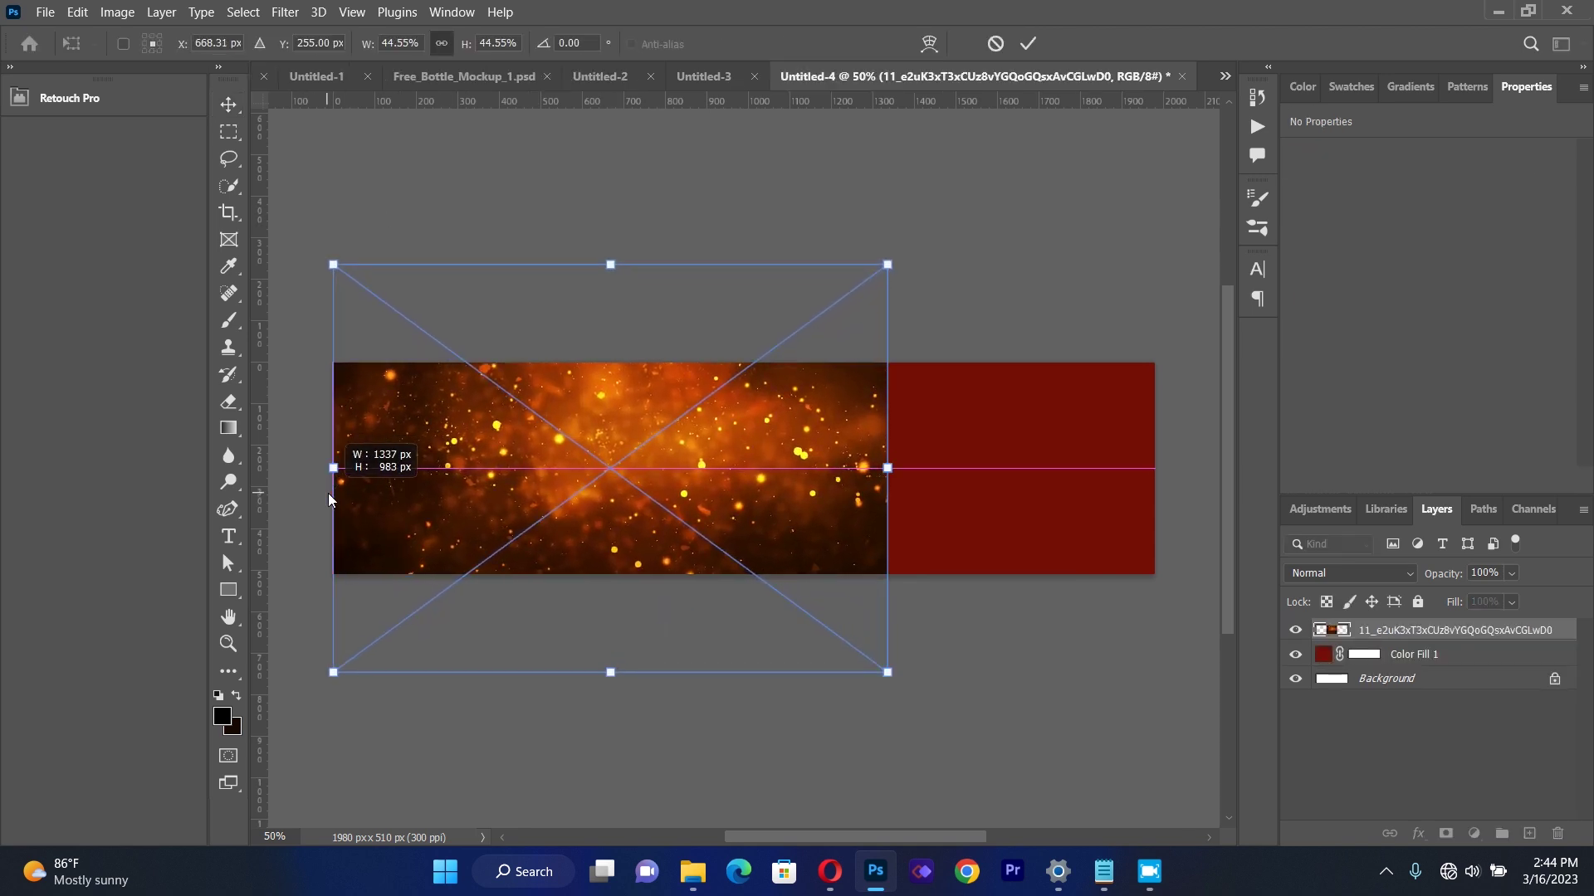
pyautogui.moveTo(890, 472); pyautogui.dragTo(1200, 495)
pyautogui.click(228, 105)
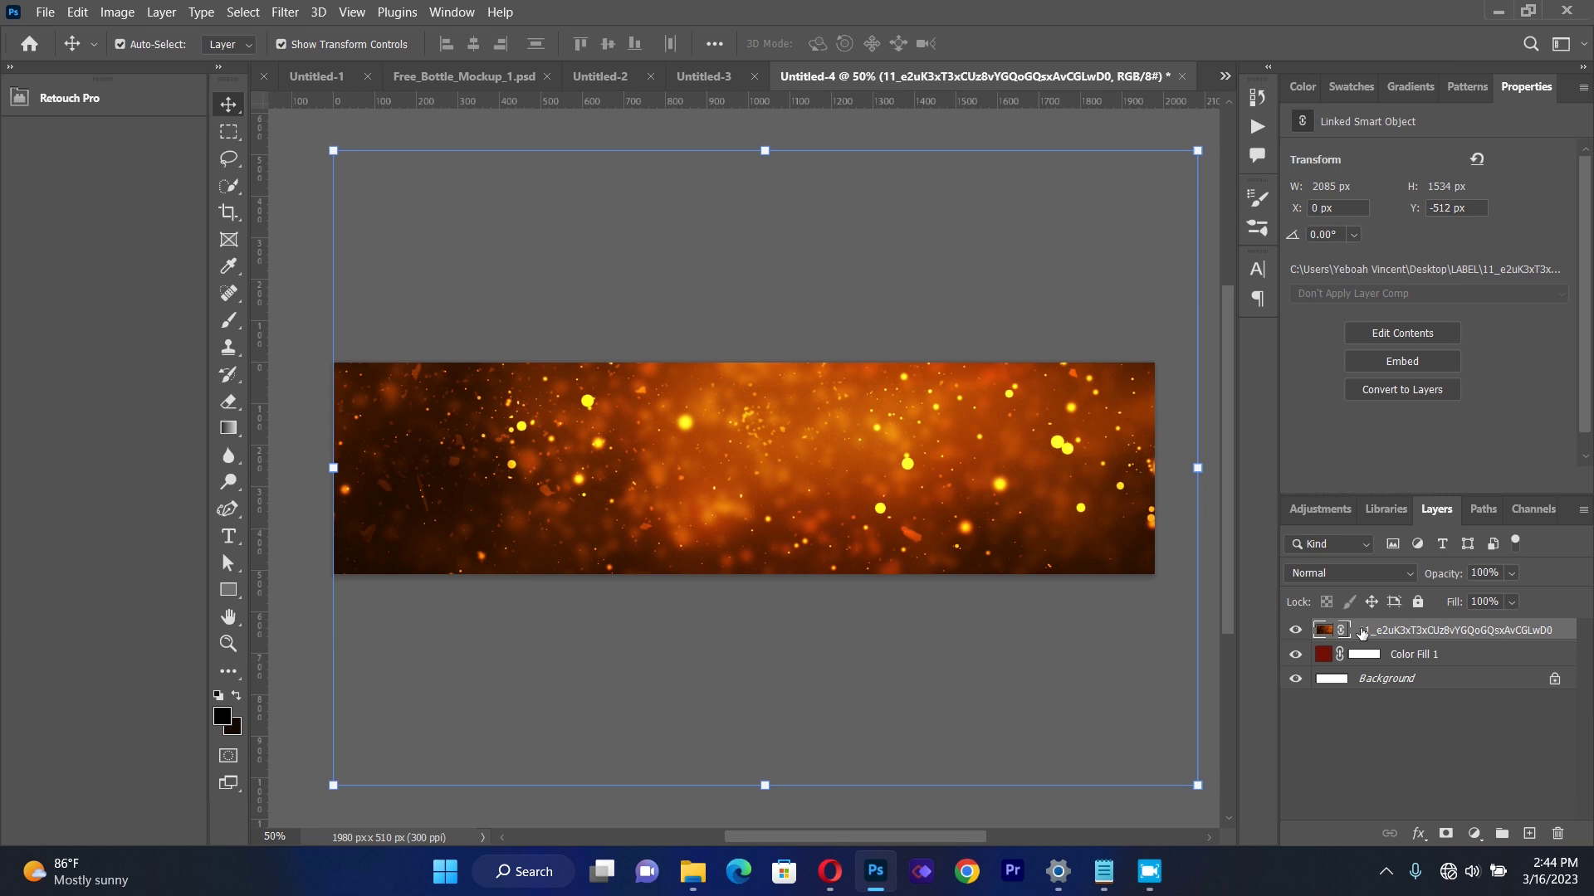
# Set the sparkle image layer's blend mode to Soft Light and deselect the layer.
pyautogui.click(1325, 574)
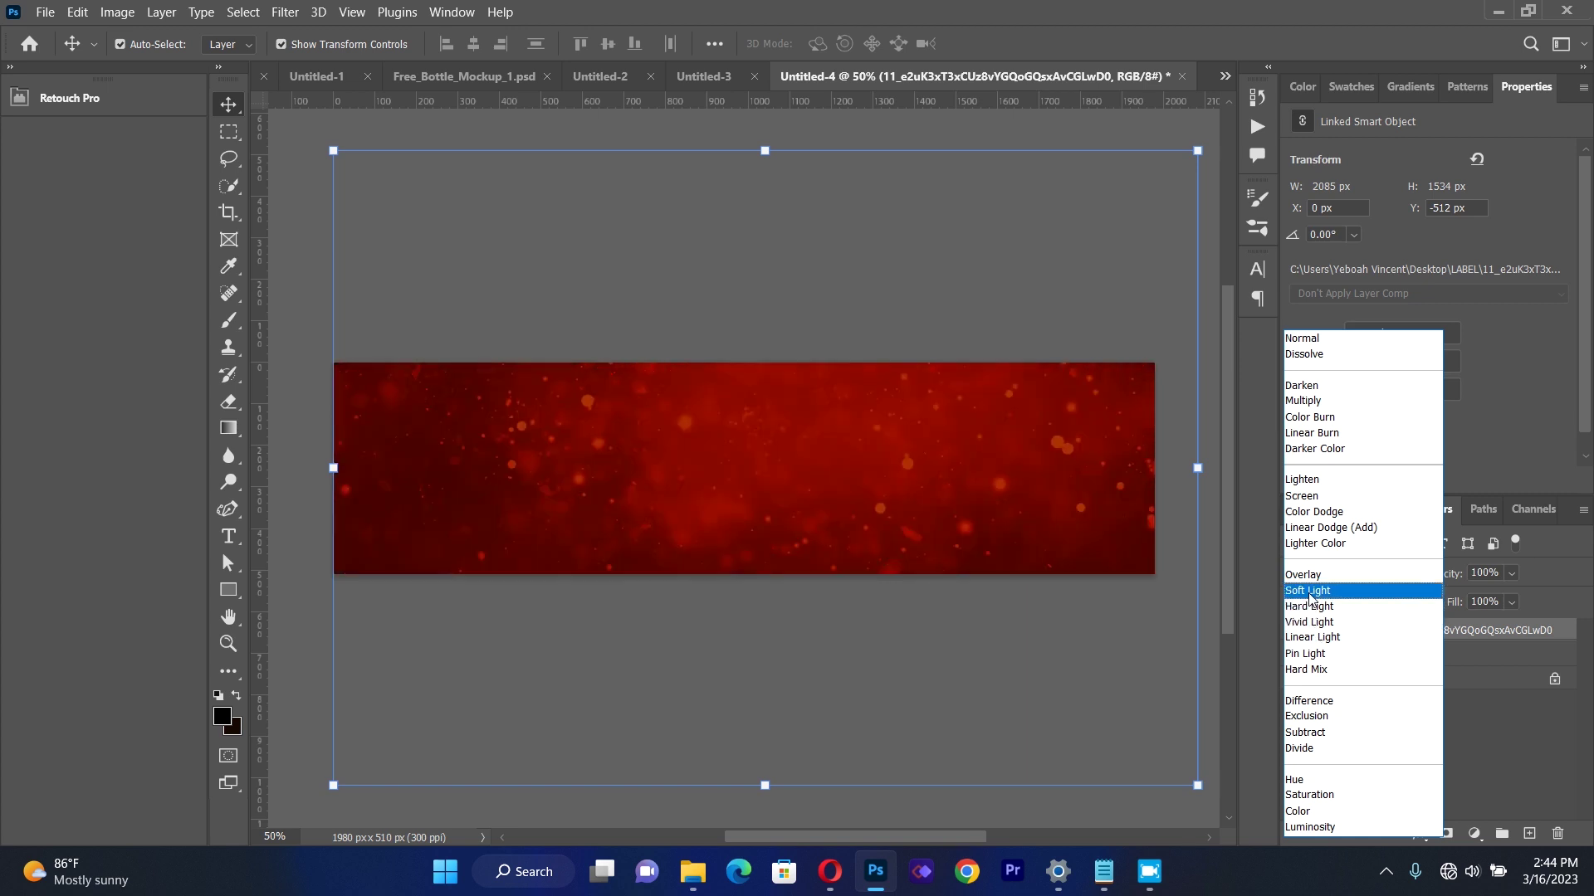
pyautogui.click(1309, 596)
pyautogui.click(1033, 671)
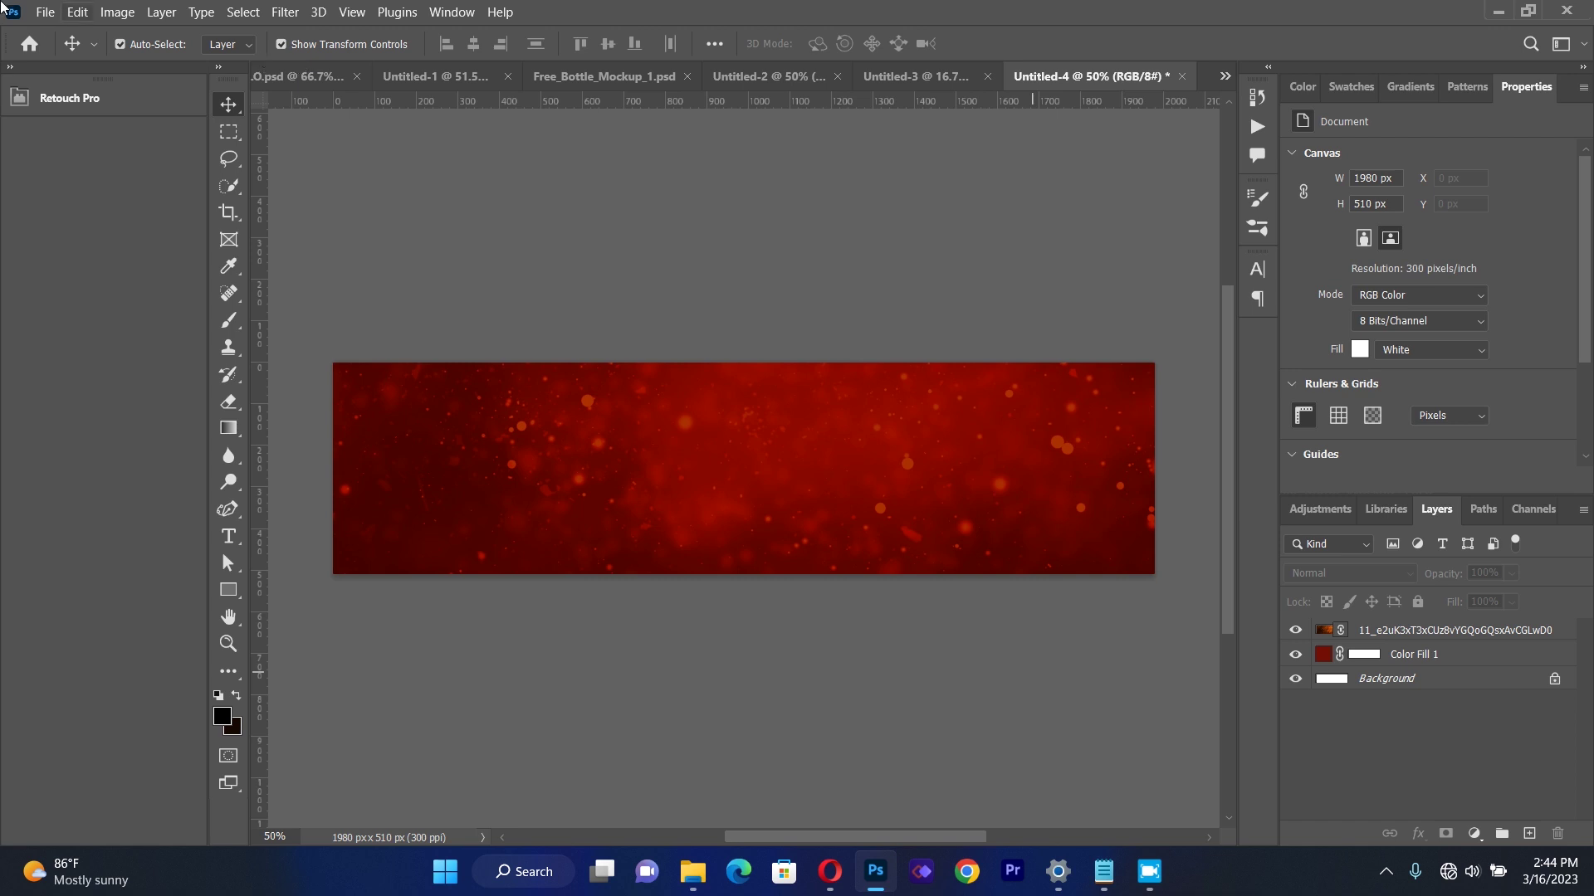
# Place the fruit image pngkey.com-fruit-png-48879.png from the LABEL folder as a linked file.
pyautogui.click(51, 13)
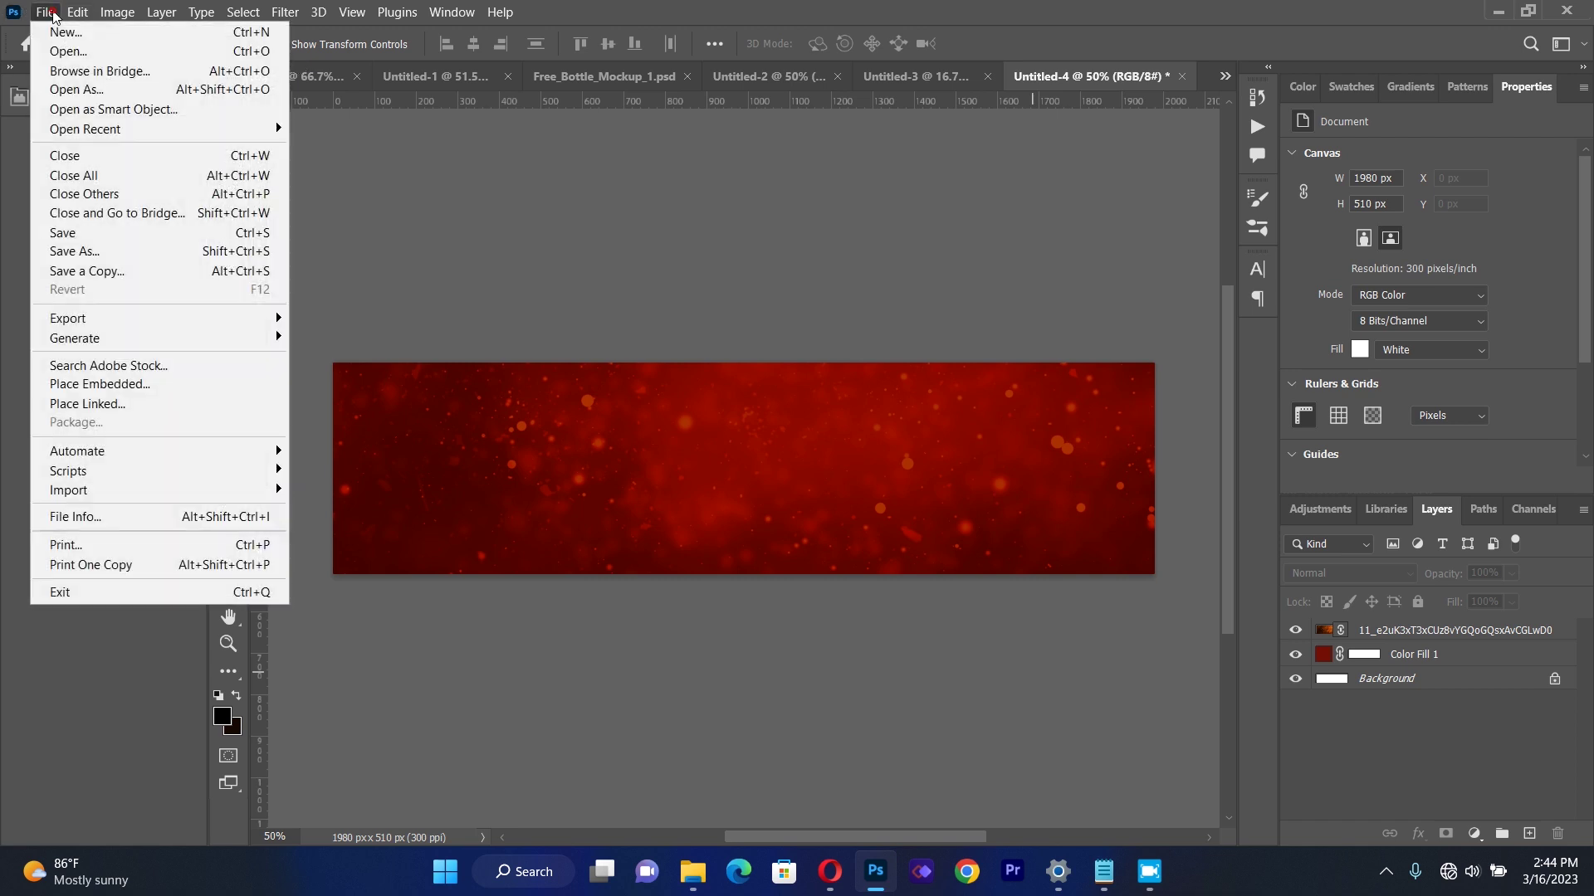
pyautogui.click(122, 404)
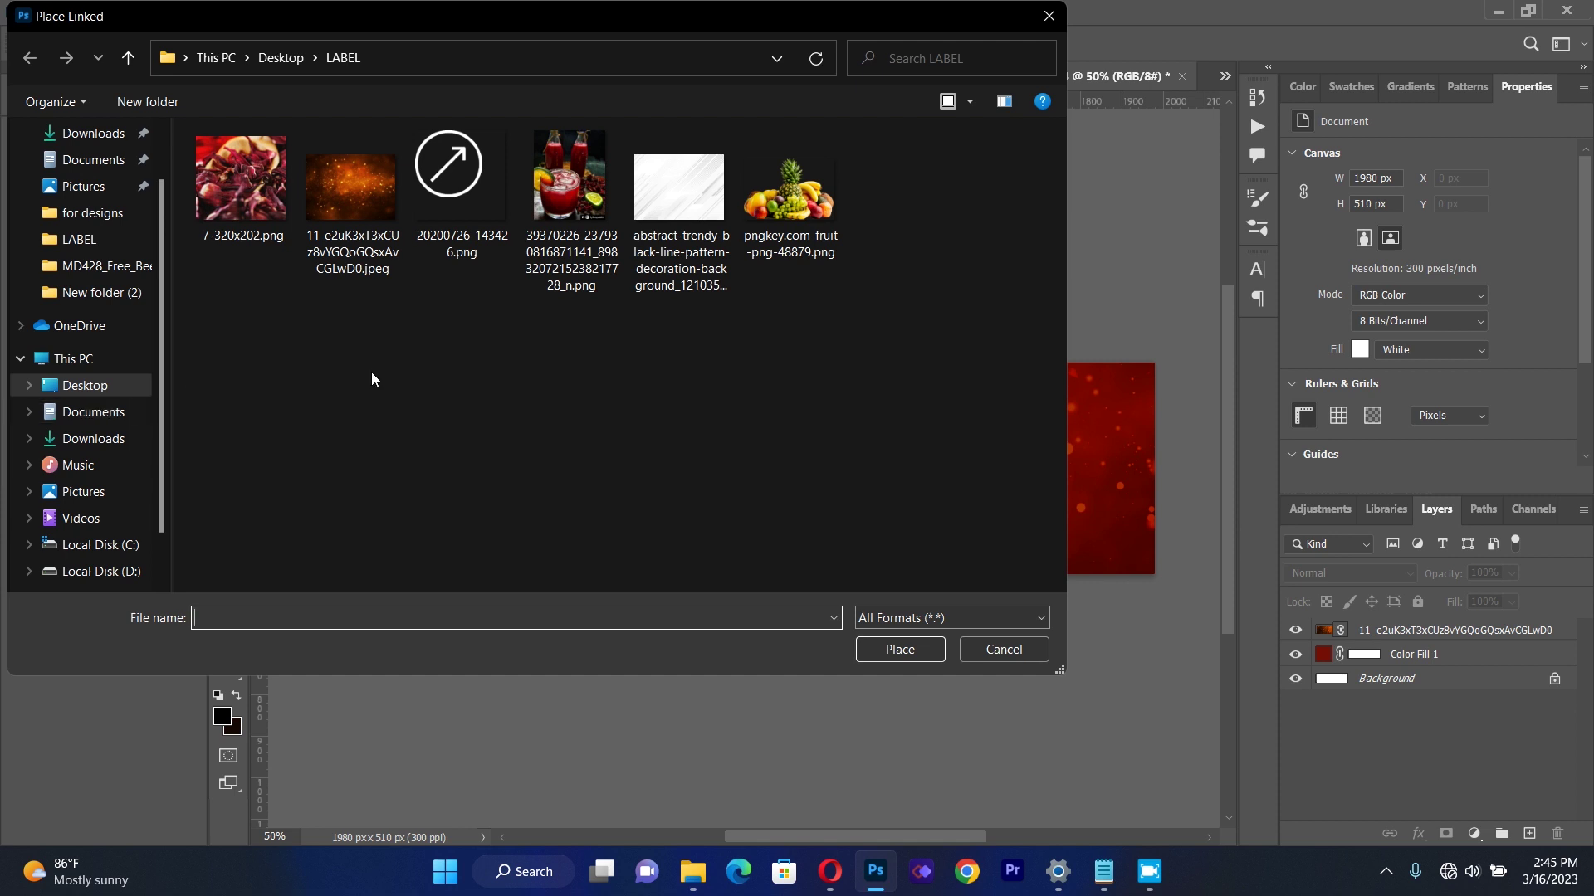
pyautogui.doubleClick(796, 221)
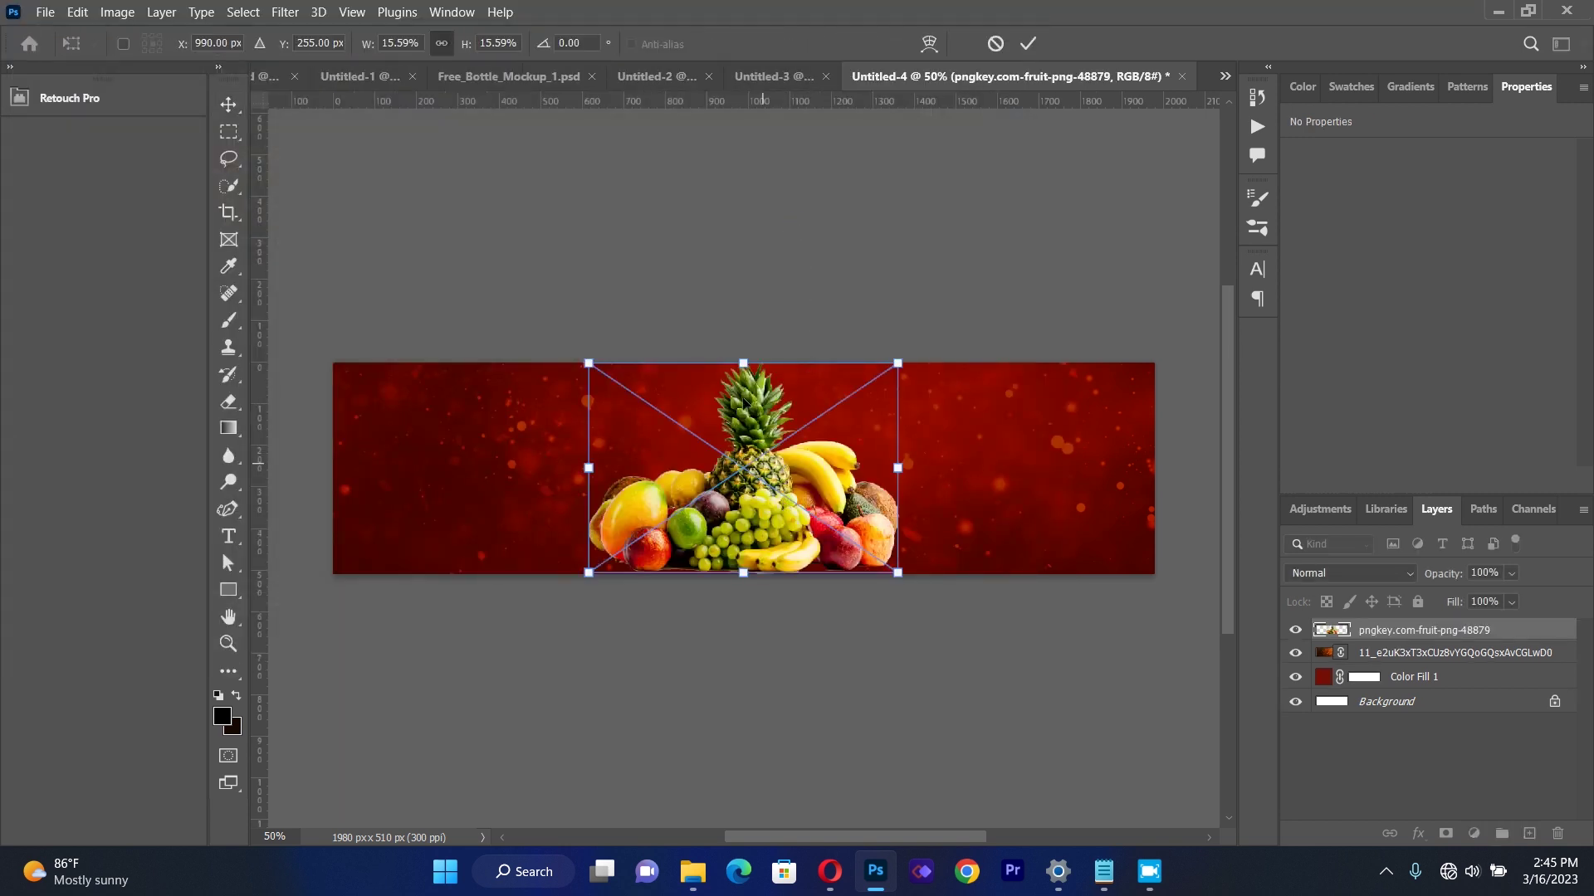
# Scale the fruit image to about 831 x 566 px and position it near the middle of the label, slightly overlapping the canvas edges.
pyautogui.moveTo(744, 365)
pyautogui.mouseDown()
pyautogui.moveTo(748, 324)
pyautogui.moveTo(747, 349)
pyautogui.mouseUp()
pyautogui.moveTo(772, 458)
pyautogui.mouseDown()
pyautogui.moveTo(745, 465)
pyautogui.moveTo(749, 480)
pyautogui.mouseUp()
pyautogui.hotkey('shift', 'Up')
pyautogui.hotkey('shift', 'Up')
pyautogui.moveTo(561, 358); pyautogui.dragTo(545, 345)
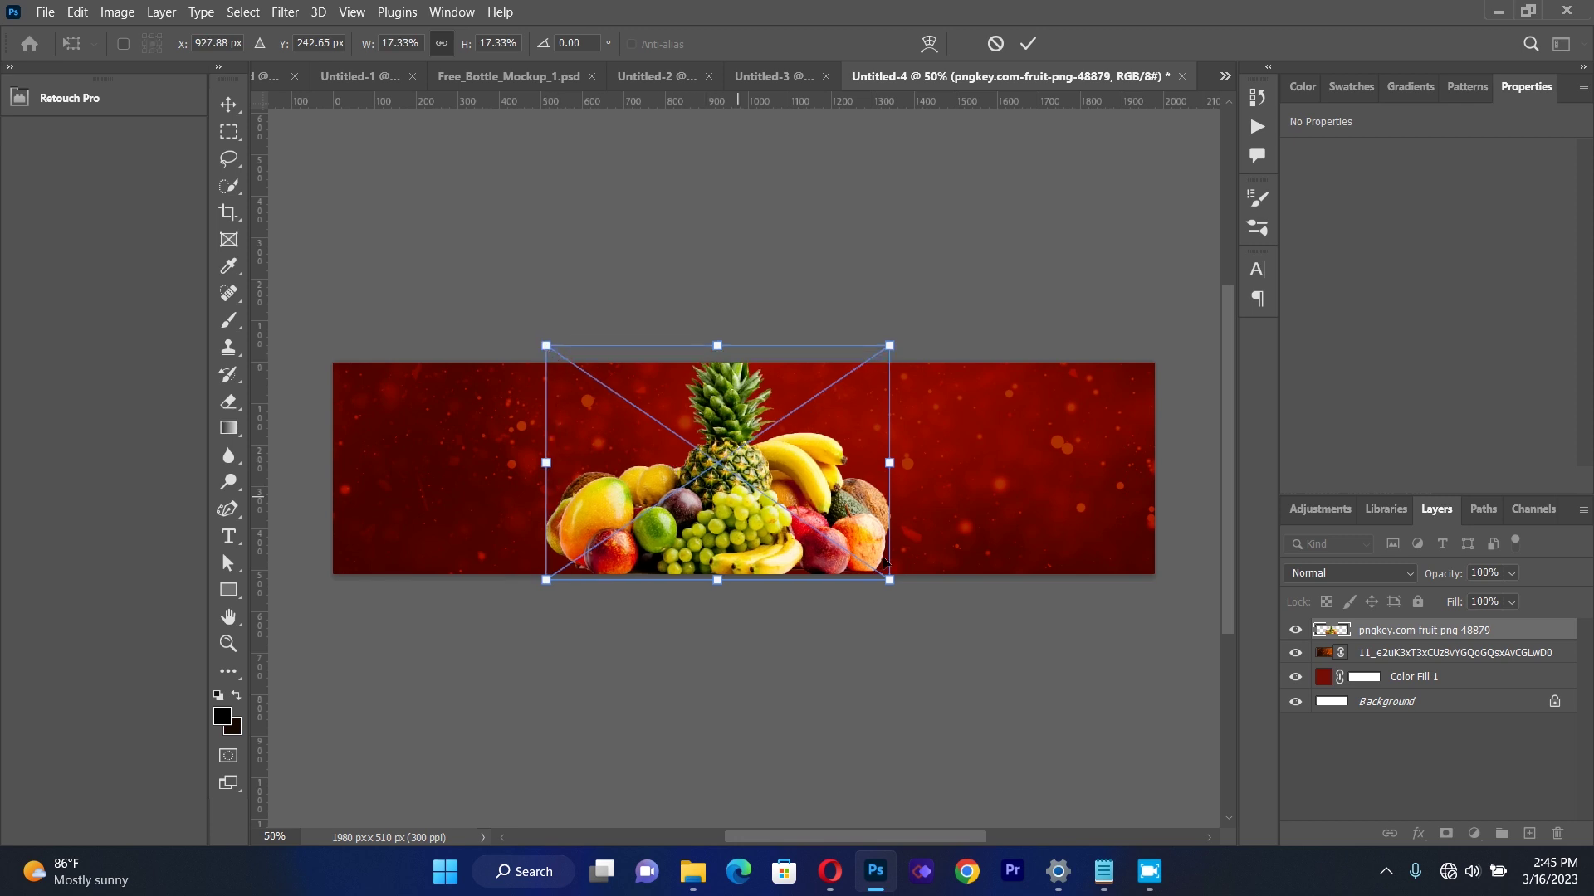
pyautogui.click(1387, 631)
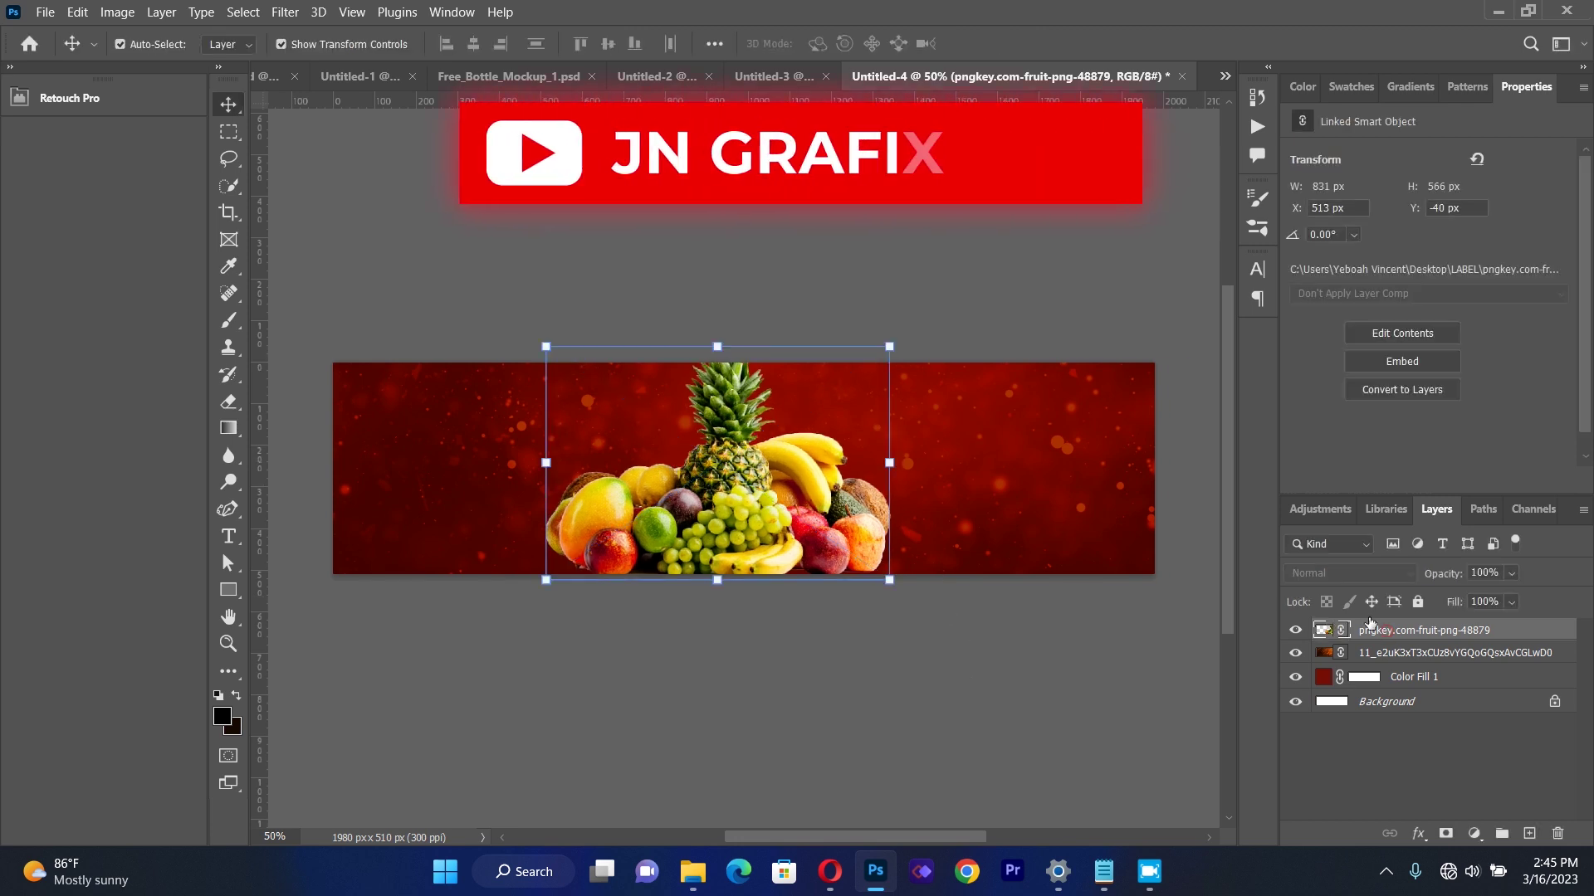
# Set the fruit layer's blend mode to Overlay and shift the fruit slightly right and up to meet the canvas's lower edge.
pyautogui.click(1336, 575)
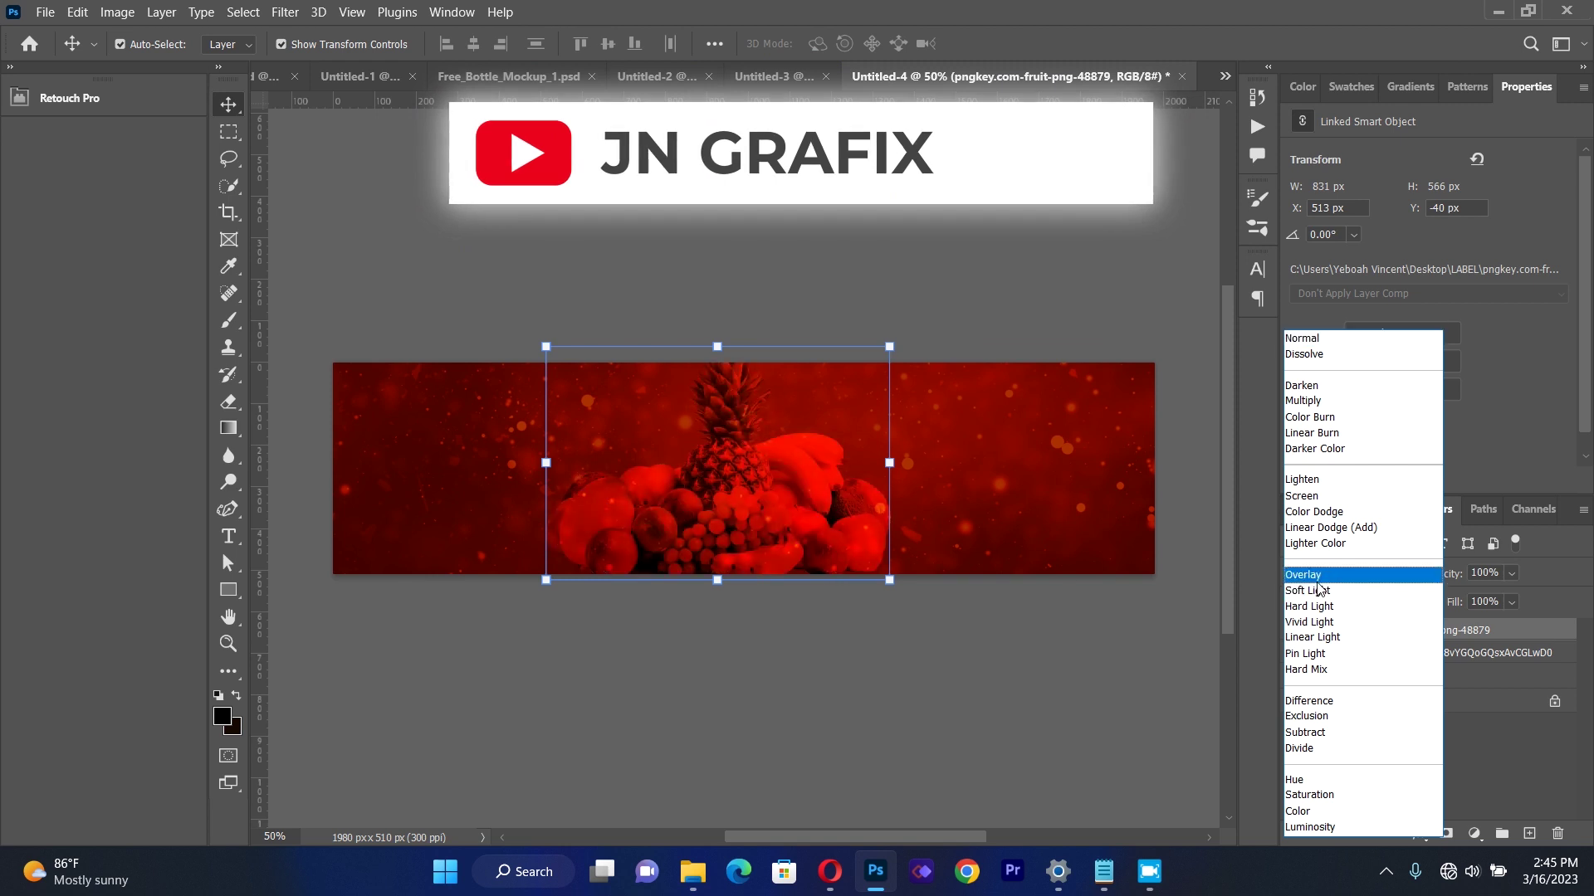
pyautogui.click(1319, 576)
pyautogui.moveTo(702, 481); pyautogui.dragTo(717, 479)
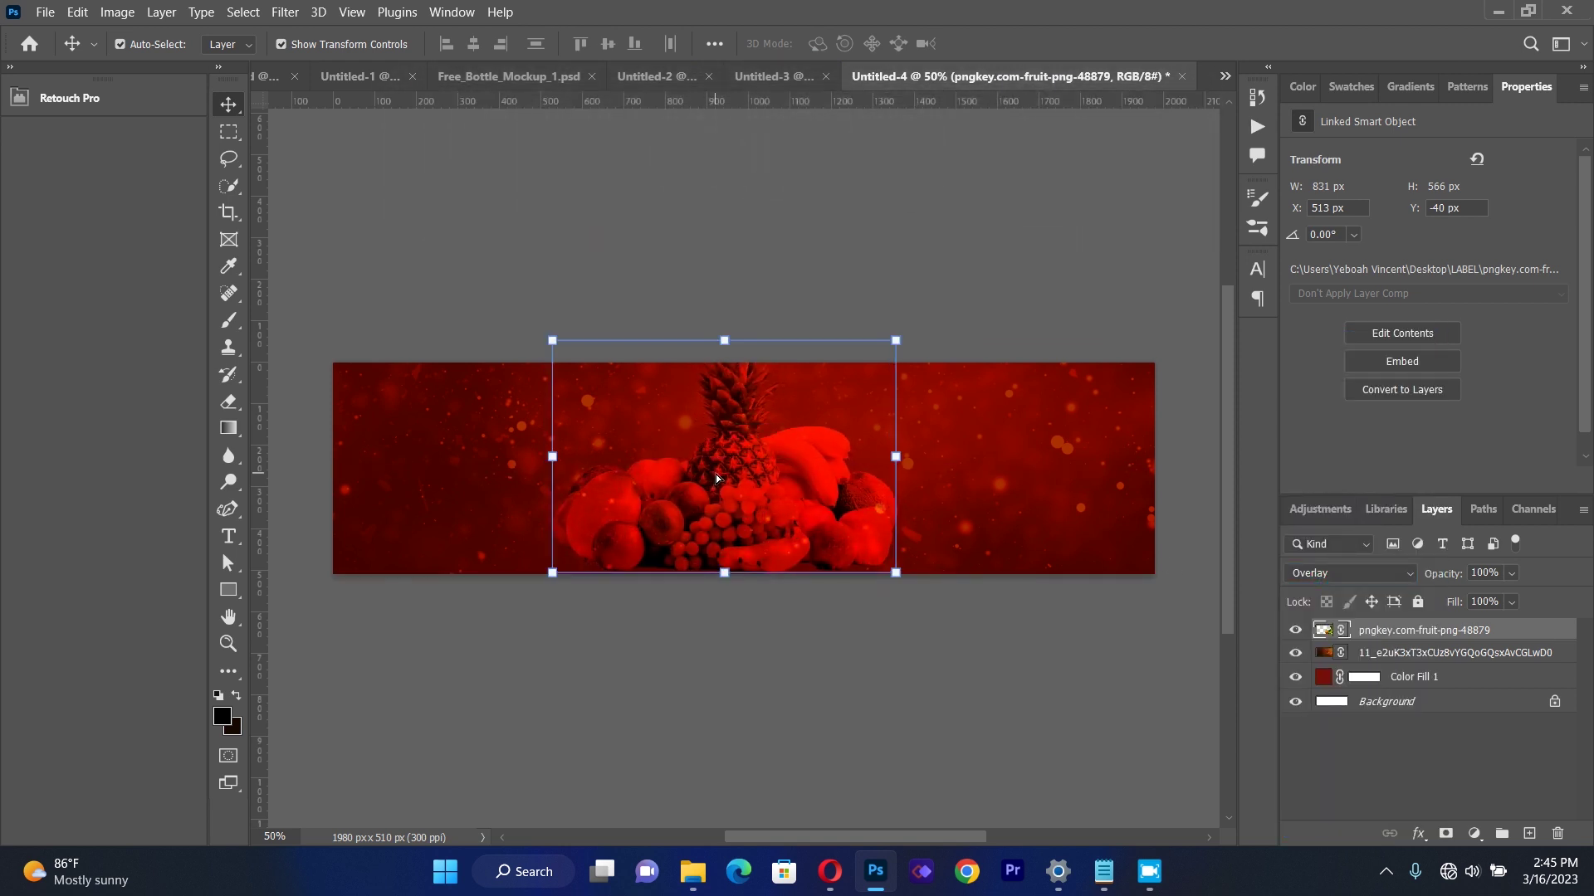
pyautogui.click(540, 171)
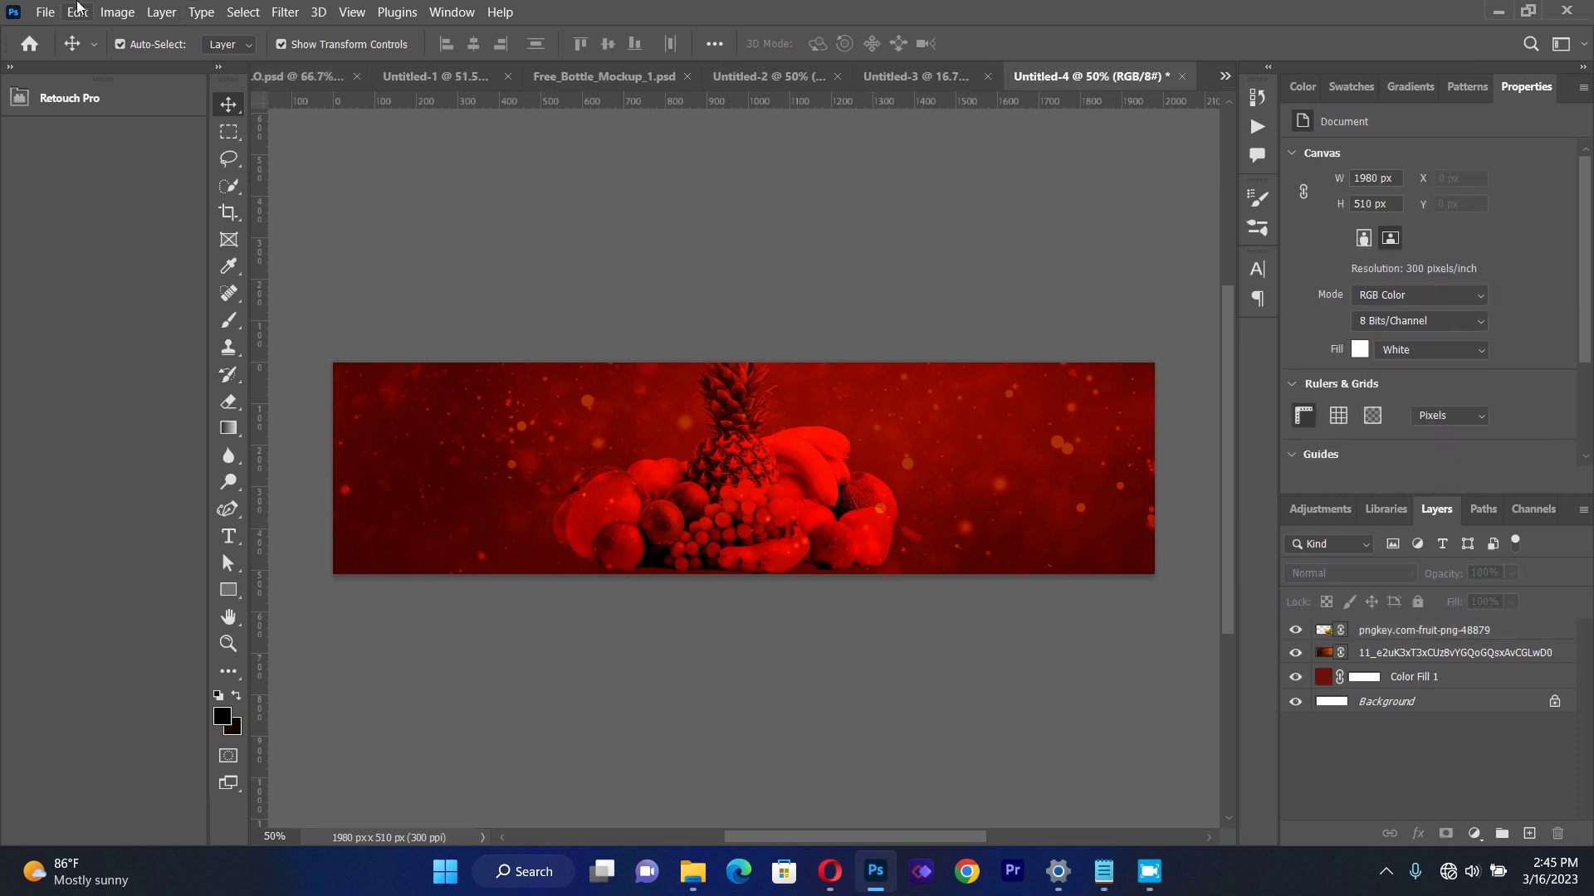
# Place the abstract-trendy-black-line-pattern-decoration-background_121035-76 image as a linked file and enlarge it to about 2085 x 1528 px, covering the whole label.
pyautogui.click(45, 11)
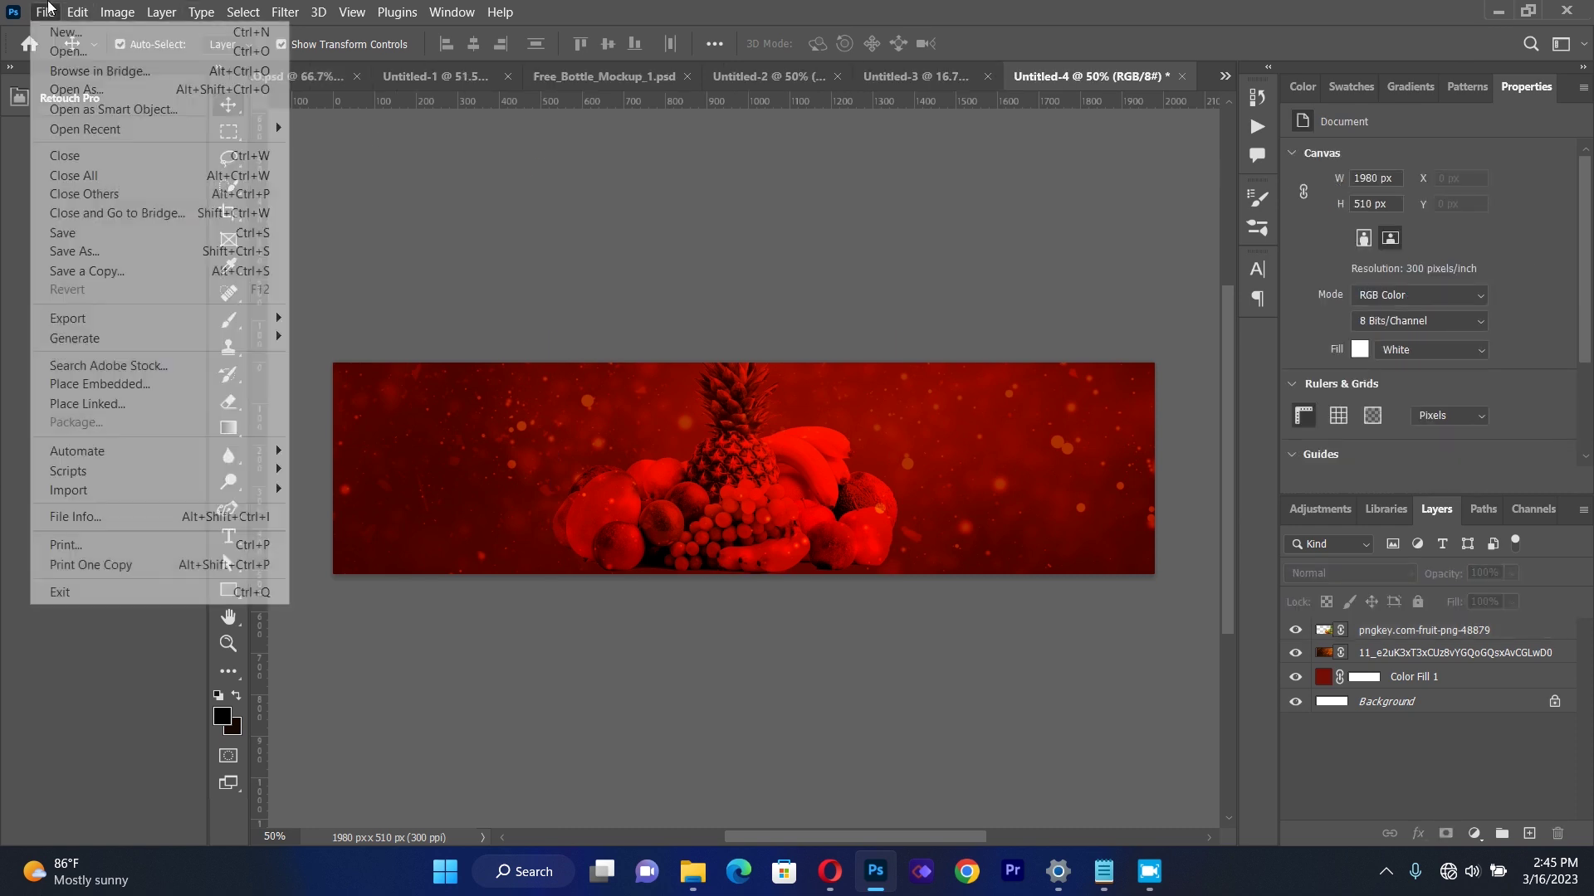
pyautogui.click(92, 403)
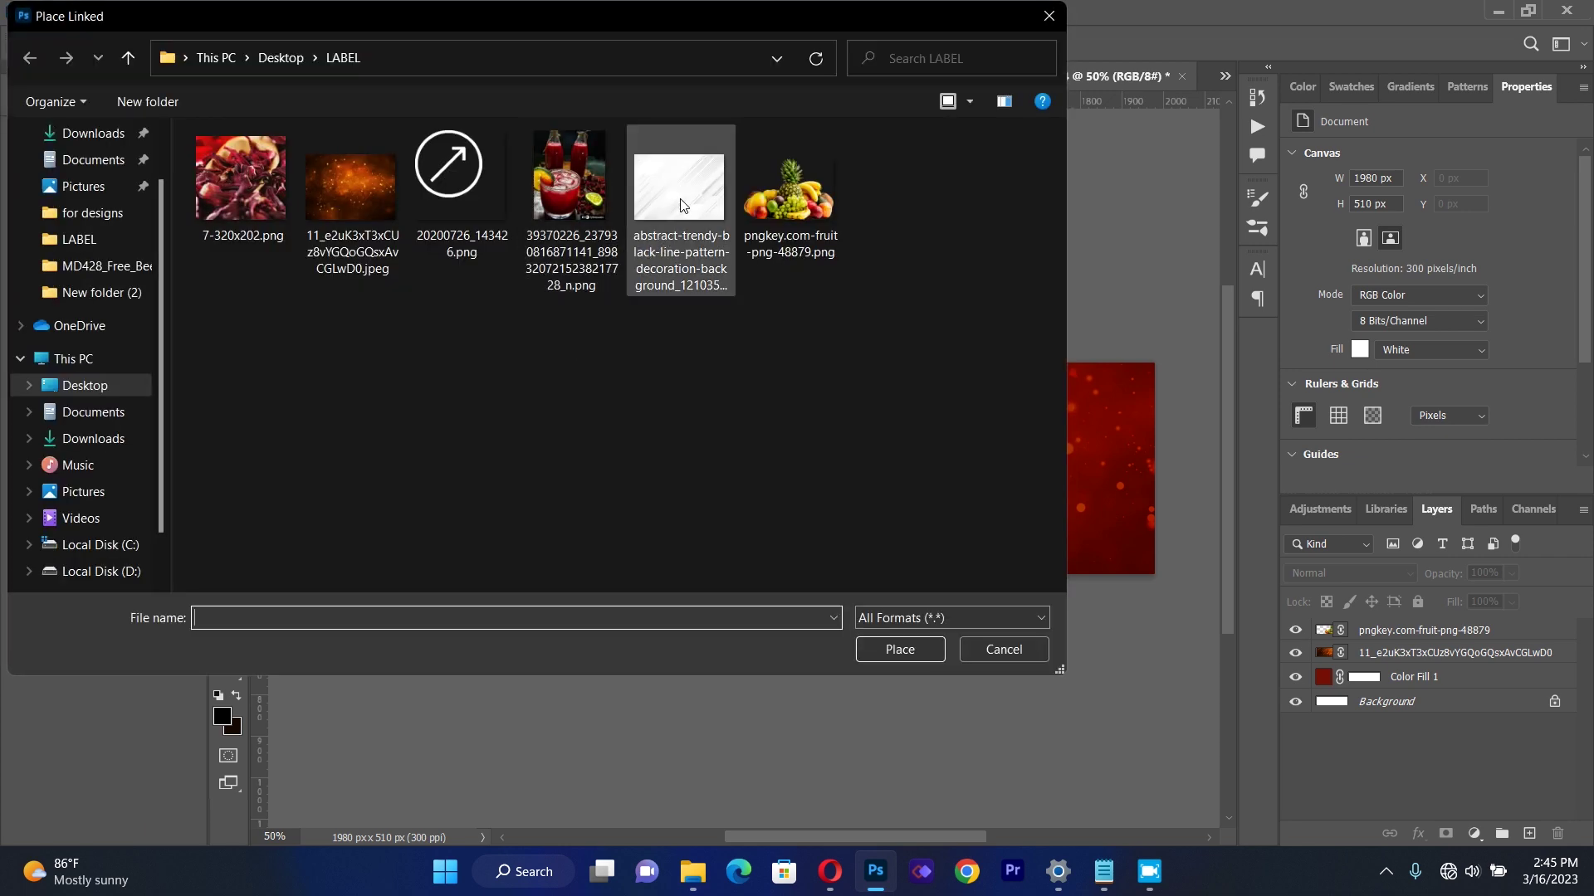
pyautogui.doubleClick(679, 204)
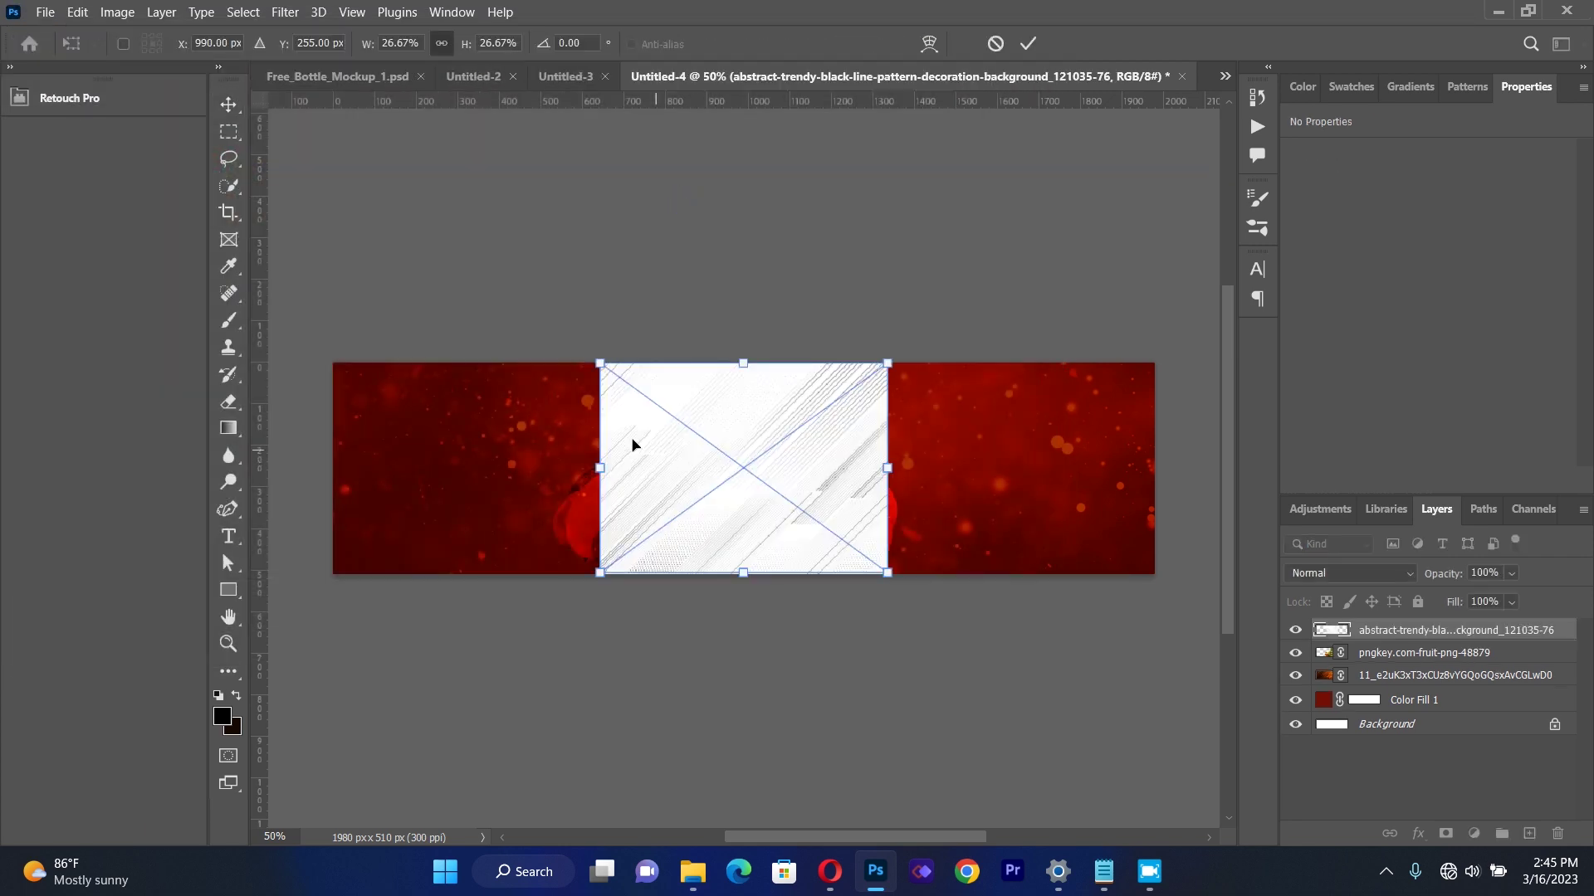
pyautogui.moveTo(601, 467); pyautogui.dragTo(335, 469)
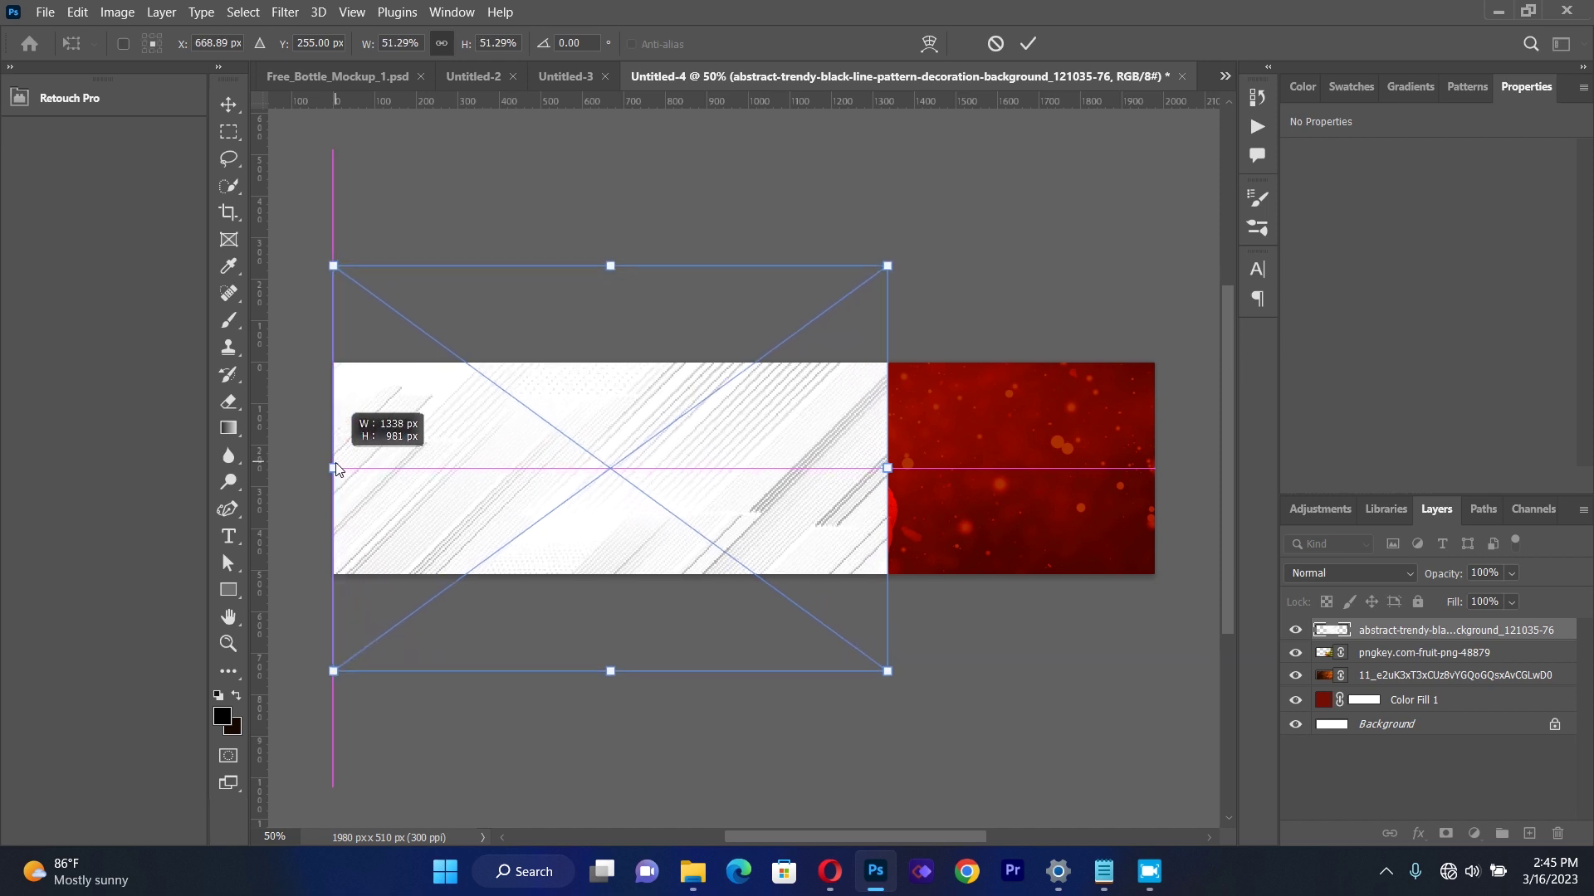
pyautogui.moveTo(887, 469); pyautogui.dragTo(1199, 489)
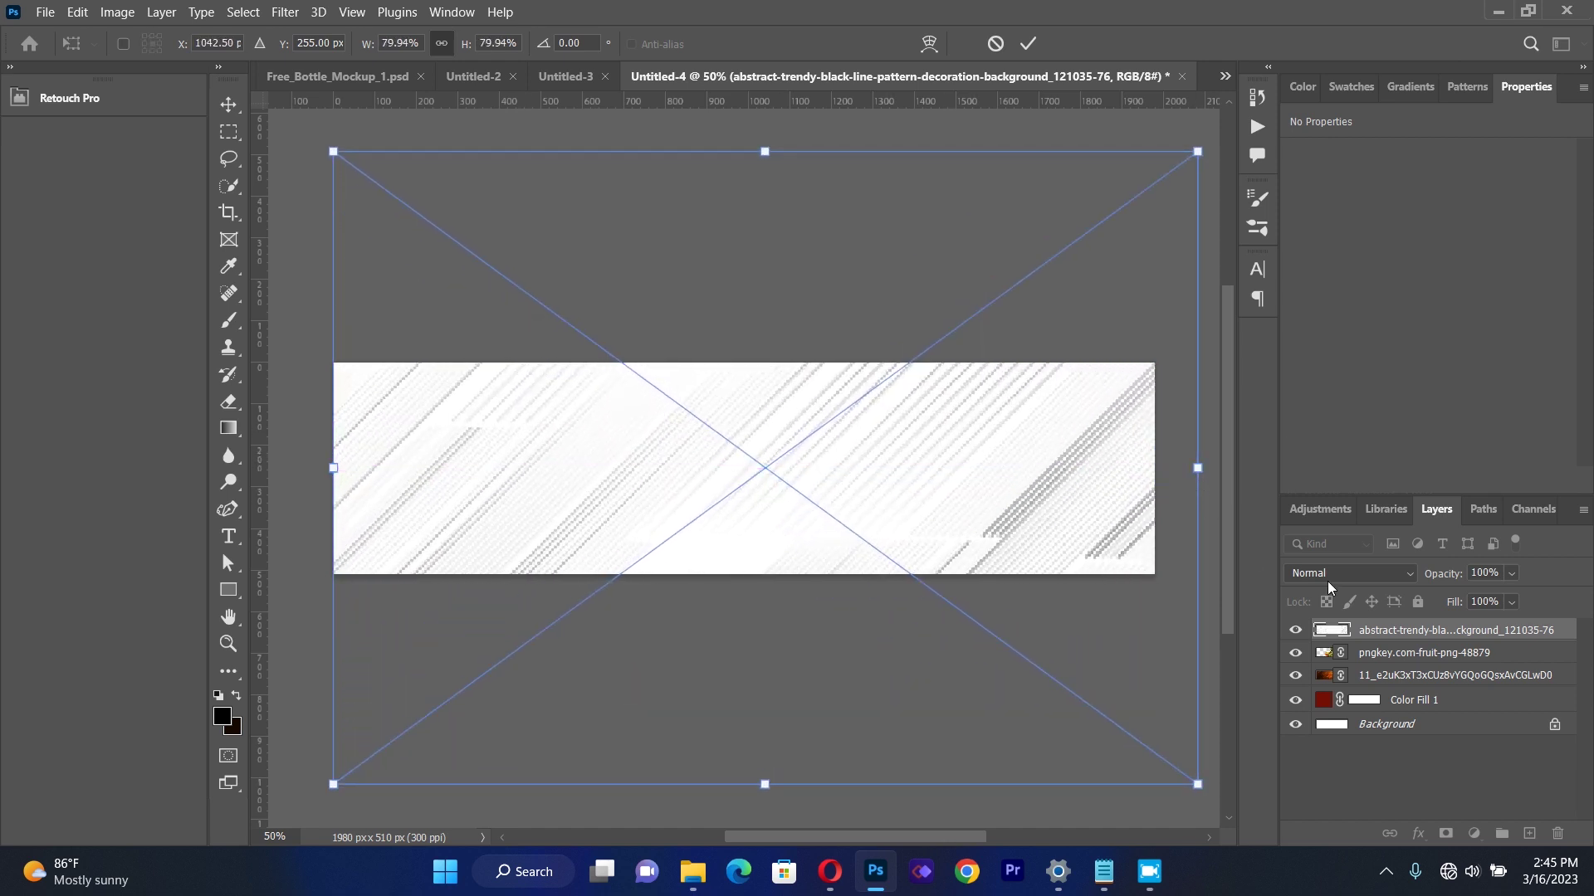
pyautogui.press('Return')
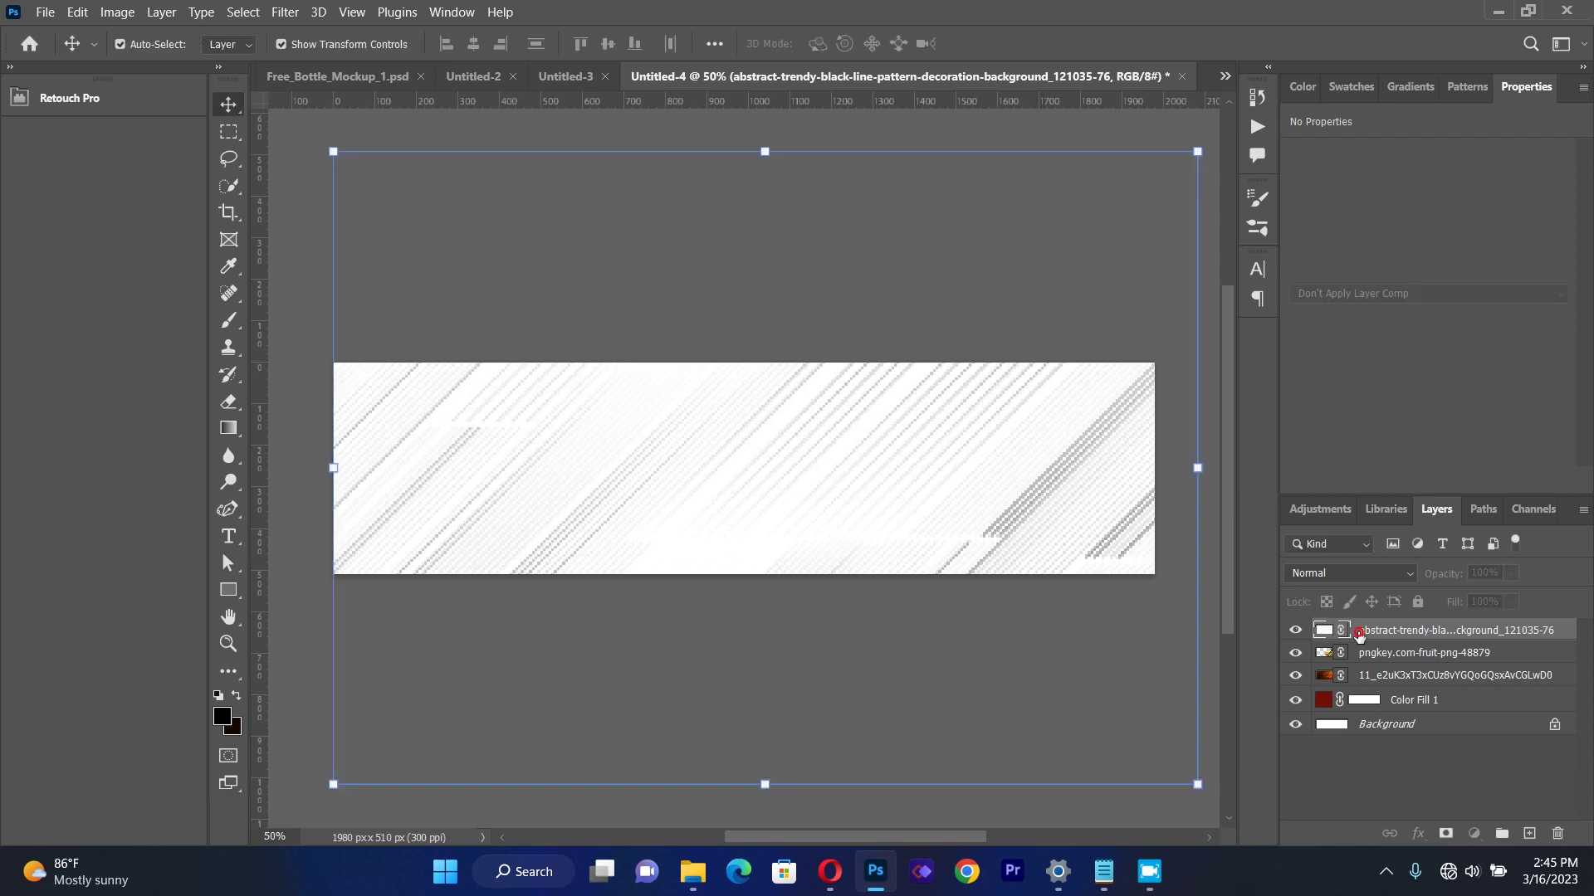
# Set the line-pattern layer's blend mode to Divide and deselect the layer.
pyautogui.click(1326, 574)
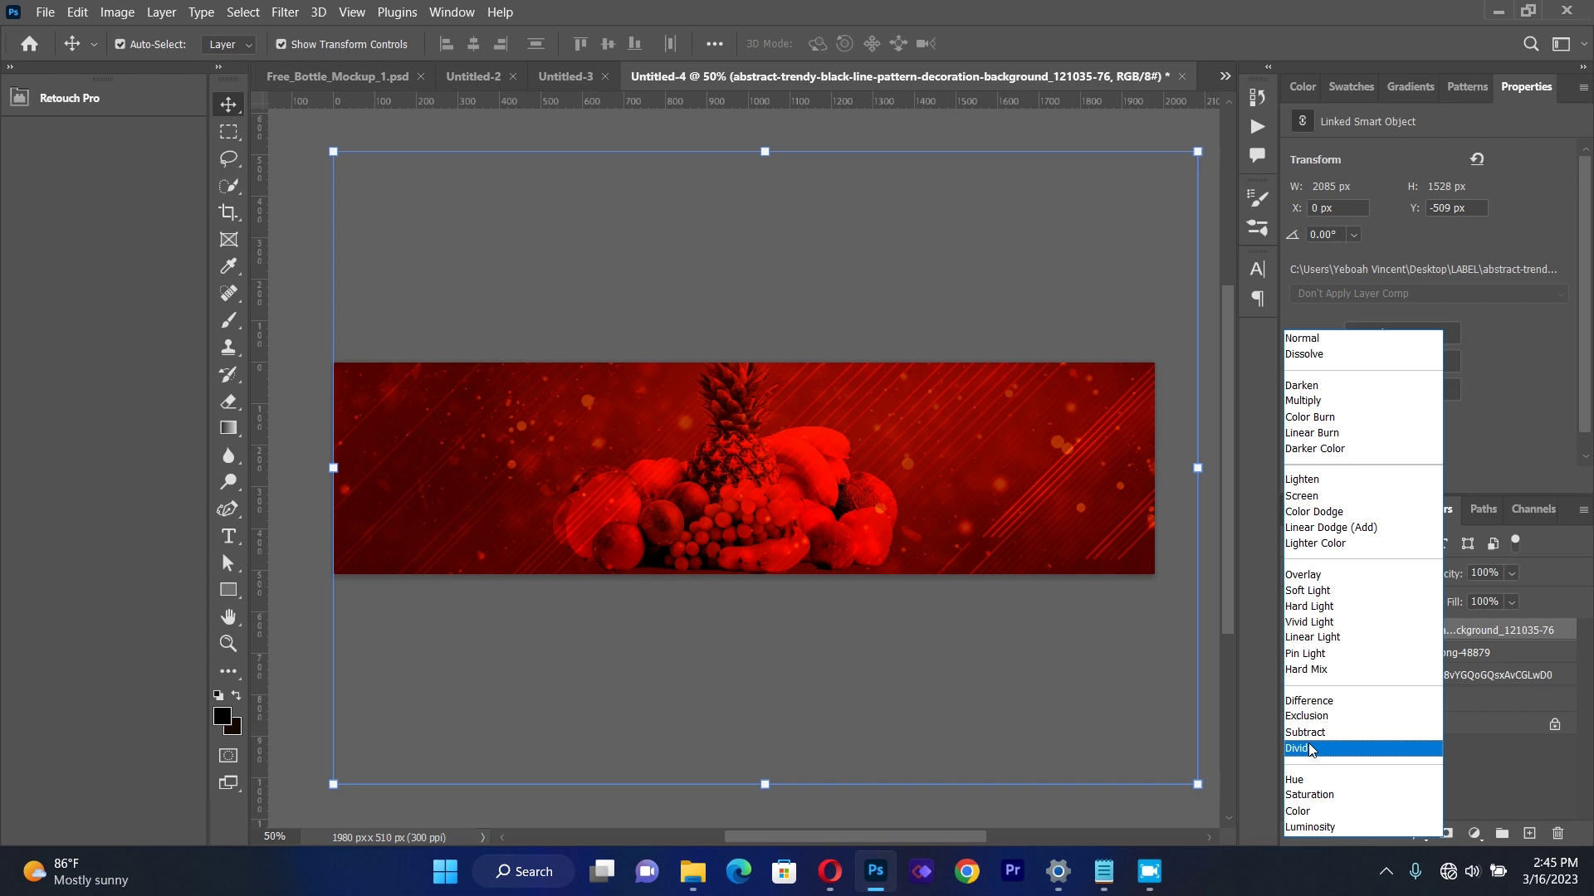
pyautogui.click(1318, 749)
pyautogui.click(888, 292)
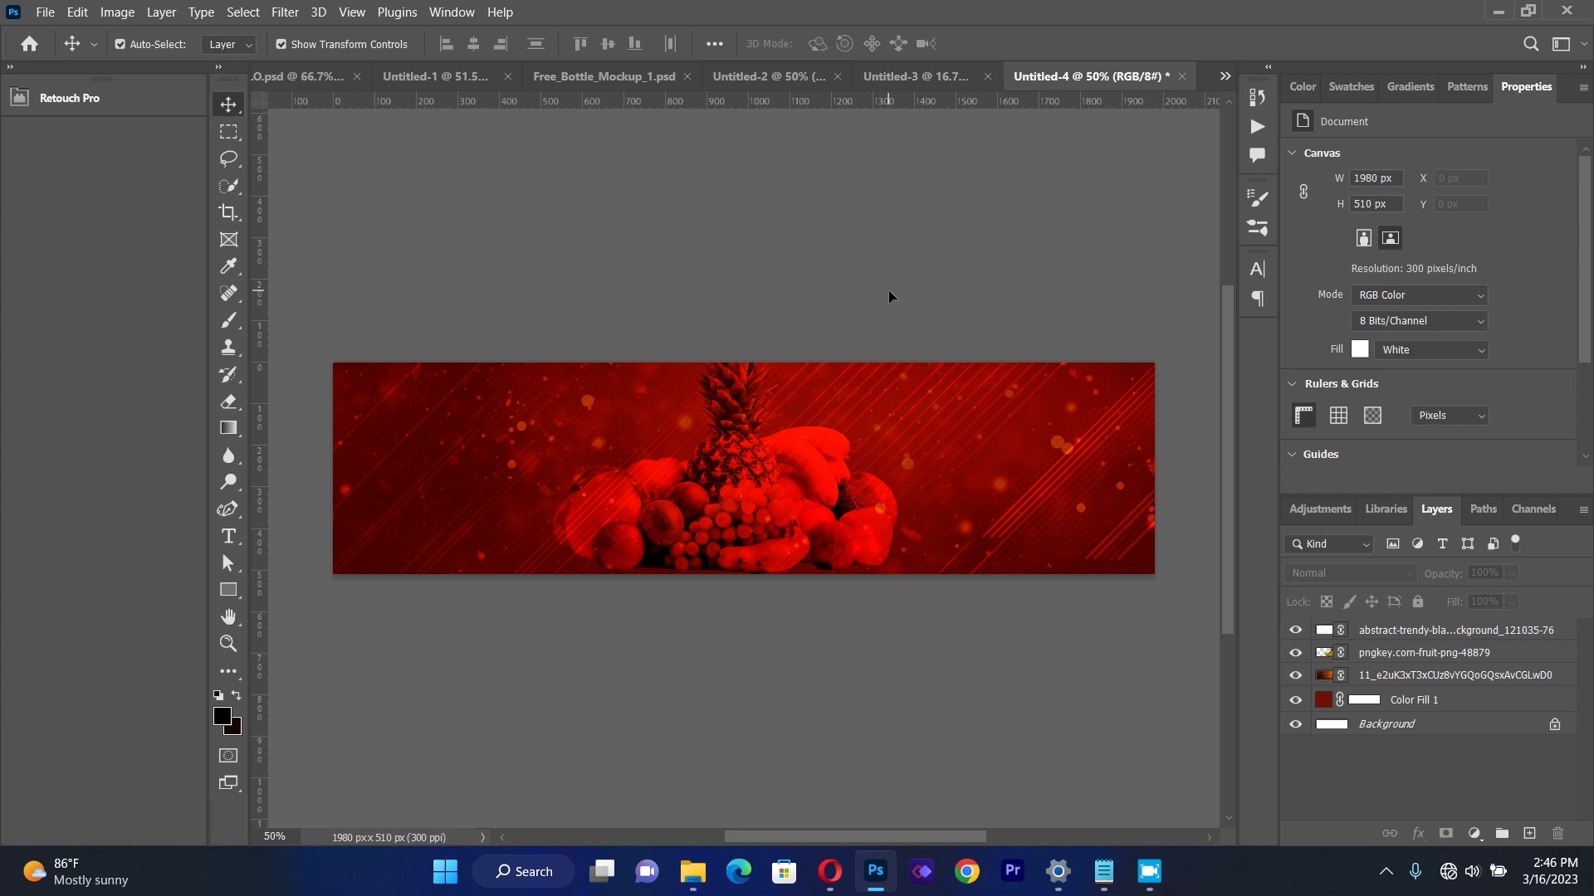
pyautogui.click(45, 11)
pyautogui.click(94, 404)
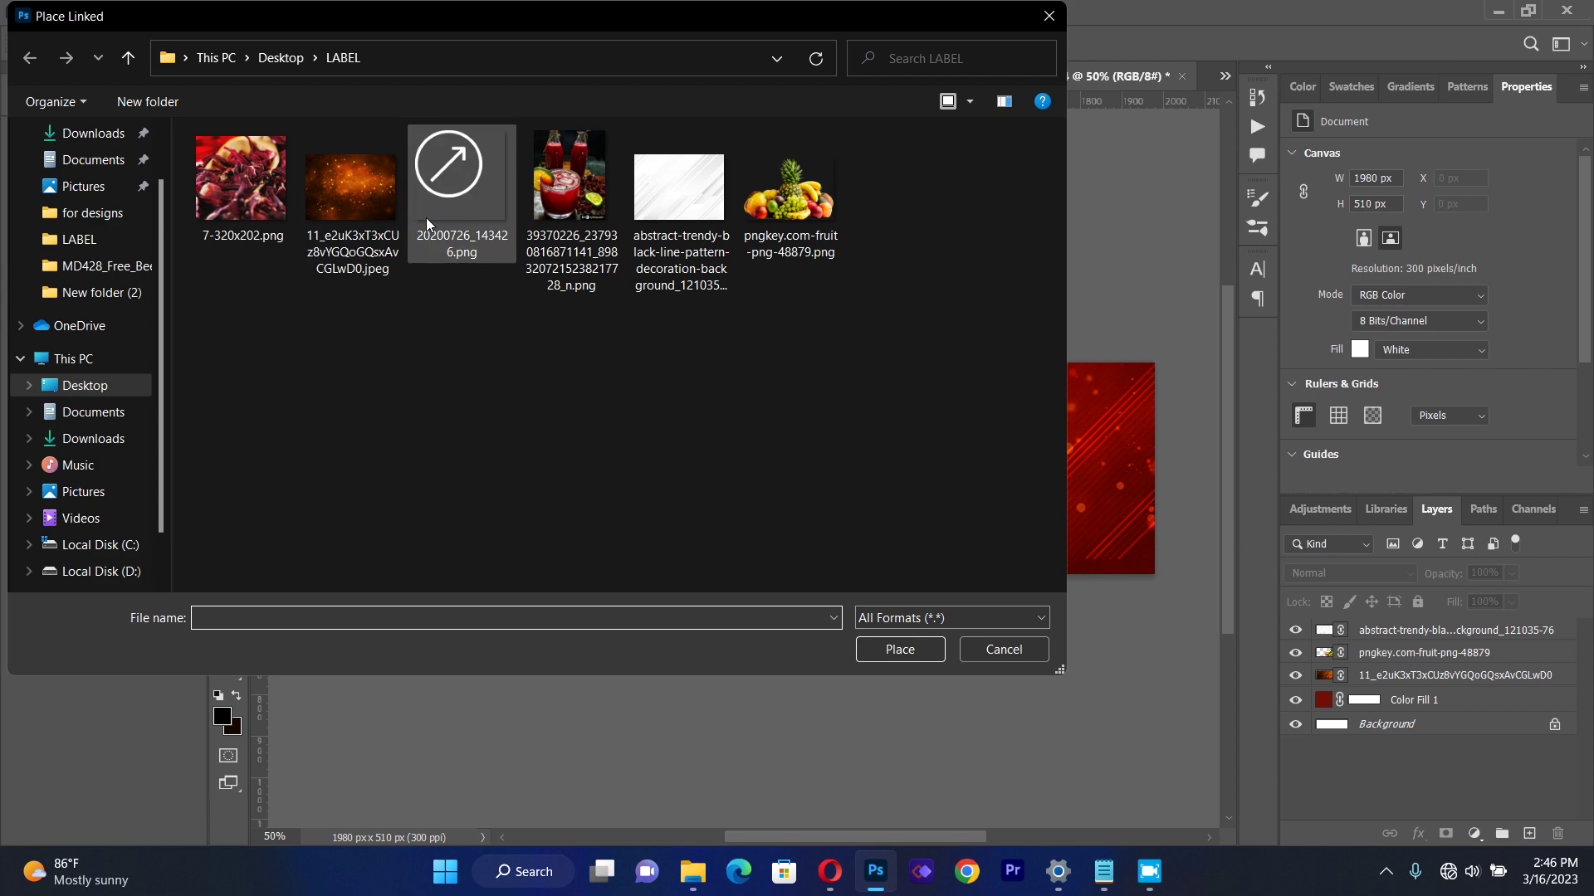
pyautogui.doubleClick(556, 199)
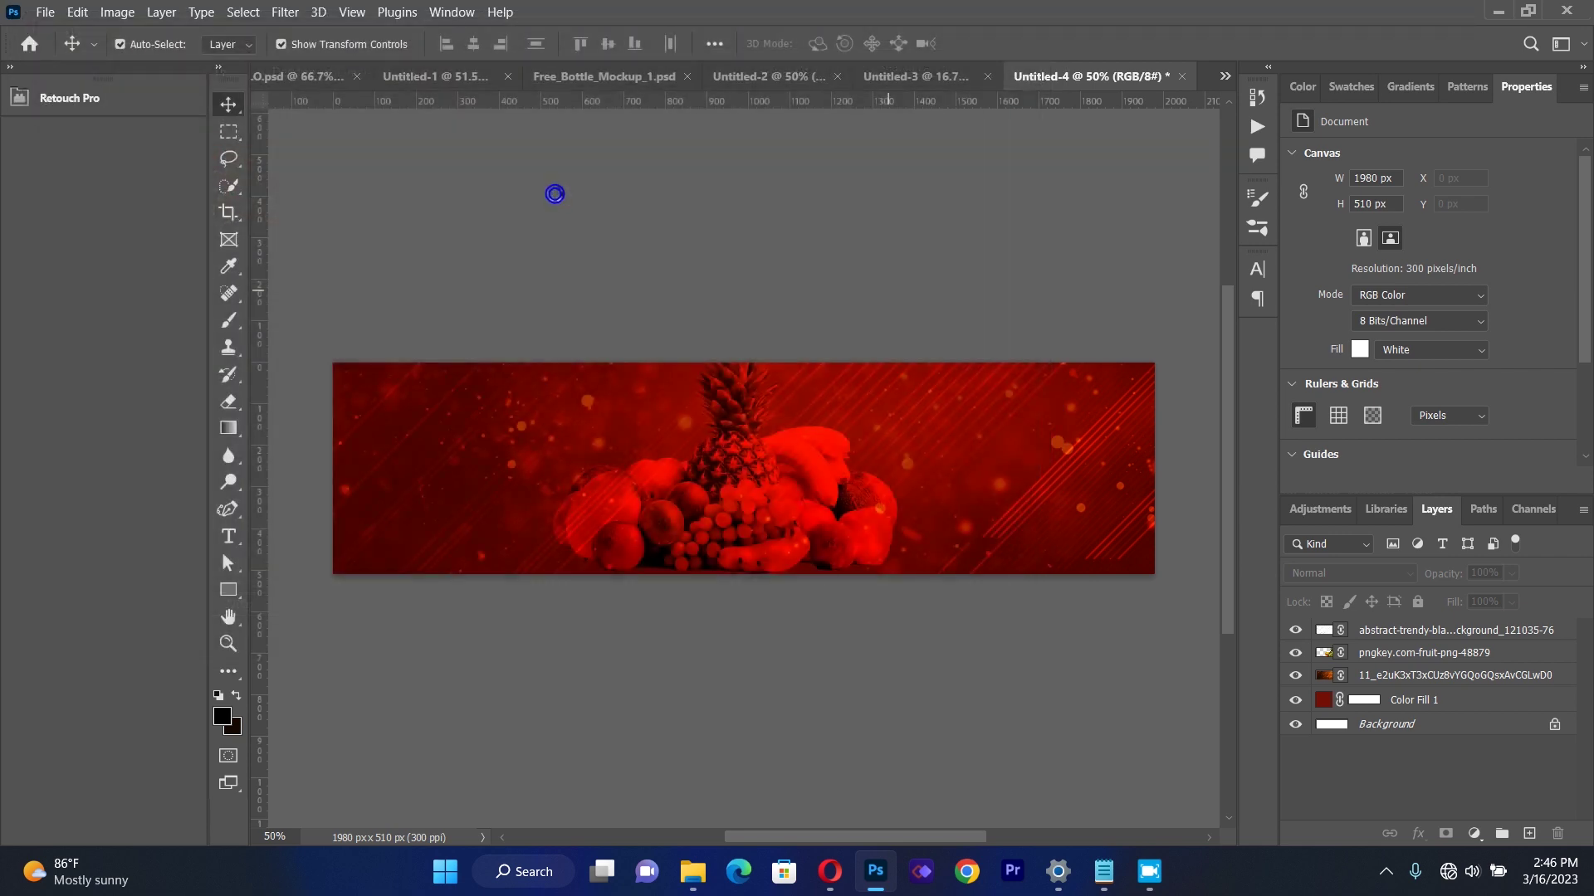
# Scale the drink photo to about 710 x 887 px and position it over the label's left end with the glass inside the canvas.
pyautogui.moveTo(701, 454); pyautogui.dragTo(371, 449)
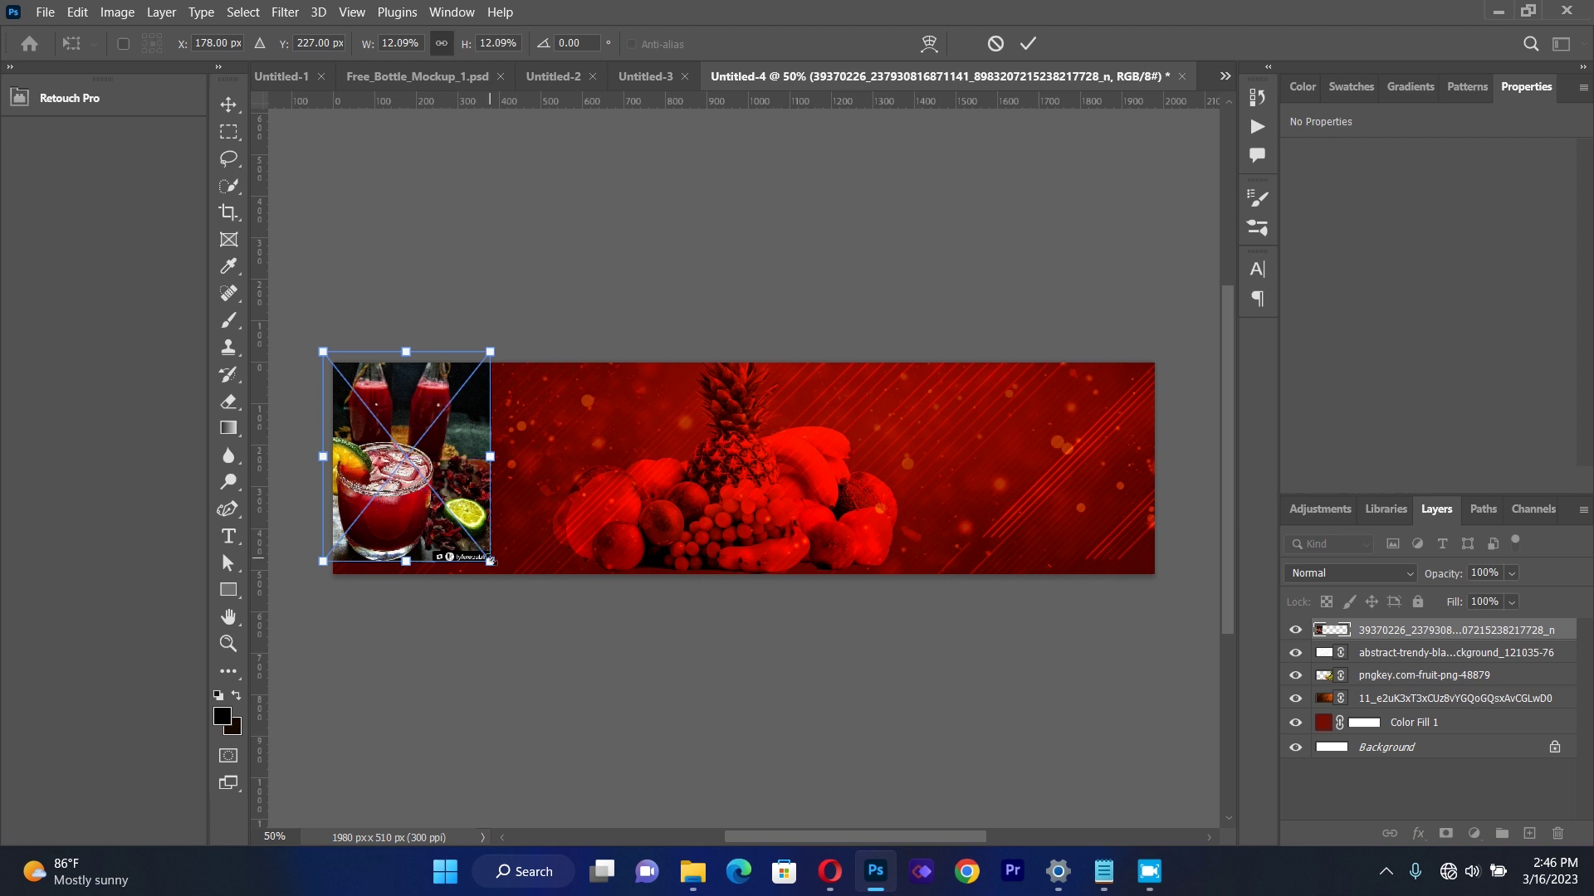
pyautogui.moveTo(490, 561); pyautogui.dragTo(591, 689)
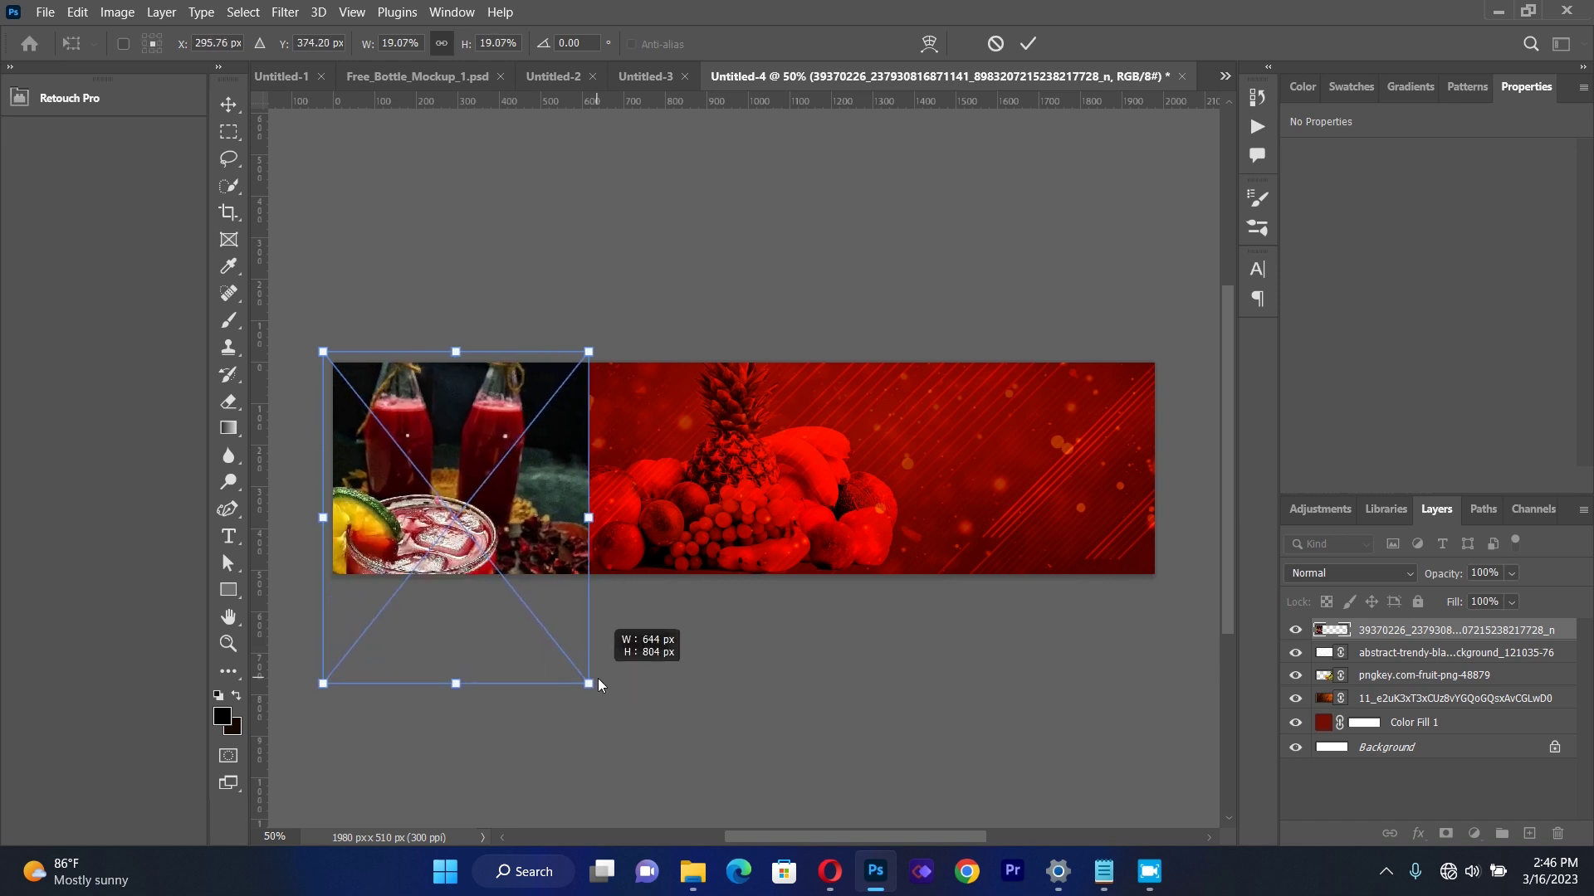
pyautogui.moveTo(475, 510); pyautogui.dragTo(455, 404)
pyautogui.moveTo(567, 406); pyautogui.dragTo(546, 442)
pyautogui.press('Return')
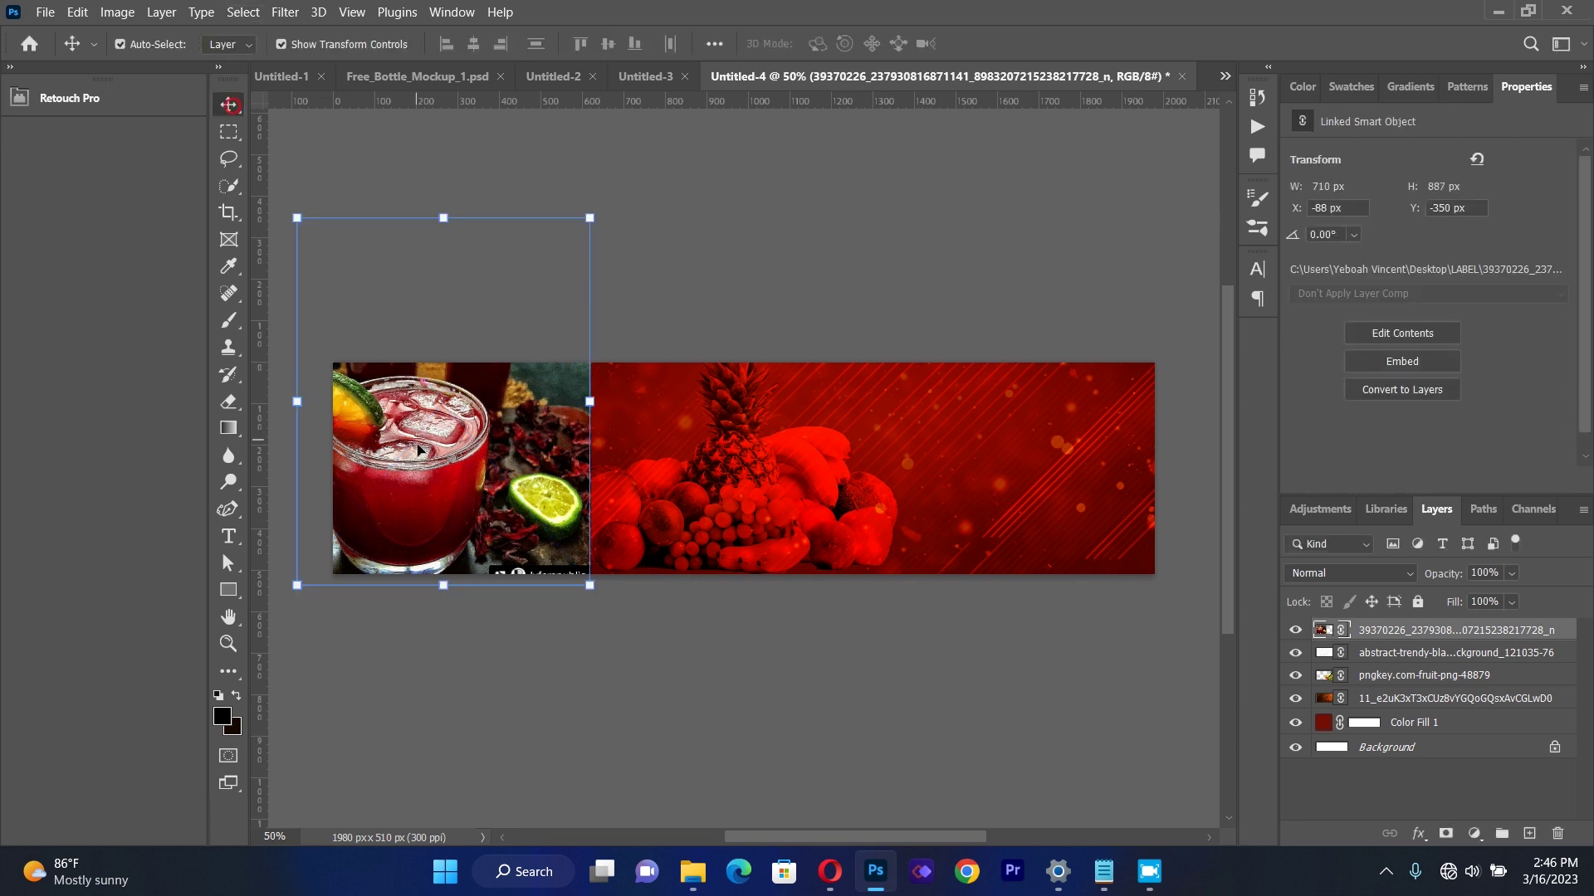
# Set the drink photo layer's blend mode to Hard Light and its opacity to 40%.
pyautogui.click(1338, 575)
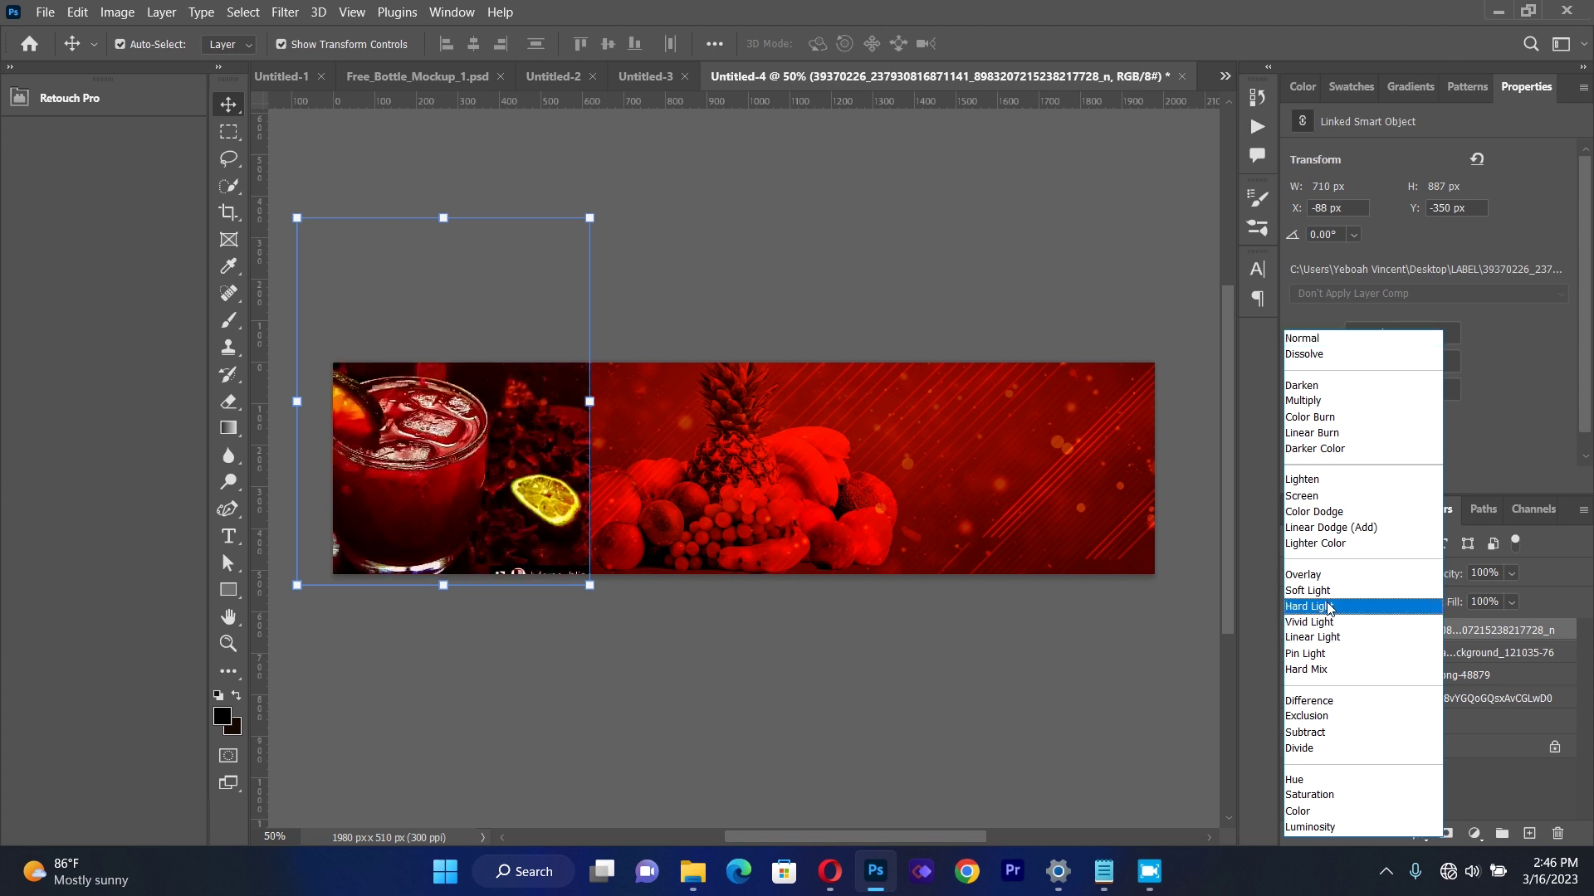
pyautogui.click(1329, 609)
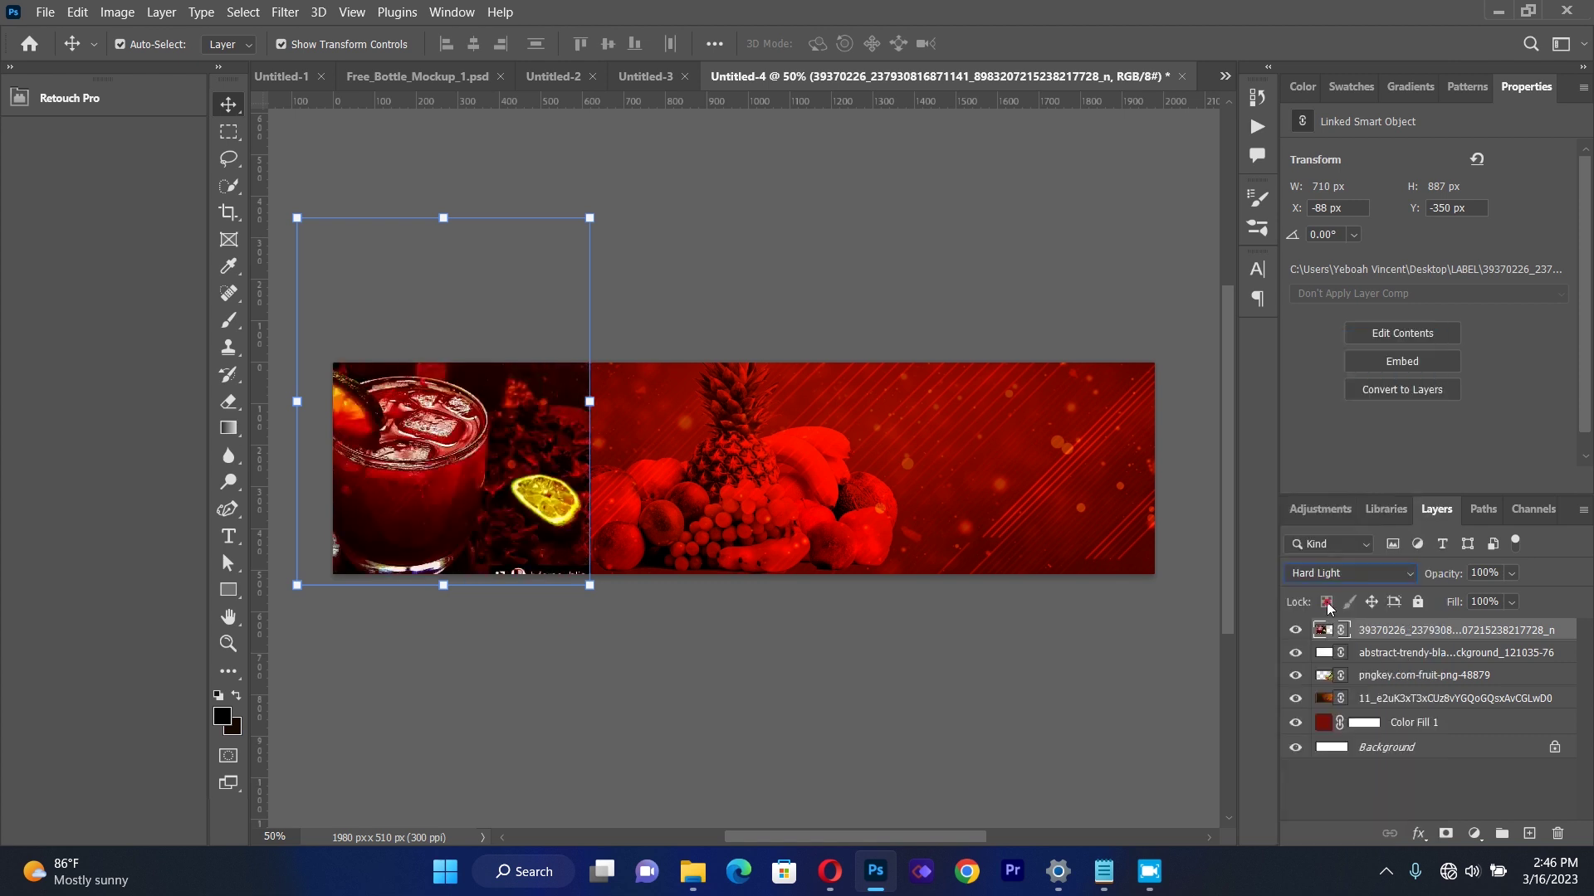
pyautogui.click(1512, 574)
pyautogui.moveTo(1496, 598); pyautogui.dragTo(1486, 598)
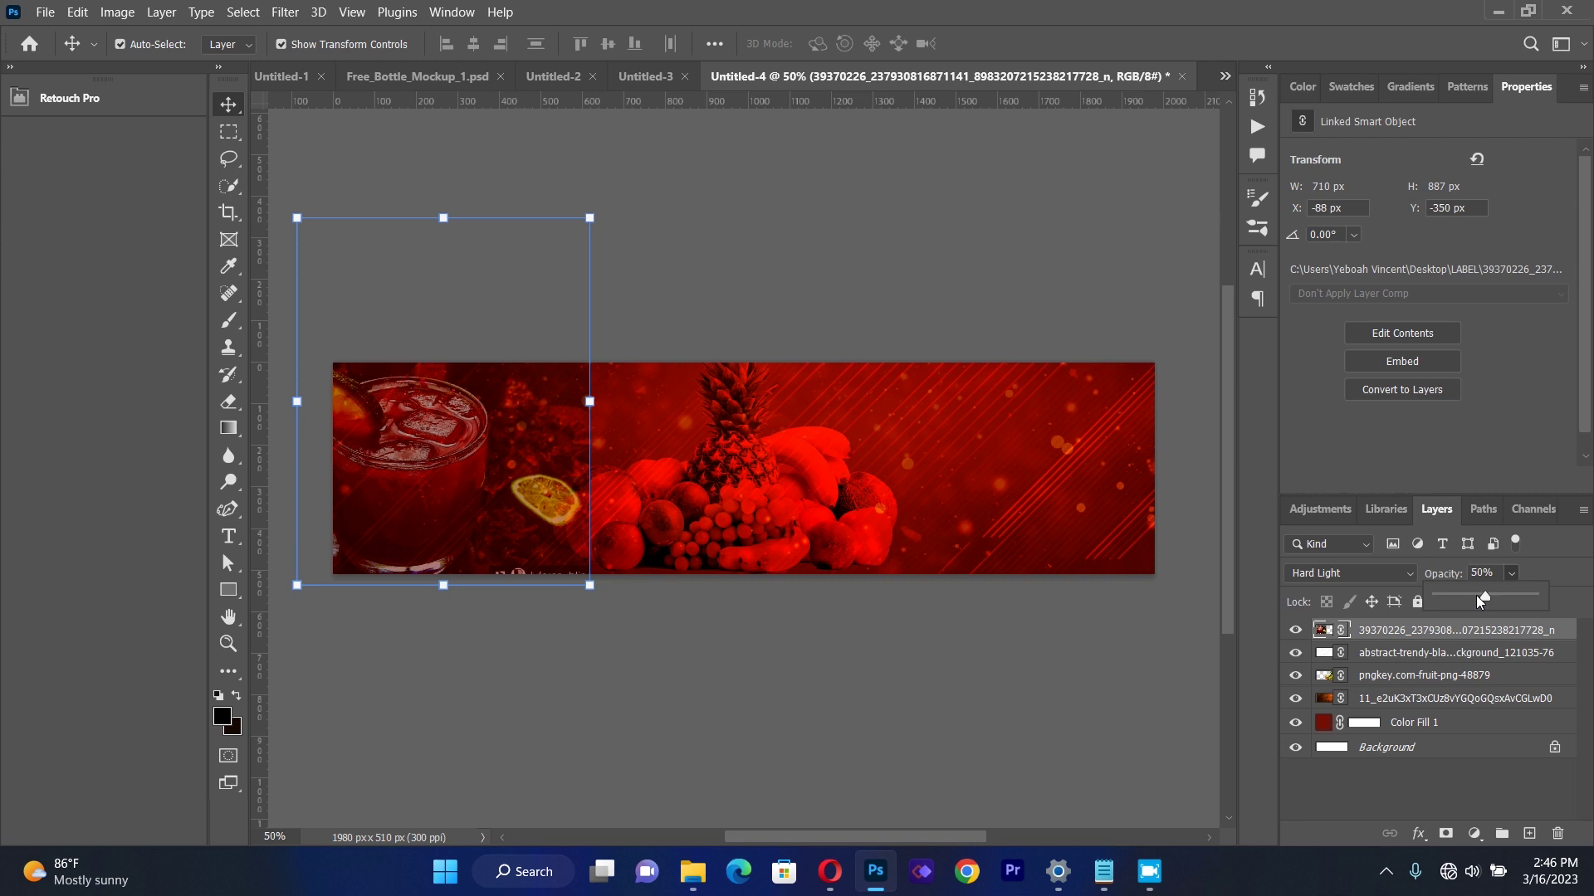
pyautogui.moveTo(1481, 601); pyautogui.dragTo(1478, 601)
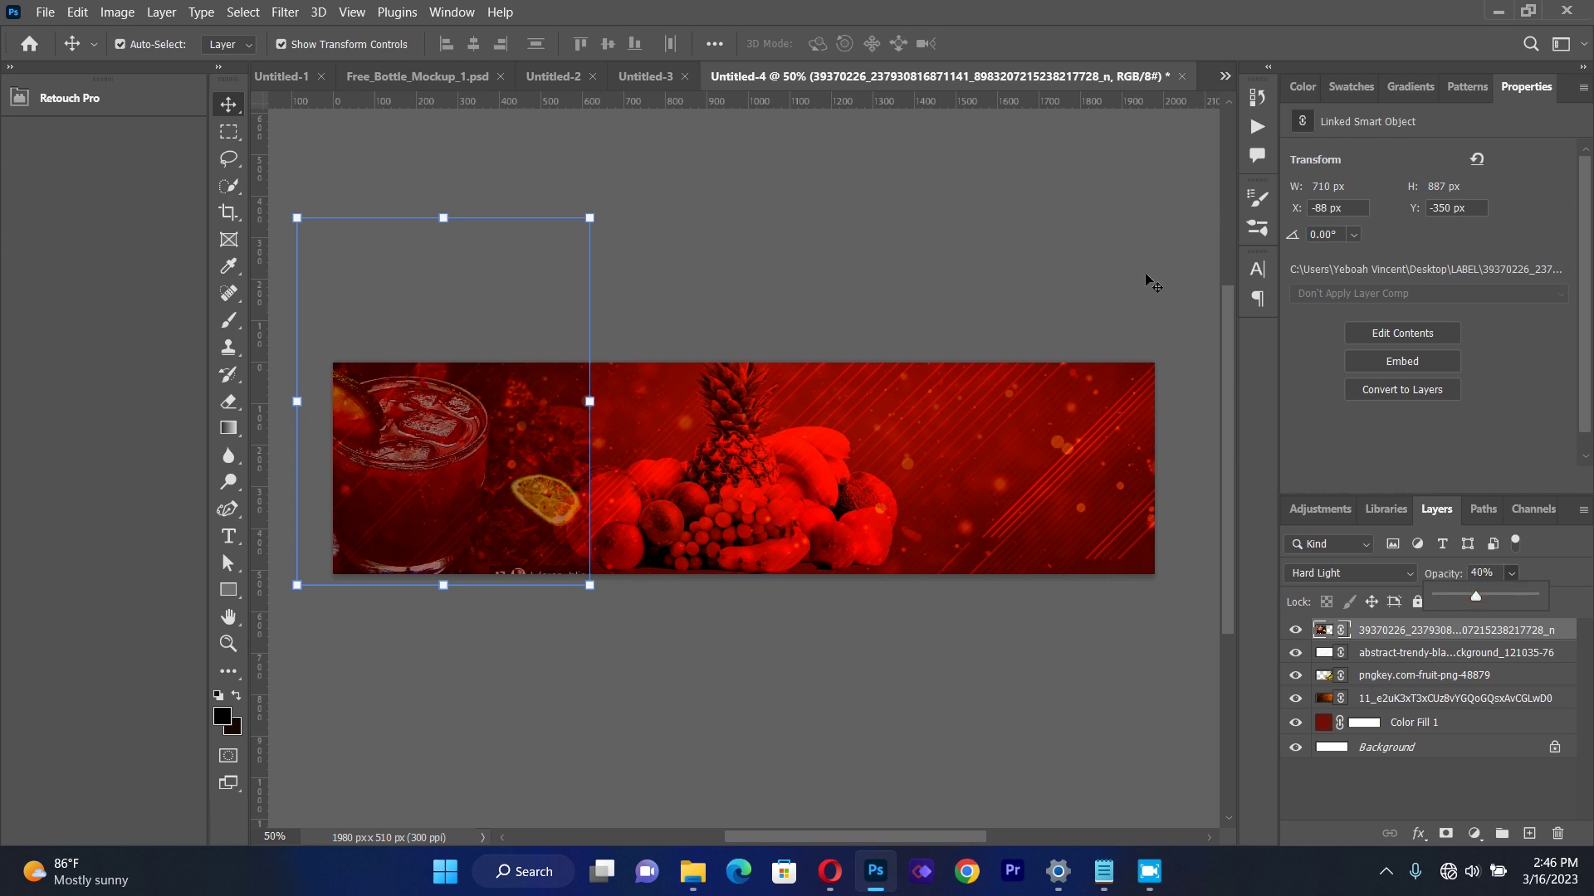
pyautogui.click(1104, 296)
# Rasterize the drink photo layer and erase its right edge with a large soft Eraser so it fades into the background.
pyautogui.click(531, 438)
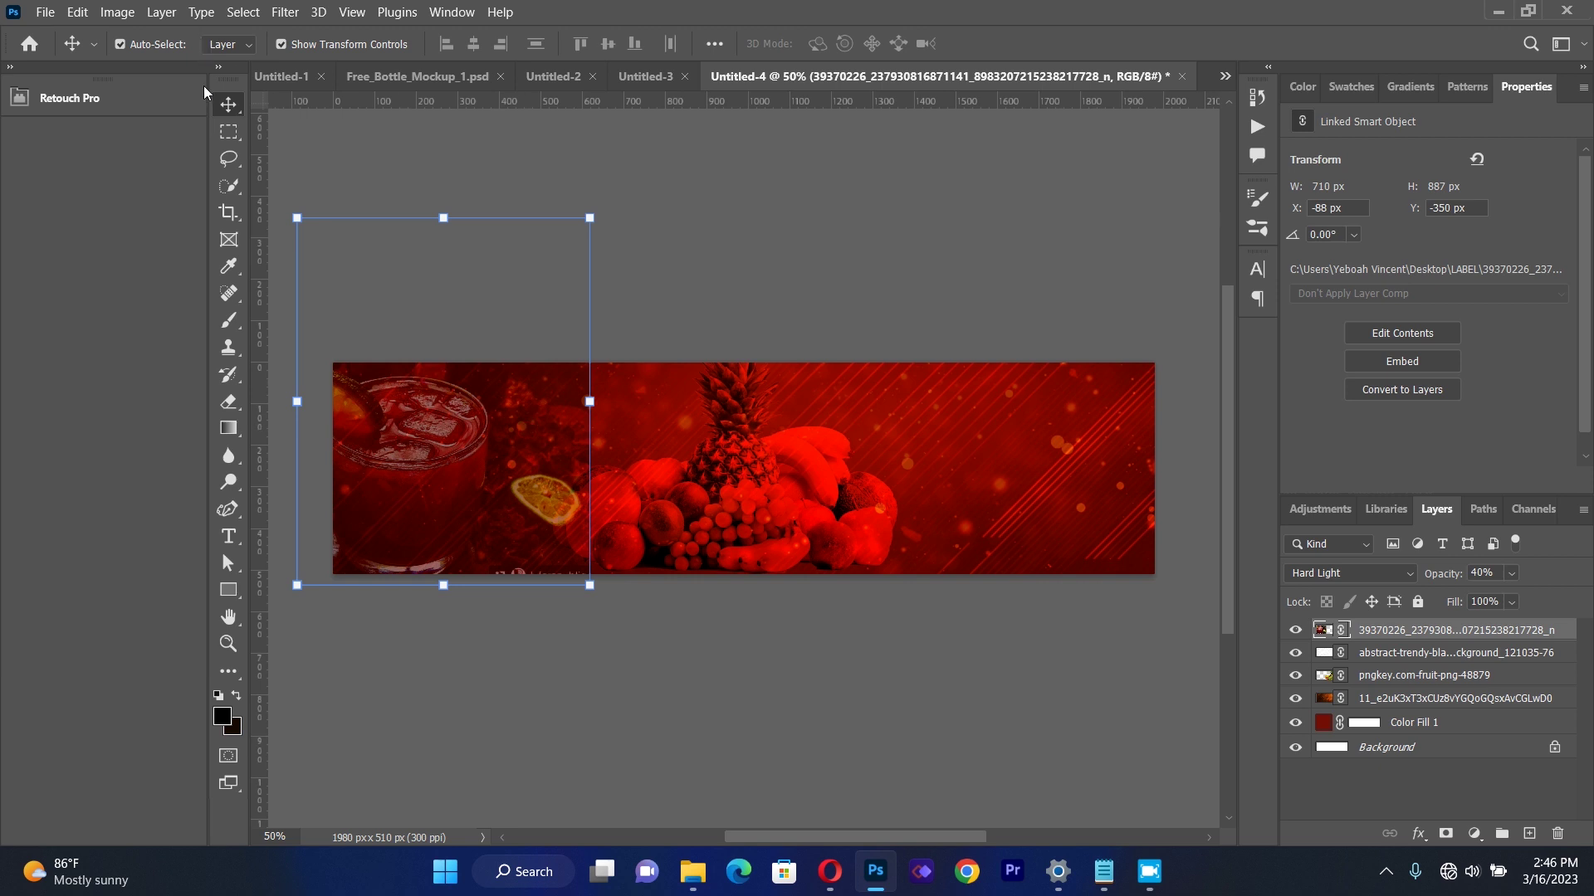
pyautogui.click(228, 401)
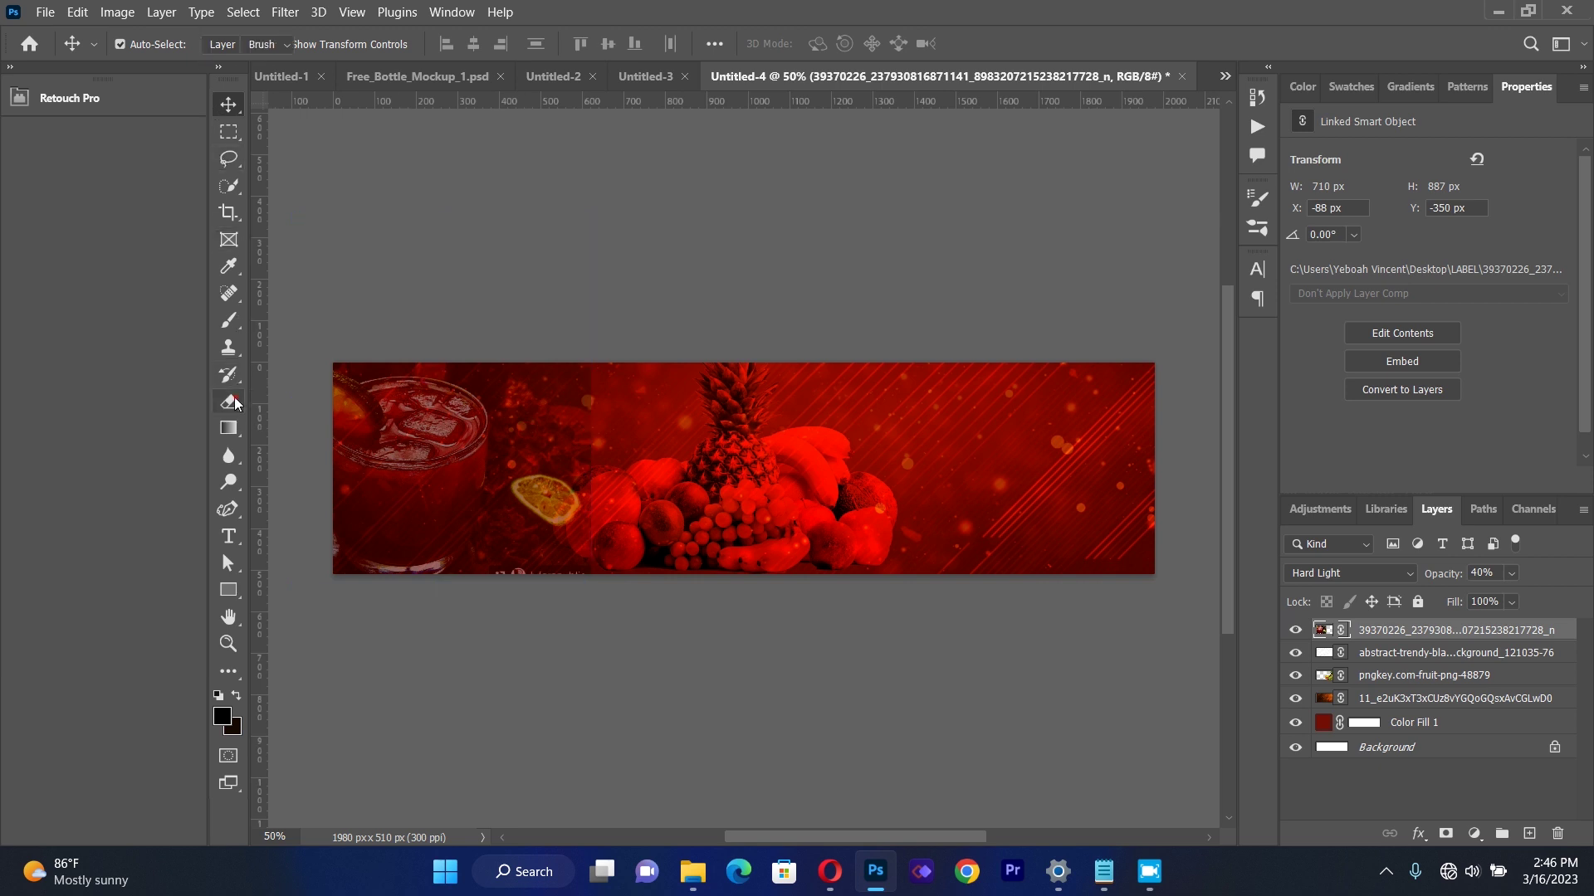
pyautogui.click(581, 433)
pyautogui.click(749, 344)
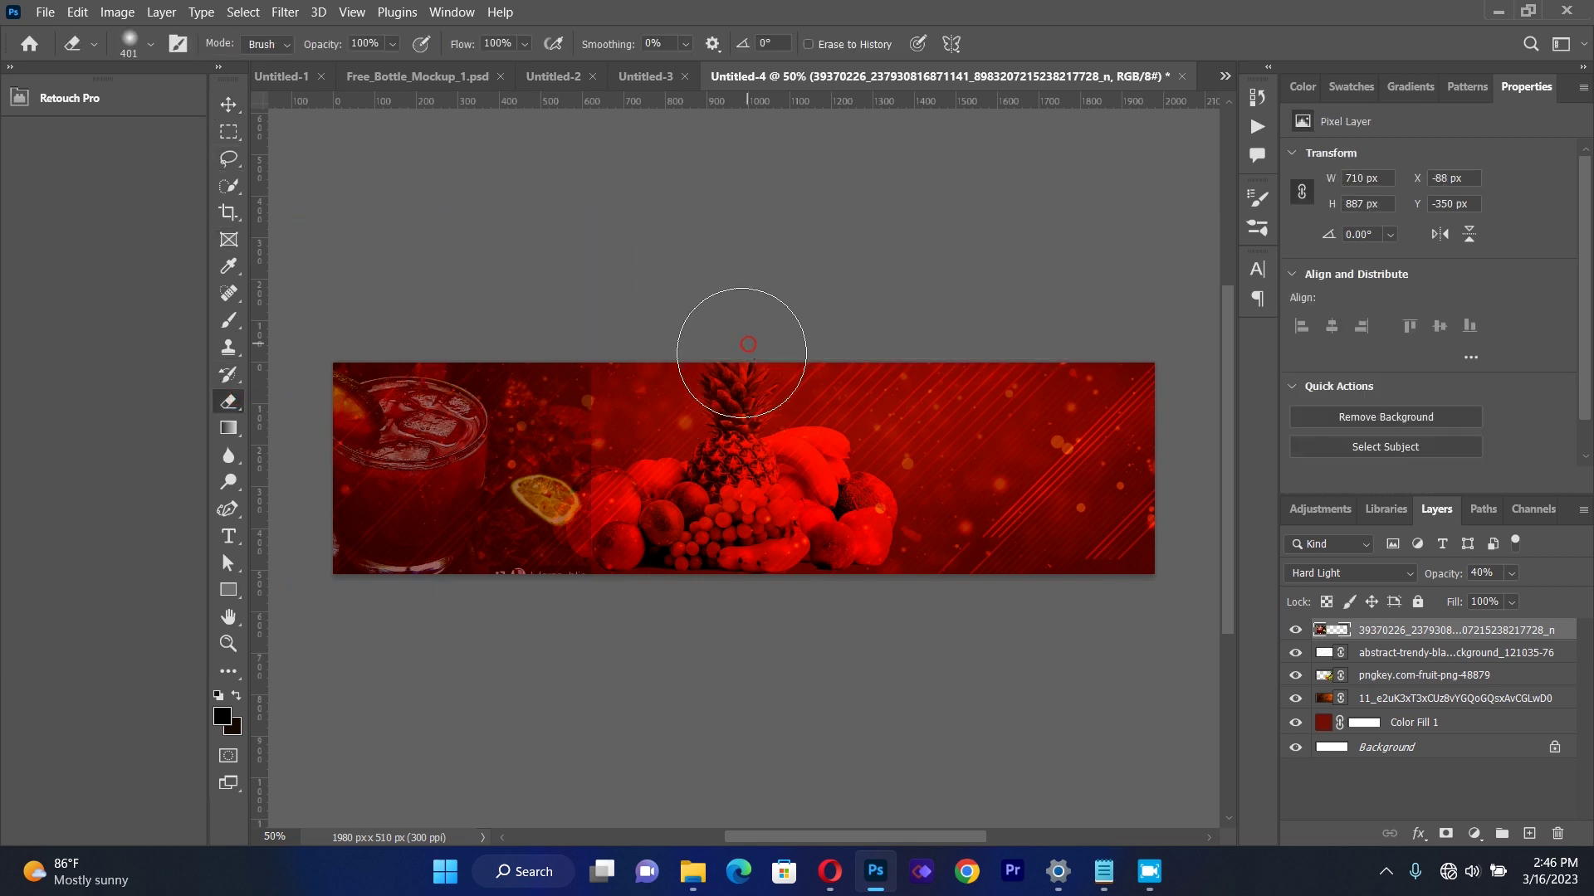
pyautogui.moveTo(631, 452)
pyautogui.mouseDown()
pyautogui.moveTo(624, 588)
pyautogui.moveTo(620, 473)
pyautogui.moveTo(598, 391)
pyautogui.moveTo(628, 573)
pyautogui.moveTo(585, 376)
pyautogui.moveTo(675, 376)
pyautogui.moveTo(772, 516)
pyautogui.mouseUp()
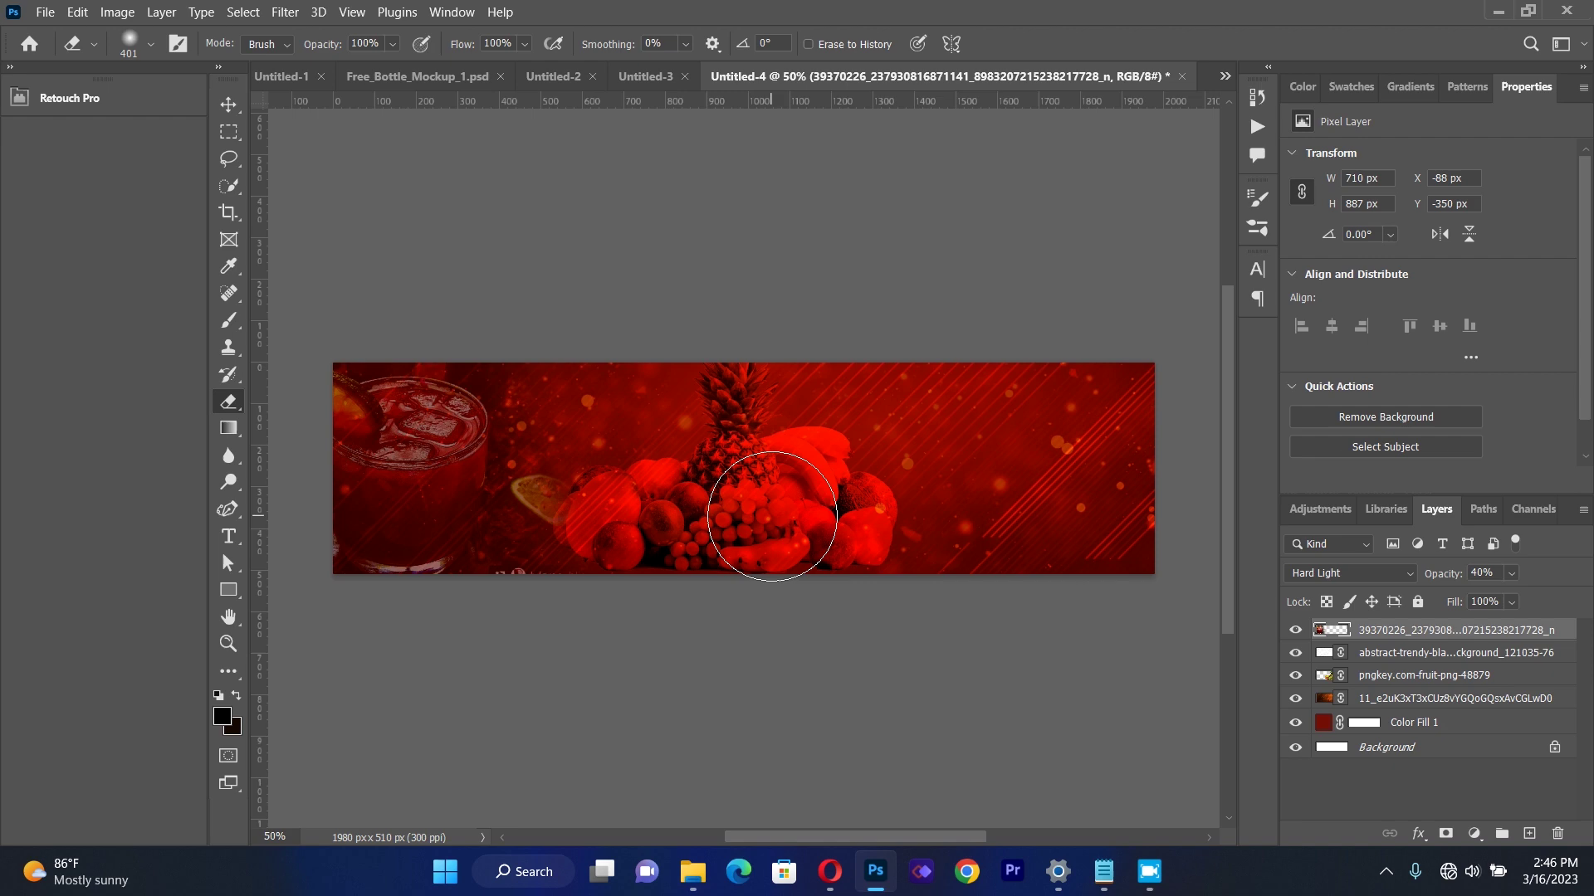
# Place the dried hibiscus image 7-320x202.png from the LABEL folder as a linked file.
pyautogui.click(44, 11)
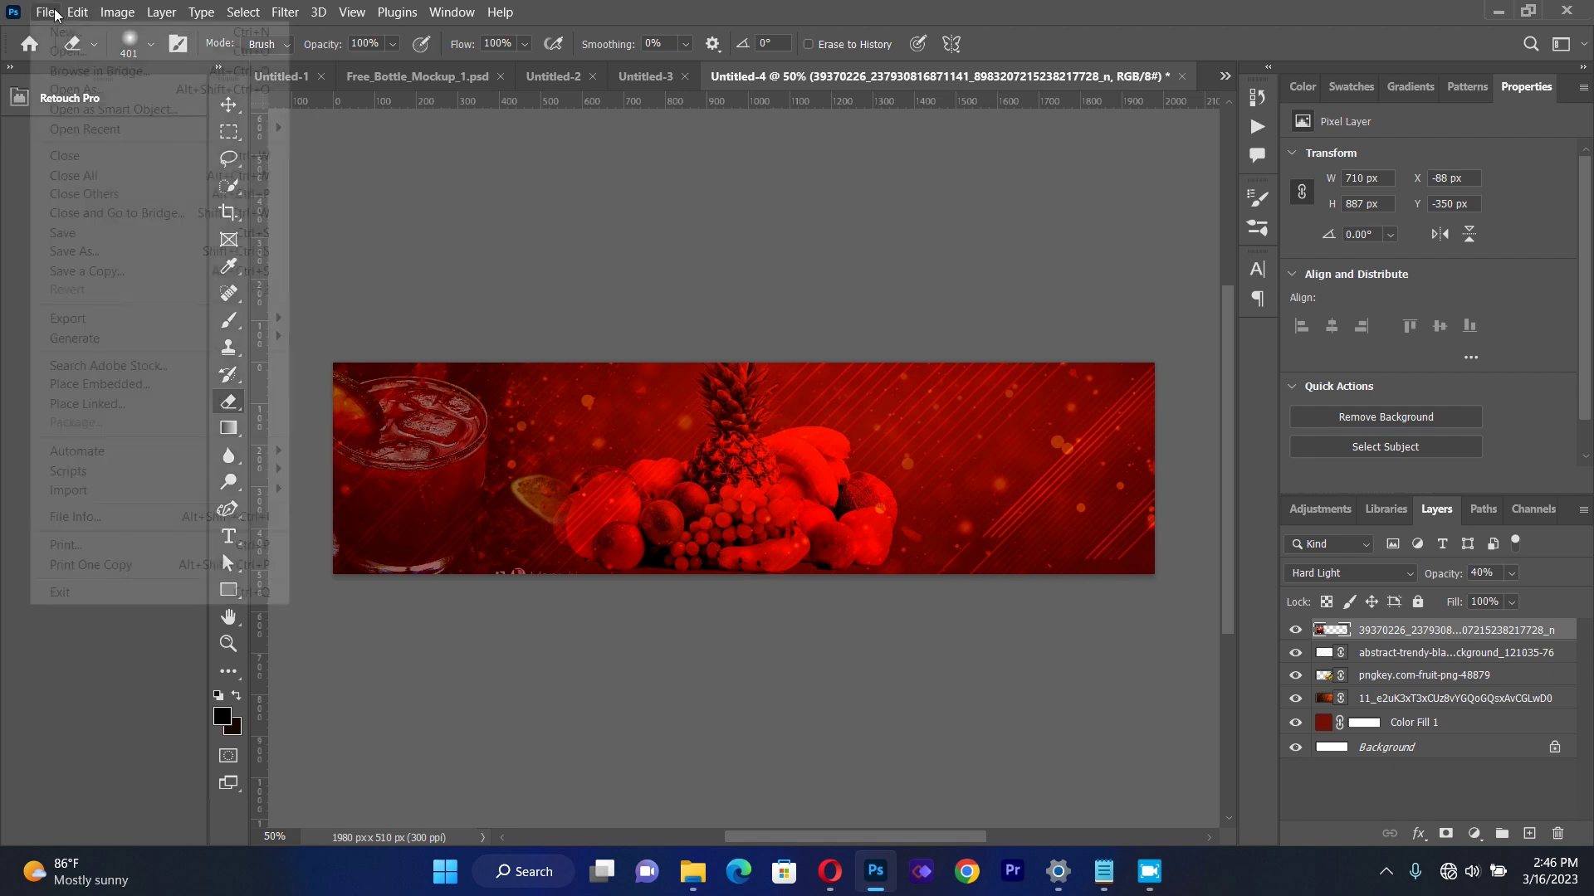
pyautogui.click(131, 404)
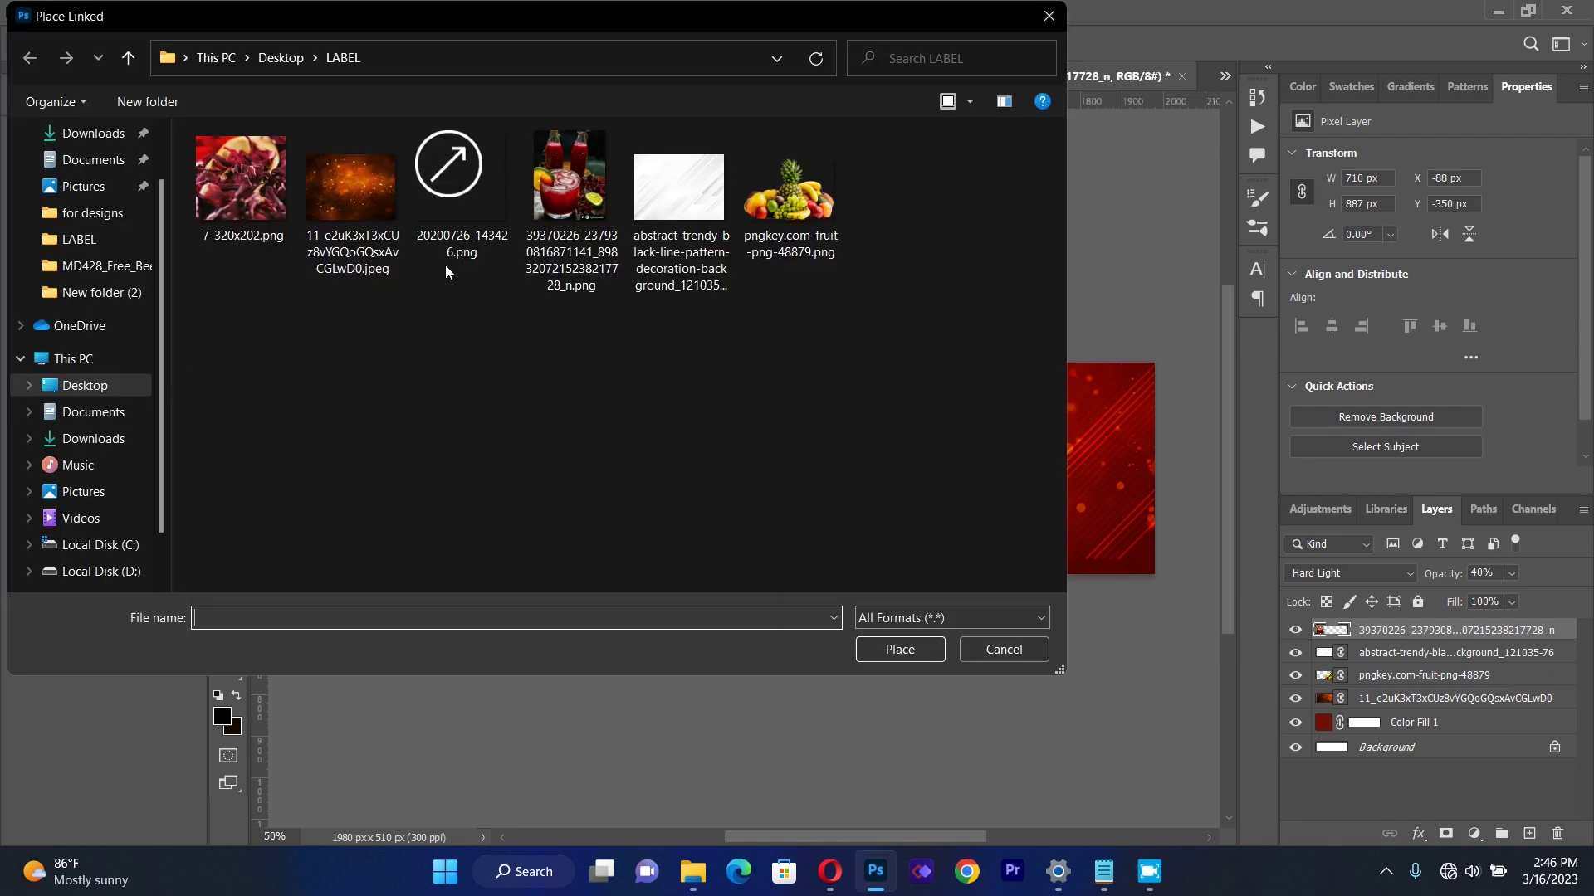
pyautogui.doubleClick(274, 186)
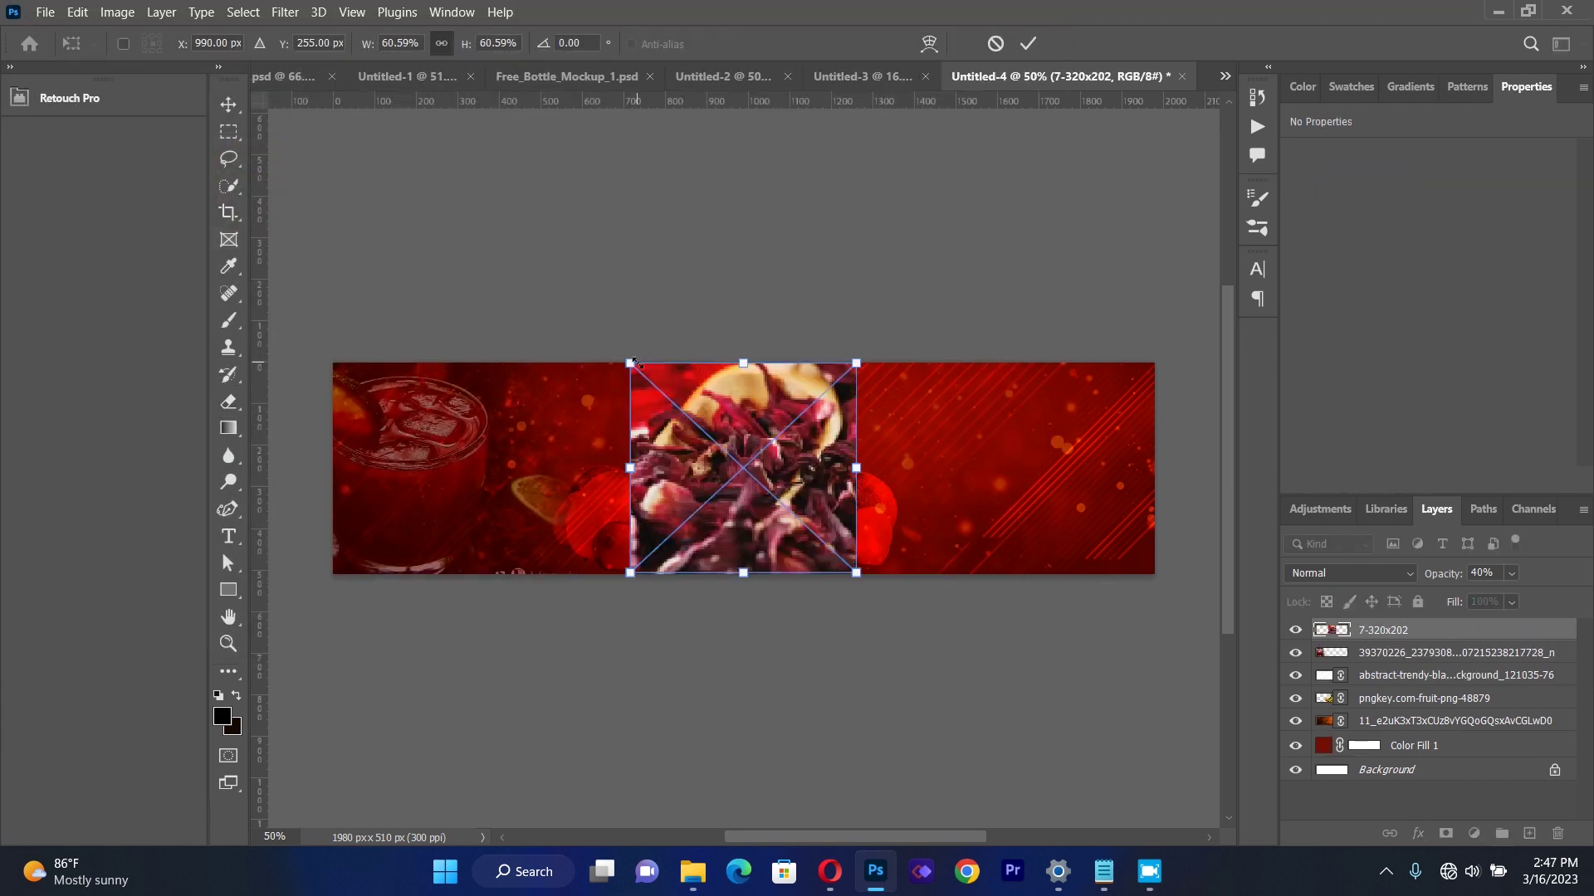
# Scale the hibiscus image to about 603 x 564 px and position it over the label's right end, extending past the canvas edge.
pyautogui.moveTo(629, 359); pyautogui.dragTo(562, 291)
pyautogui.moveTo(825, 488); pyautogui.dragTo(1068, 490)
pyautogui.moveTo(951, 307); pyautogui.dragTo(1023, 373)
pyautogui.moveTo(1105, 465); pyautogui.dragTo(1073, 458)
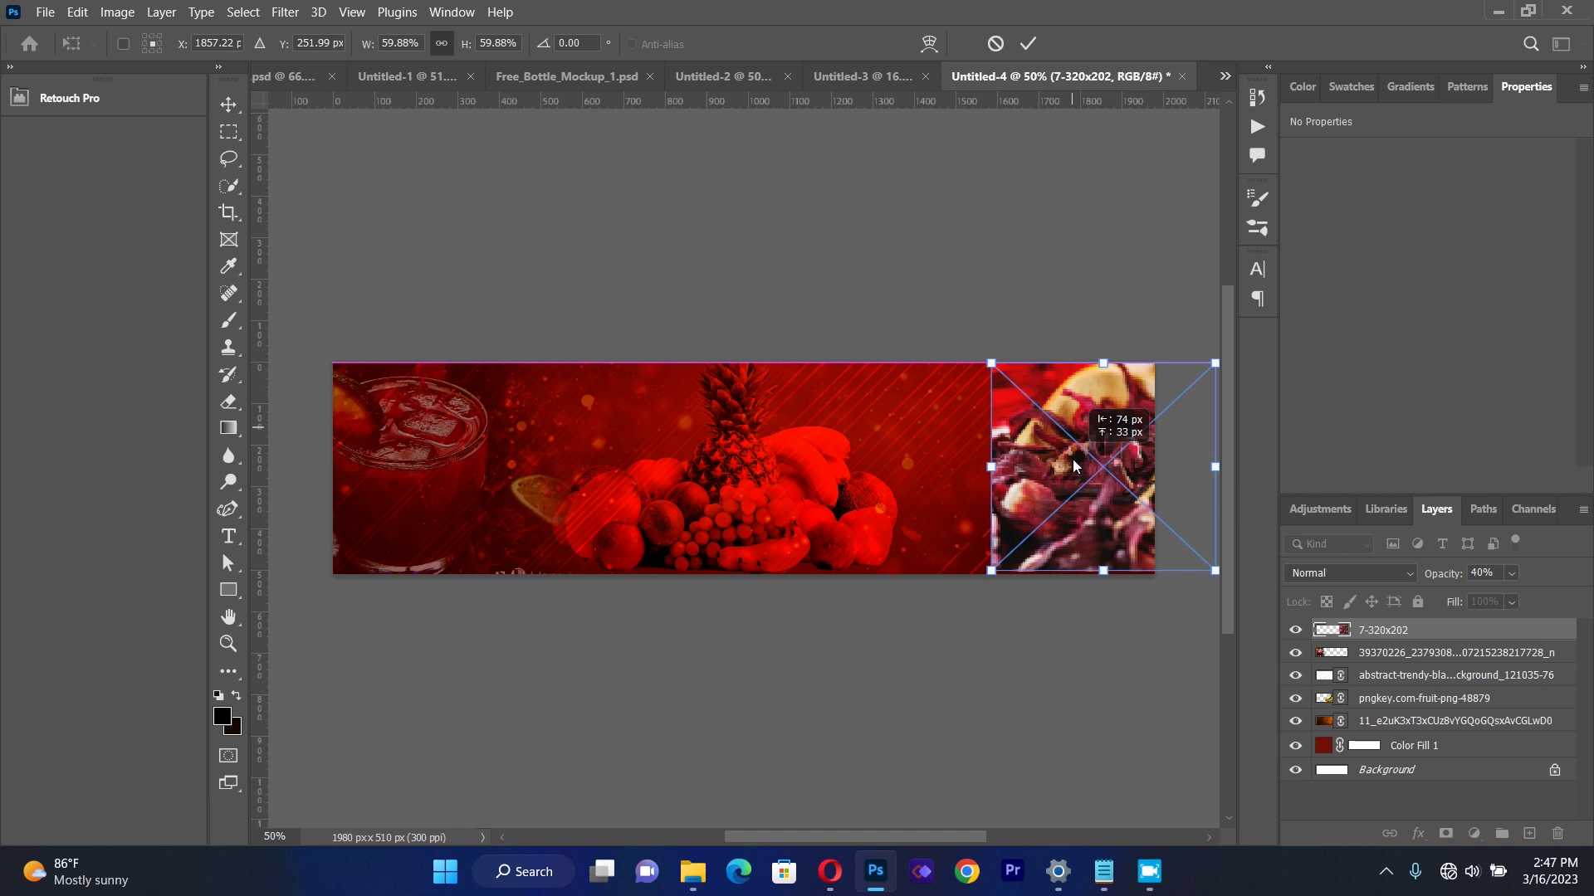
pyautogui.moveTo(989, 579)
pyautogui.mouseDown()
pyautogui.moveTo(978, 591)
pyautogui.moveTo(1014, 564)
pyautogui.mouseUp()
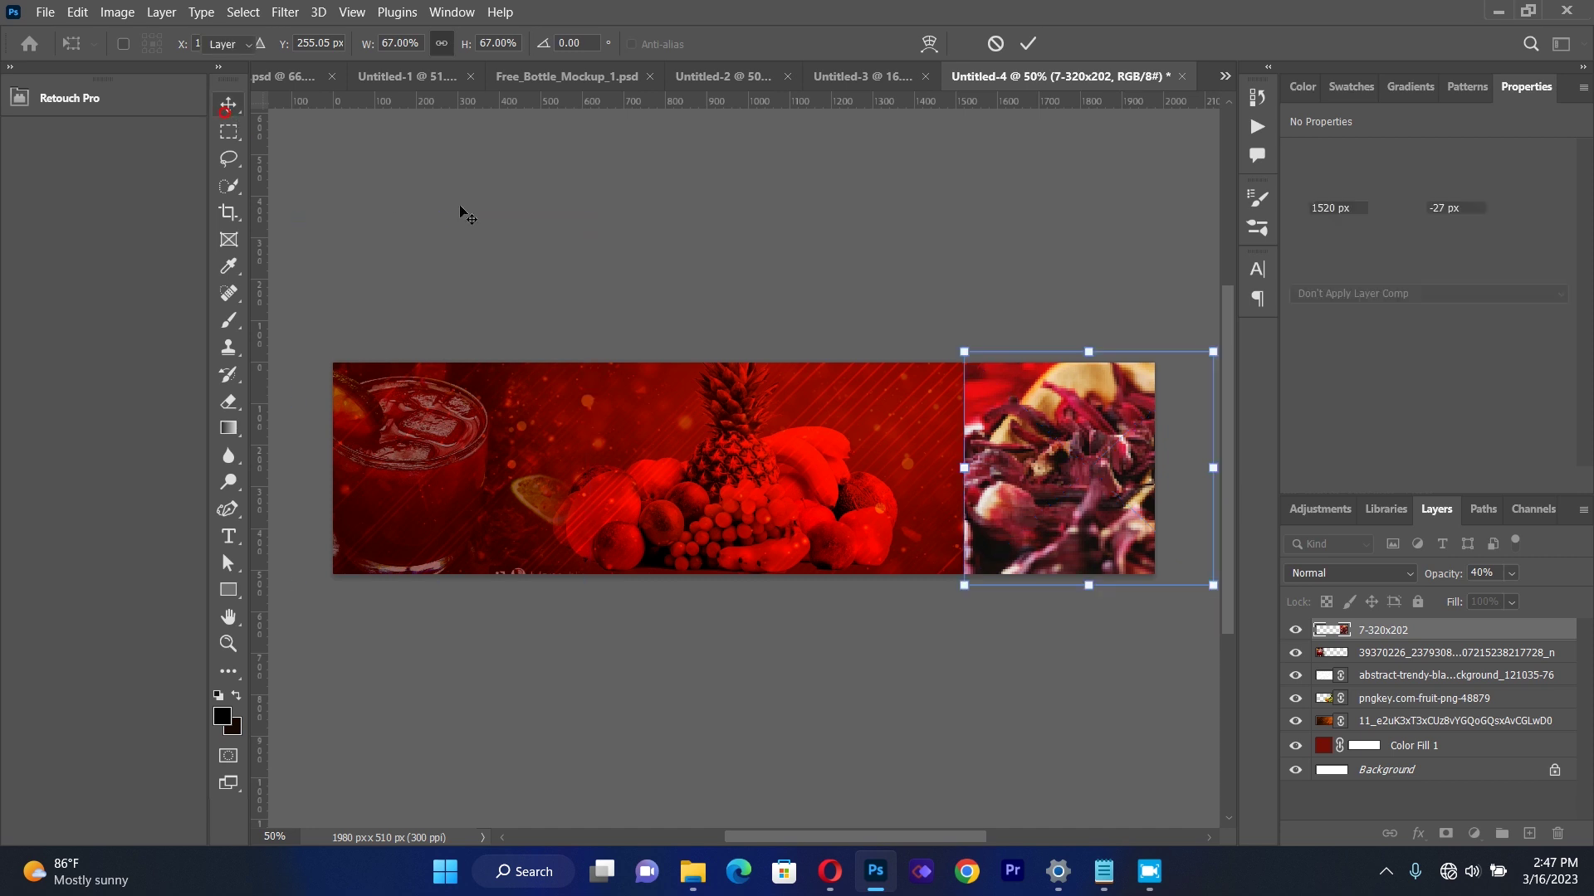
pyautogui.press('Return')
pyautogui.click(615, 196)
# Set the 7-320x202 layer's blend mode to Soft Light.
pyautogui.click(1399, 628)
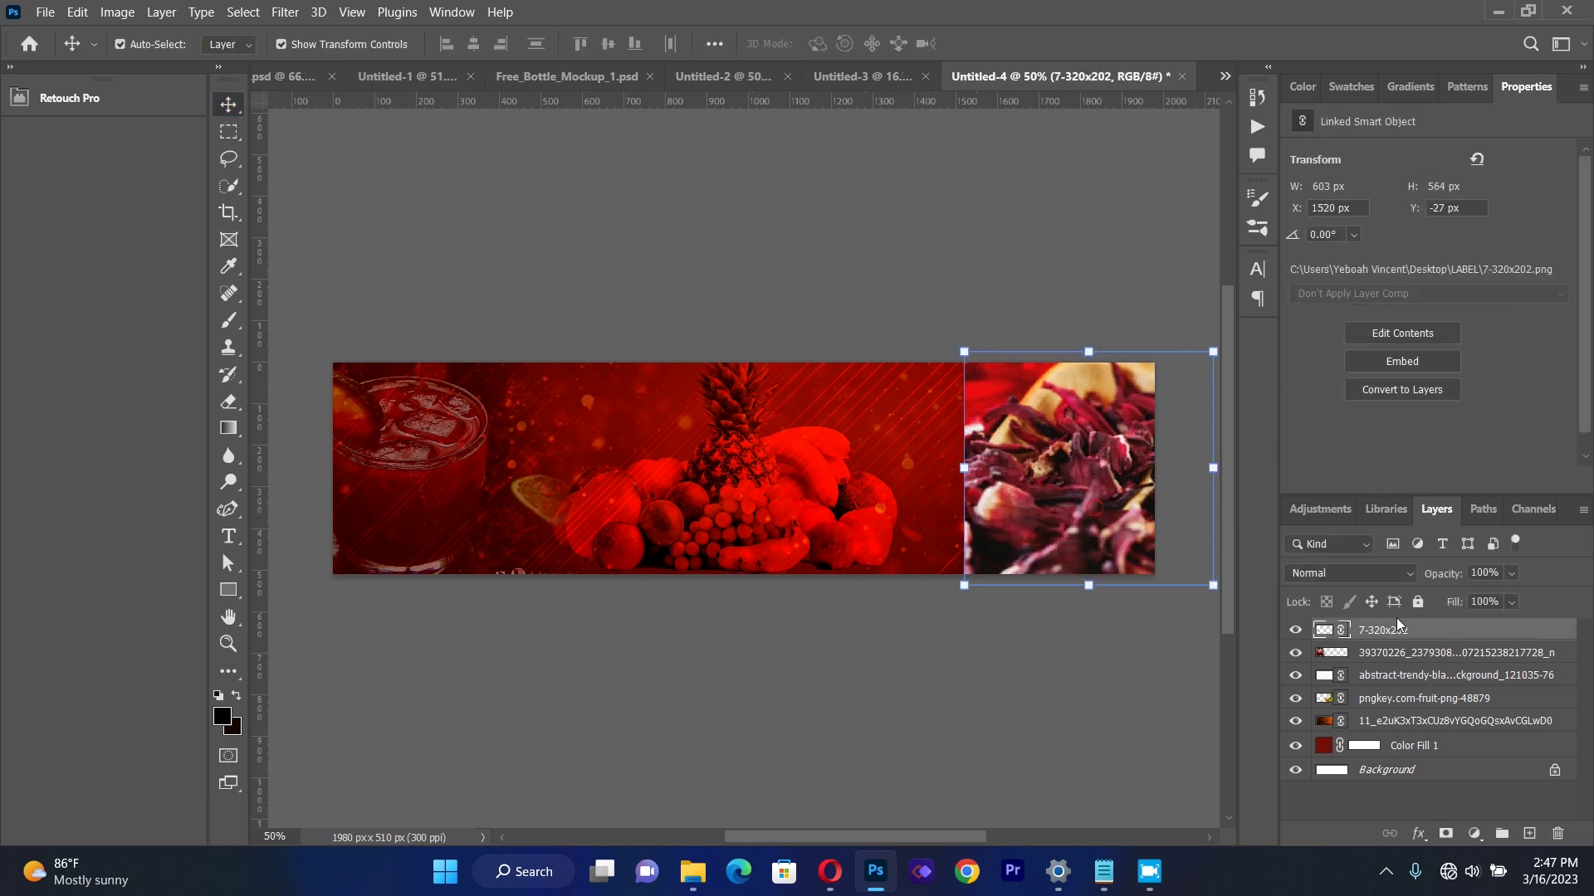
pyautogui.click(1333, 580)
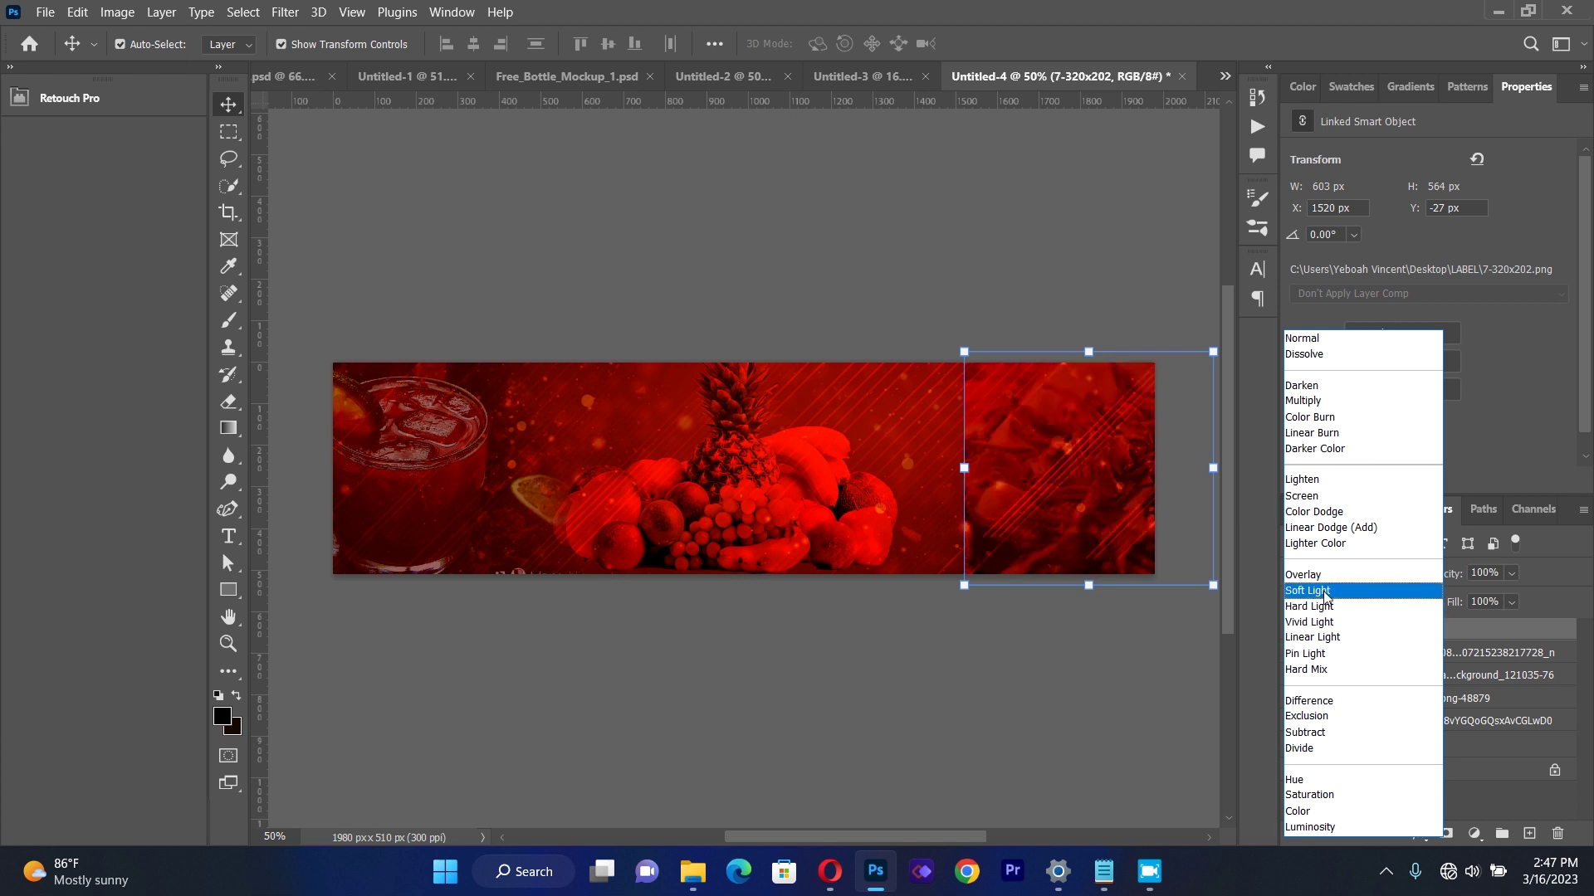
pyautogui.click(1326, 593)
pyautogui.click(1071, 382)
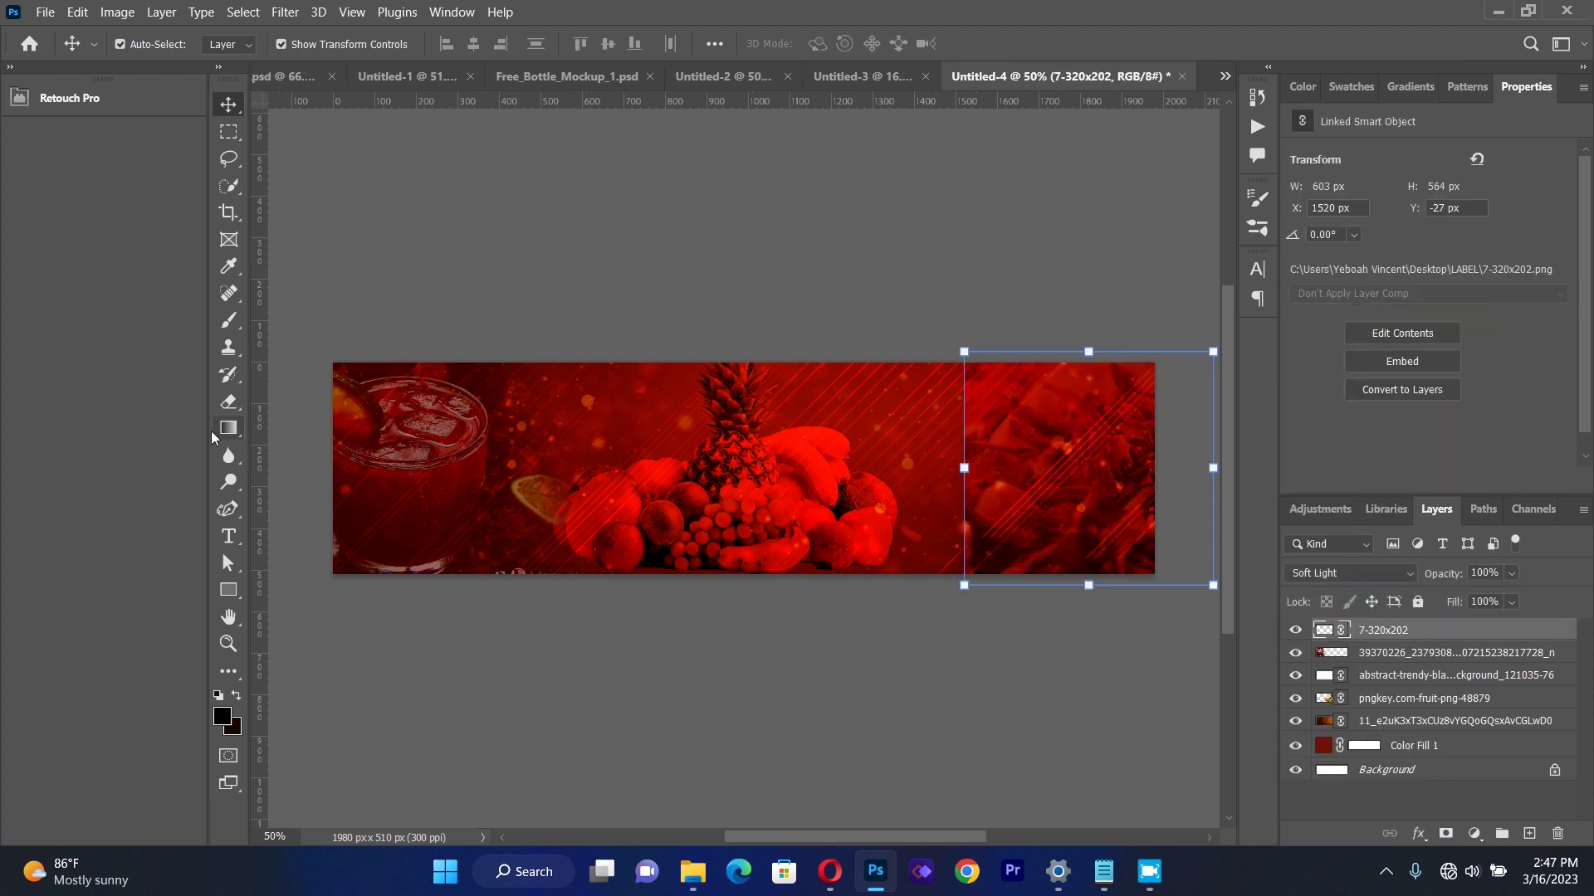
# Rasterize the 7-320x202 layer, erase its left edge so it blends into the background, and deselect the layer.
pyautogui.click(224, 404)
pyautogui.click(1005, 437)
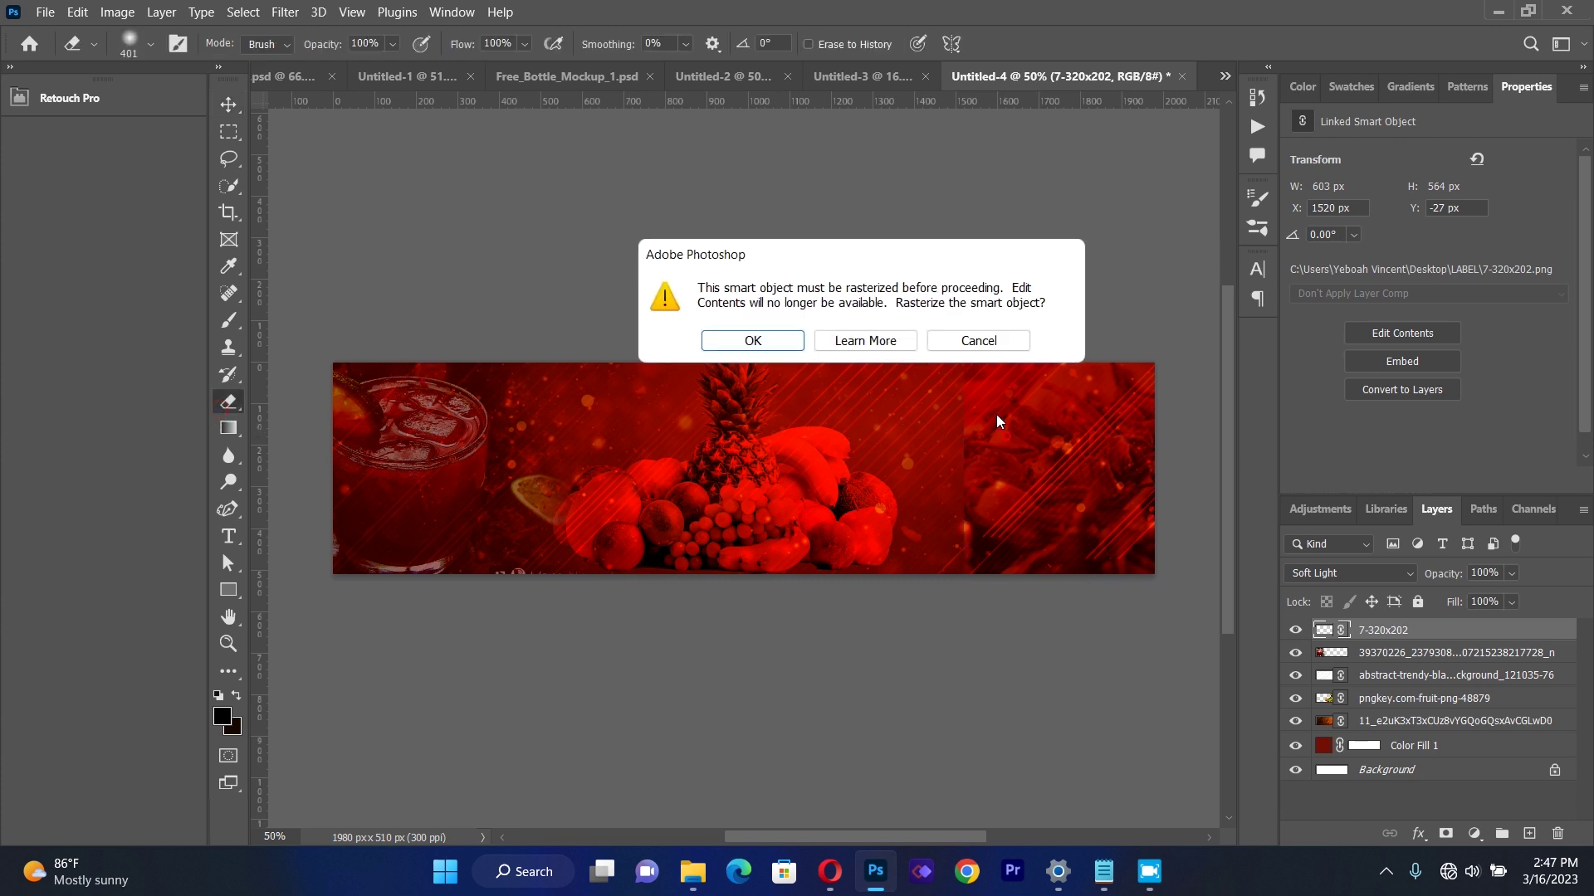
pyautogui.click(734, 347)
pyautogui.moveTo(951, 382)
pyautogui.mouseDown()
pyautogui.moveTo(935, 374)
pyautogui.moveTo(932, 565)
pyautogui.mouseUp()
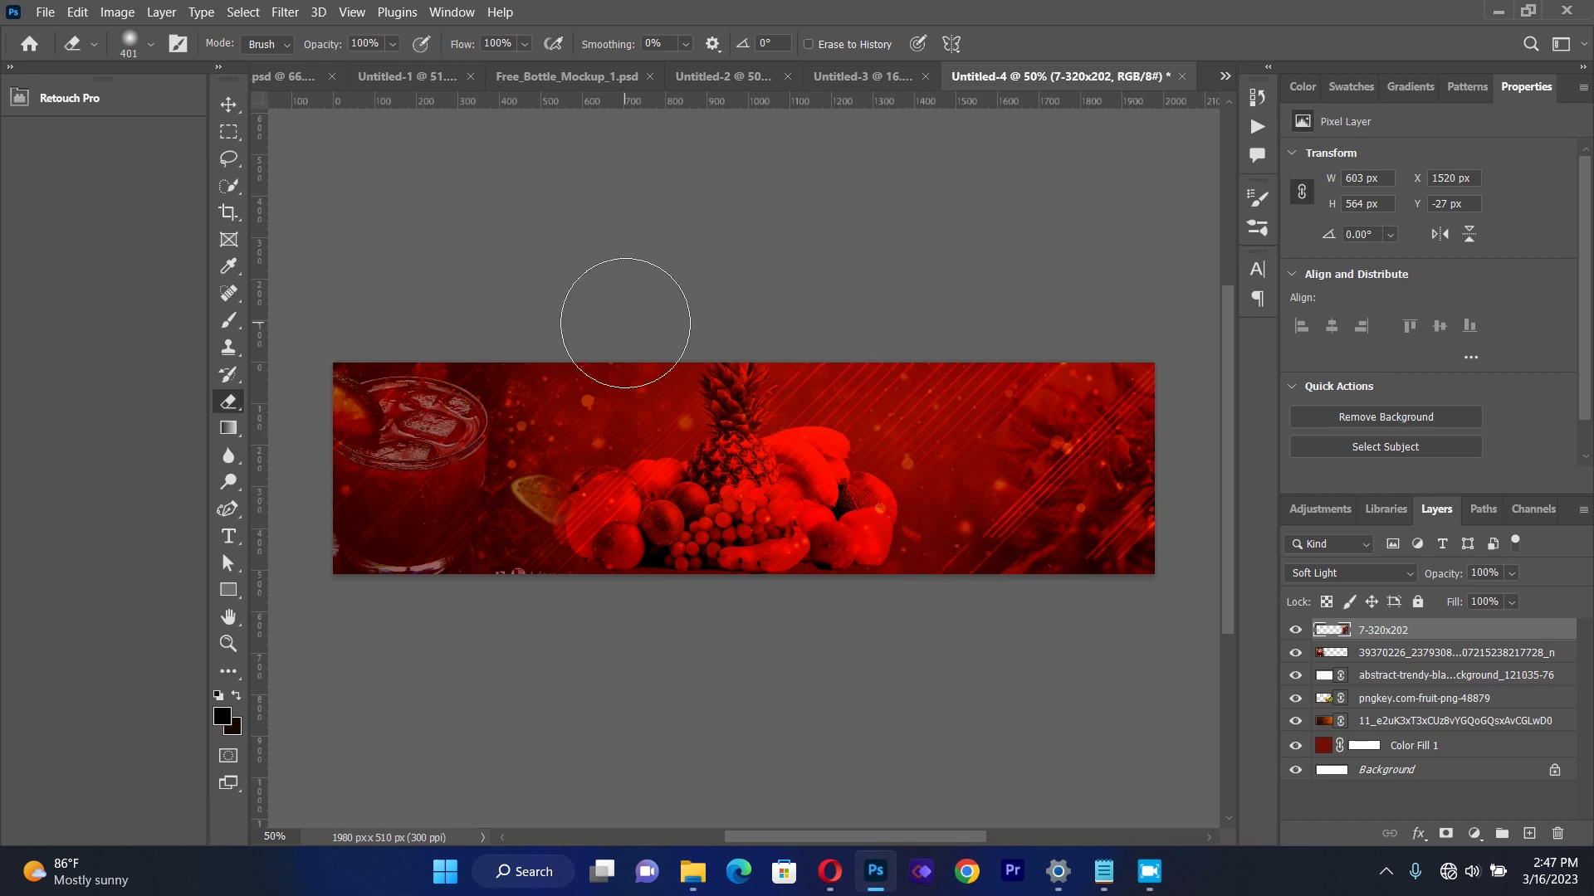
pyautogui.click(228, 104)
pyautogui.click(594, 233)
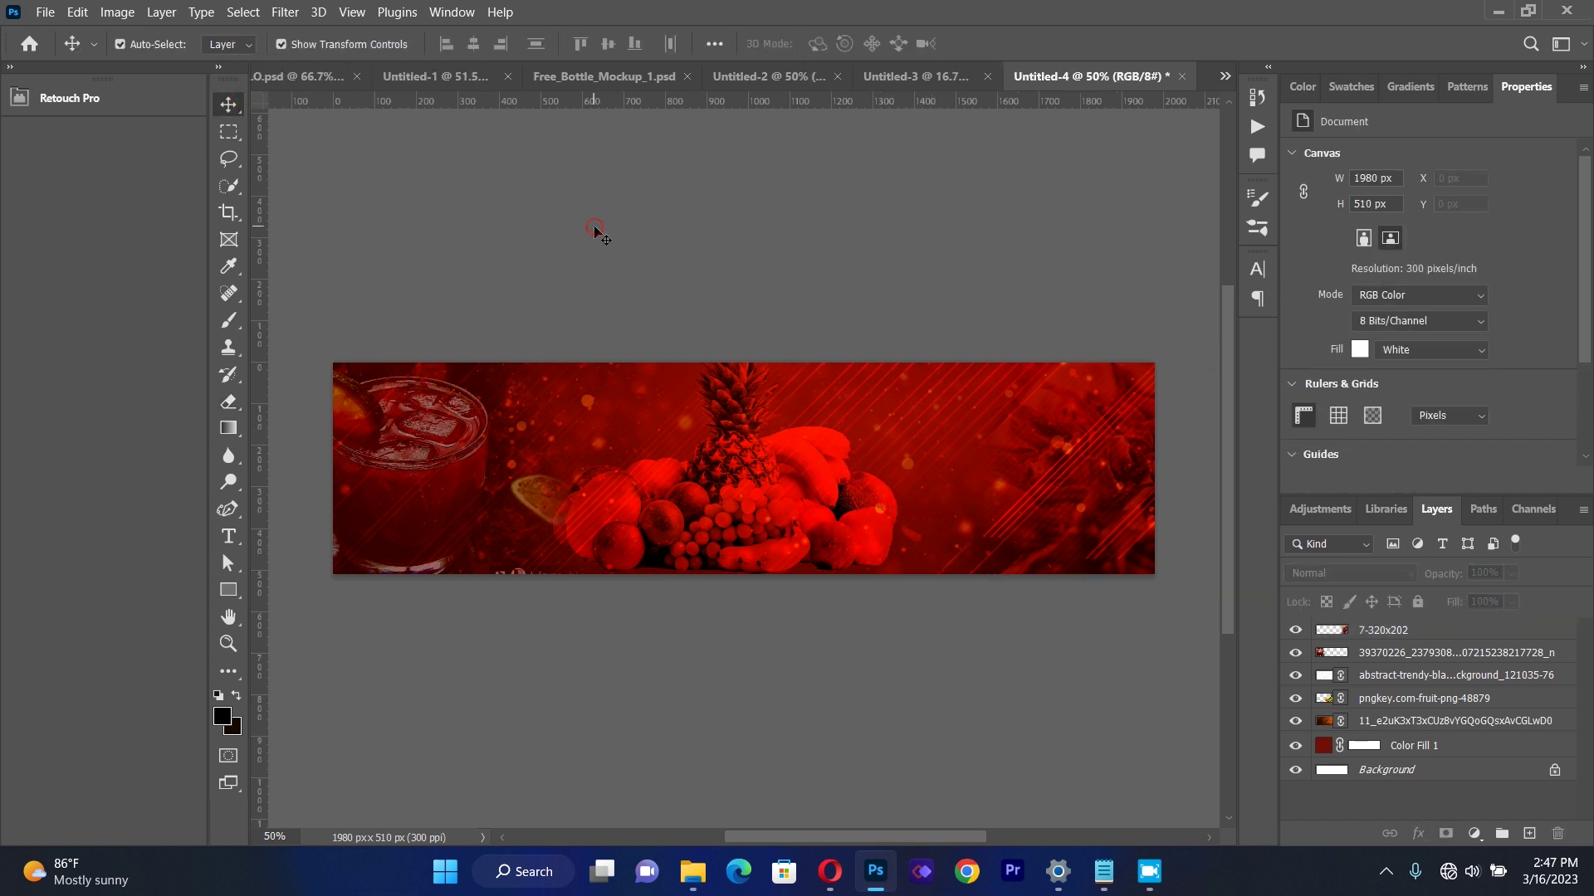
# Draw a black rectangle about 512 x 624 px over the label's left end and lower its opacity to about 35%.
pyautogui.press('u')
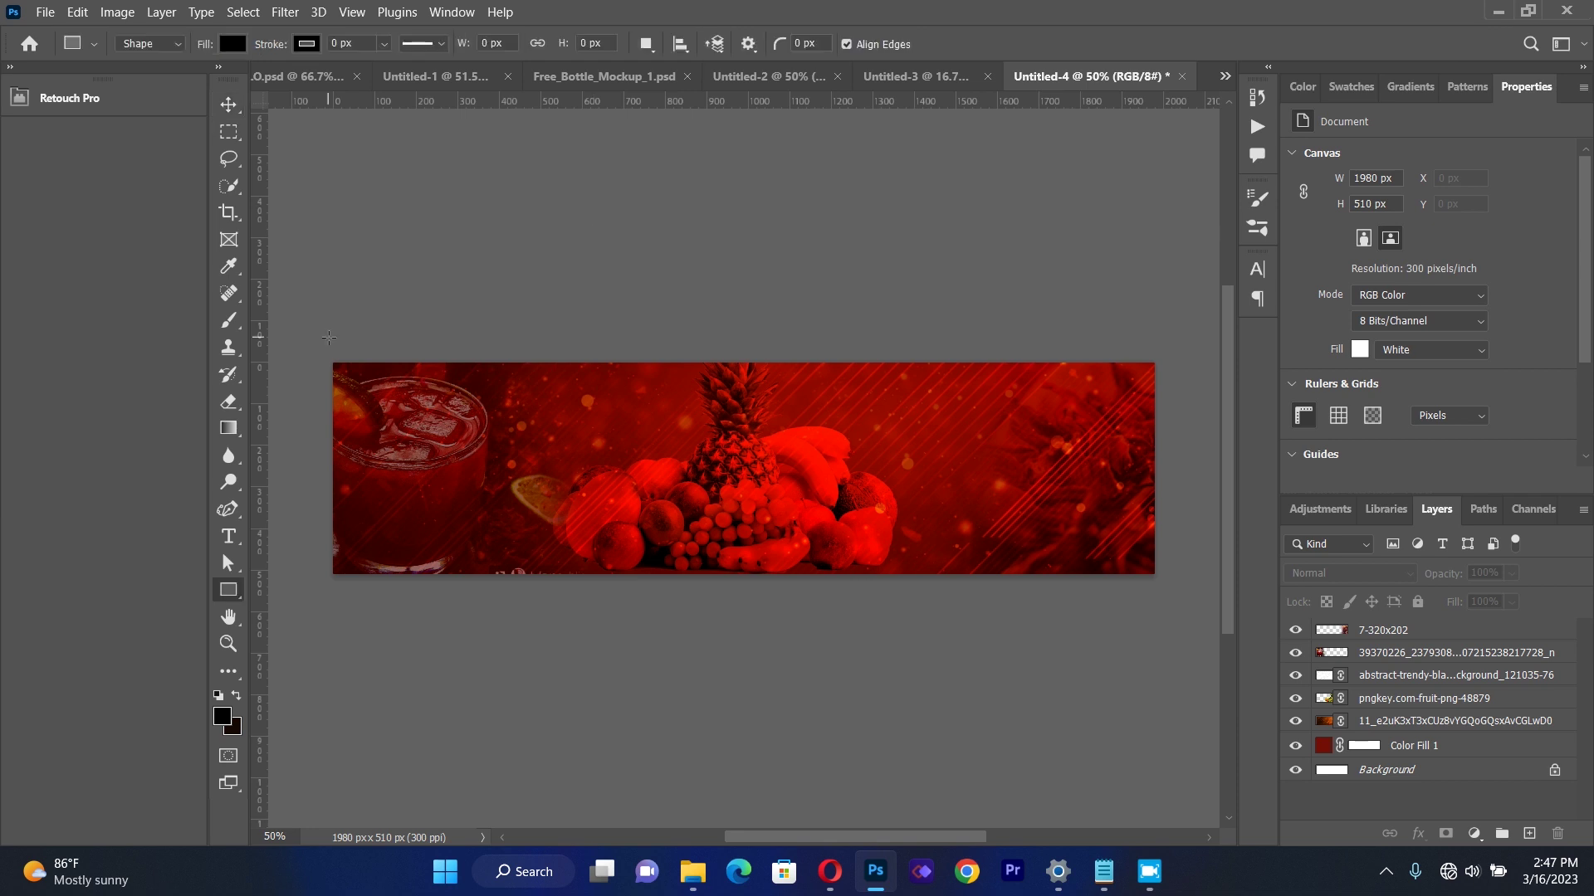
pyautogui.moveTo(320, 338)
pyautogui.mouseDown()
pyautogui.moveTo(429, 383)
pyautogui.moveTo(507, 443)
pyautogui.moveTo(533, 596)
pyautogui.mouseUp()
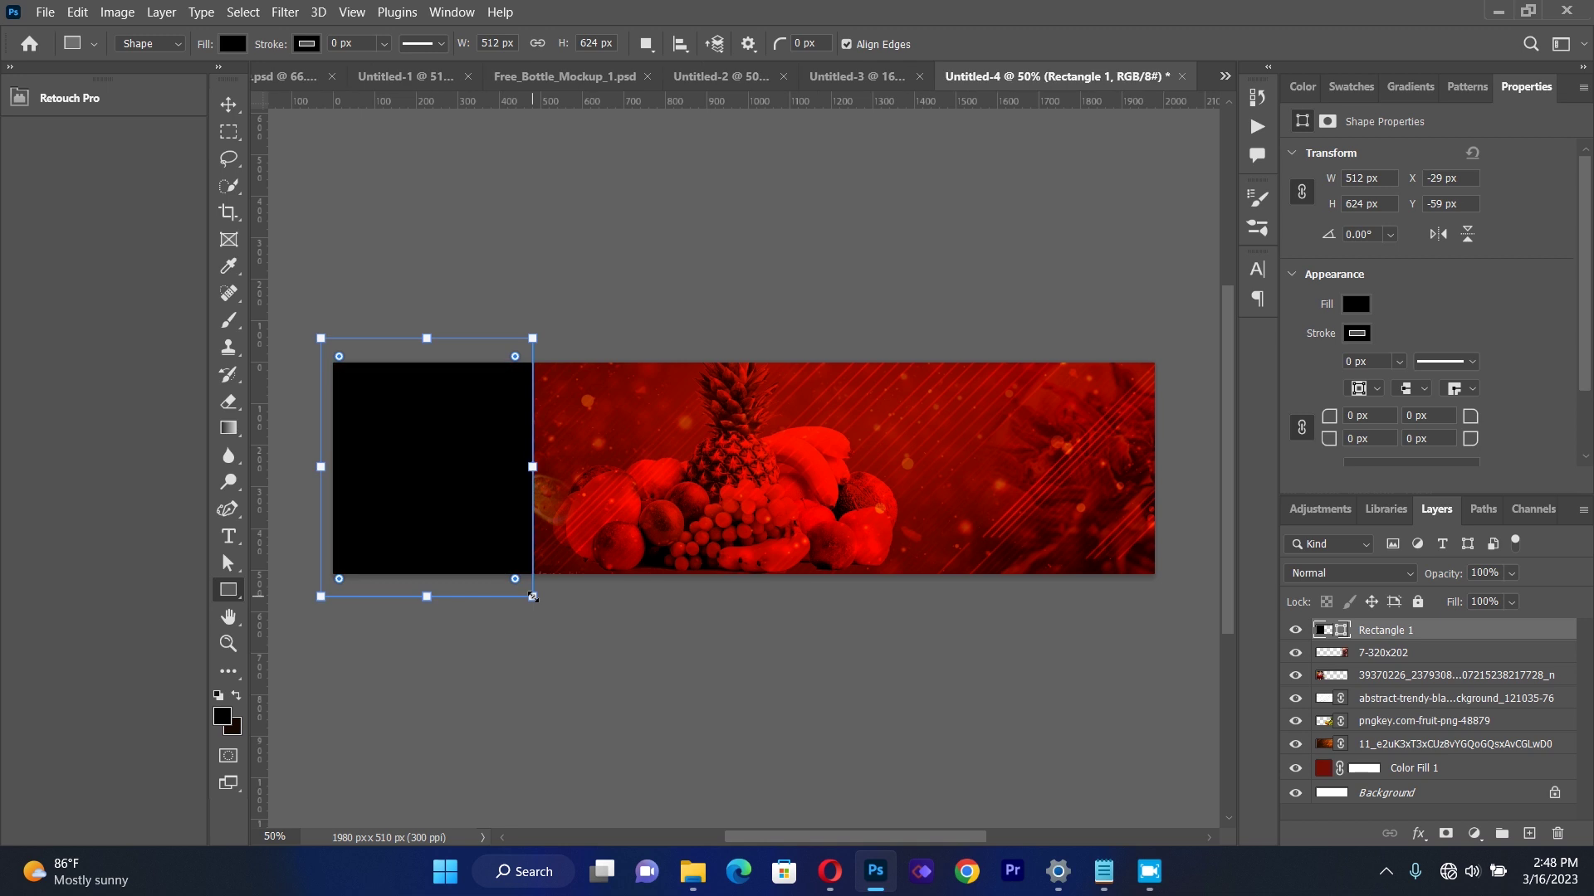
pyautogui.press('v')
pyautogui.click(398, 276)
pyautogui.click(470, 466)
pyautogui.moveTo(1512, 578); pyautogui.dragTo(1465, 597)
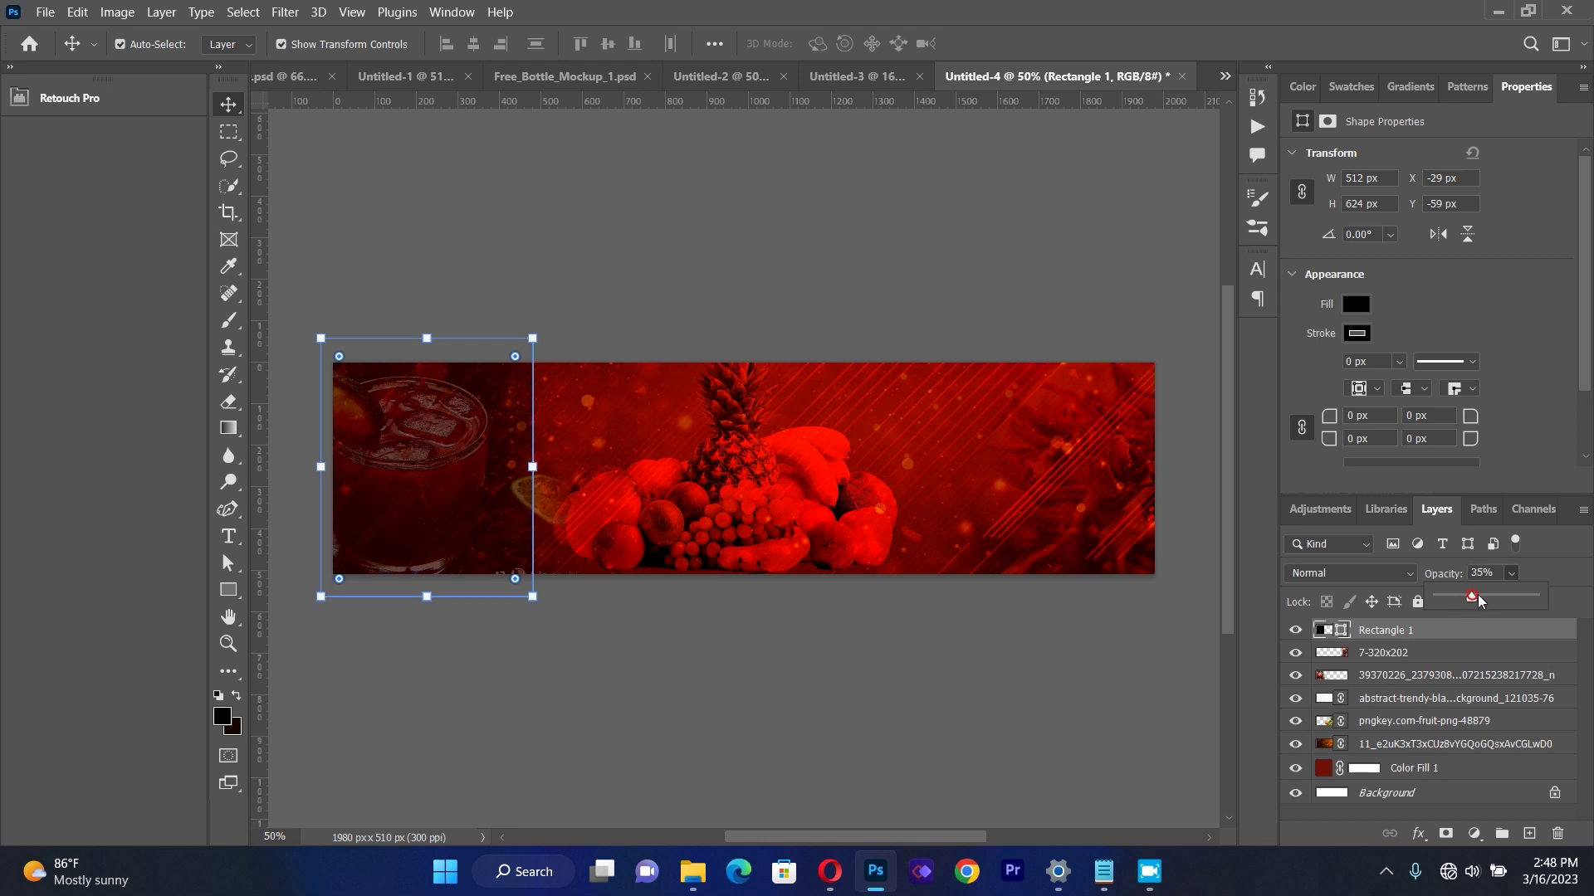
# Set the black rectangle's opacity to 34% and place a copy of it over the label's right end.
pyautogui.moveTo(1484, 601); pyautogui.dragTo(1467, 601)
pyautogui.click(882, 241)
pyautogui.moveTo(445, 458); pyautogui.dragTo(445, 463)
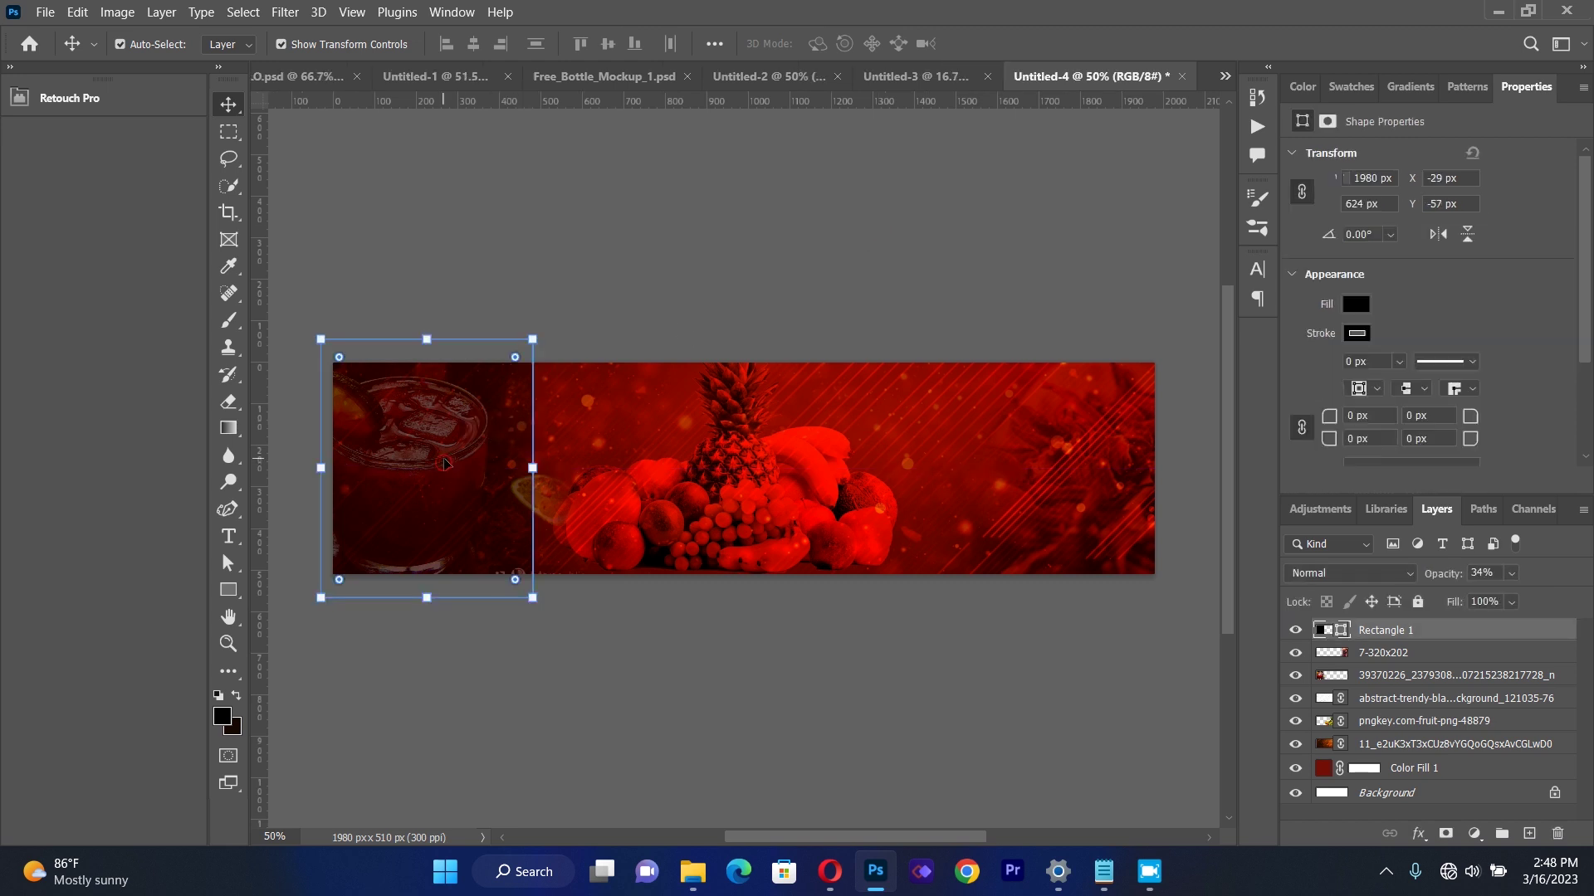
pyautogui.moveTo(448, 466); pyautogui.dragTo(1082, 462)
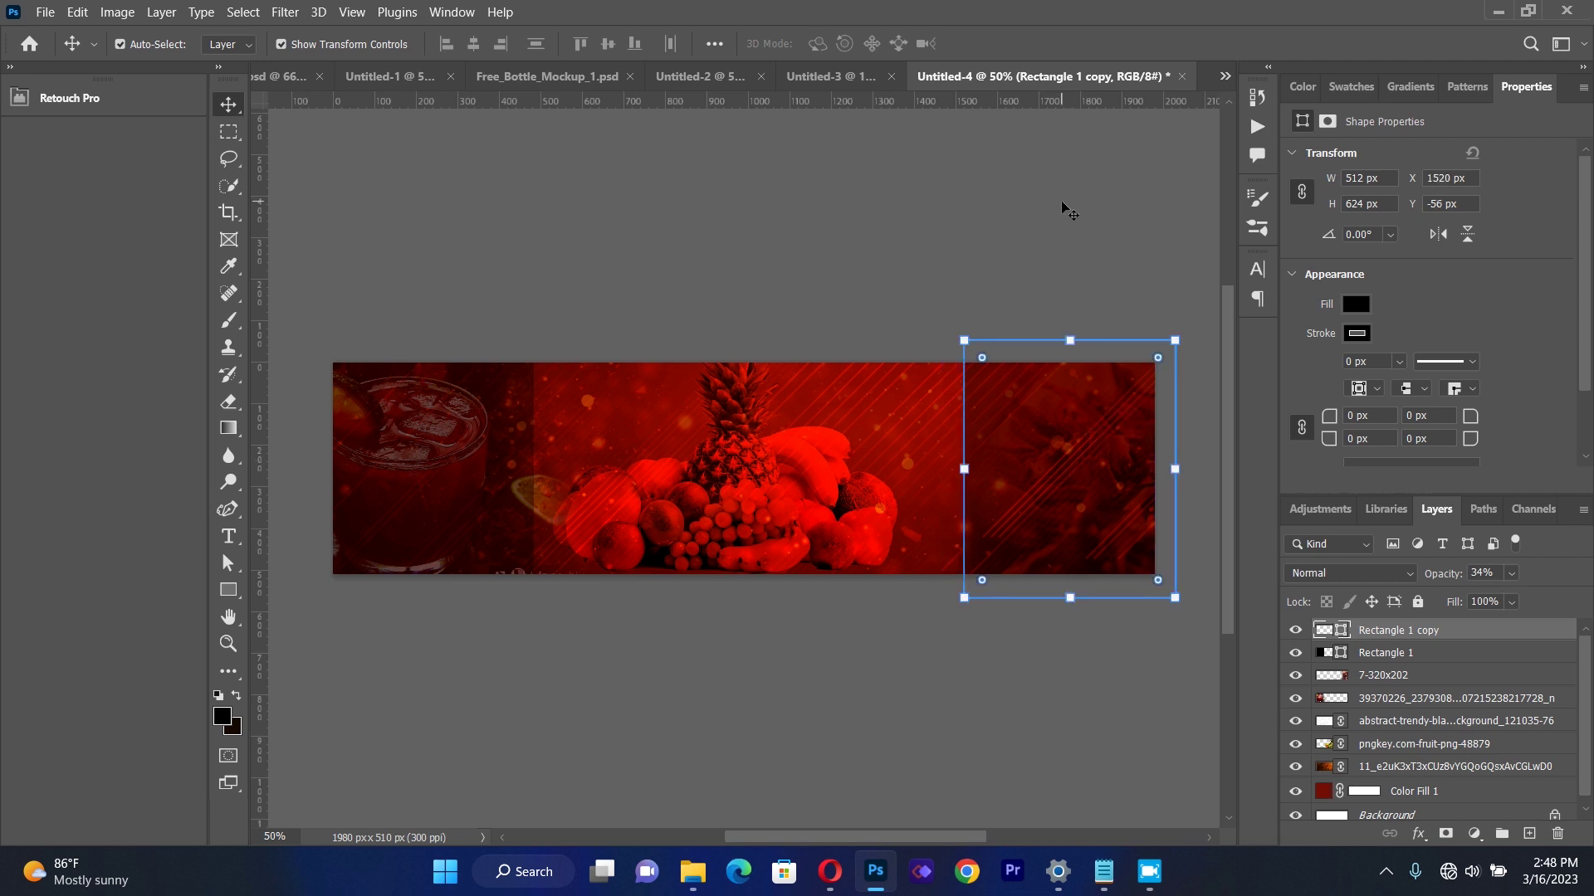
pyautogui.click(1063, 203)
# Rasterize the Rectangle 1 layer and erase its right edge so the dark panel fades into the label's background.
pyautogui.click(463, 443)
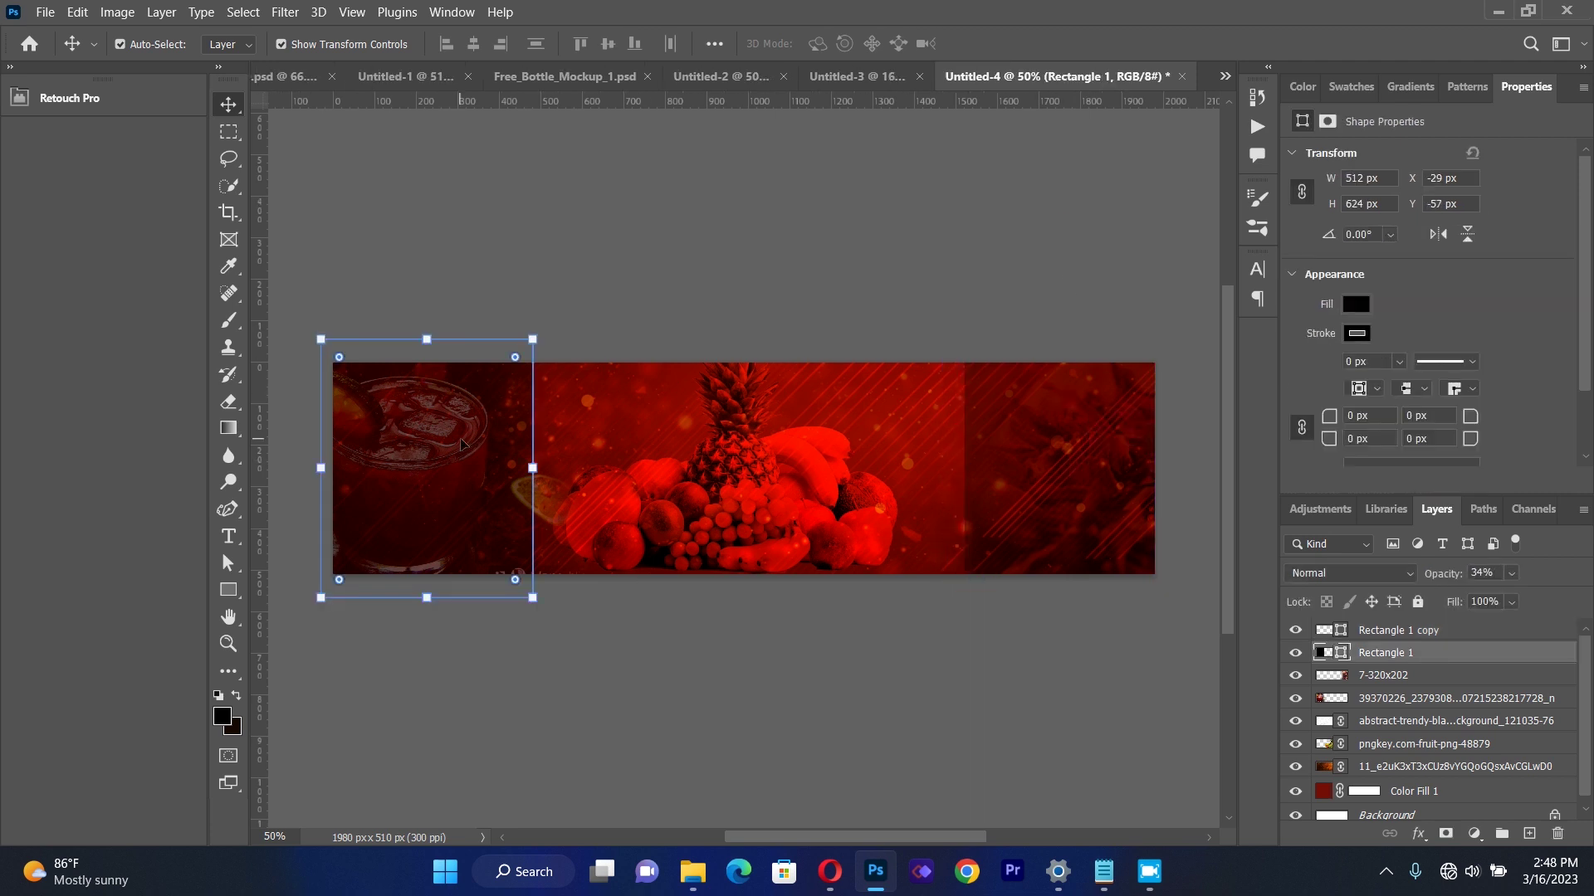
pyautogui.press('e')
pyautogui.click(523, 367)
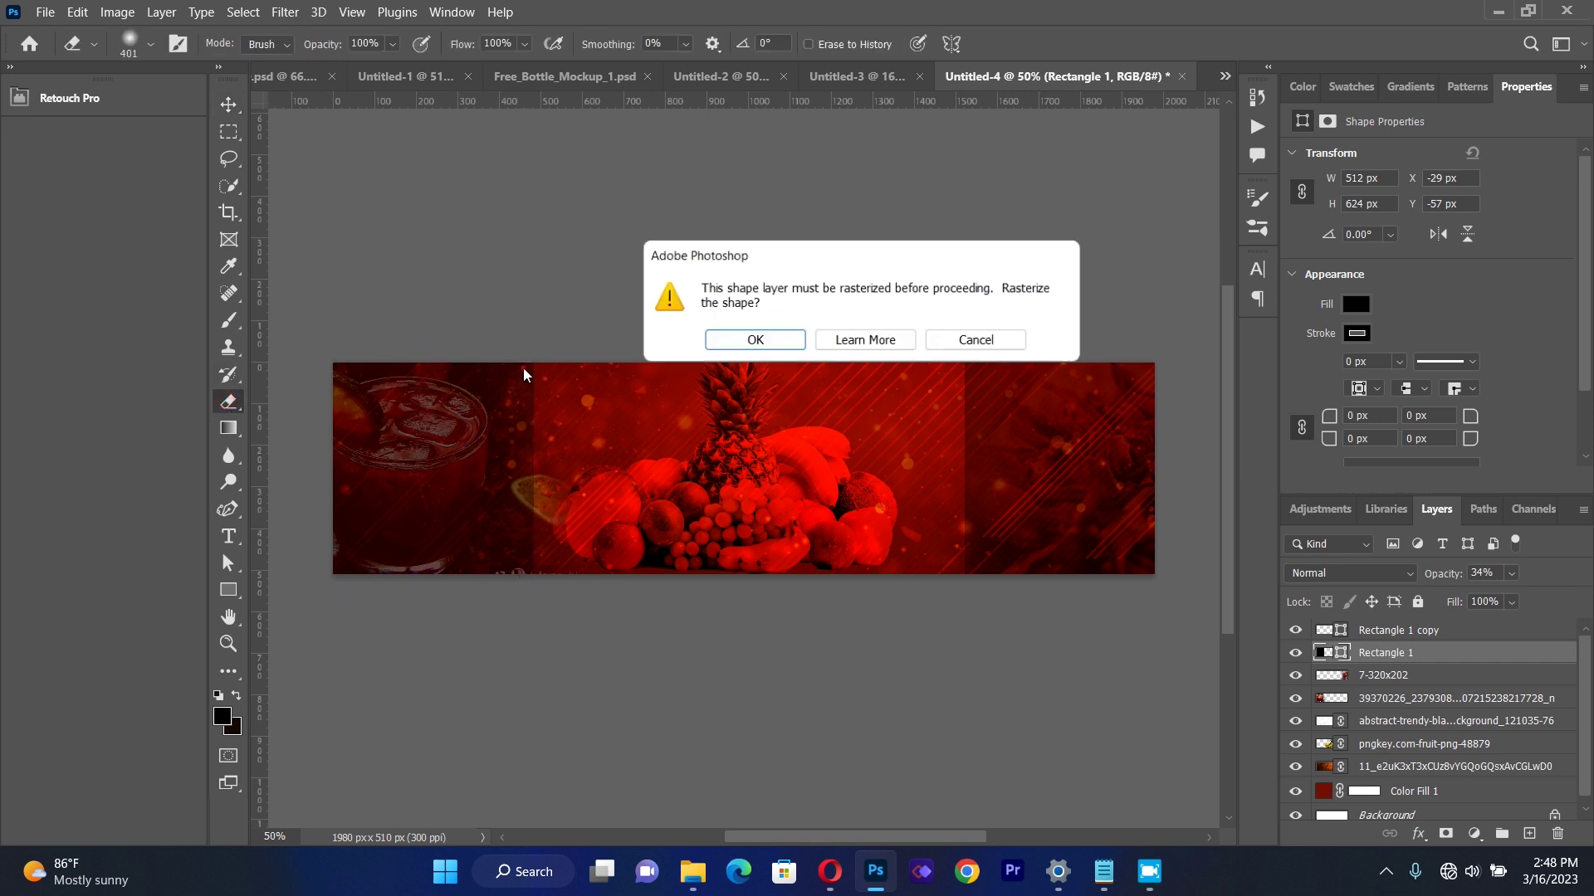
pyautogui.click(757, 340)
pyautogui.moveTo(579, 385); pyautogui.dragTo(581, 552)
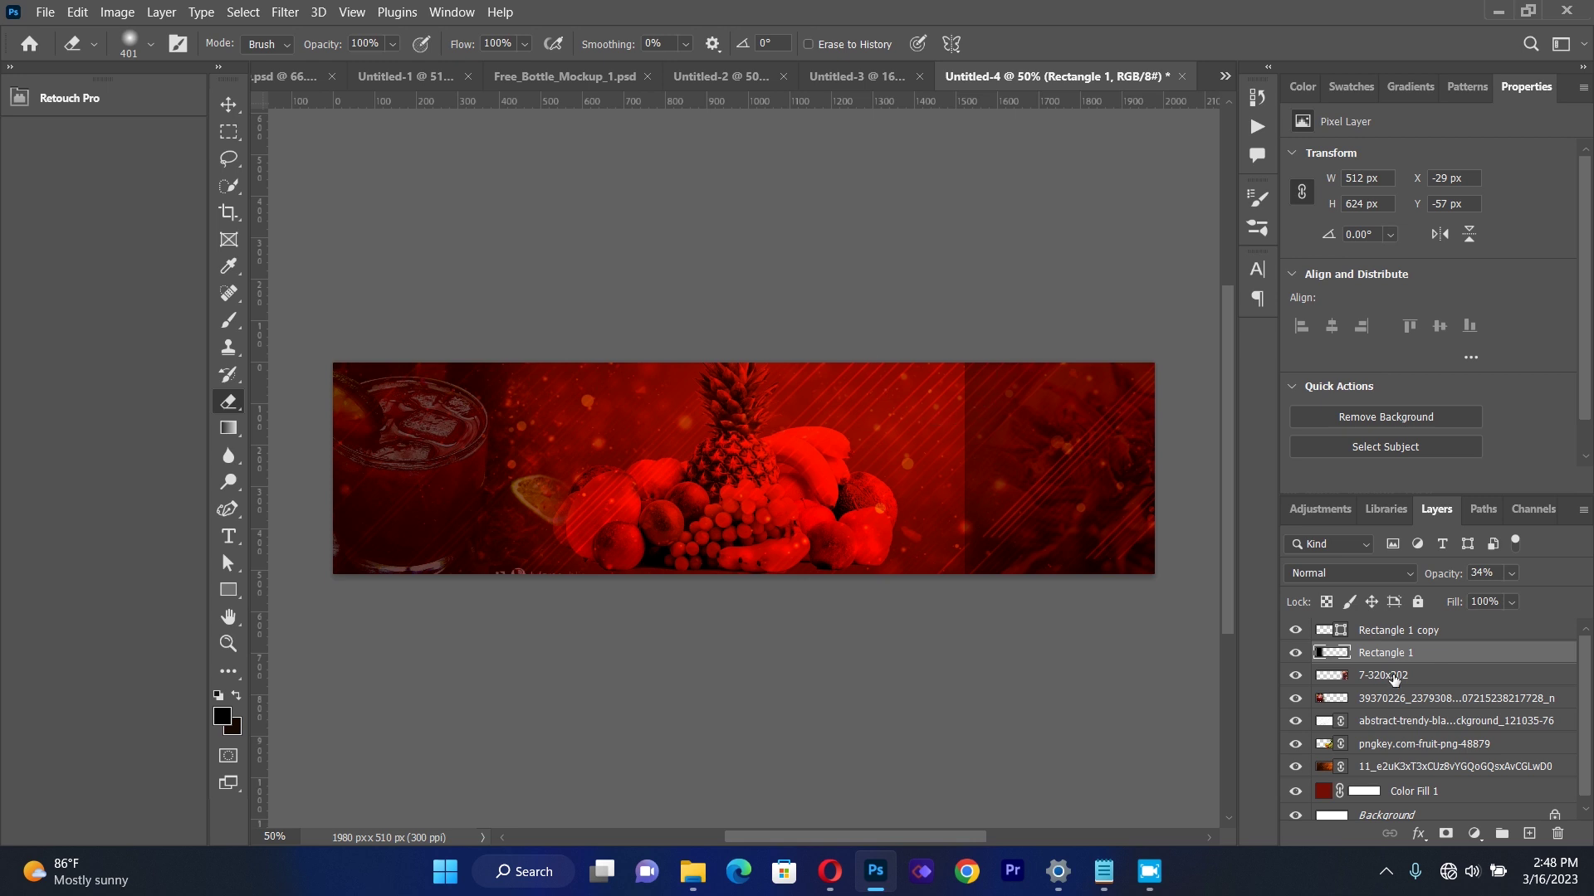
# Rasterize the Rectangle 1 copy layer, erase its left edge so it blends into the background, and deselect the layer.
pyautogui.click(1391, 637)
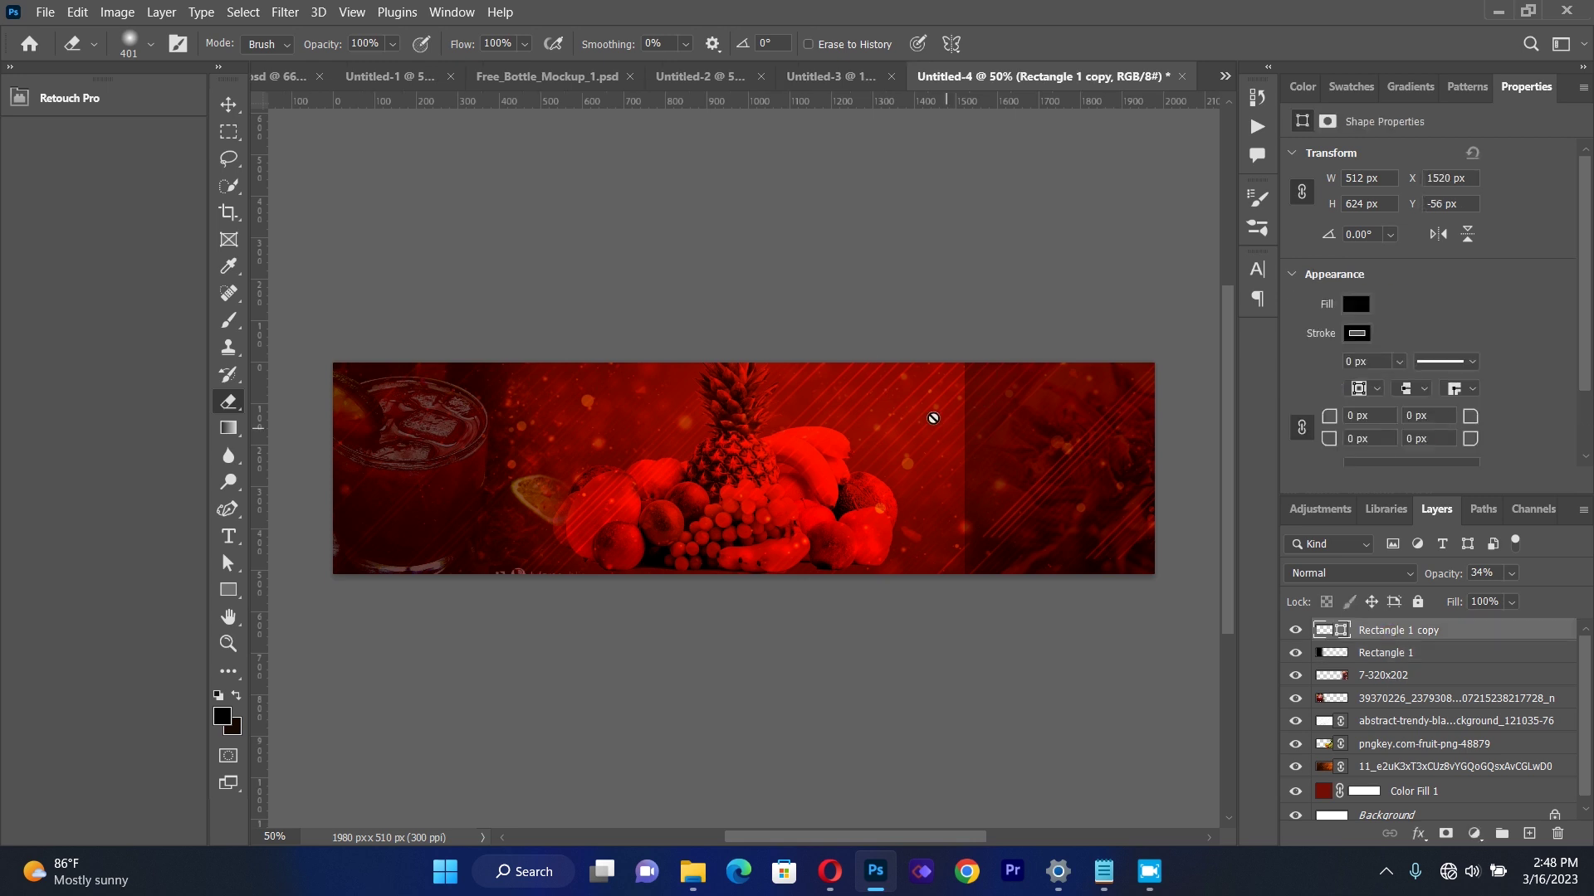
pyautogui.click(978, 402)
pyautogui.click(753, 340)
pyautogui.moveTo(934, 414)
pyautogui.mouseDown()
pyautogui.moveTo(918, 455)
pyautogui.moveTo(932, 526)
pyautogui.moveTo(918, 409)
pyautogui.moveTo(932, 539)
pyautogui.mouseUp()
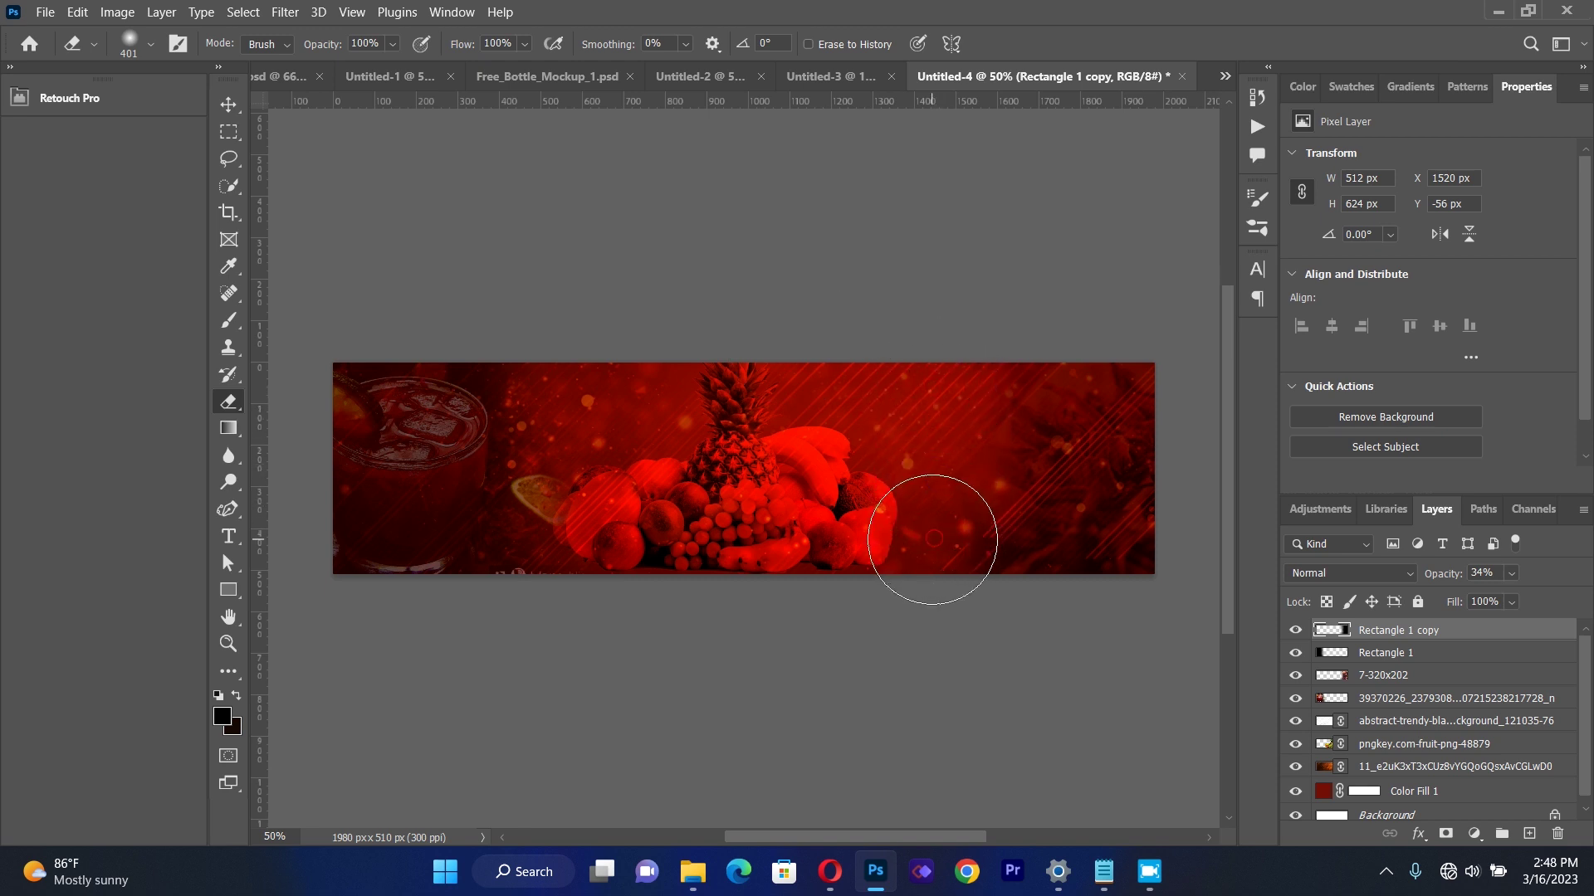
pyautogui.click(229, 104)
pyautogui.click(532, 290)
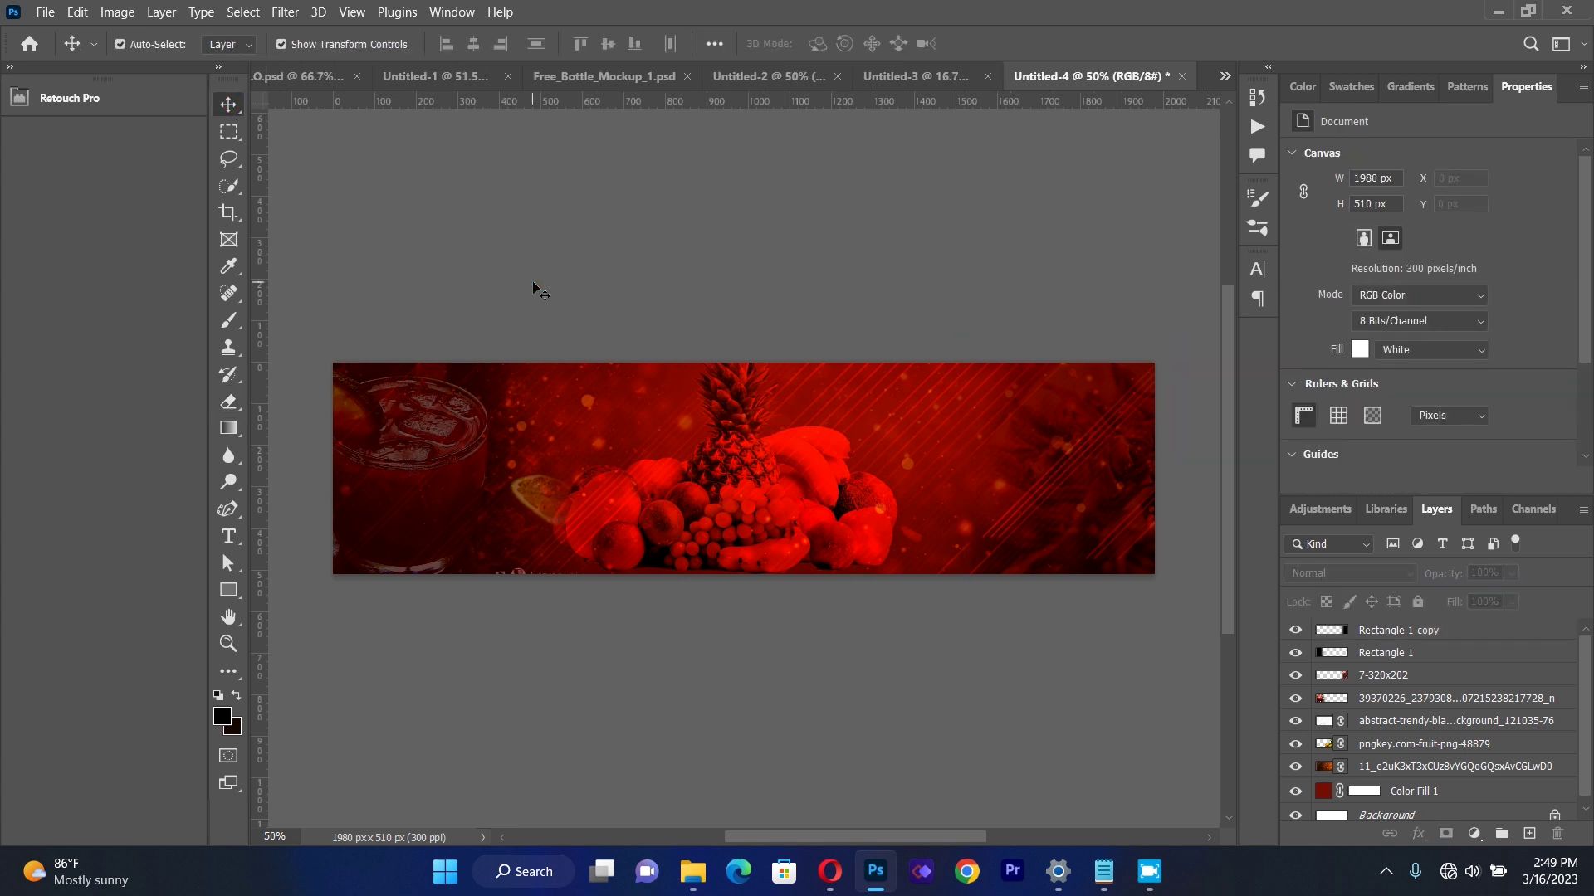
# Create a text box over the fruit in the label's middle and set its font to Franklin Gothic Demi.
pyautogui.click(228, 536)
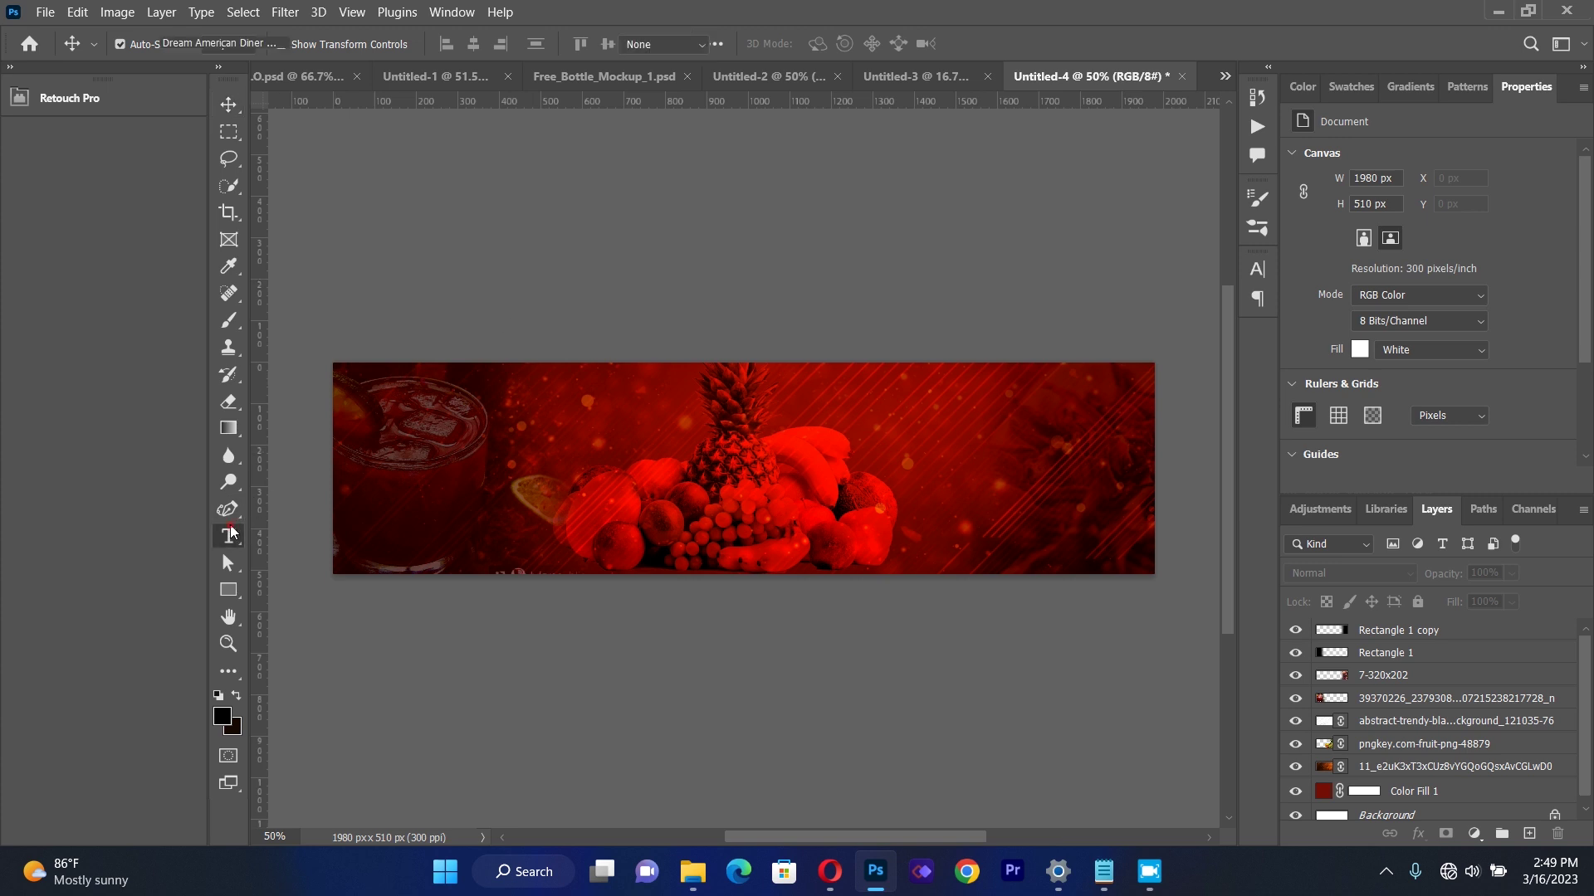
pyautogui.moveTo(554, 382); pyautogui.dragTo(948, 555)
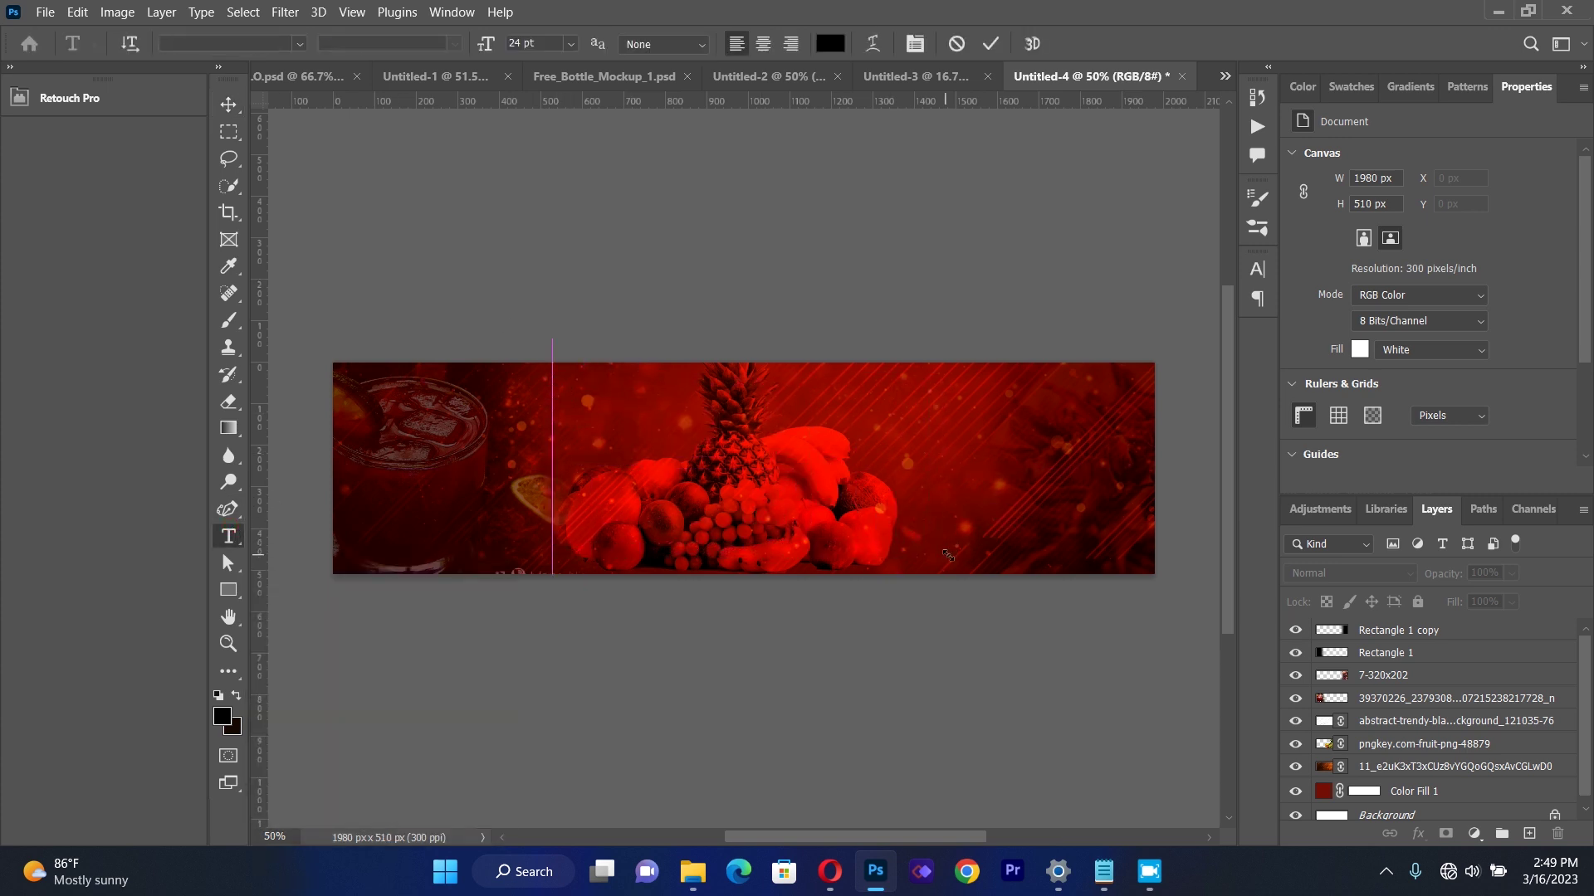
pyautogui.press('BackSpace')
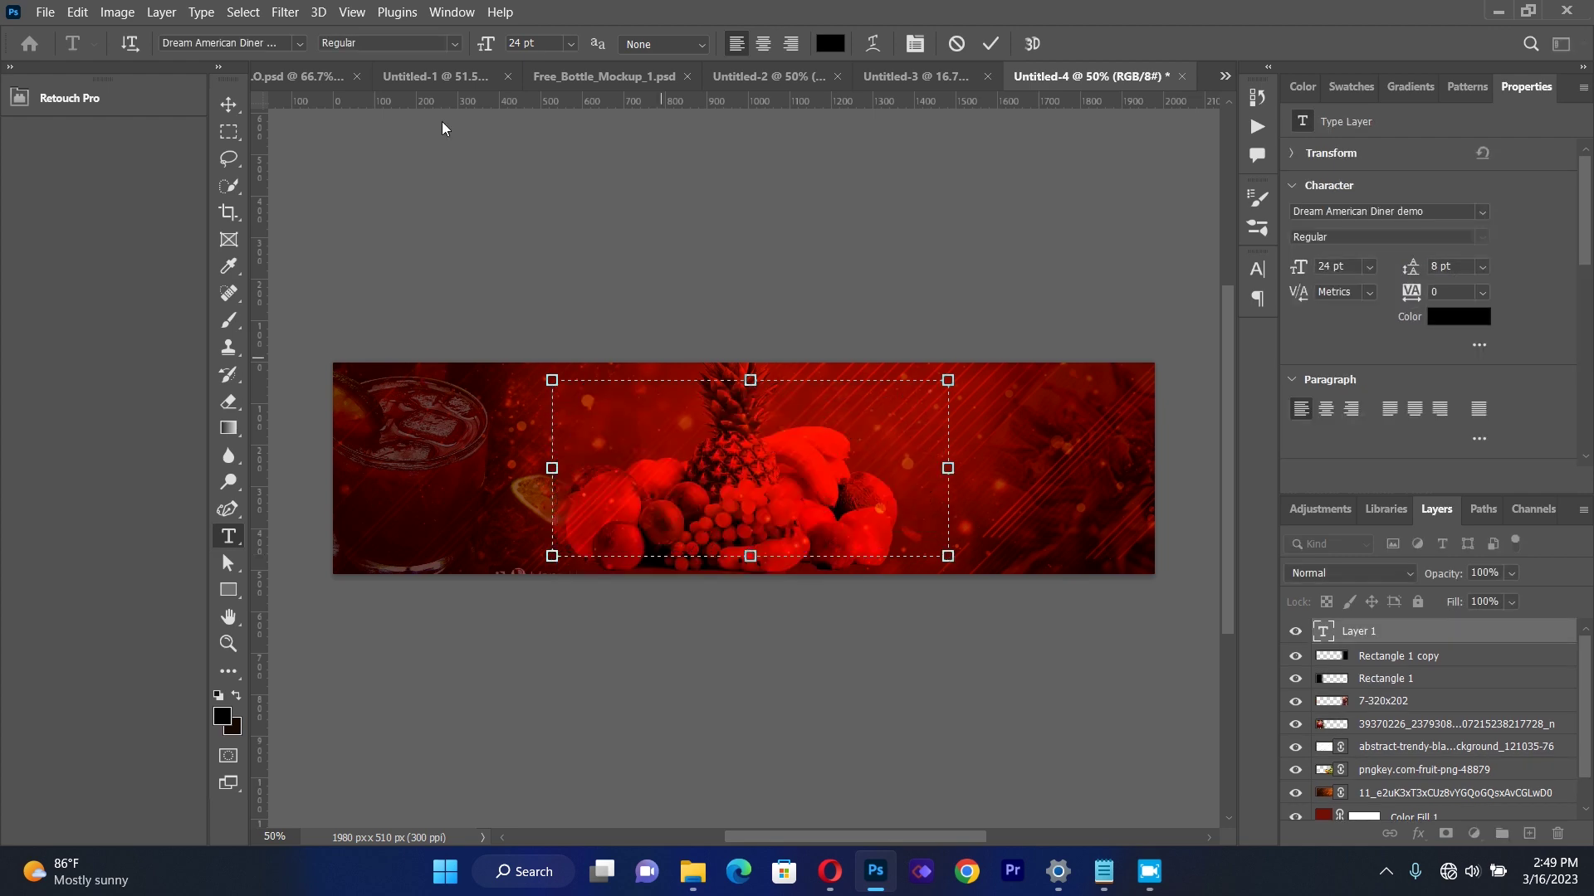
pyautogui.click(300, 44)
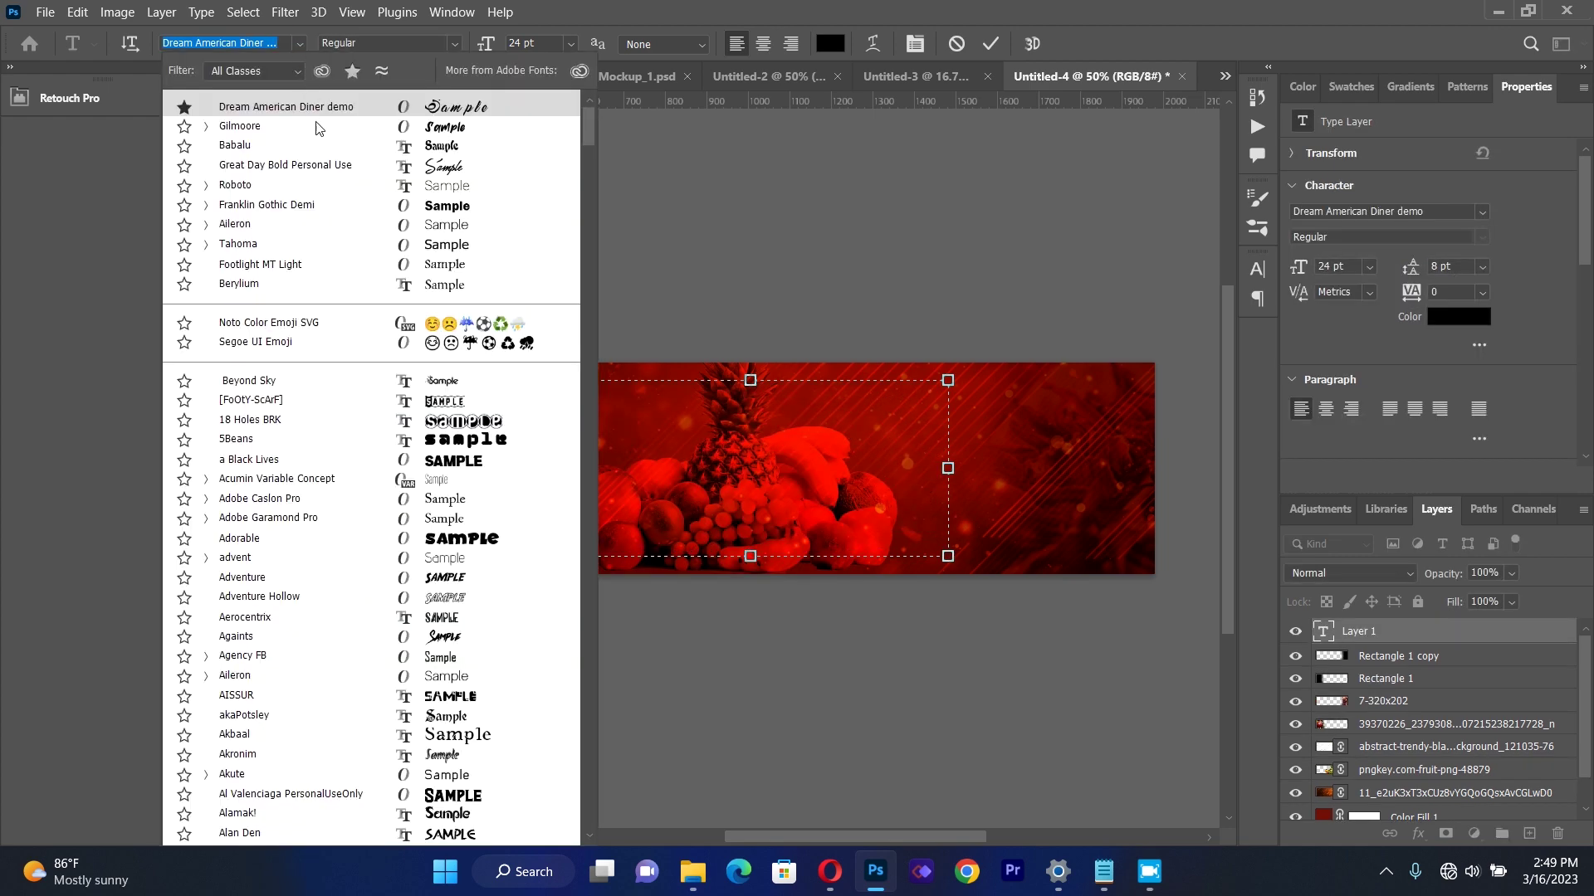
pyautogui.click(320, 208)
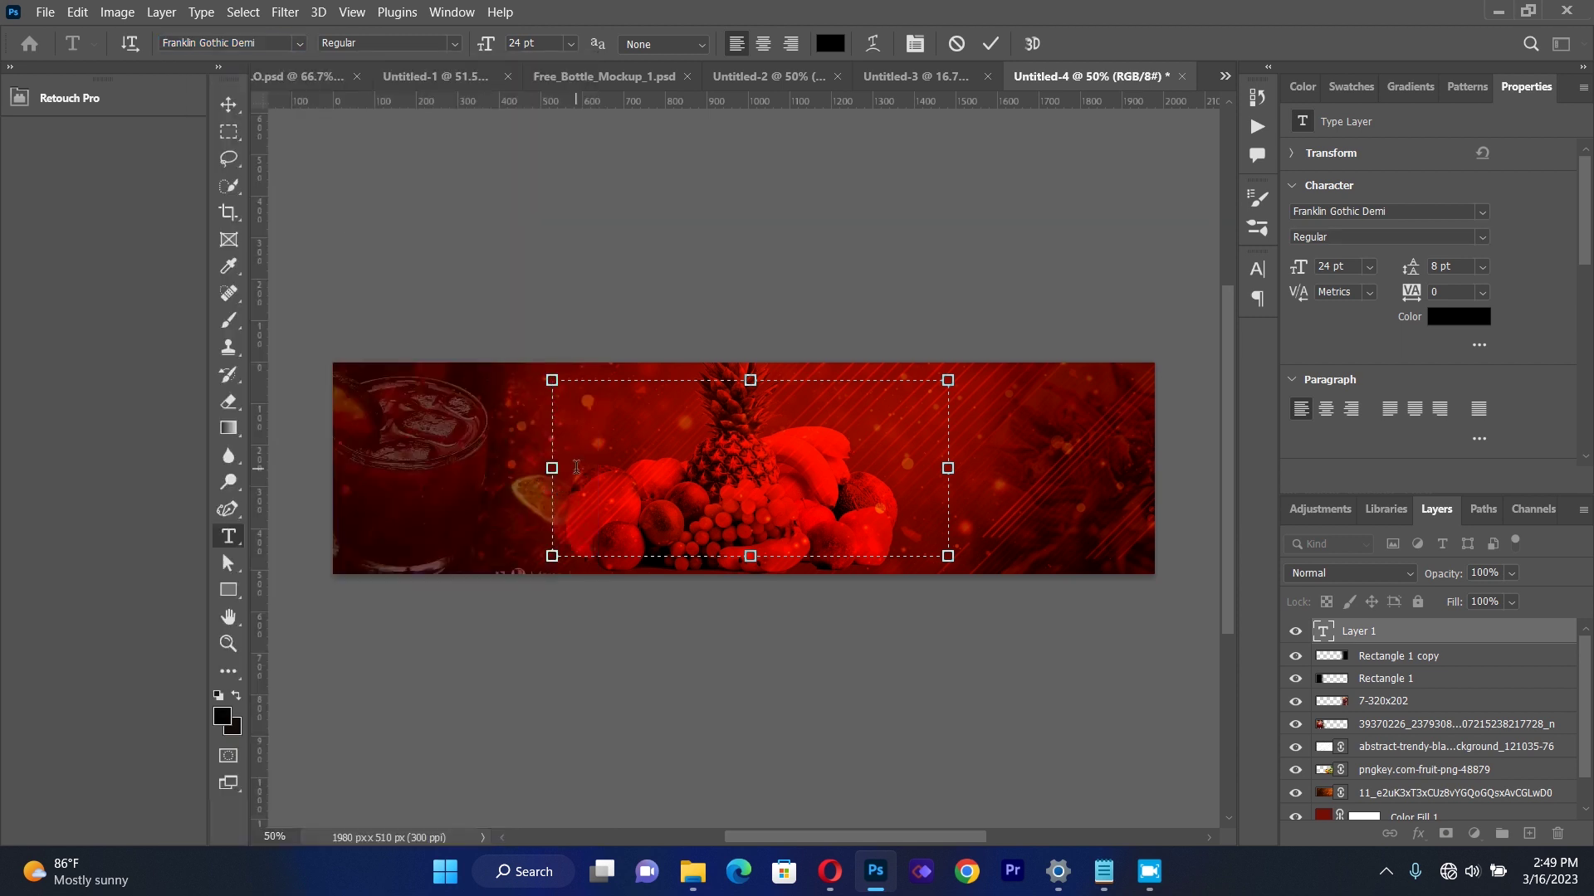
# Enter SOBOLO in the text box and set the text size to 60 pt.
pyautogui.write('S')
pyautogui.press('BackSpace')
pyautogui.press('BackSpace')
pyautogui.press('BackSpace')
pyautogui.write('S')
pyautogui.press('BackSpace')
pyautogui.write('SOBOLO')
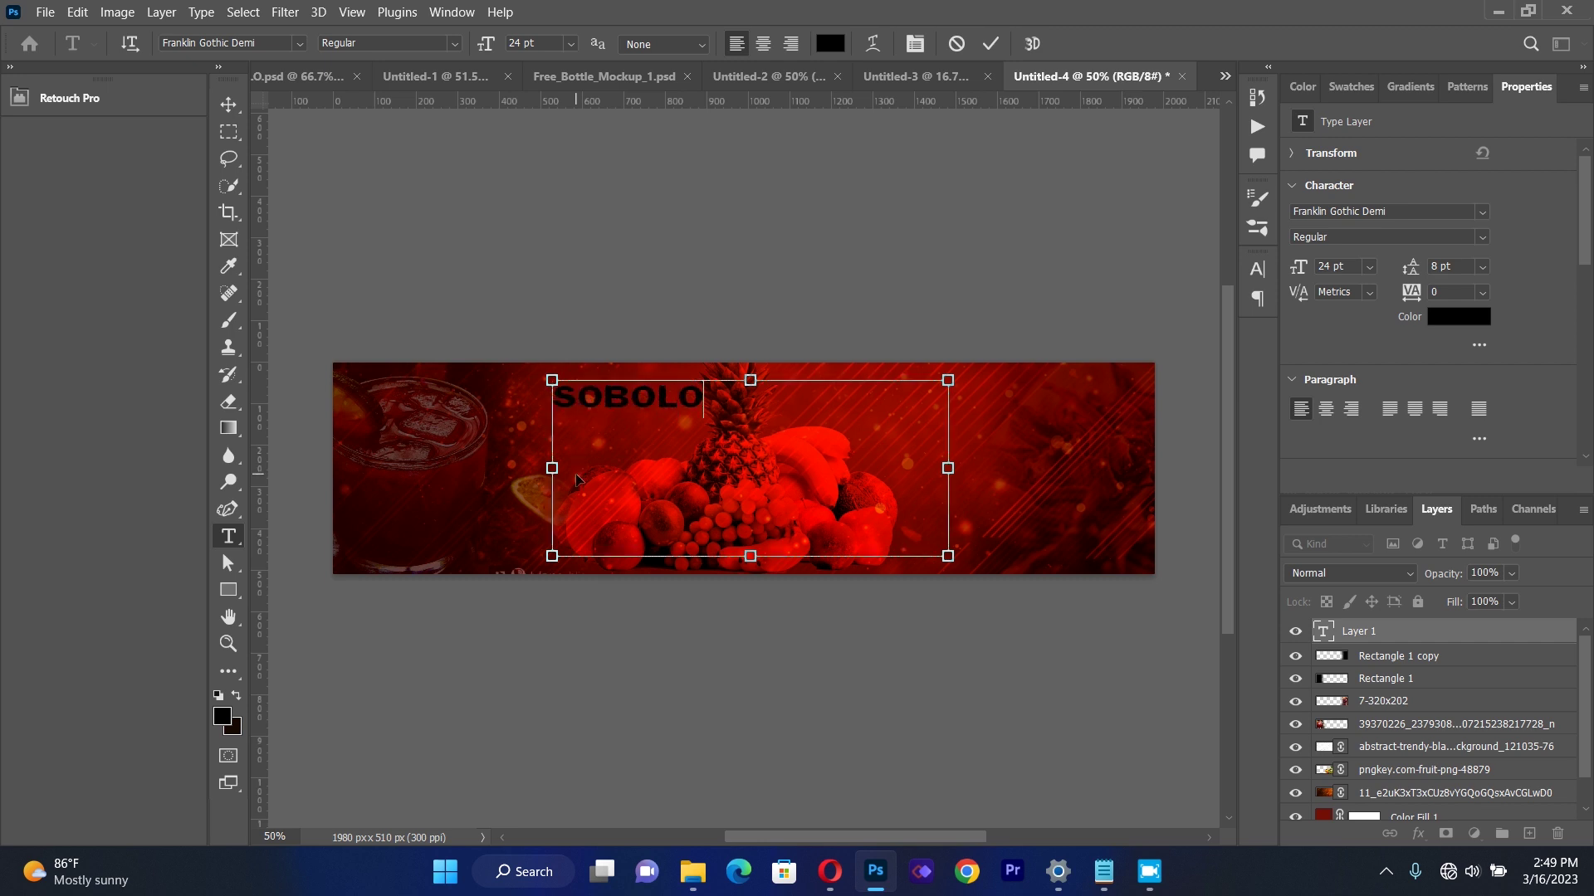
pyautogui.hotkey('ctrl', 'a')
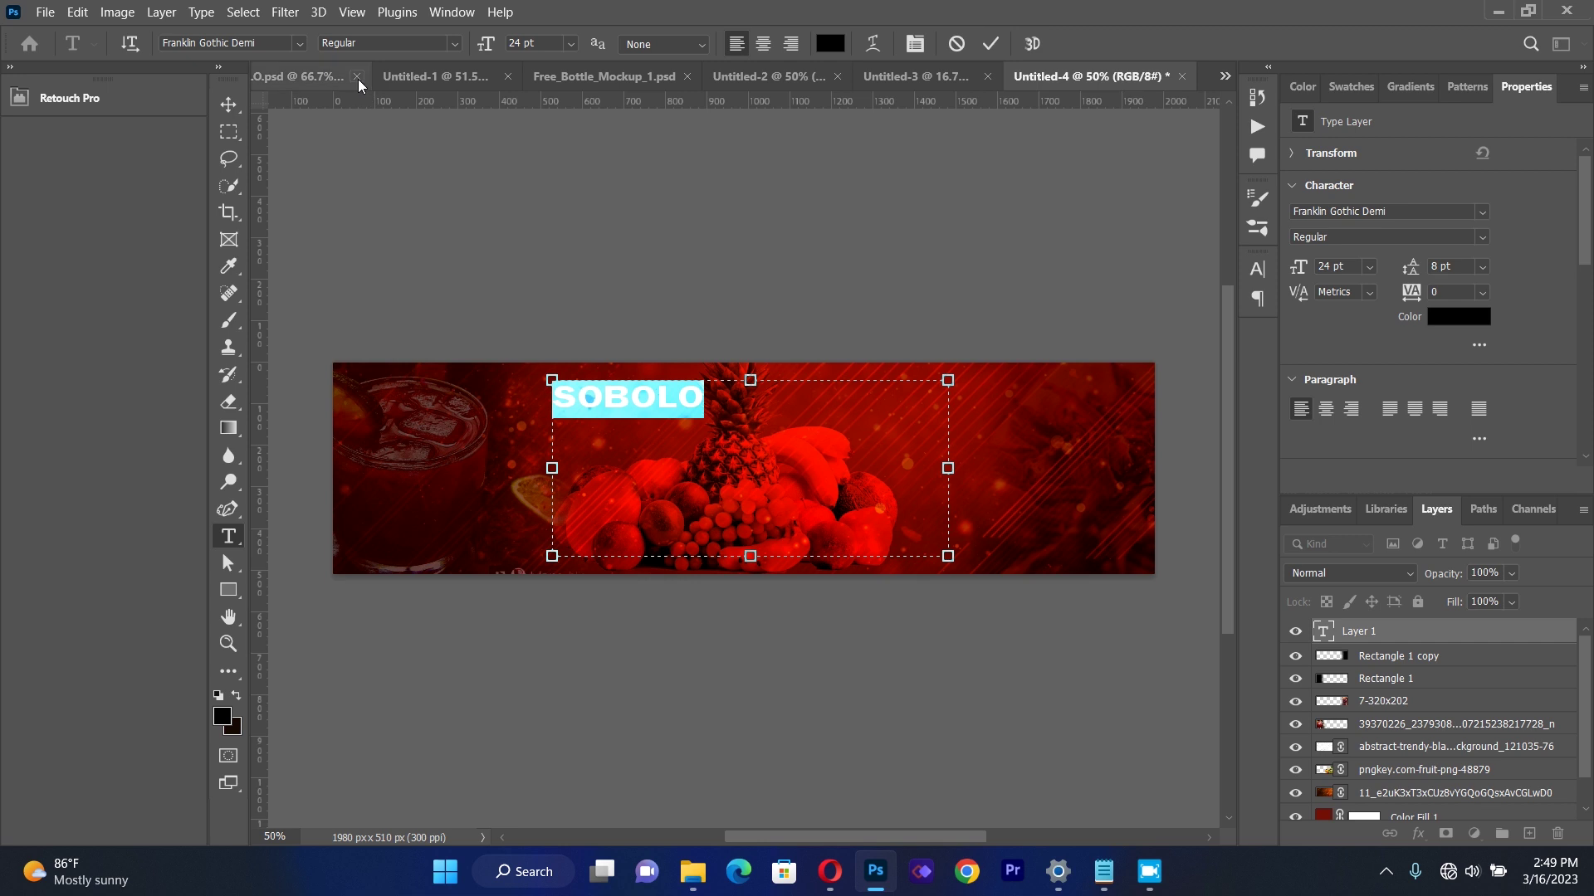
pyautogui.click(570, 44)
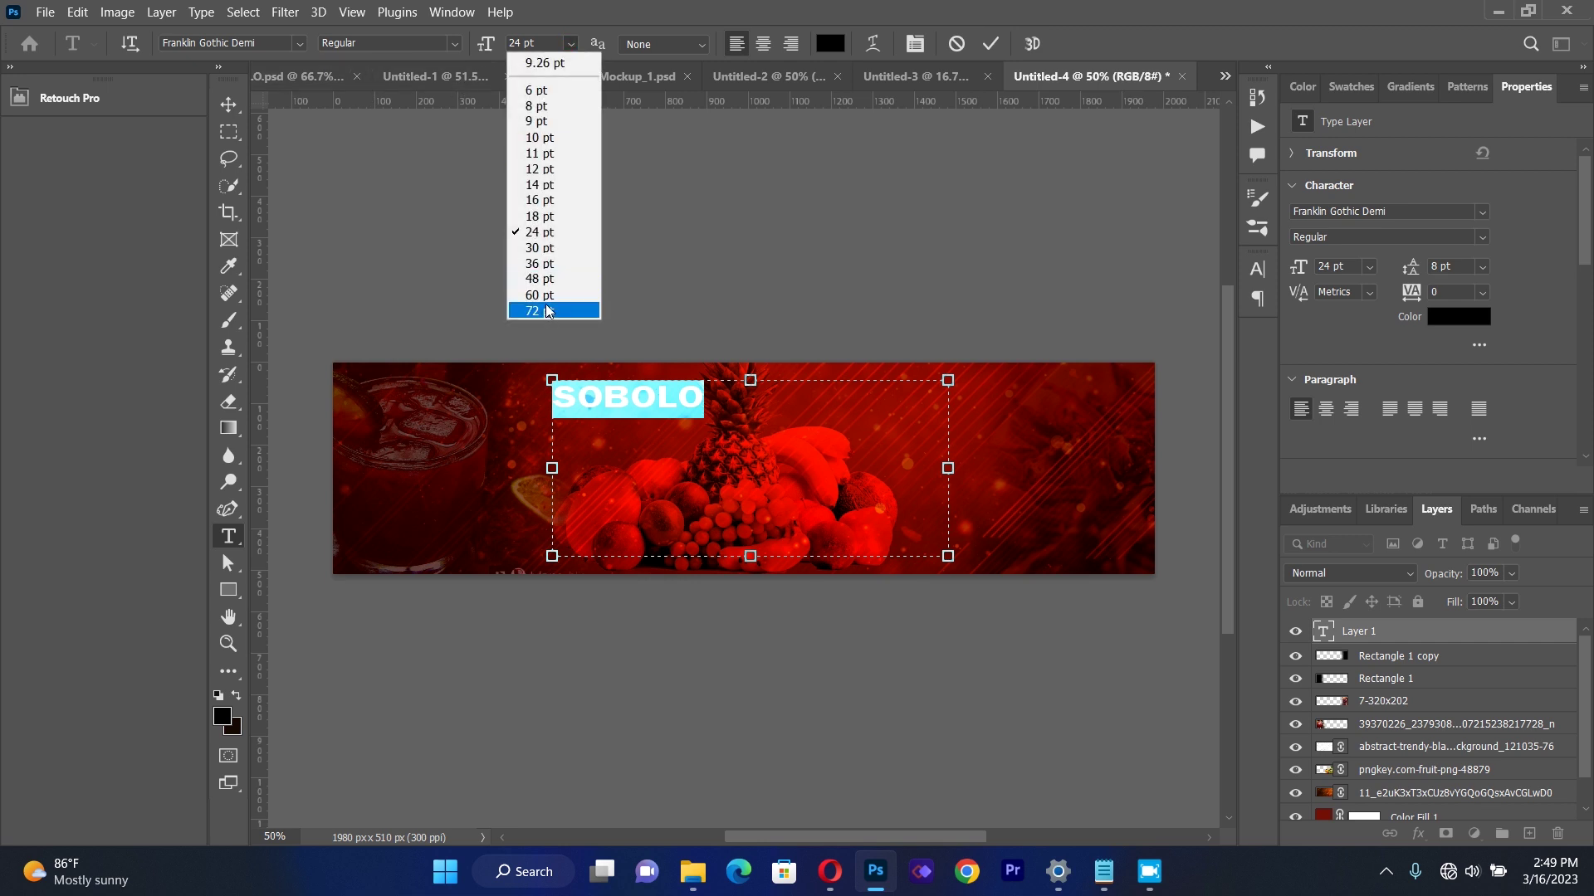
pyautogui.click(539, 294)
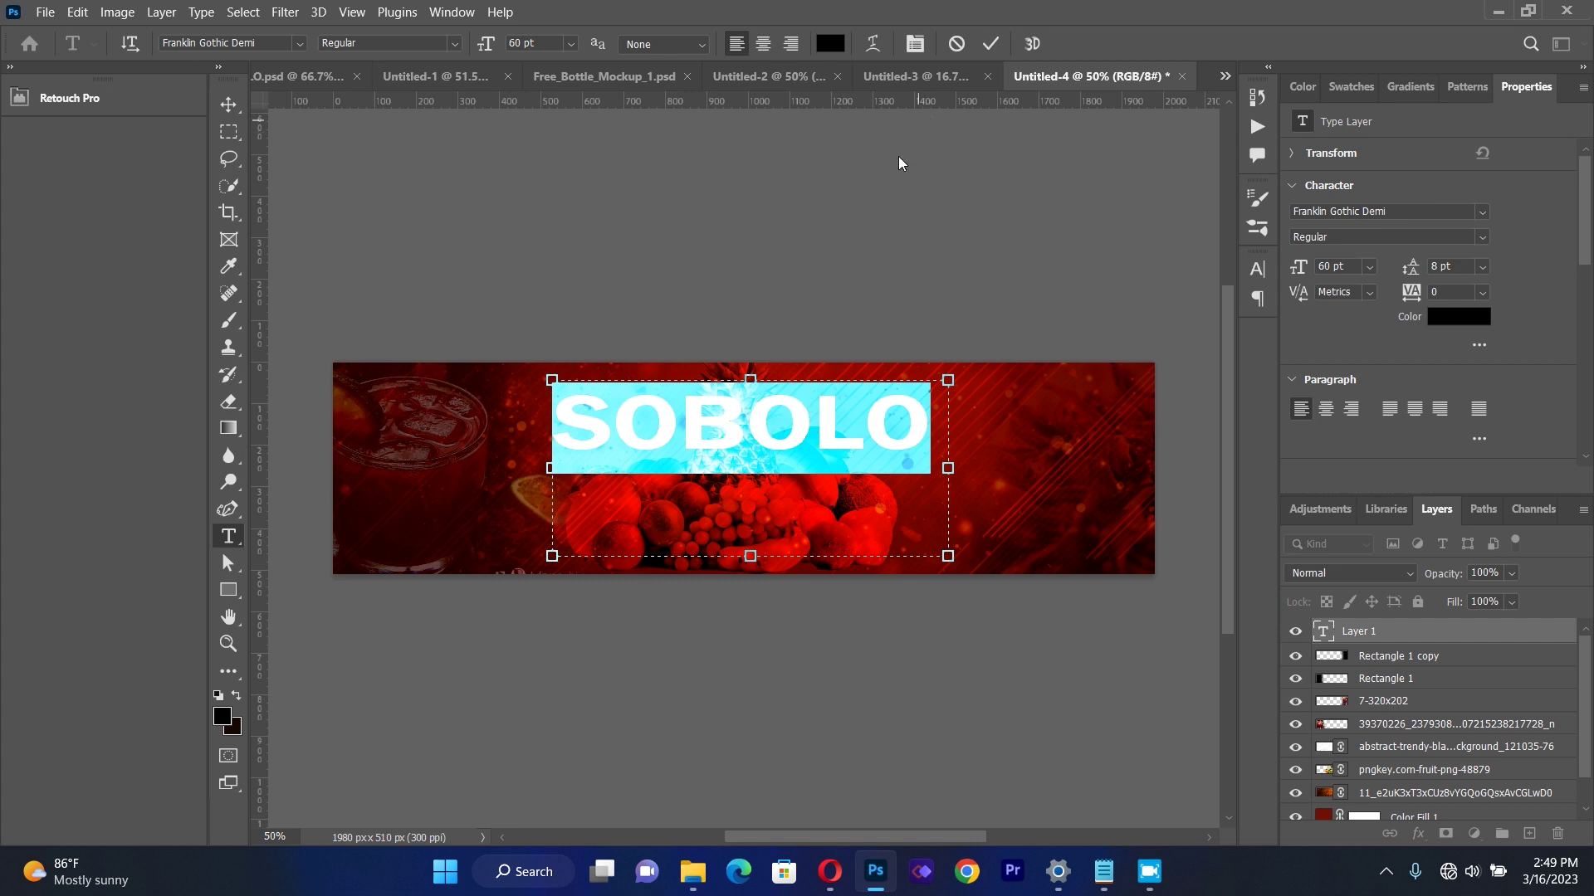
# Scale the SOBOLO text box up to about 114% and move it slightly down over the fruit.
pyautogui.click(640, 397)
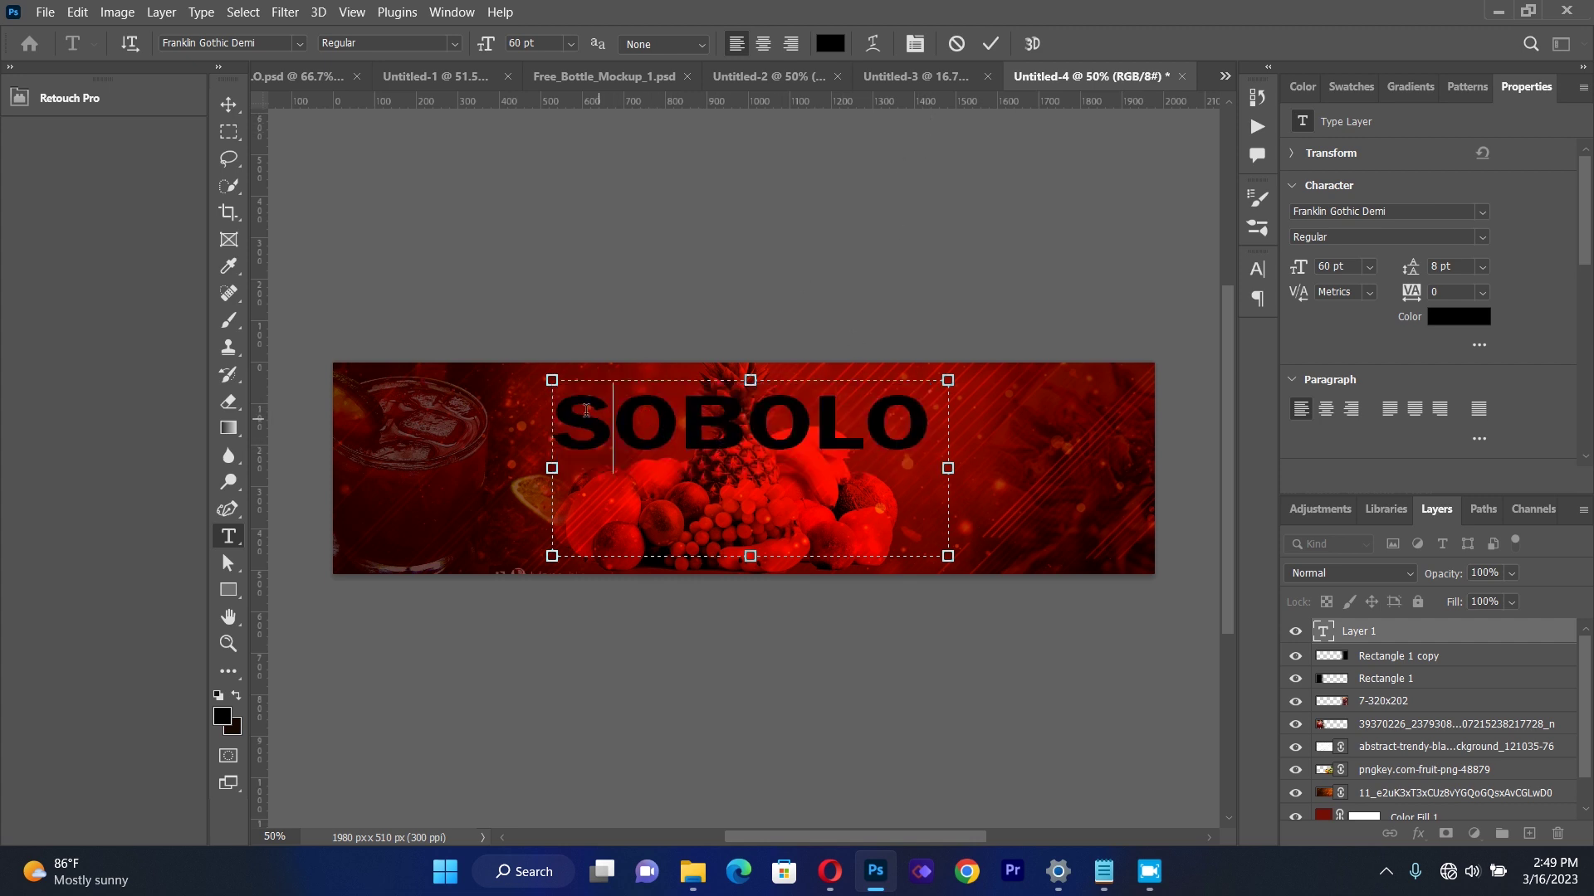
pyautogui.moveTo(552, 419); pyautogui.dragTo(929, 423)
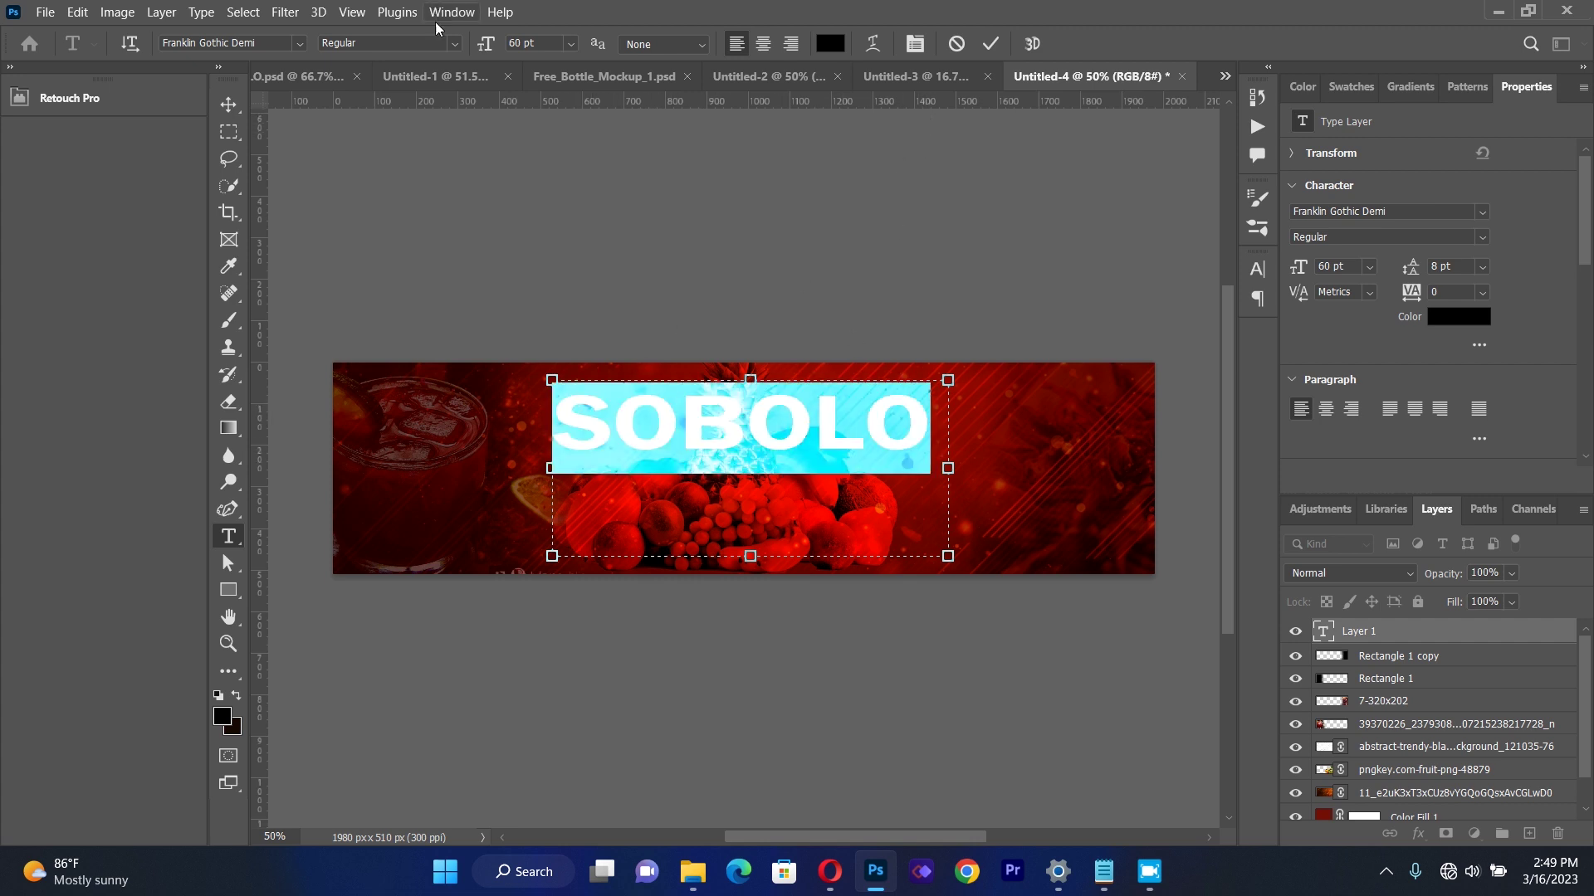
pyautogui.click(228, 104)
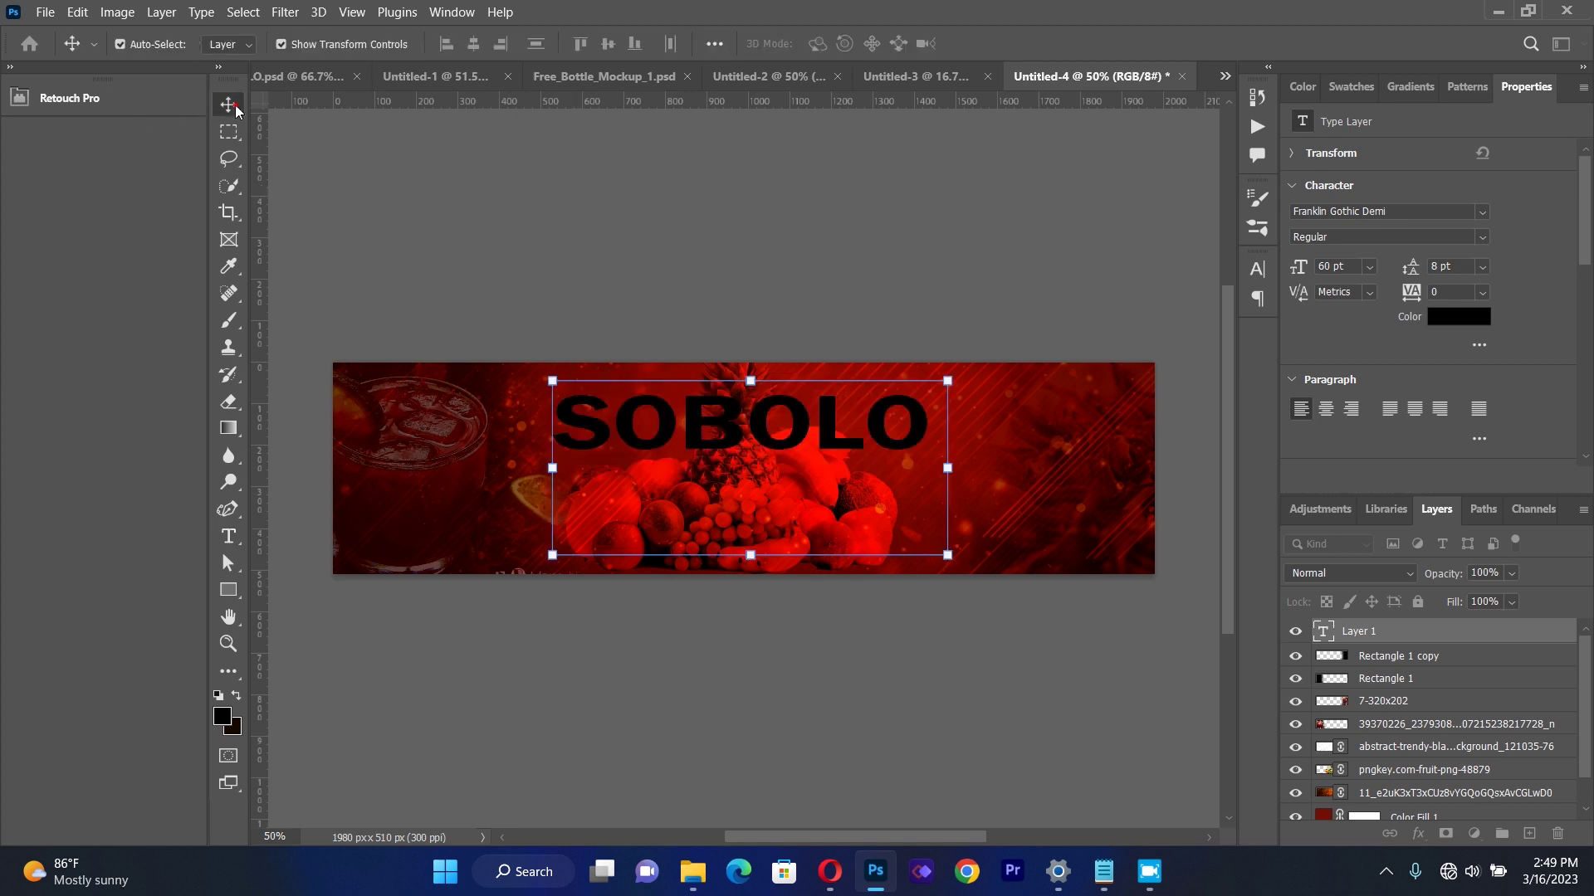
pyautogui.click(966, 567)
pyautogui.moveTo(966, 567); pyautogui.dragTo(1019, 591)
pyautogui.moveTo(921, 410); pyautogui.dragTo(910, 428)
# Change the color of the SOBOLO text to white.
pyautogui.click(228, 536)
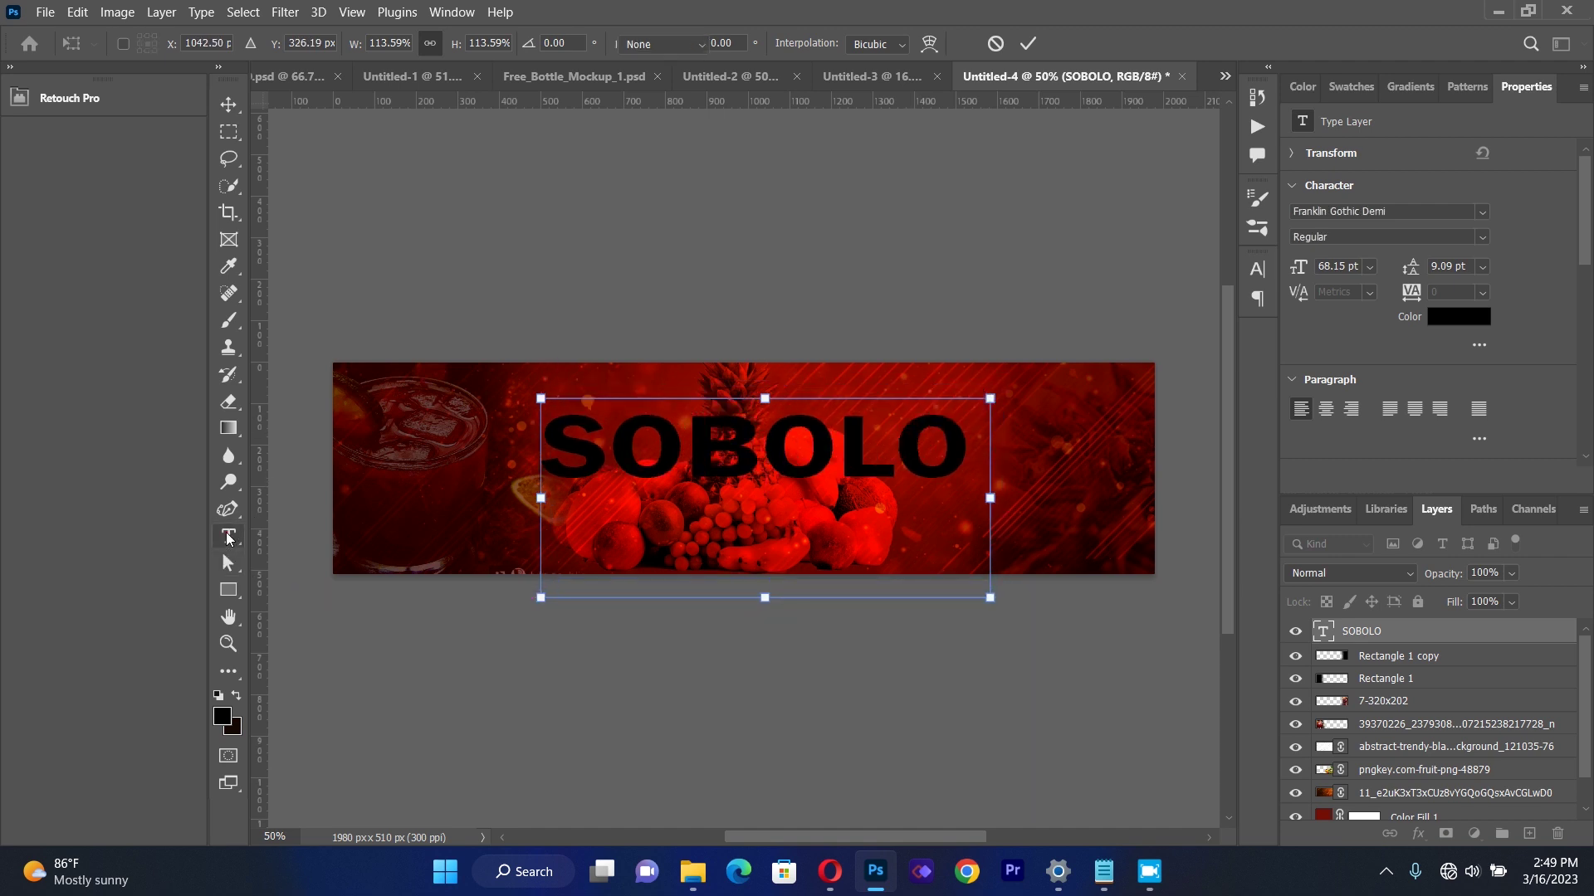
pyautogui.moveTo(595, 425); pyautogui.dragTo(558, 428)
pyautogui.moveTo(760, 455); pyautogui.dragTo(979, 482)
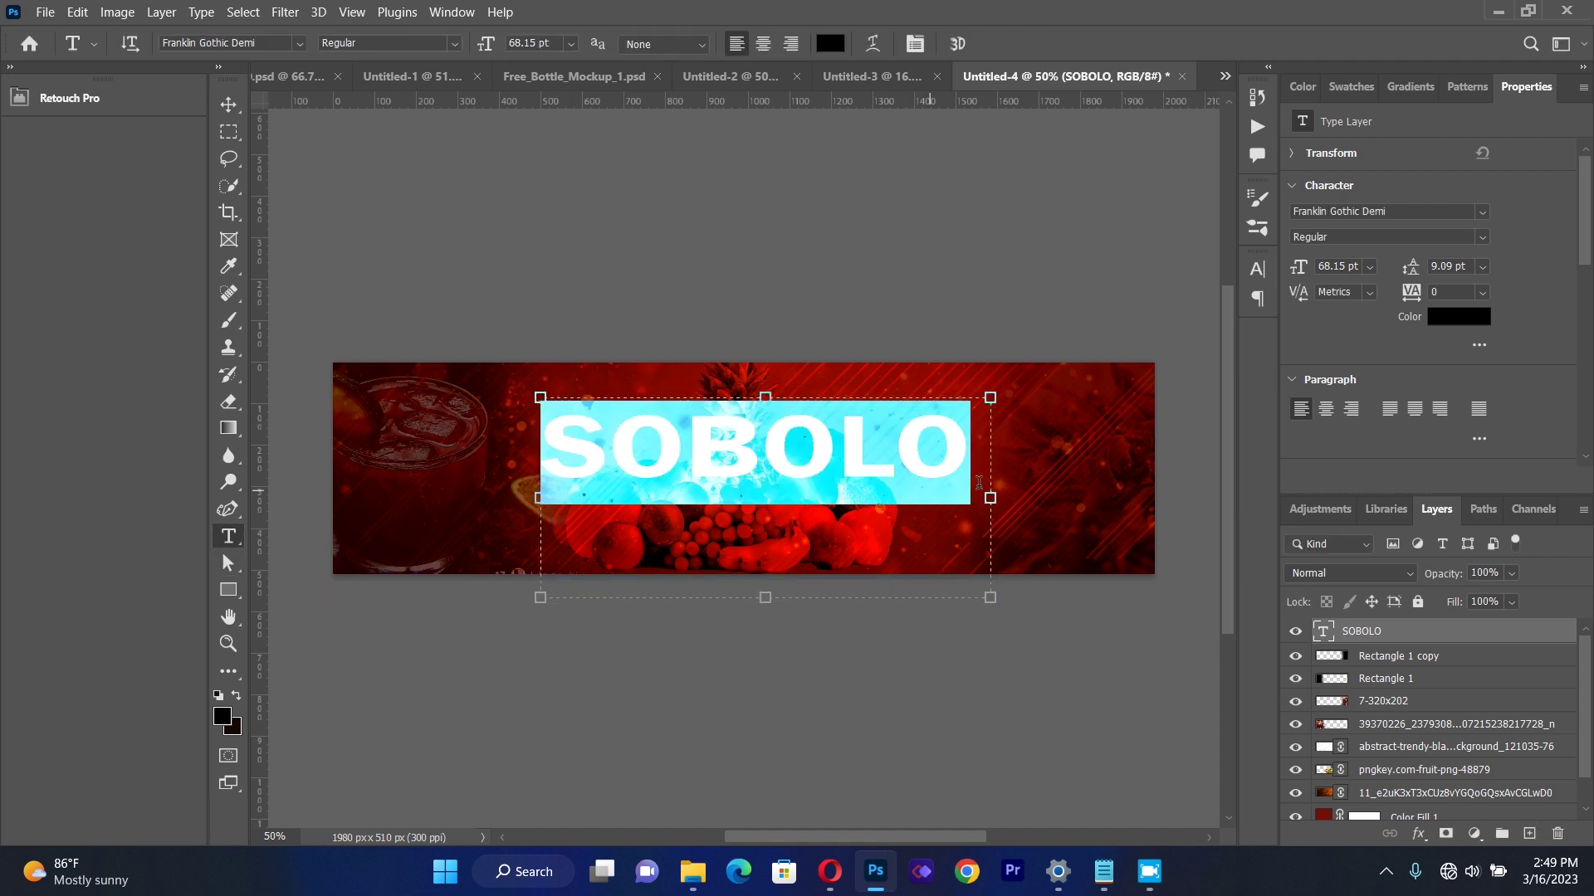
pyautogui.click(830, 43)
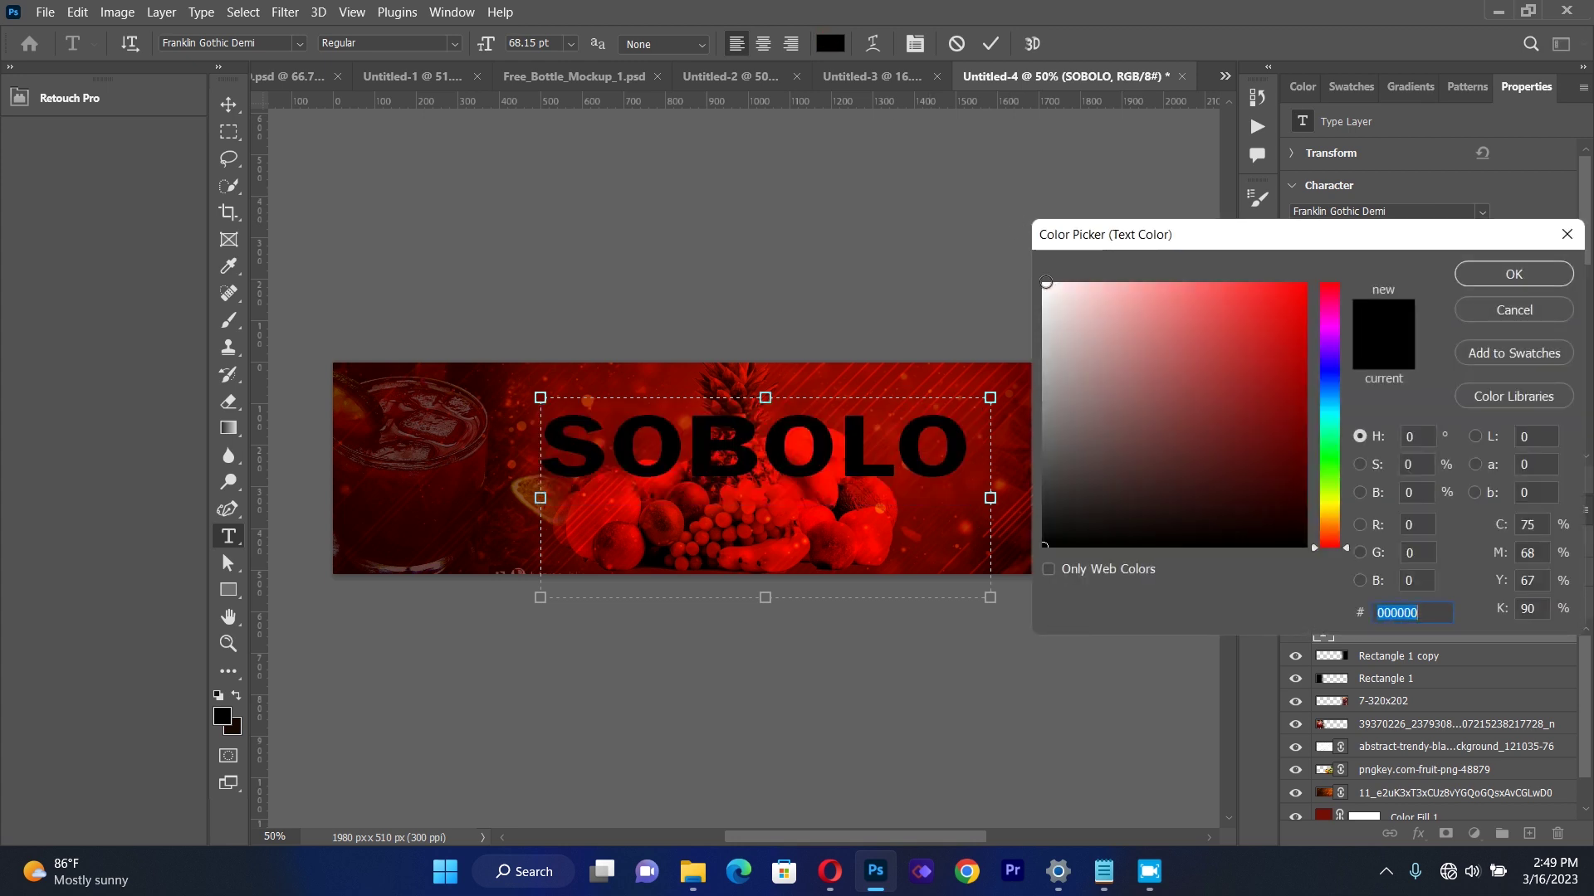
pyautogui.click(1045, 283)
pyautogui.click(1491, 275)
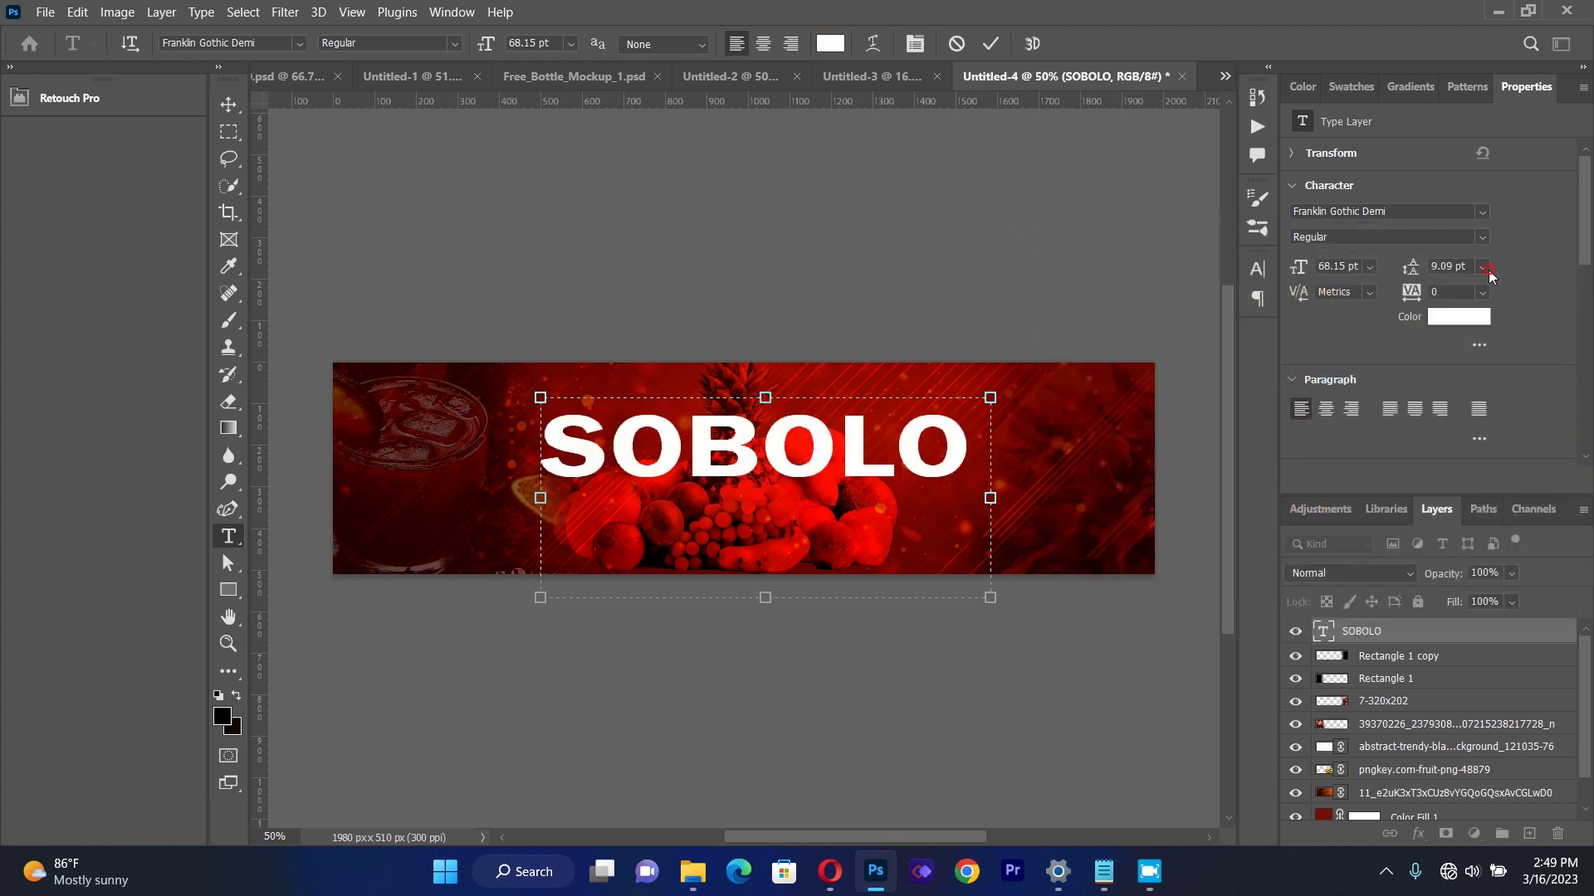
# Tighten the tracking of the SOBOLO text to -50.
pyautogui.click(913, 46)
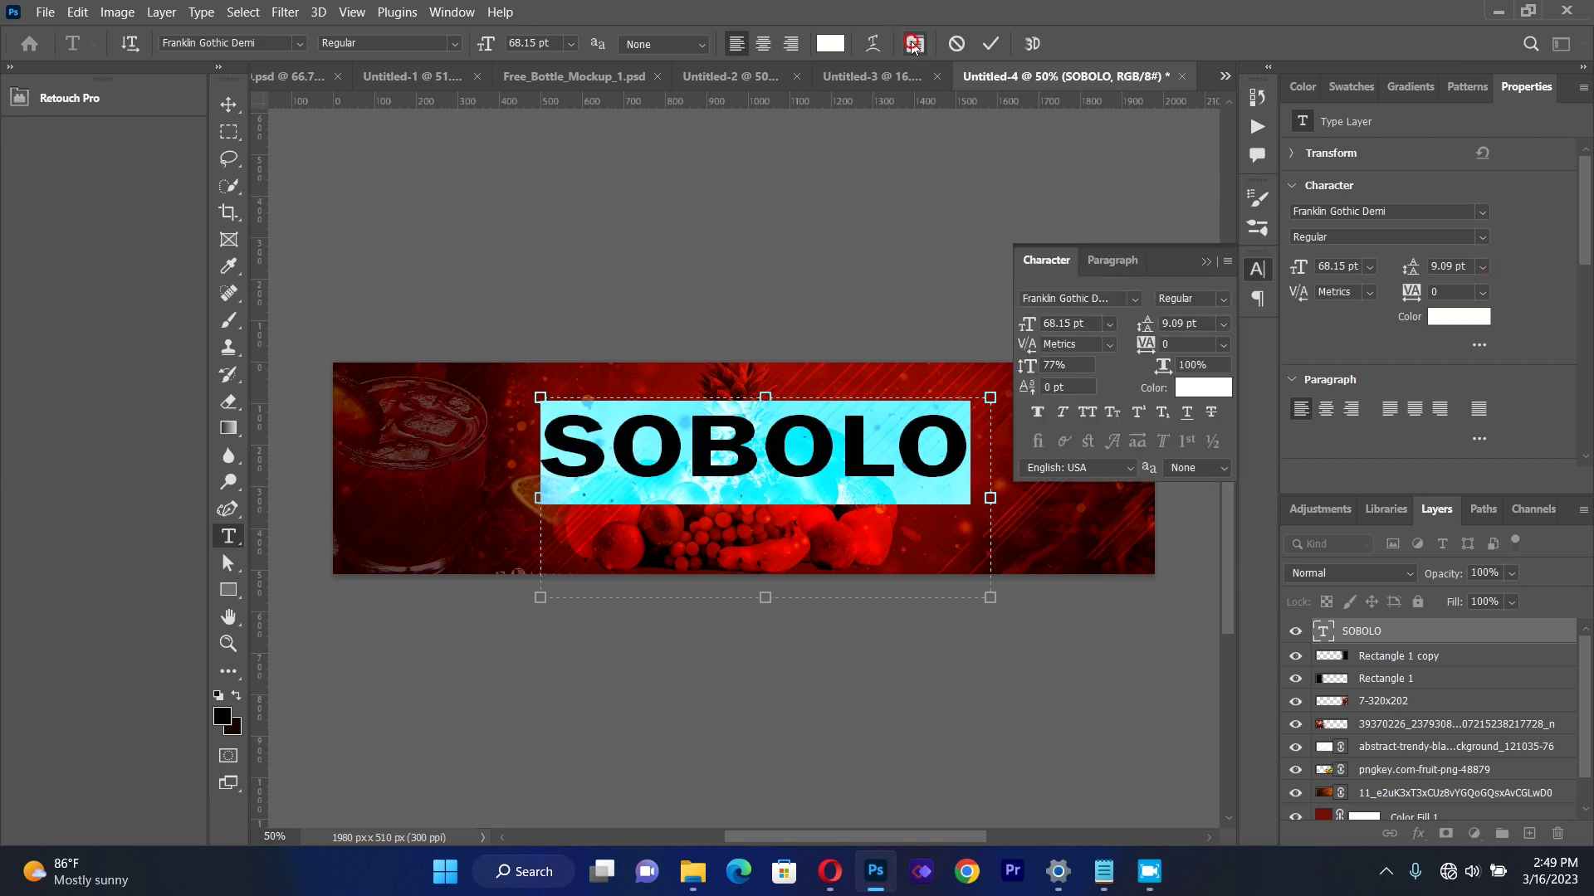
pyautogui.click(1225, 345)
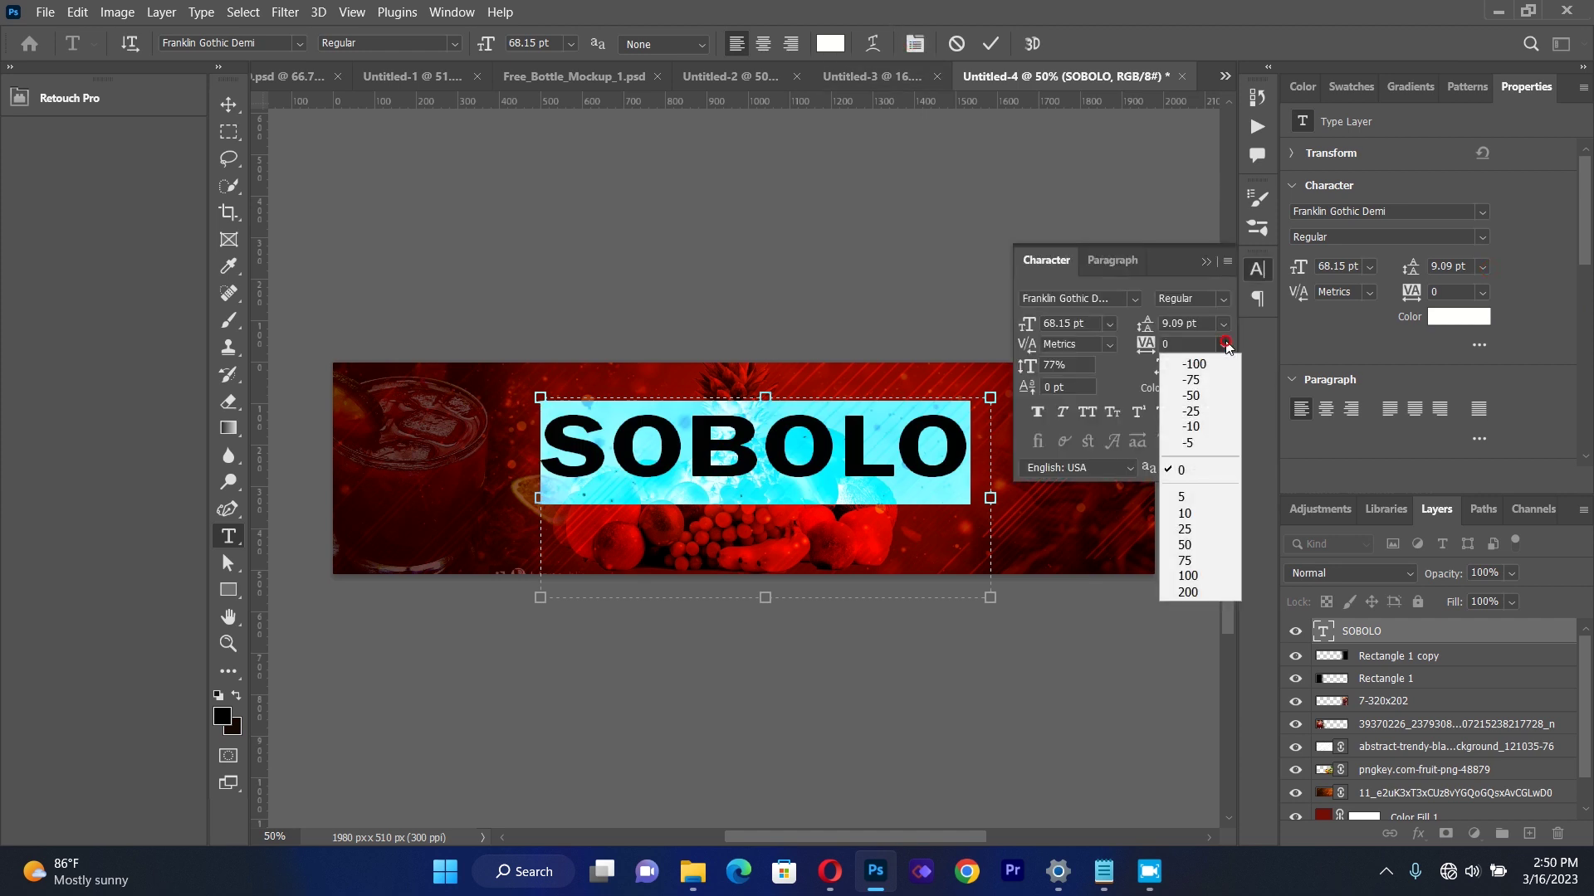
pyautogui.click(1199, 412)
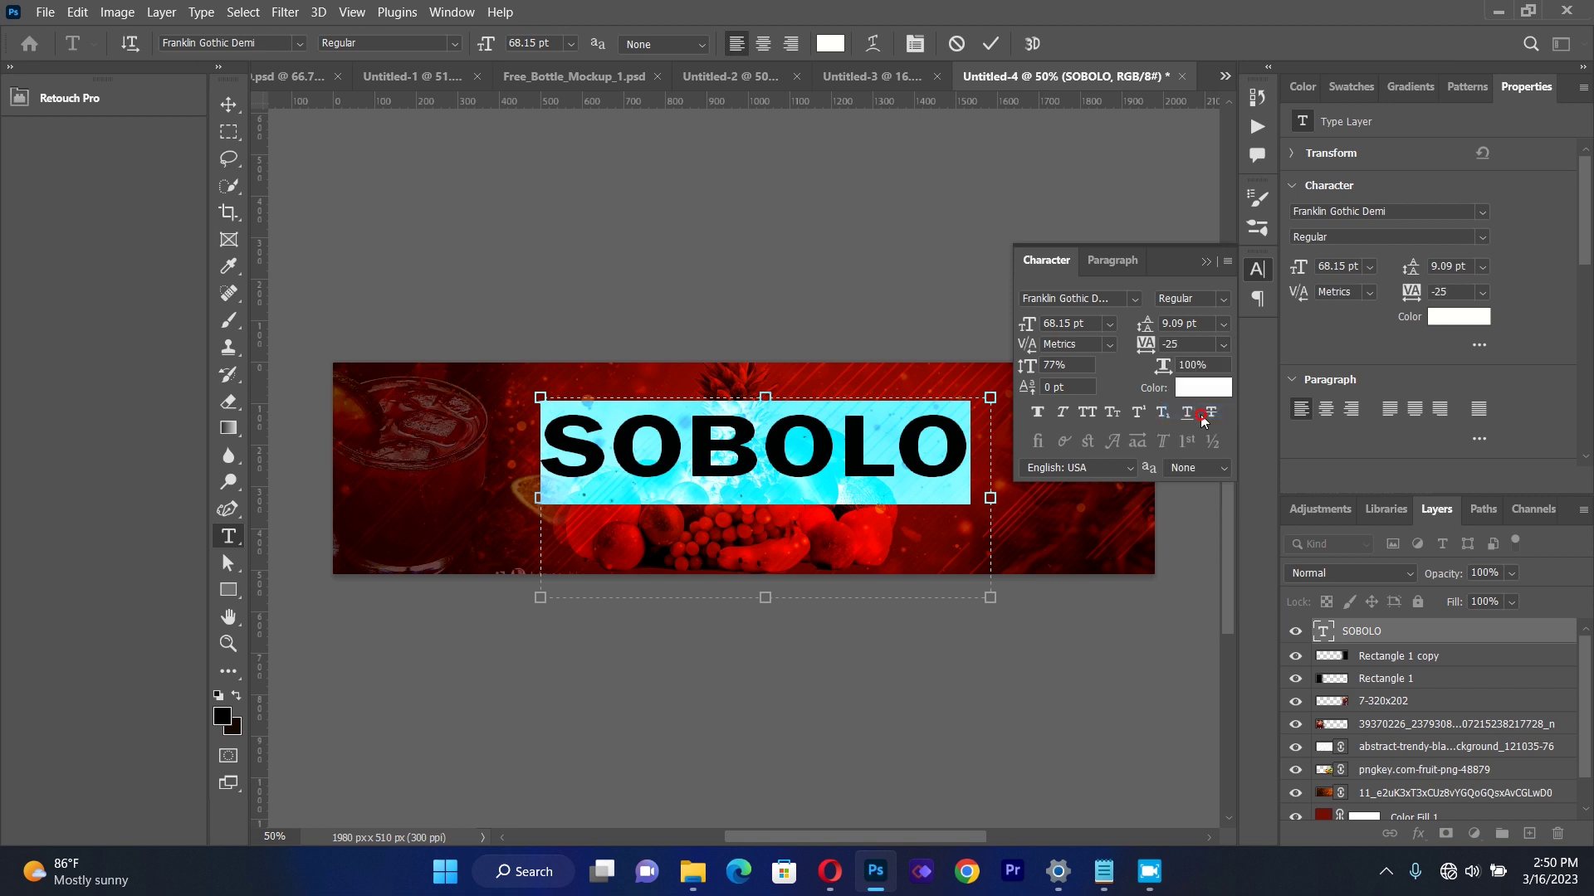
pyautogui.click(1223, 345)
pyautogui.click(1208, 398)
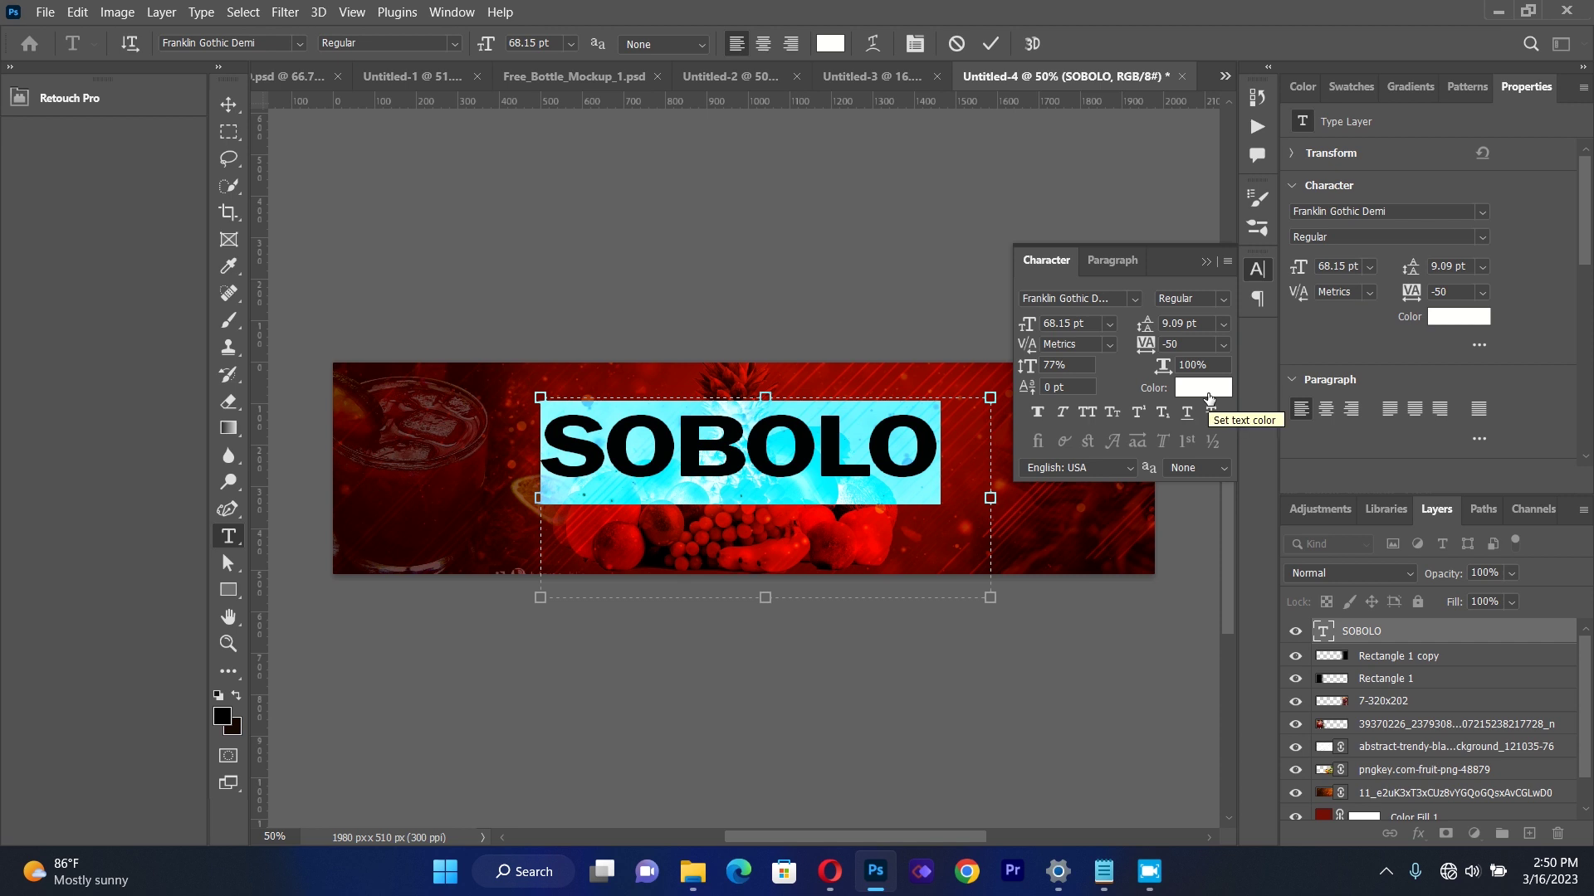
pyautogui.click(1206, 261)
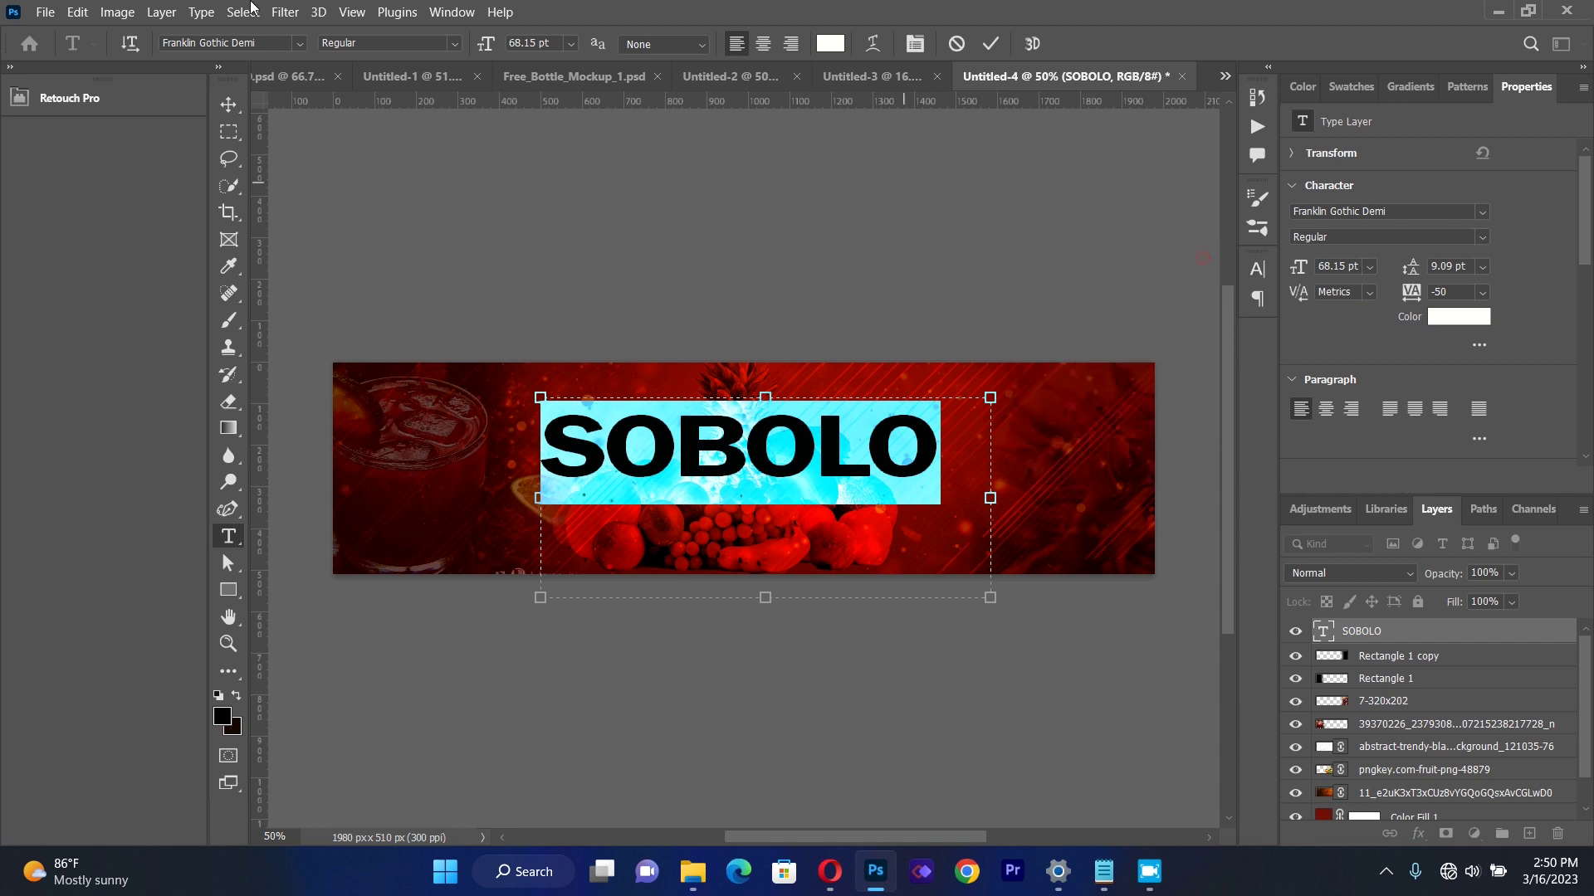
# Shift the SOBOLO title slightly right, nudge it into place over the fruit, and deselect it.
pyautogui.click(227, 104)
pyautogui.click(409, 249)
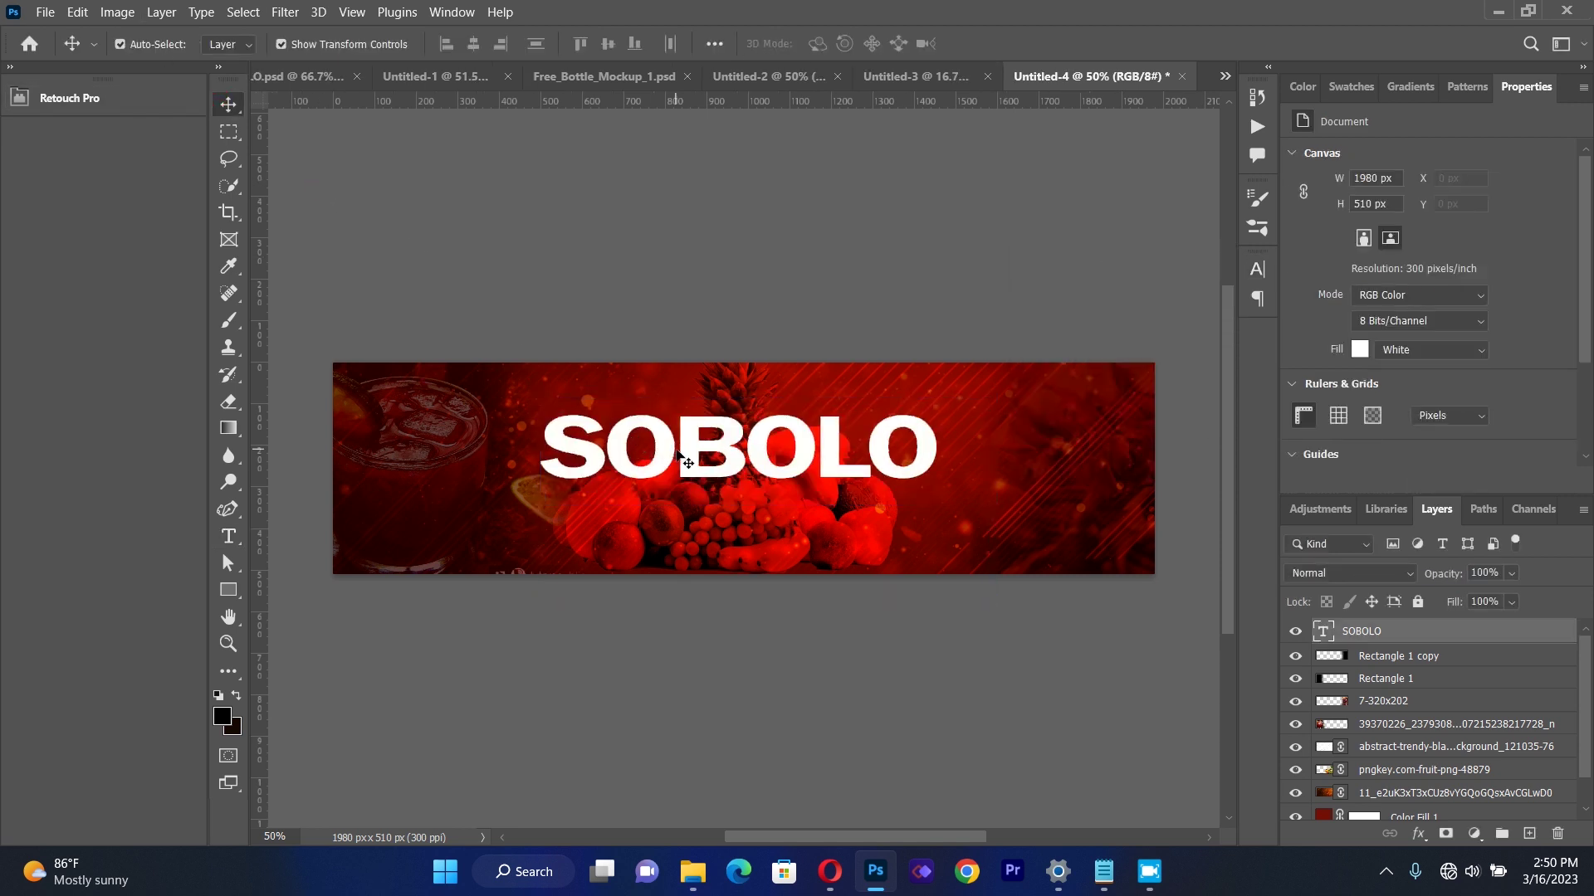
pyautogui.moveTo(677, 447); pyautogui.dragTo(687, 451)
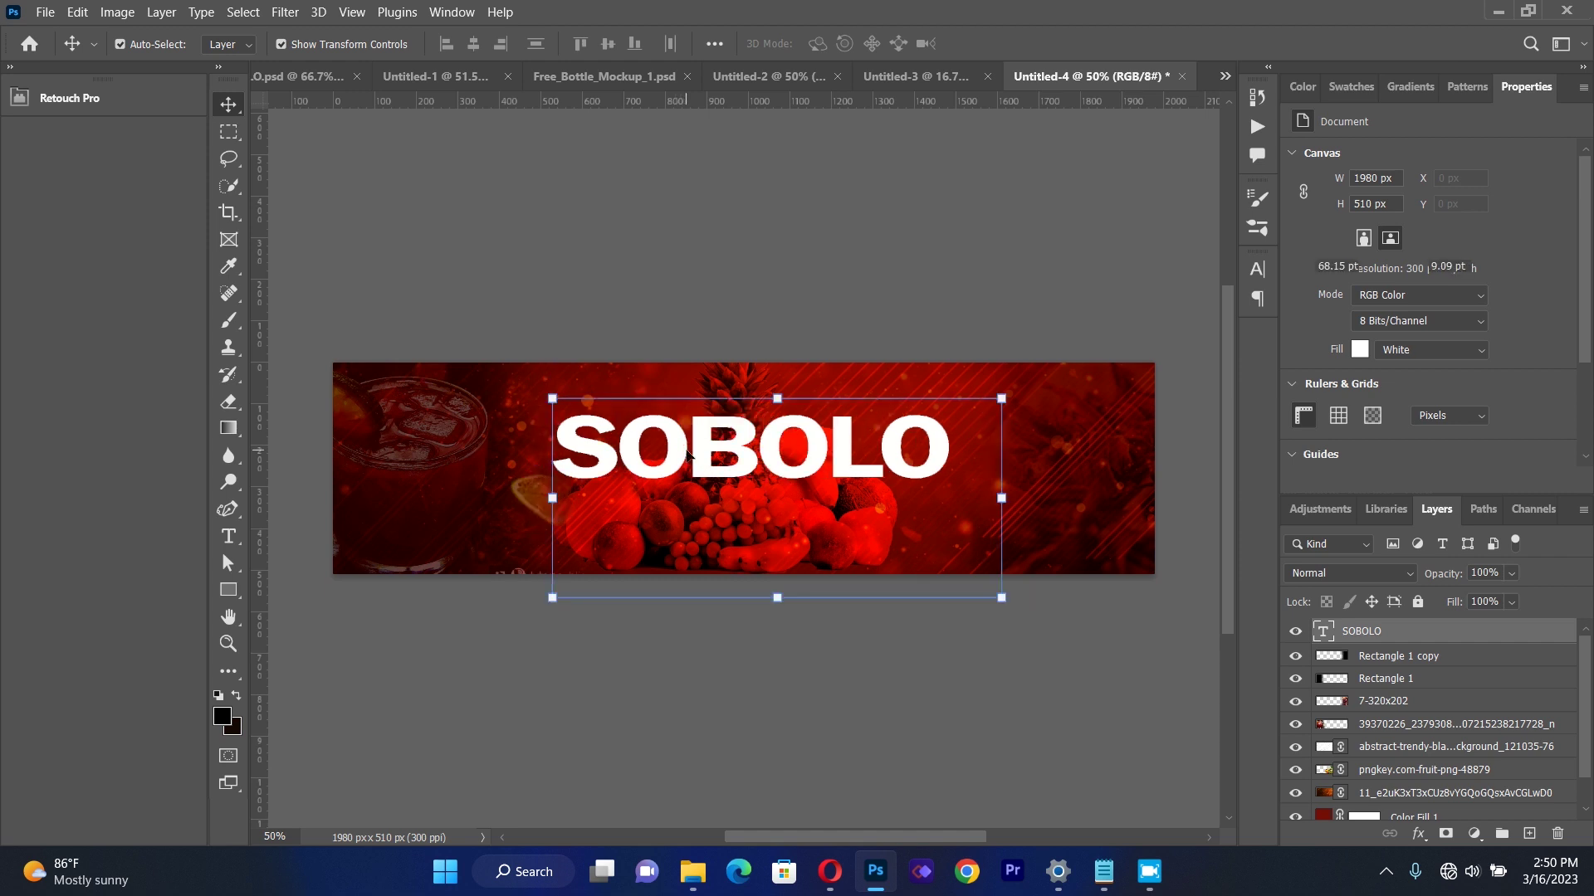
pyautogui.moveTo(686, 452); pyautogui.dragTo(687, 453)
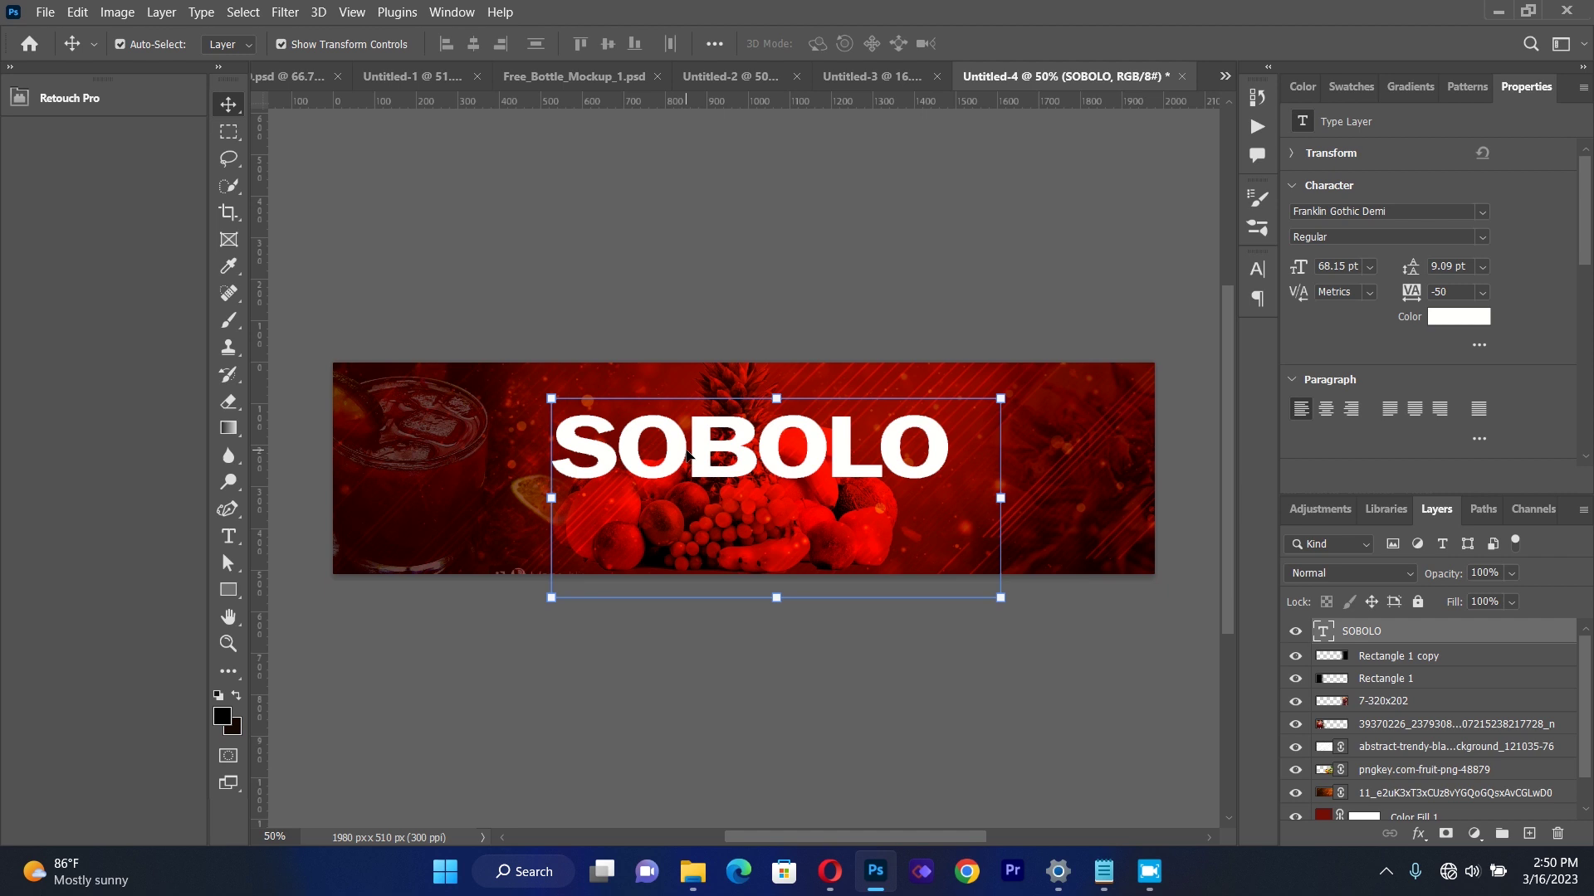
pyautogui.press('Left')
pyautogui.press('Left')
pyautogui.press('Left')
pyautogui.press('Left')
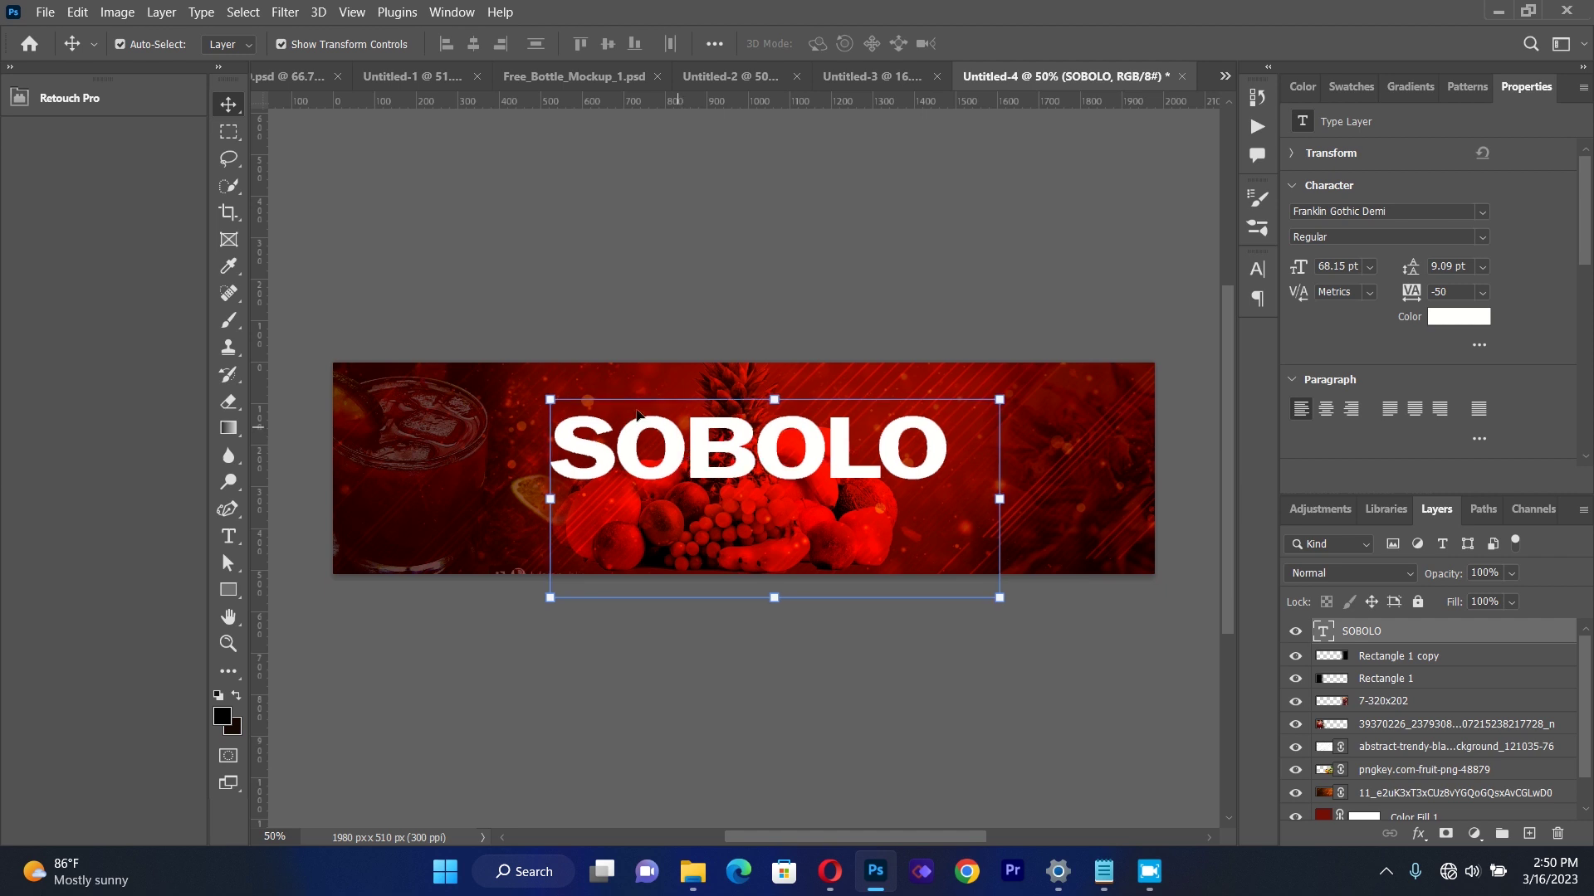
pyautogui.click(599, 307)
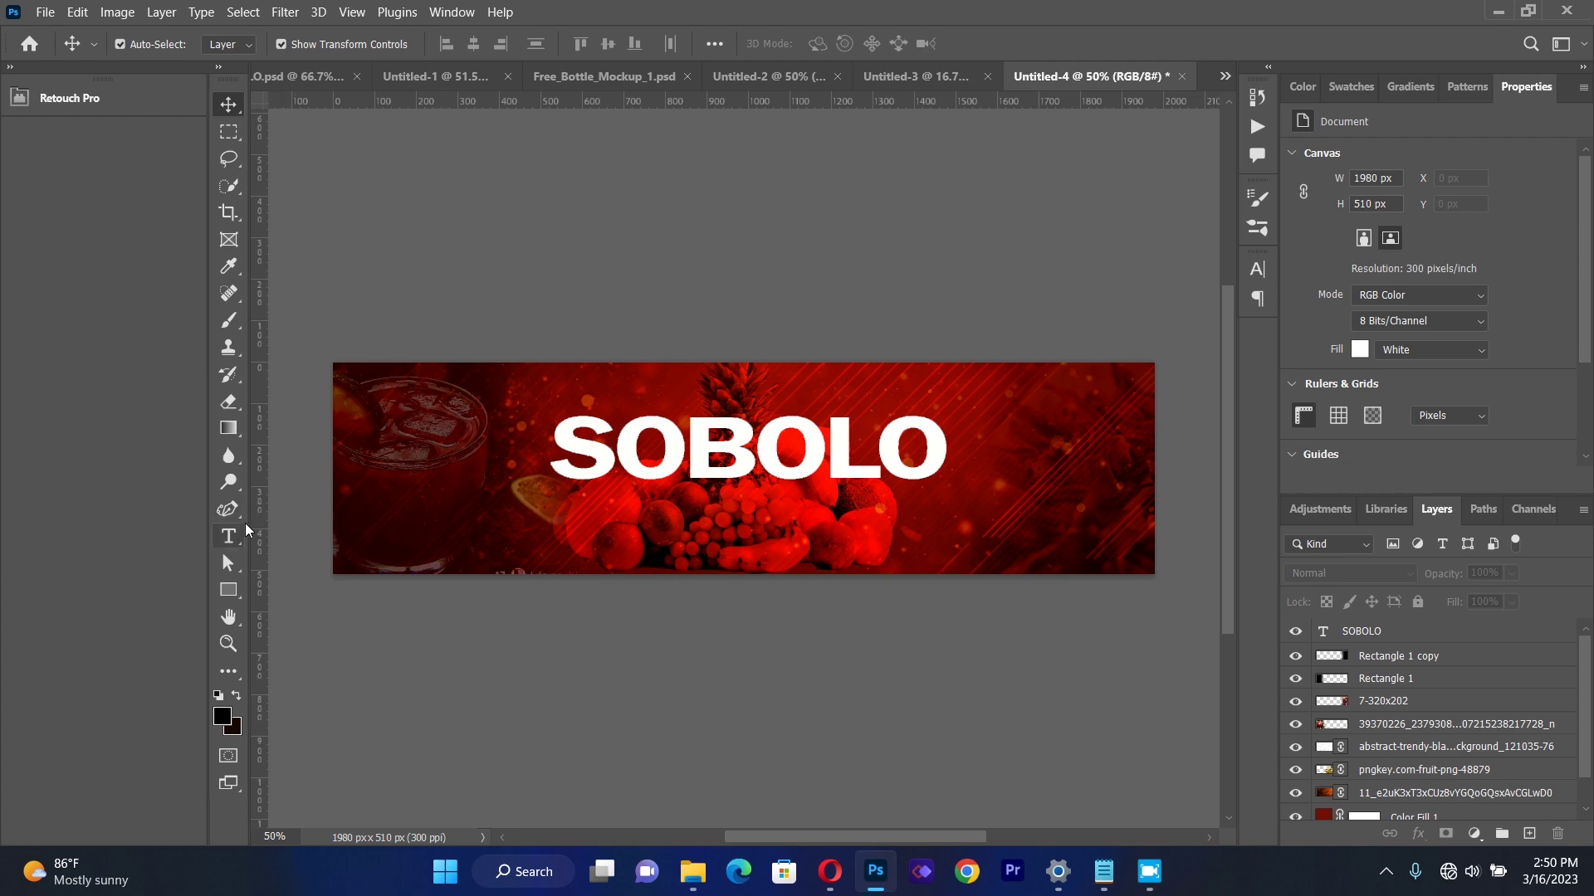
# Place 20200726_143426.png as a linked image and scale it to about 4.76% over the first O of SOBOLO.
pyautogui.click(45, 11)
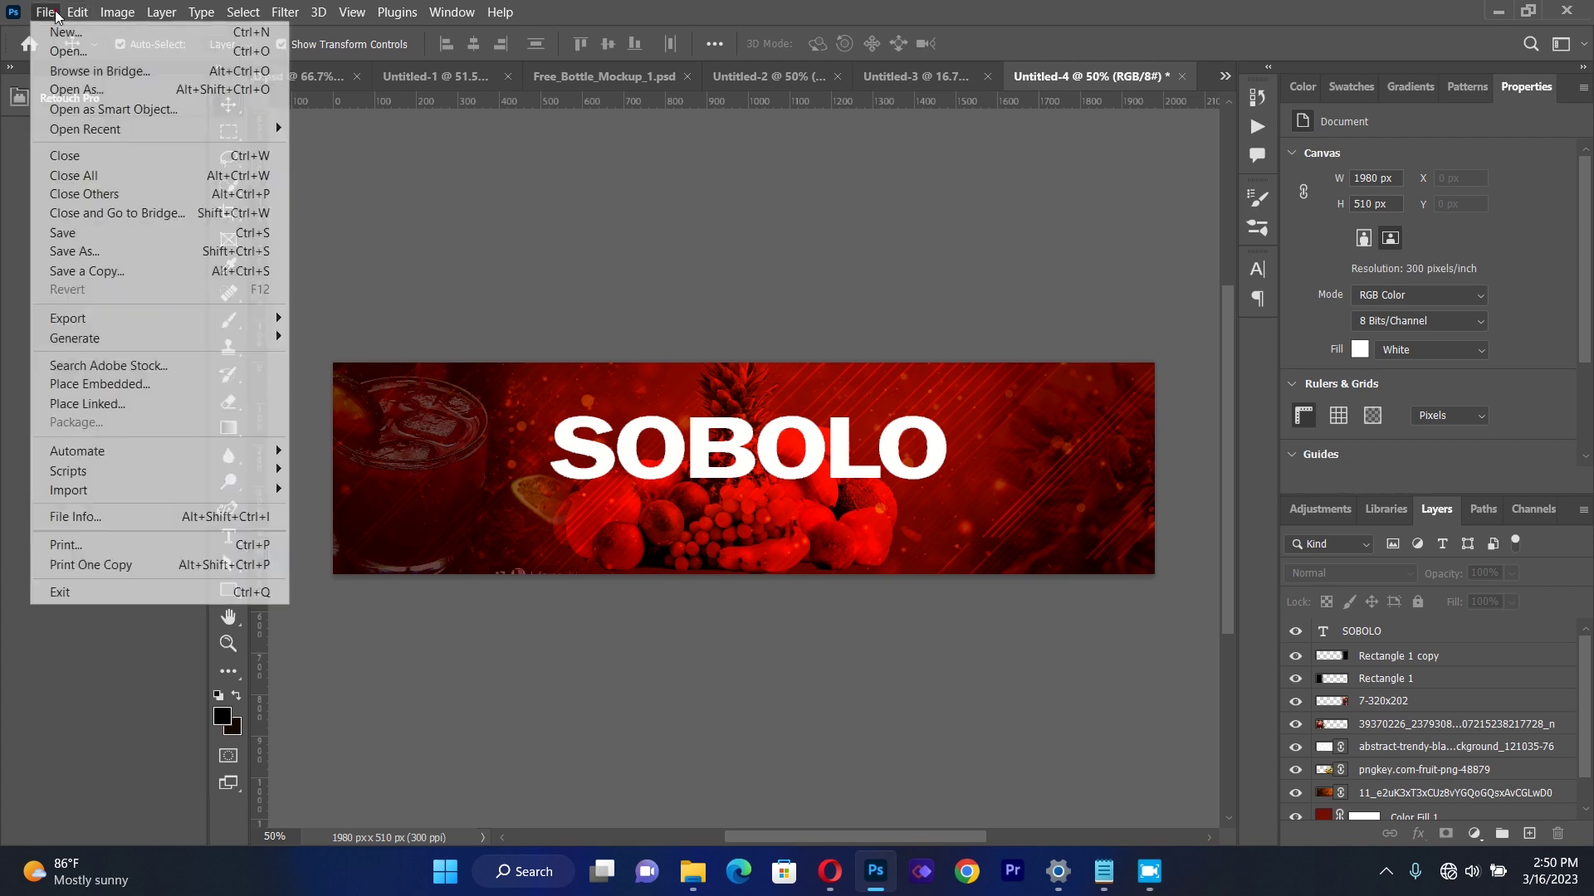
pyautogui.click(89, 402)
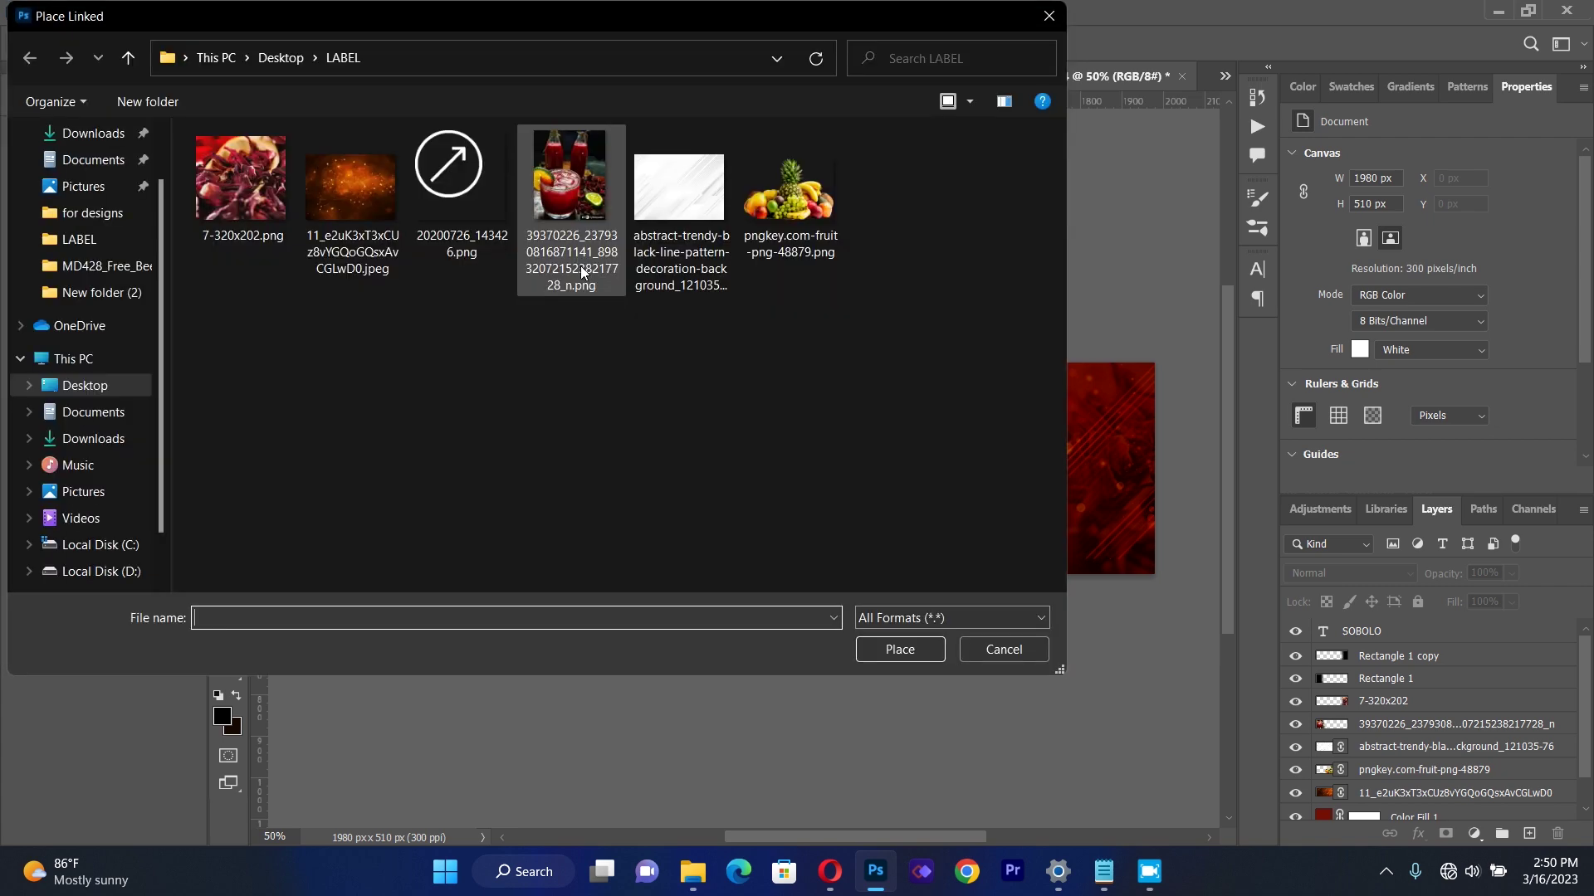
pyautogui.doubleClick(451, 171)
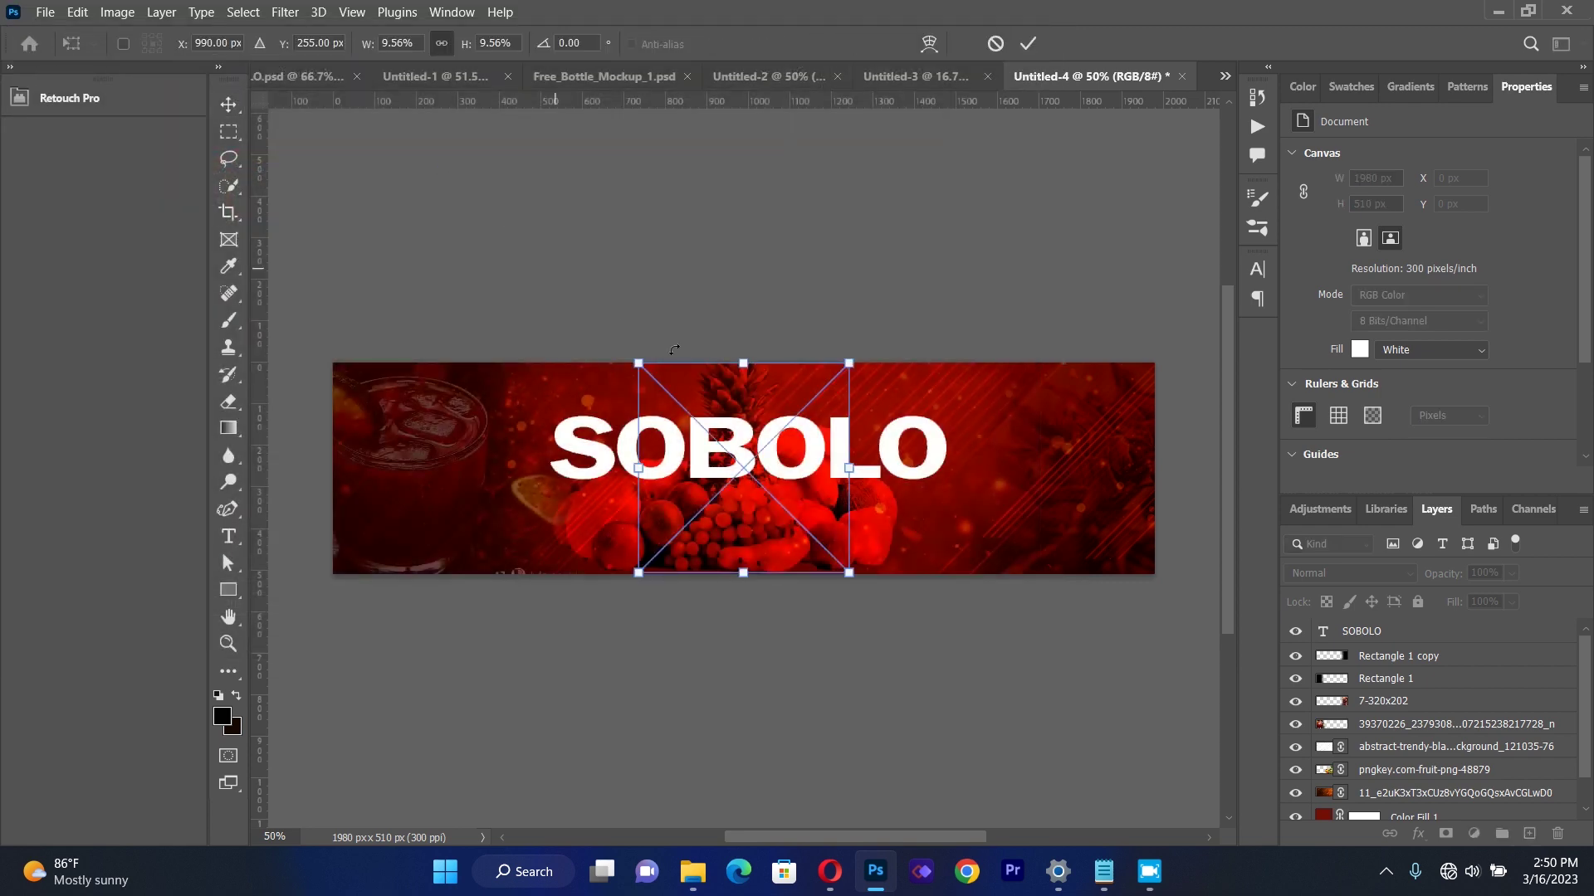
pyautogui.moveTo(848, 366); pyautogui.dragTo(662, 449)
# Nudge the circular arrow emblem up and slightly right to centre it on the first O, and commit the placement.
pyautogui.press('Up')
pyautogui.press('Up')
pyautogui.press('Up')
pyautogui.press('Up')
pyautogui.press('Up')
pyautogui.press('Up')
pyautogui.press('Up')
pyautogui.press('Up')
pyautogui.press('Up')
pyautogui.press('Up')
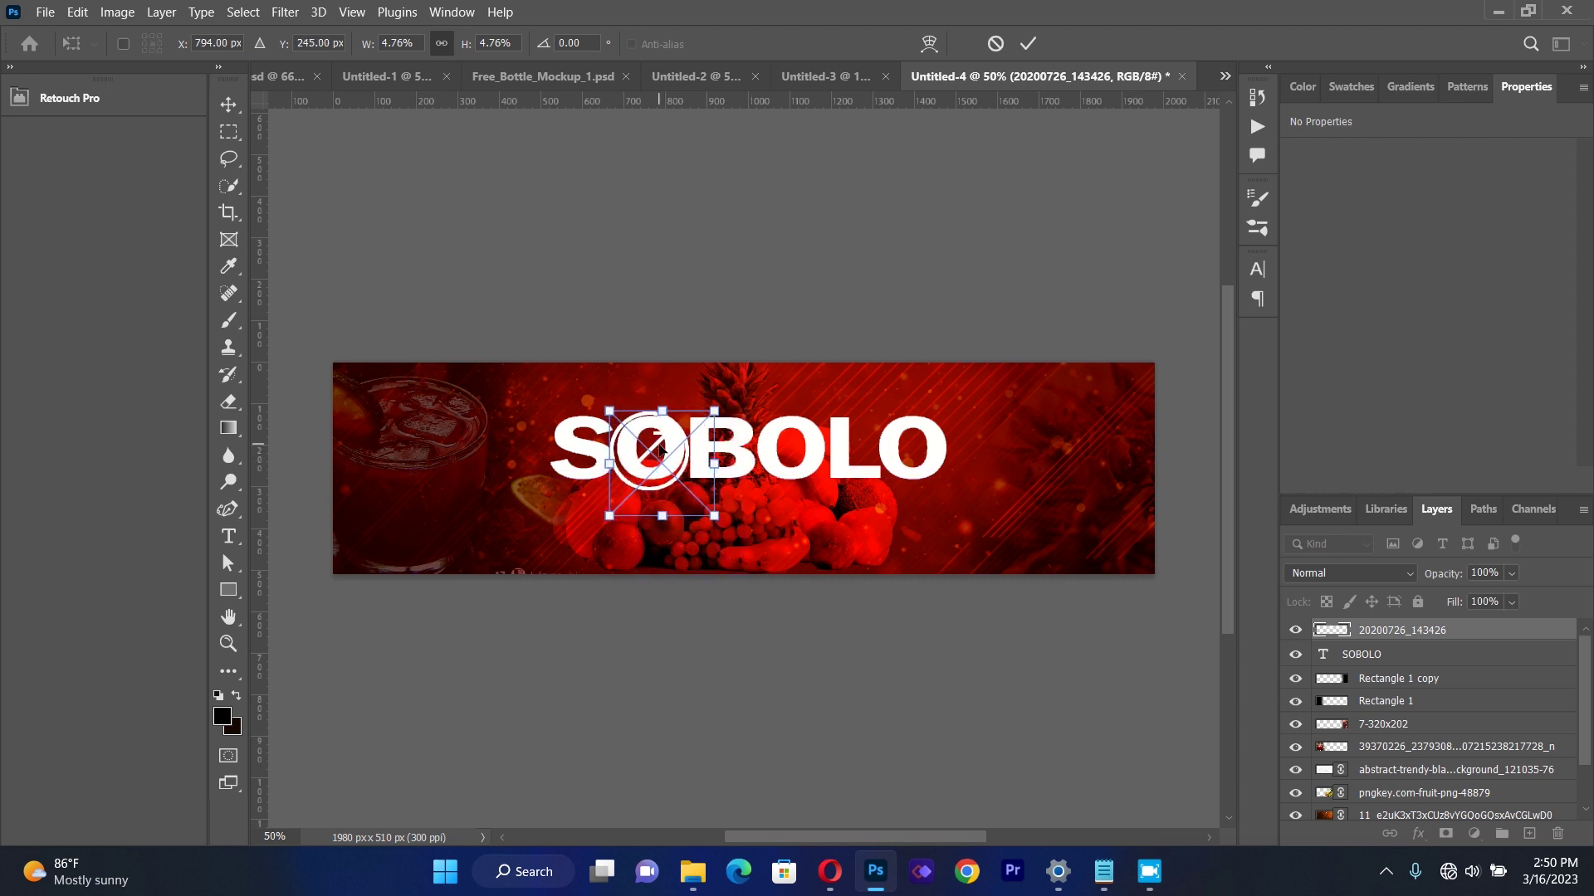
pyautogui.press('Right')
pyautogui.press('Right')
pyautogui.press('Right')
pyautogui.press('Right')
pyautogui.press('Up')
pyautogui.press('Up')
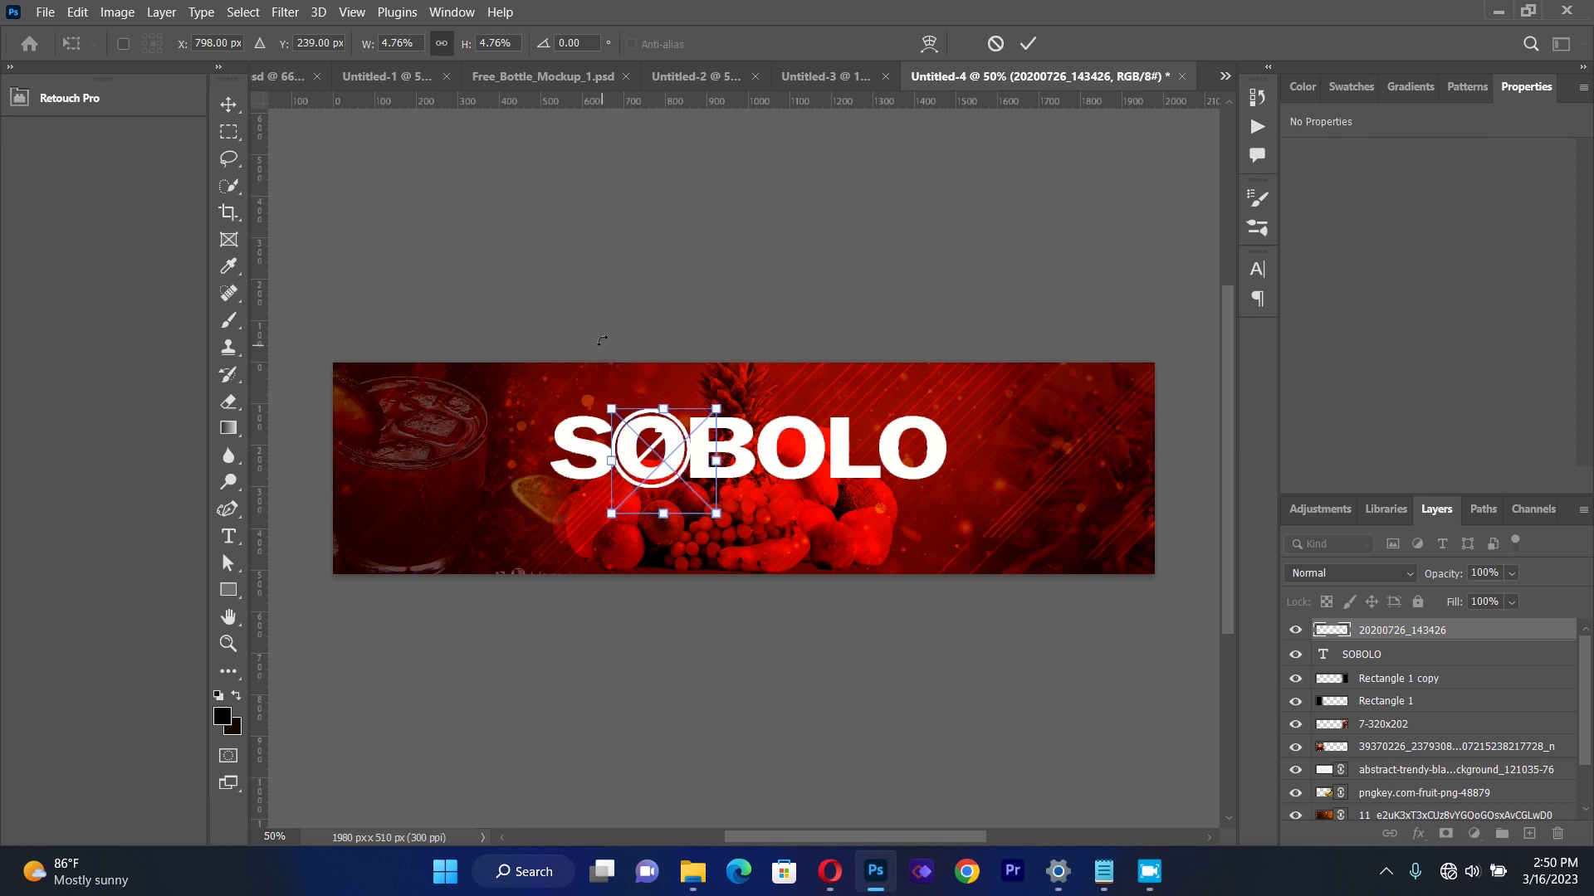
pyautogui.press('Return')
pyautogui.click(370, 221)
# Duplicate the circular arrow emblem and position the copy over the last O of SOBOLO.
pyautogui.click(669, 492)
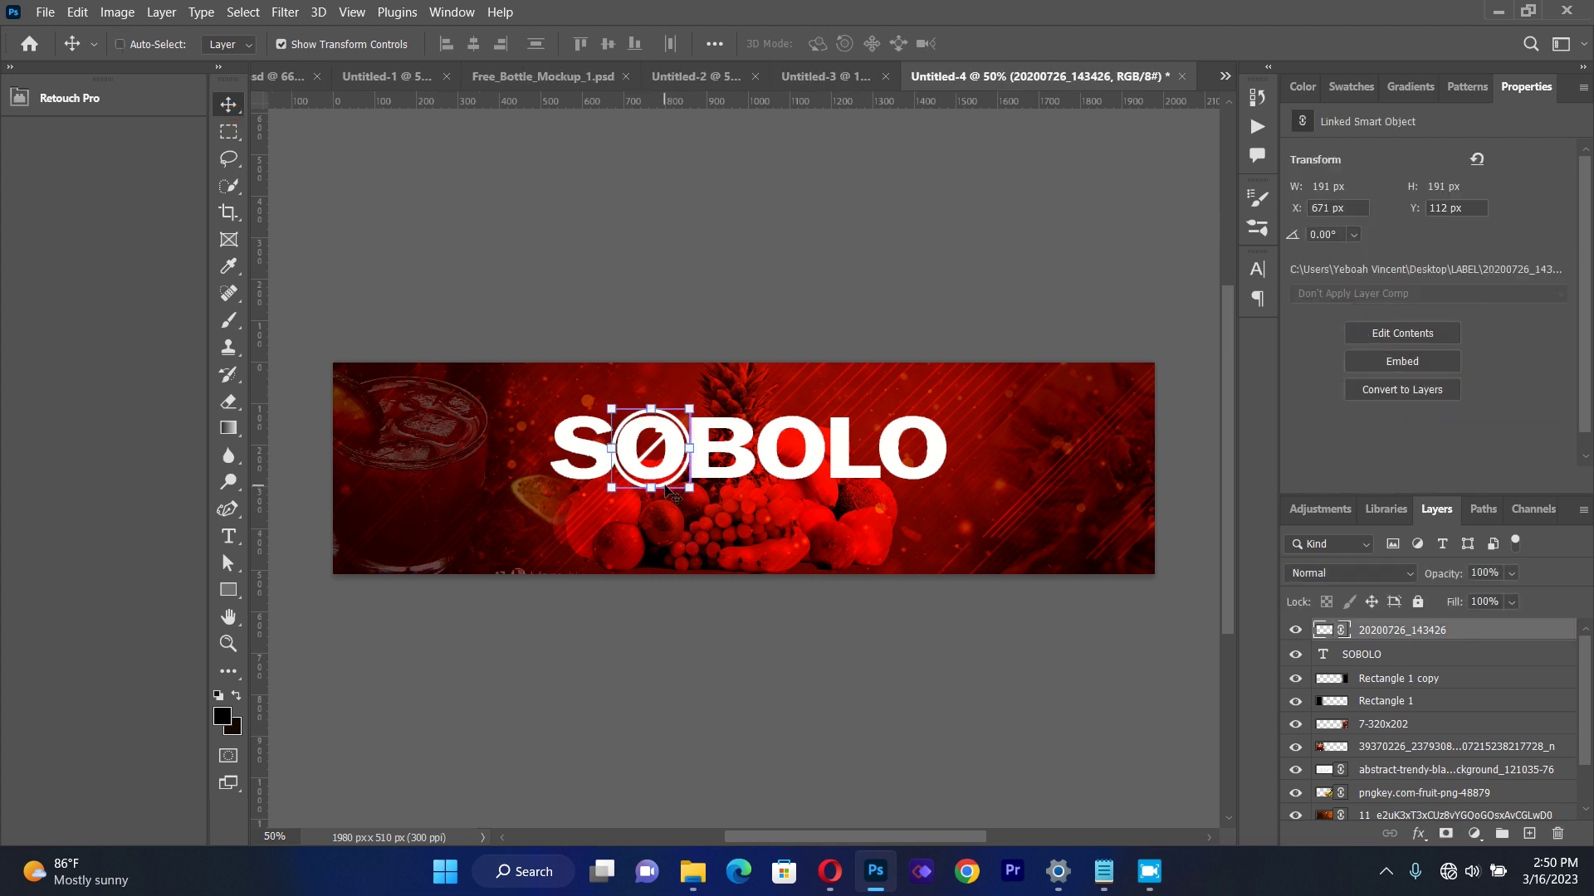
pyautogui.hotkey('ctrl', 'j')
pyautogui.moveTo(666, 490); pyautogui.dragTo(935, 482)
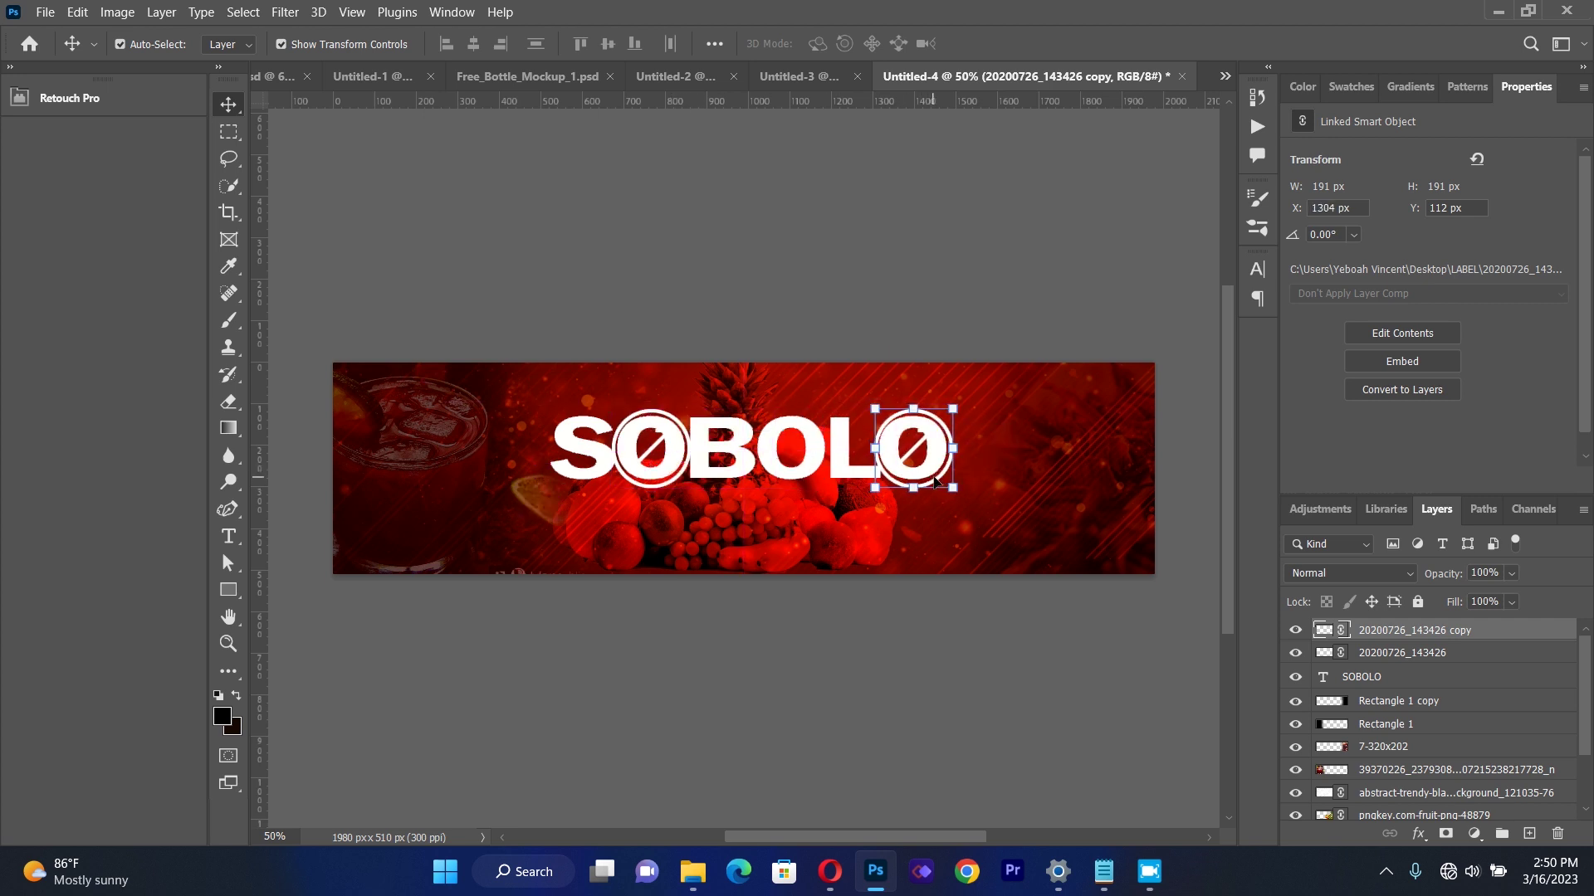
pyautogui.press('Left')
pyautogui.press('Left')
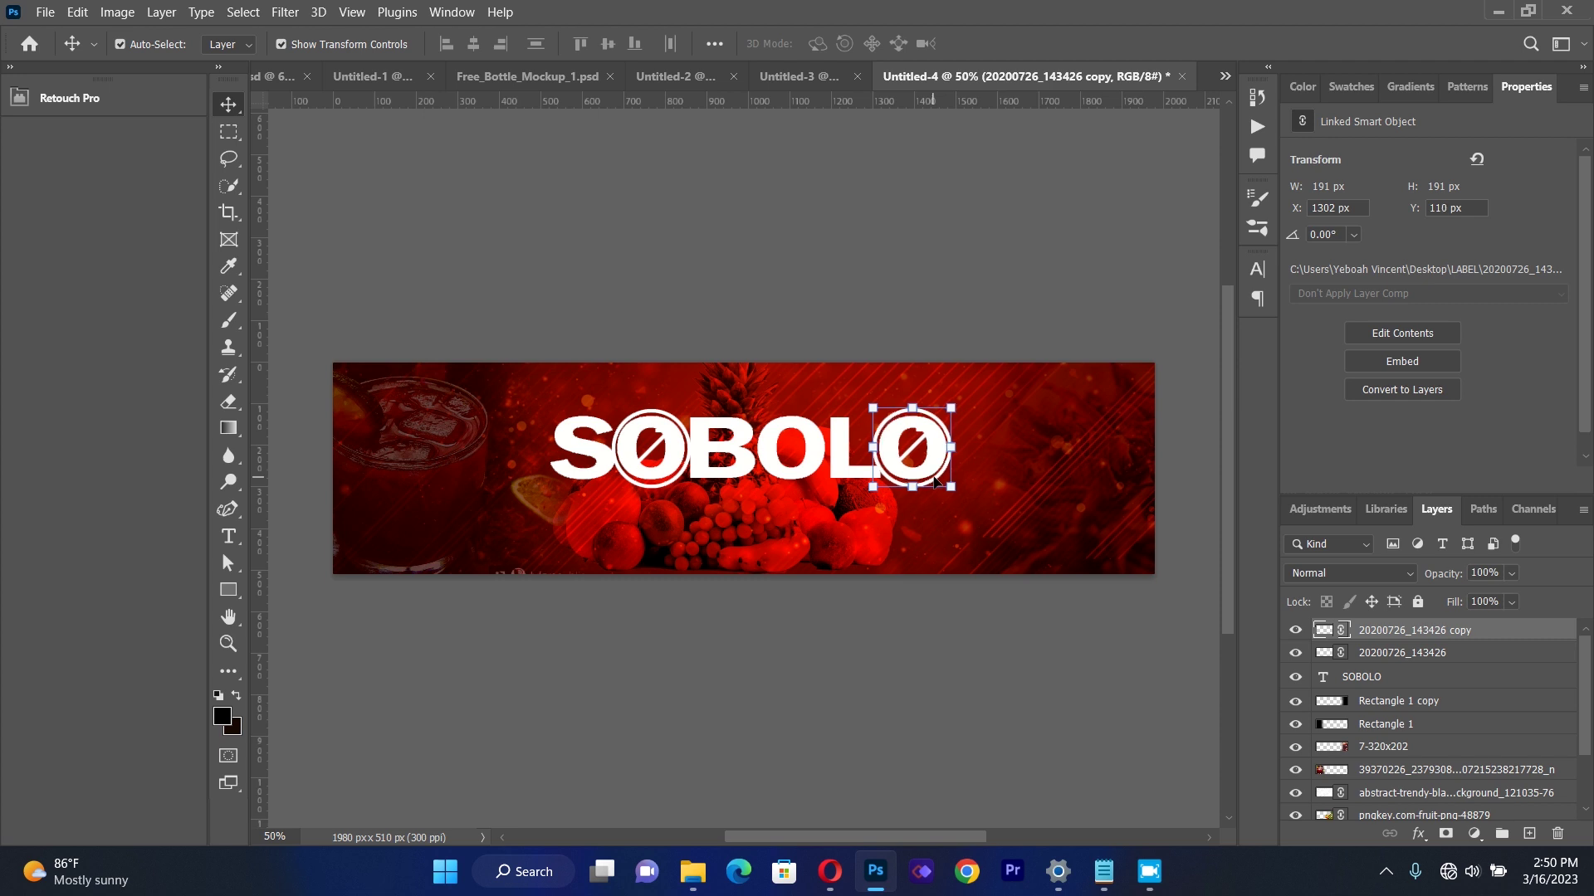
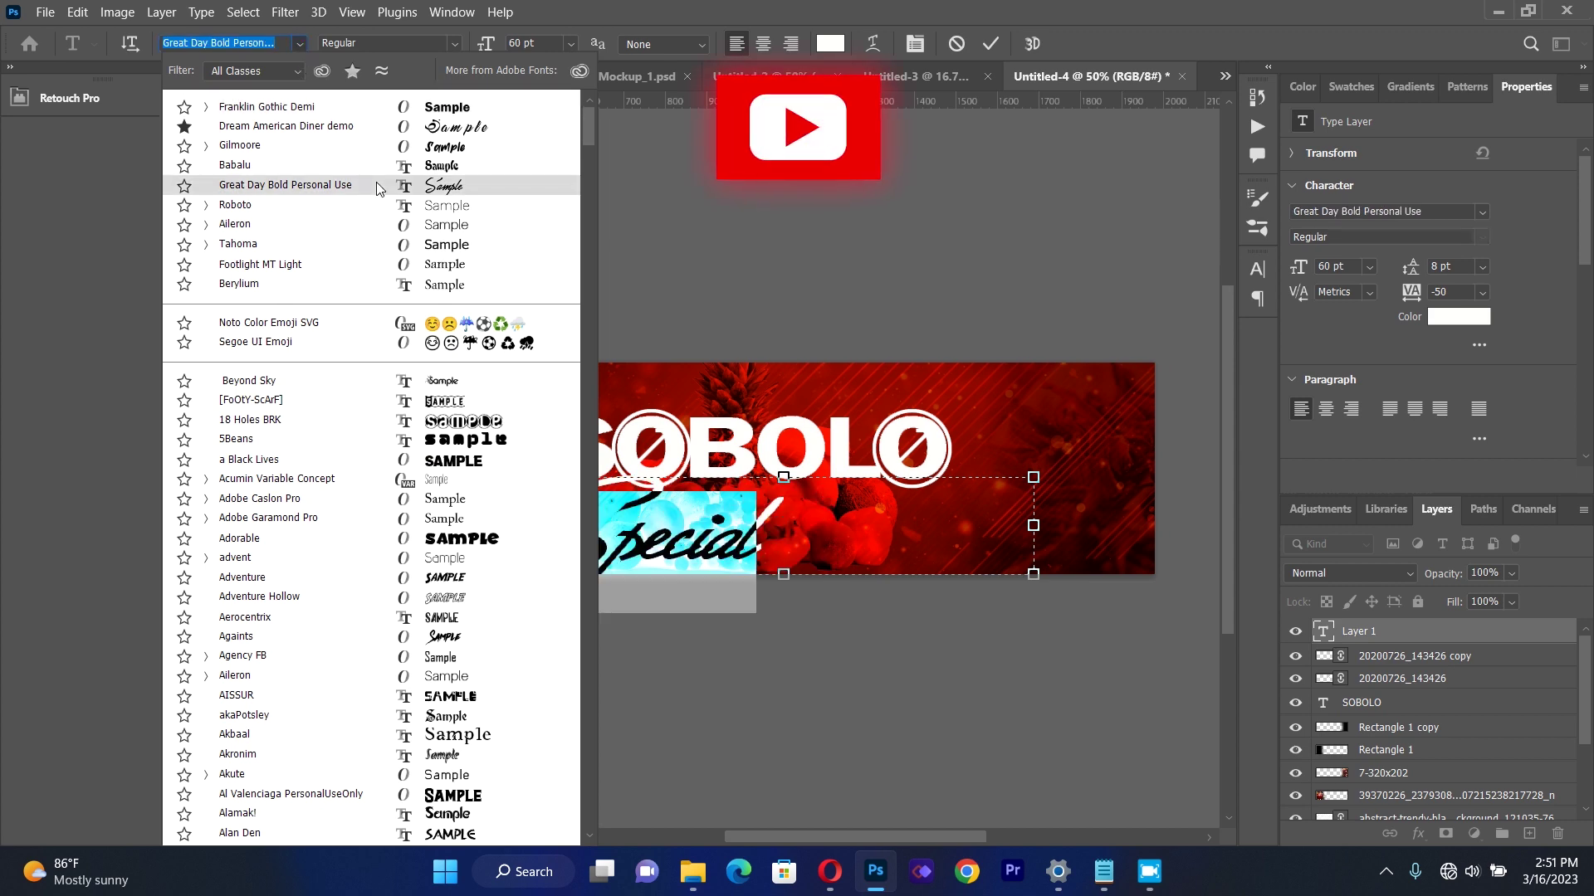
# Set the Special text to the Great Day Bold Personal Use font and color it orange, ef9911.
pyautogui.click(378, 188)
pyautogui.click(830, 43)
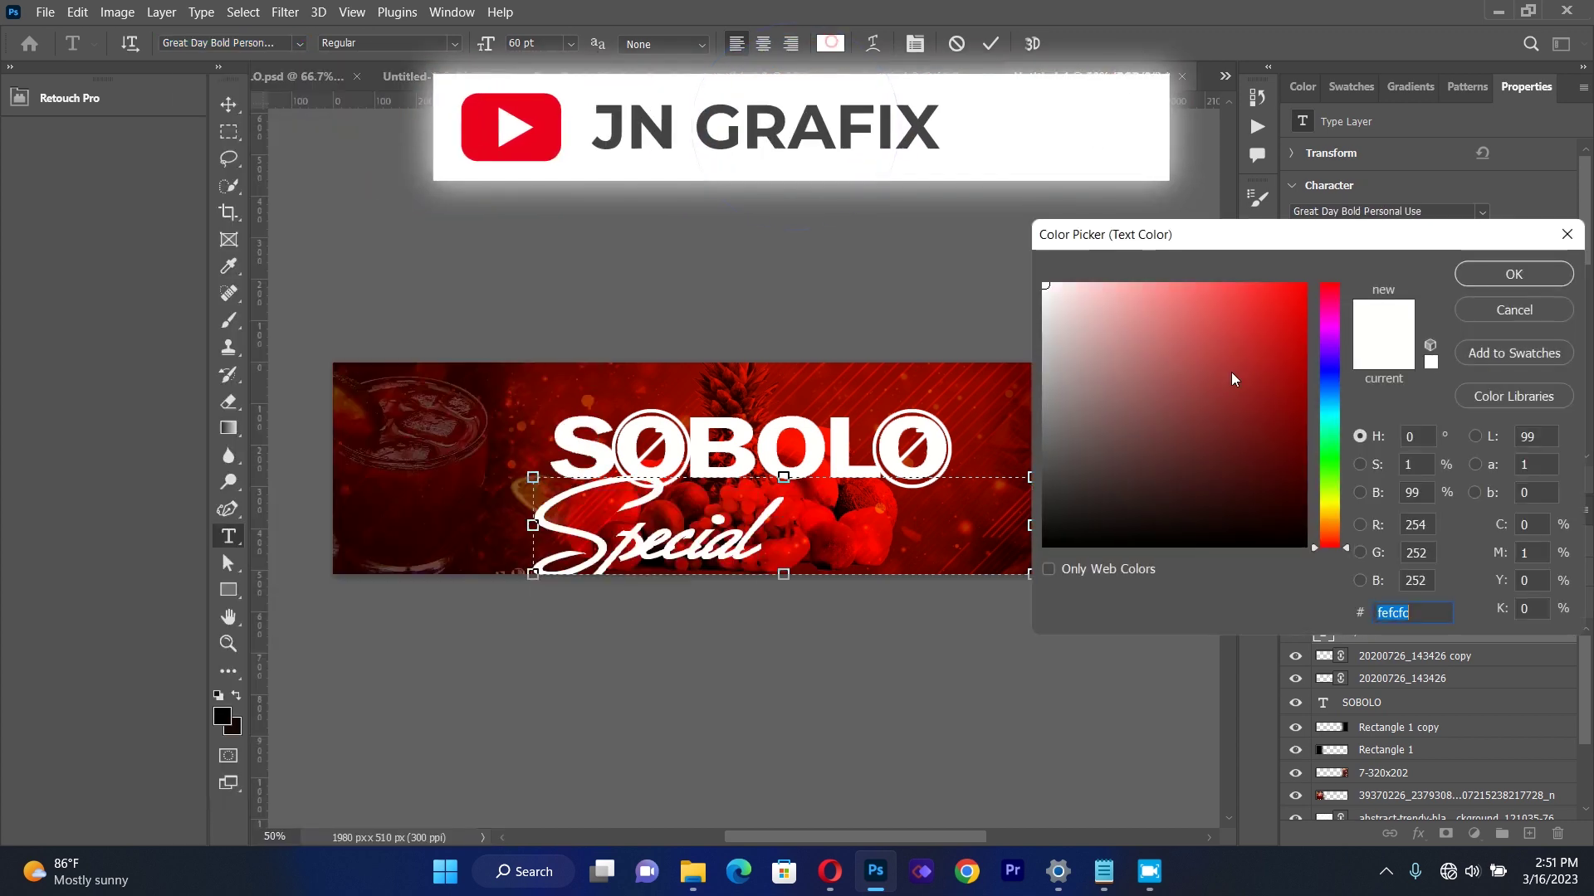
pyautogui.click(1333, 518)
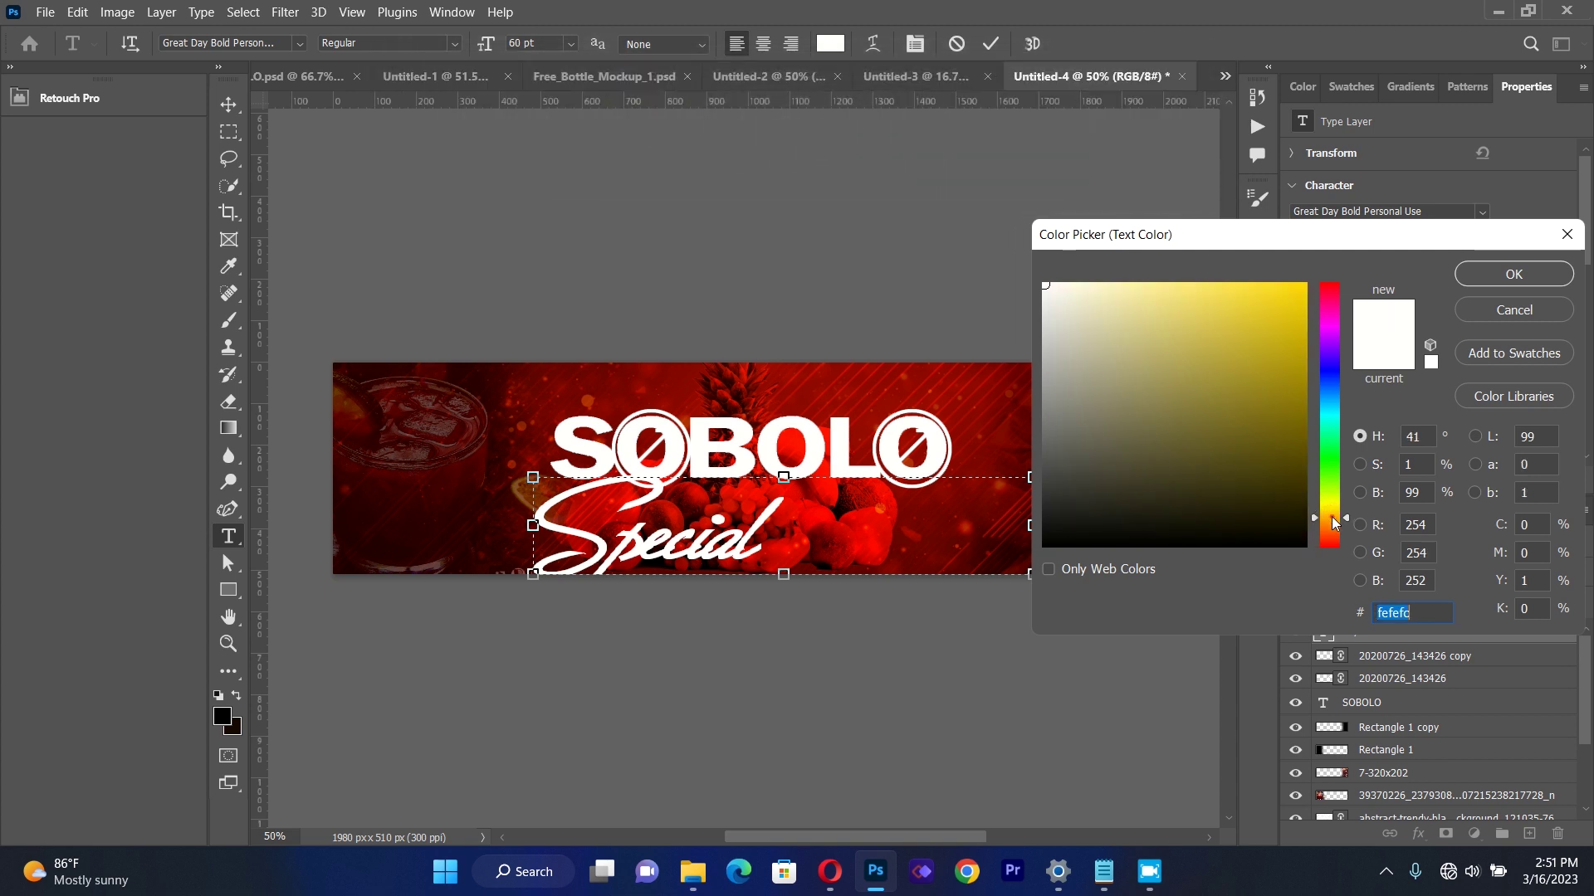
pyautogui.click(1333, 520)
pyautogui.click(1288, 299)
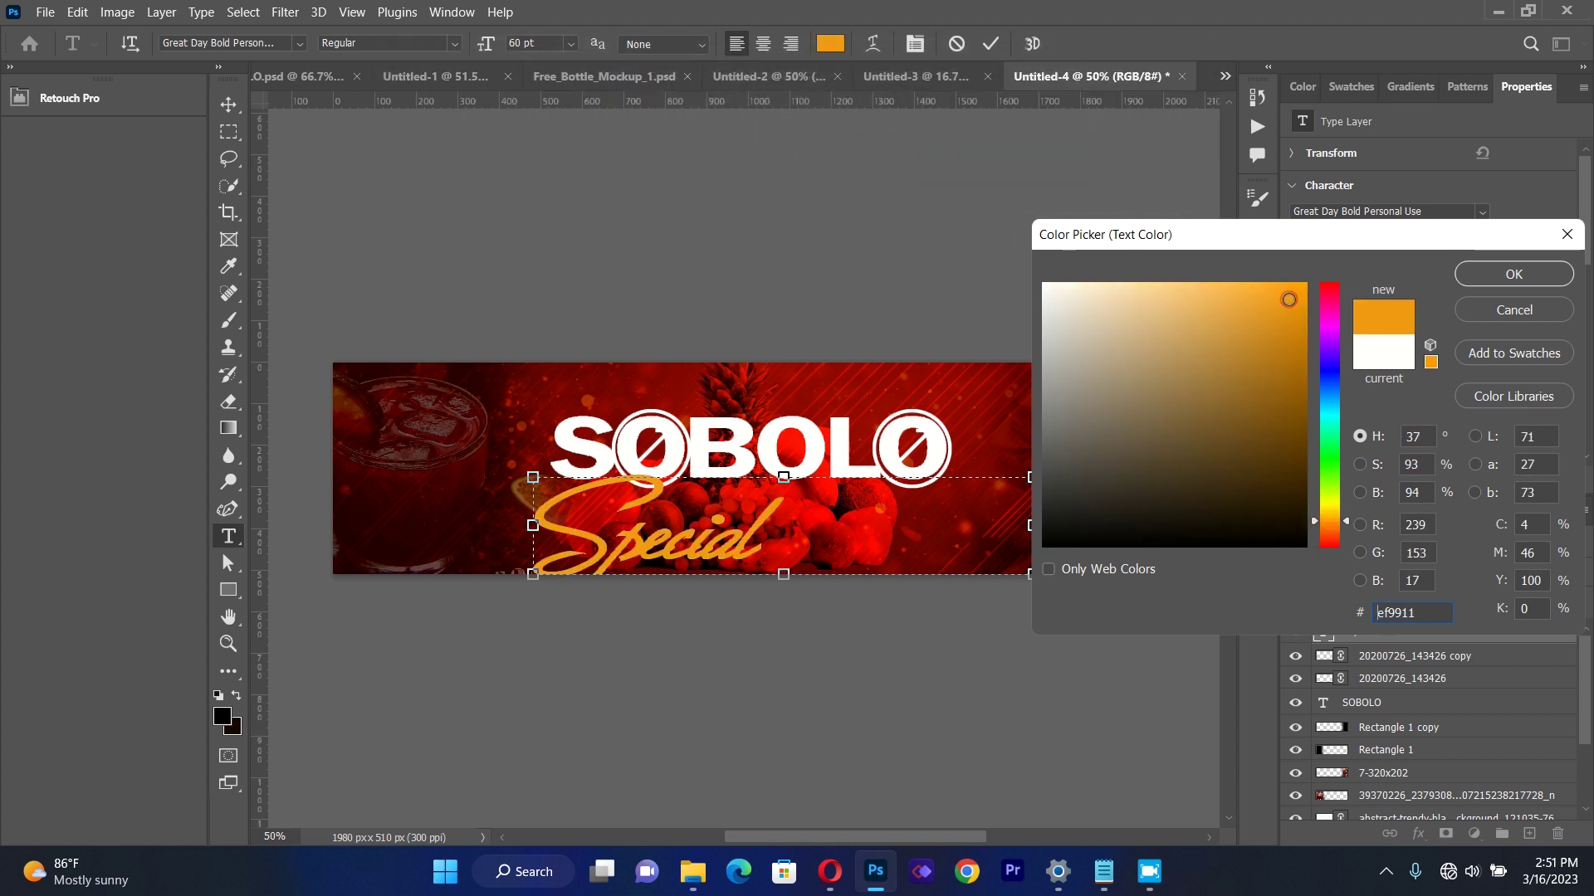
pyautogui.click(1514, 274)
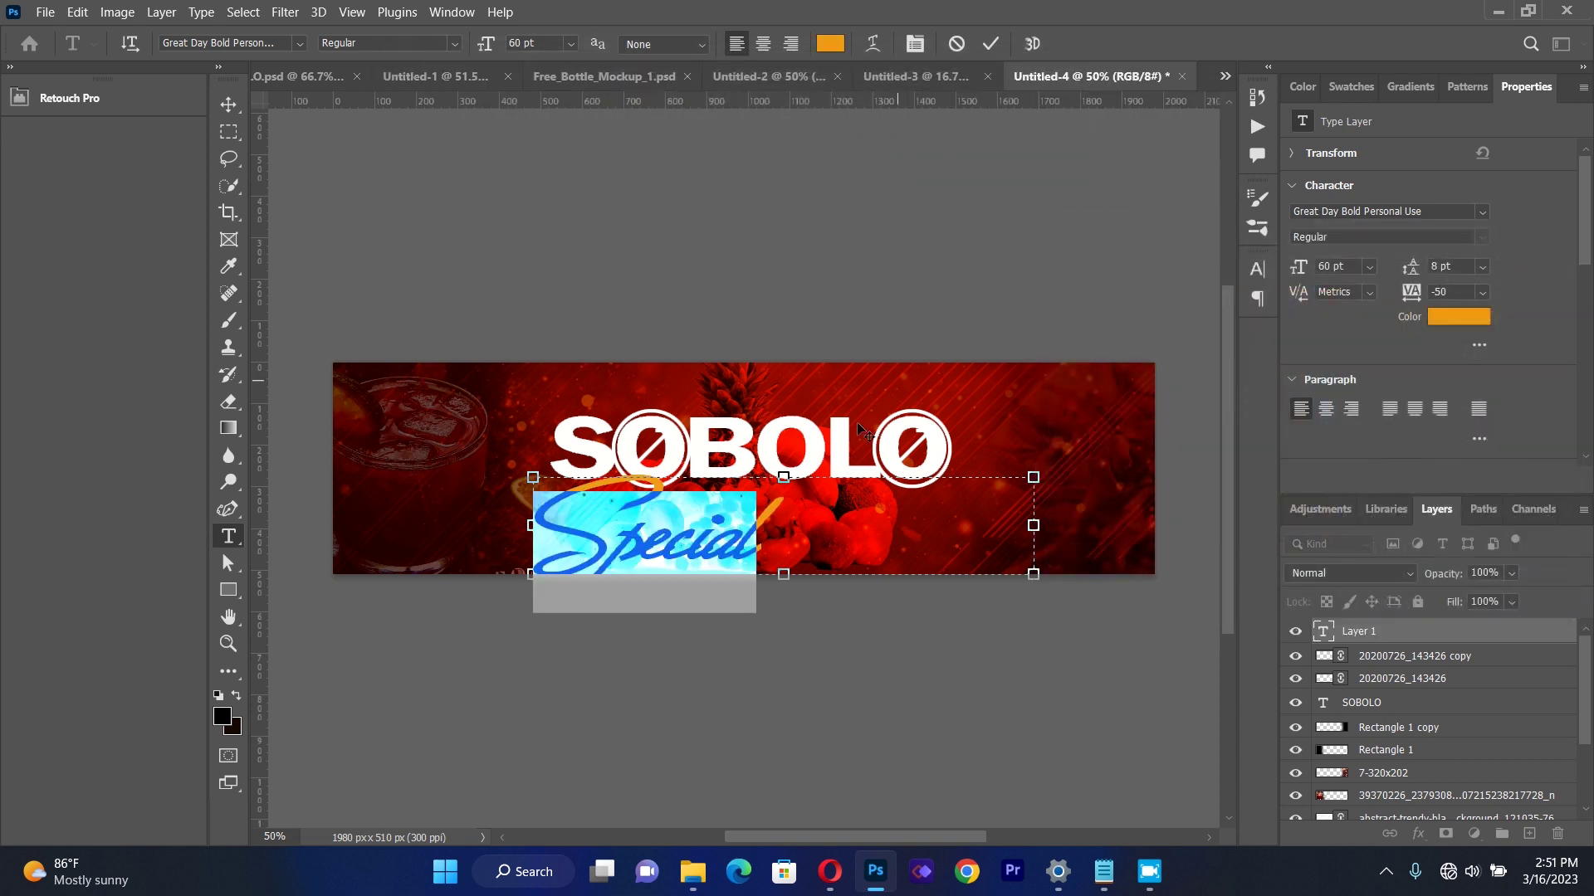
# Scale the Special text down to about 51% and place it just above the SOBOLO title.
pyautogui.click(228, 104)
pyautogui.moveTo(1029, 567); pyautogui.dragTo(866, 449)
pyautogui.moveTo(712, 405); pyautogui.dragTo(765, 398)
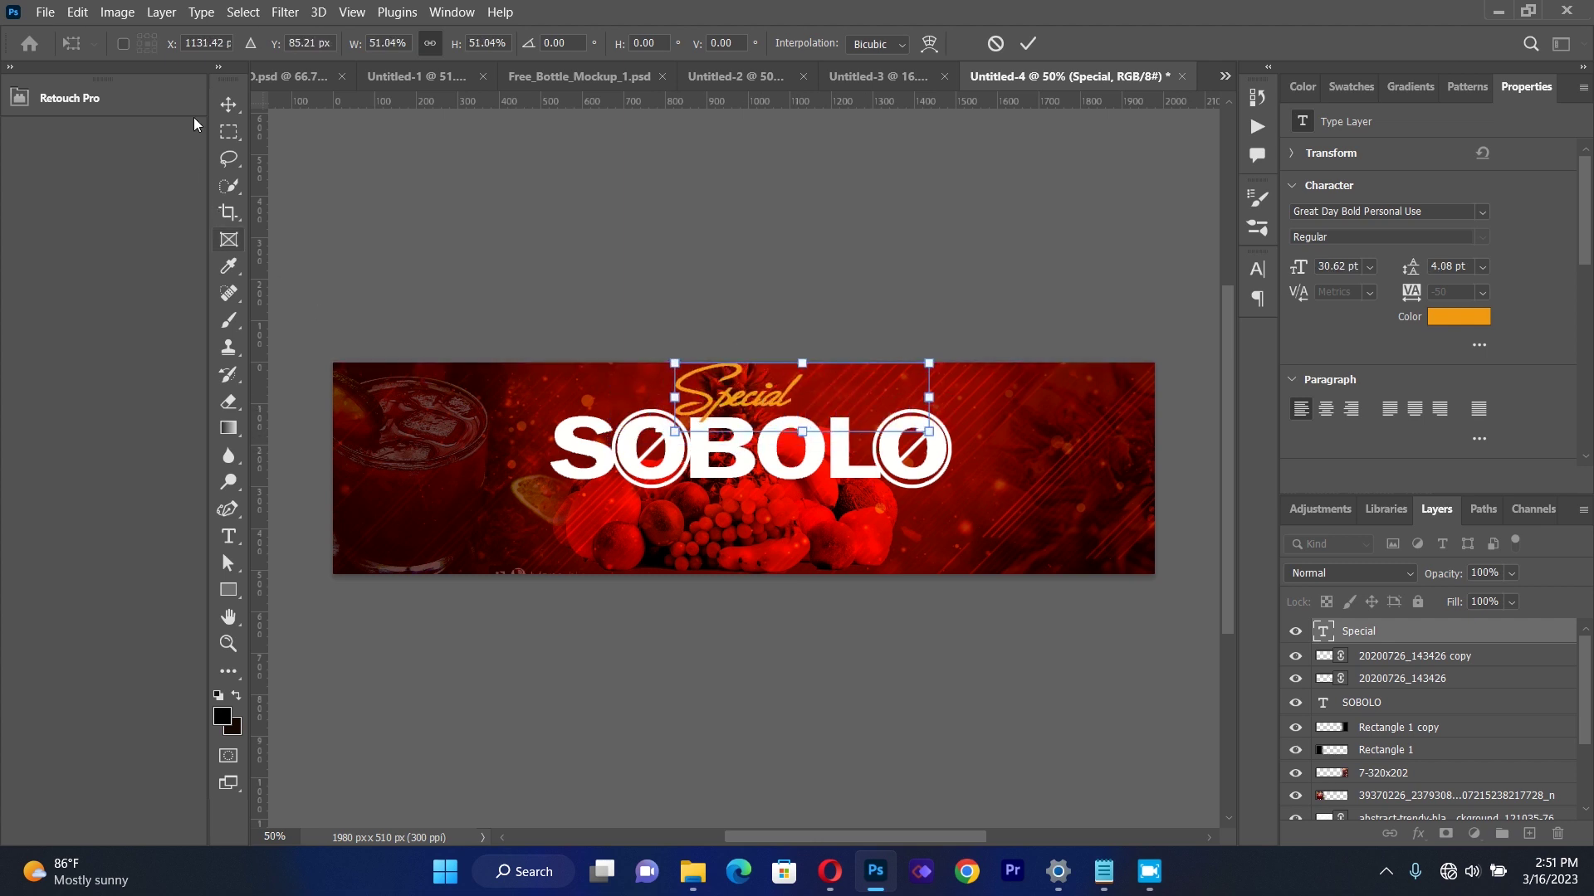
pyautogui.click(387, 226)
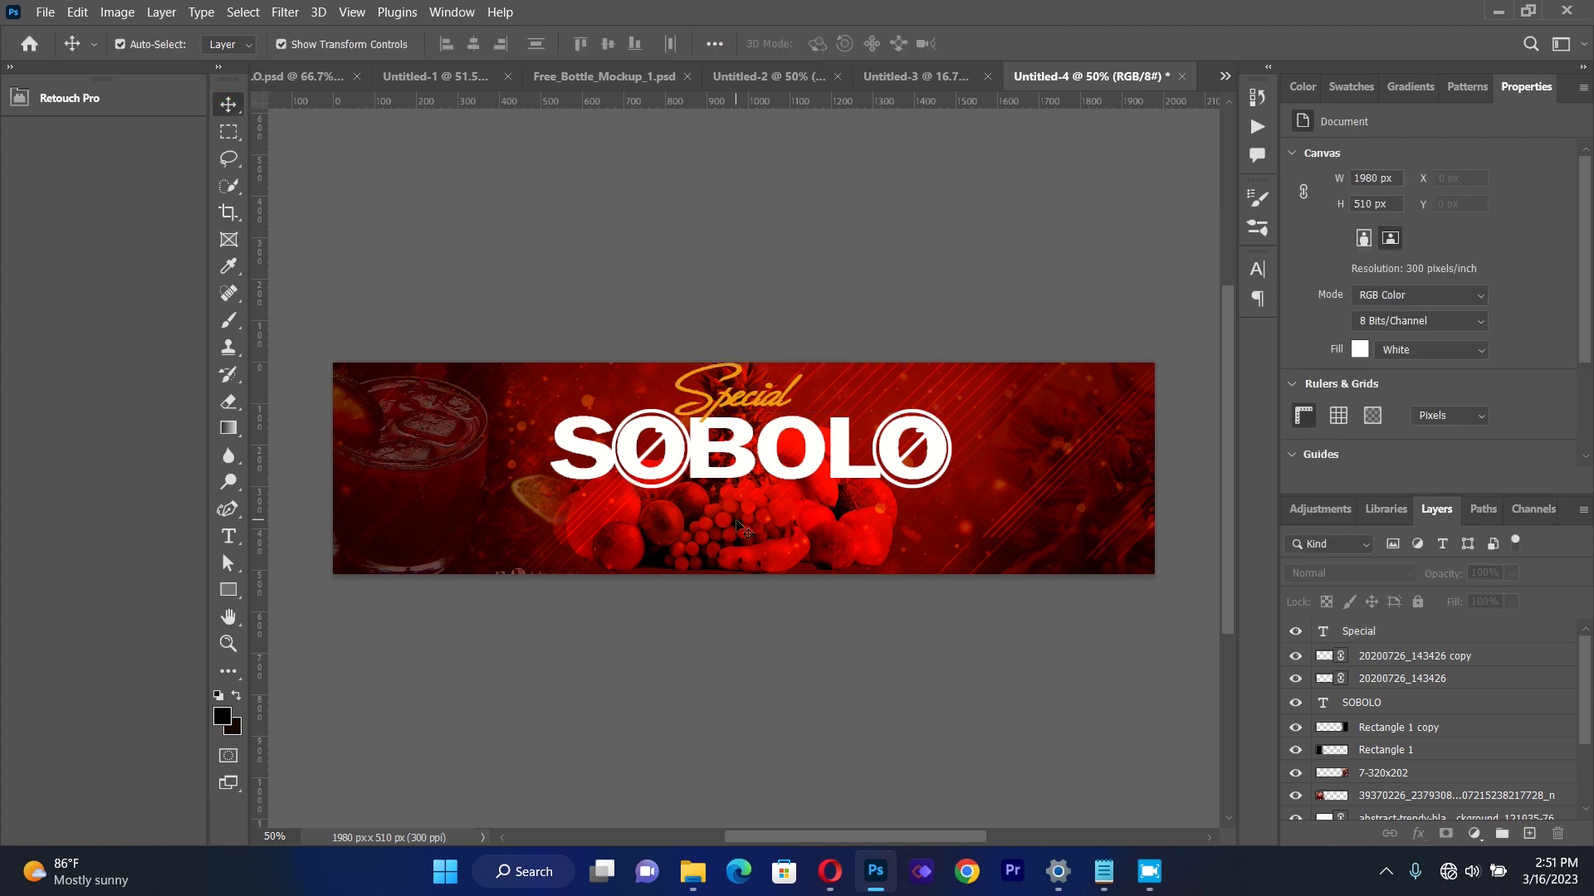
# Move the SOBOLO title slightly down and scale it up to about 102%.
pyautogui.click(756, 472)
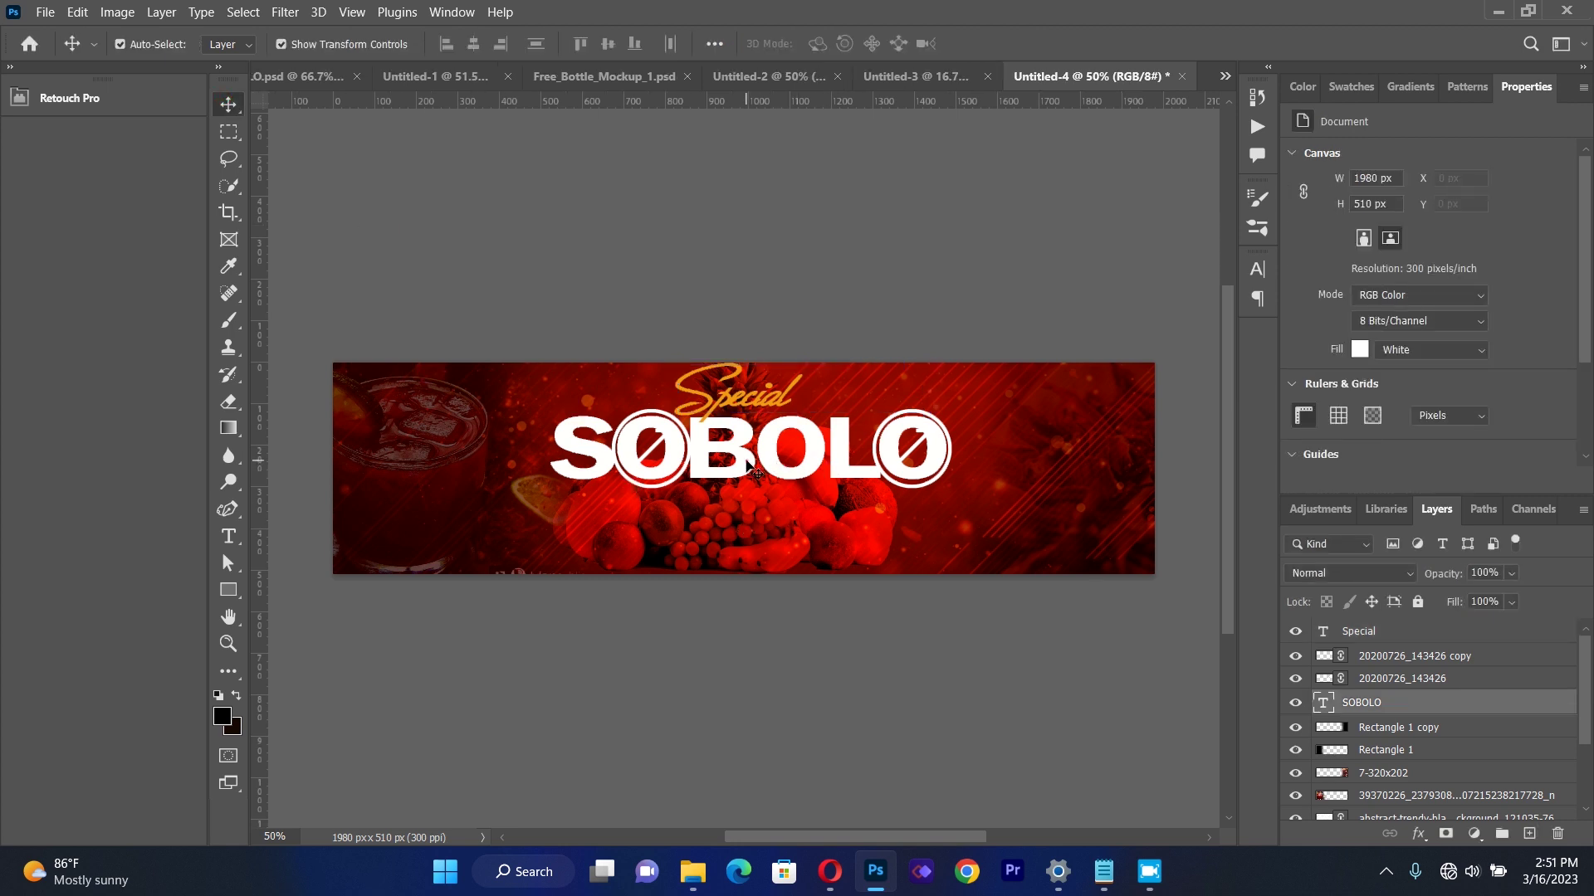
pyautogui.moveTo(747, 465); pyautogui.dragTo(745, 480)
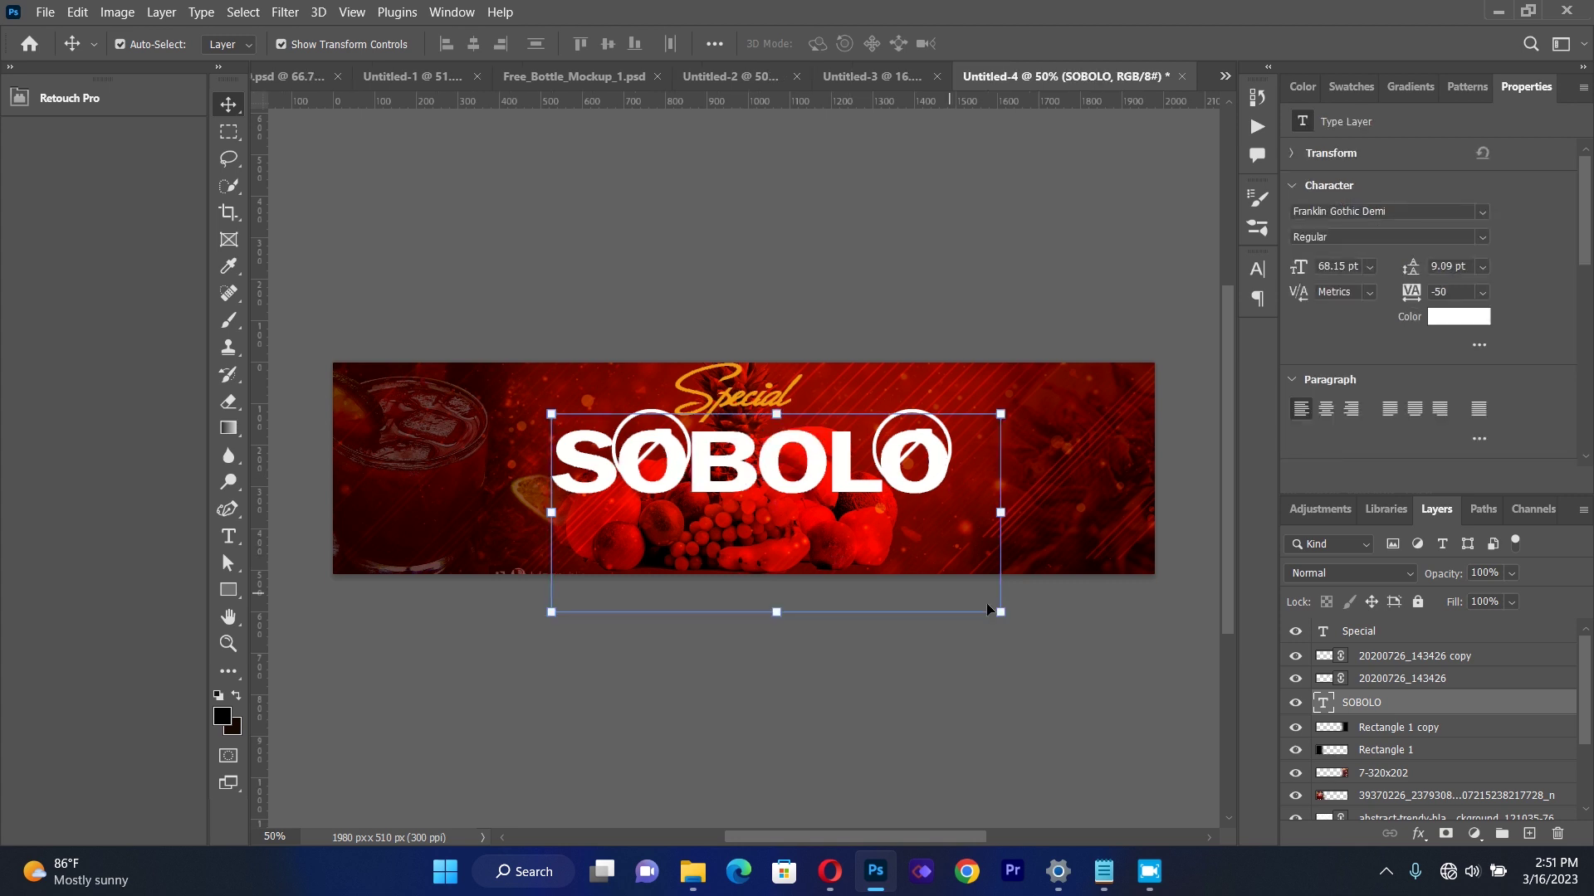
pyautogui.moveTo(996, 604); pyautogui.dragTo(1008, 609)
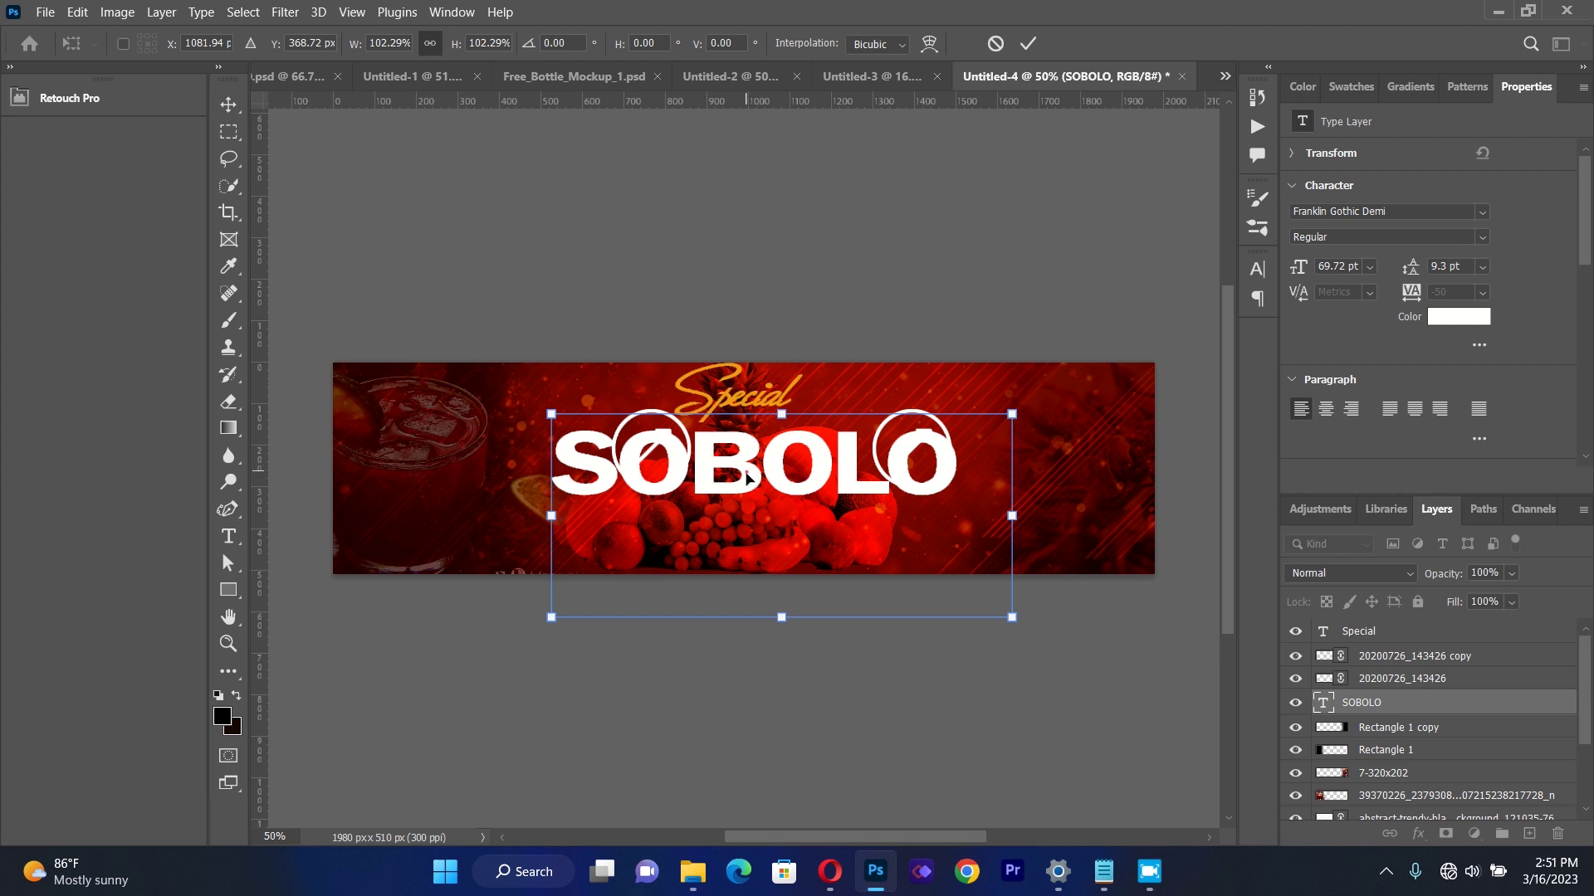
# Shift the SOBOLO title a little further down, fine-tune its height with upward nudges, and commit the transform.
pyautogui.moveTo(748, 476); pyautogui.dragTo(746, 487)
pyautogui.press('Up')
pyautogui.press('Up')
pyautogui.press('Up')
pyautogui.press('Up')
pyautogui.press('Up')
pyautogui.press('Up')
pyautogui.press('Up')
pyautogui.press('Up')
pyautogui.press('Up')
pyautogui.press('Up')
pyautogui.press('Up')
pyautogui.press('Up')
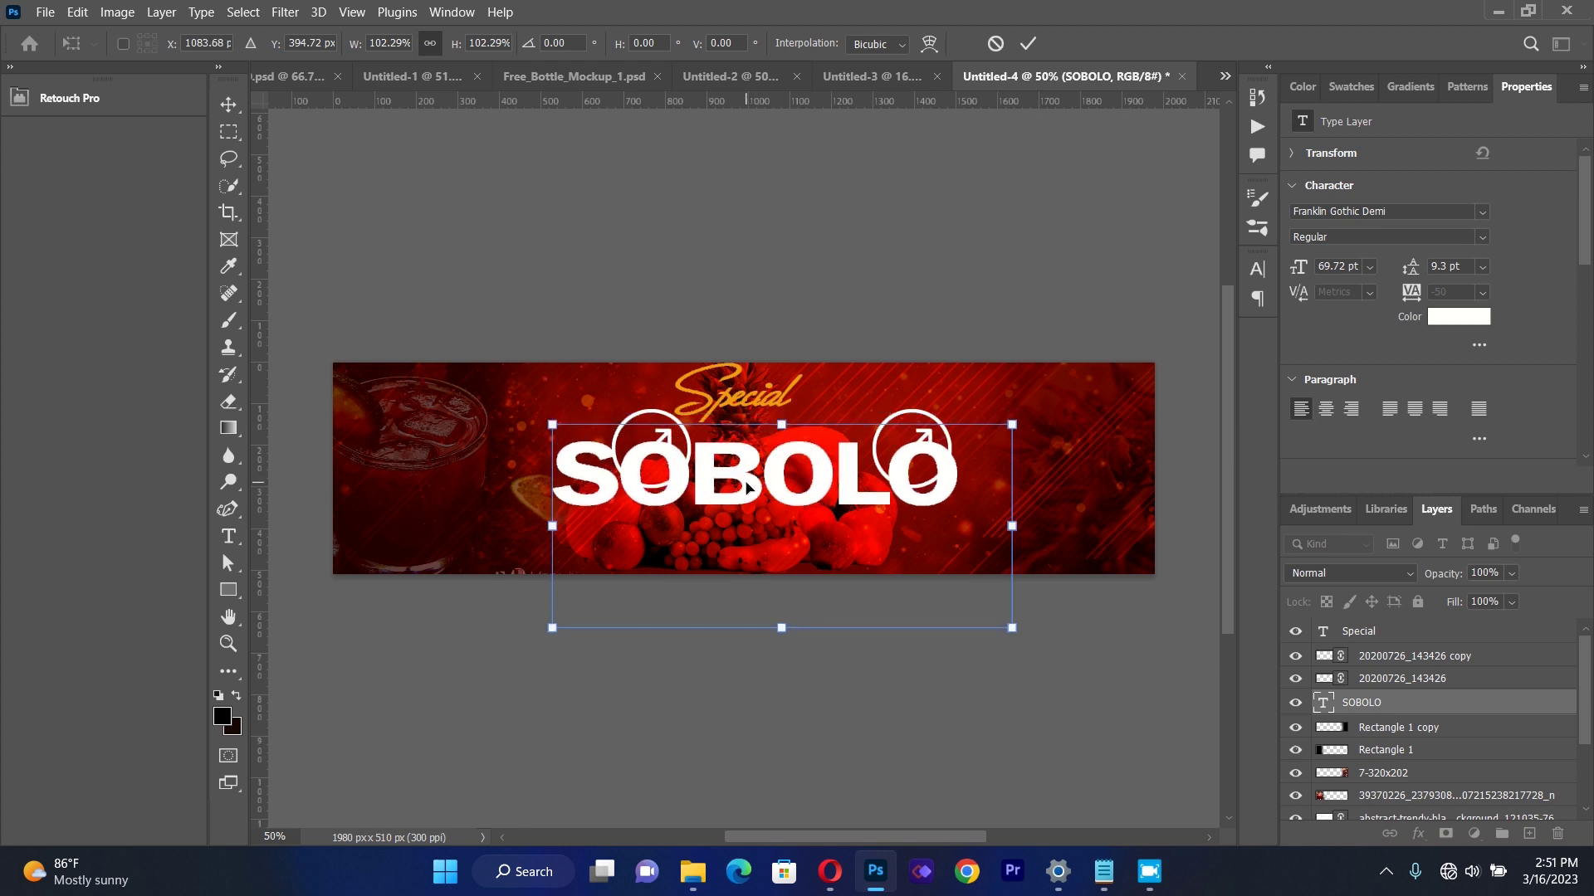
pyautogui.press('Up')
pyautogui.press('Up')
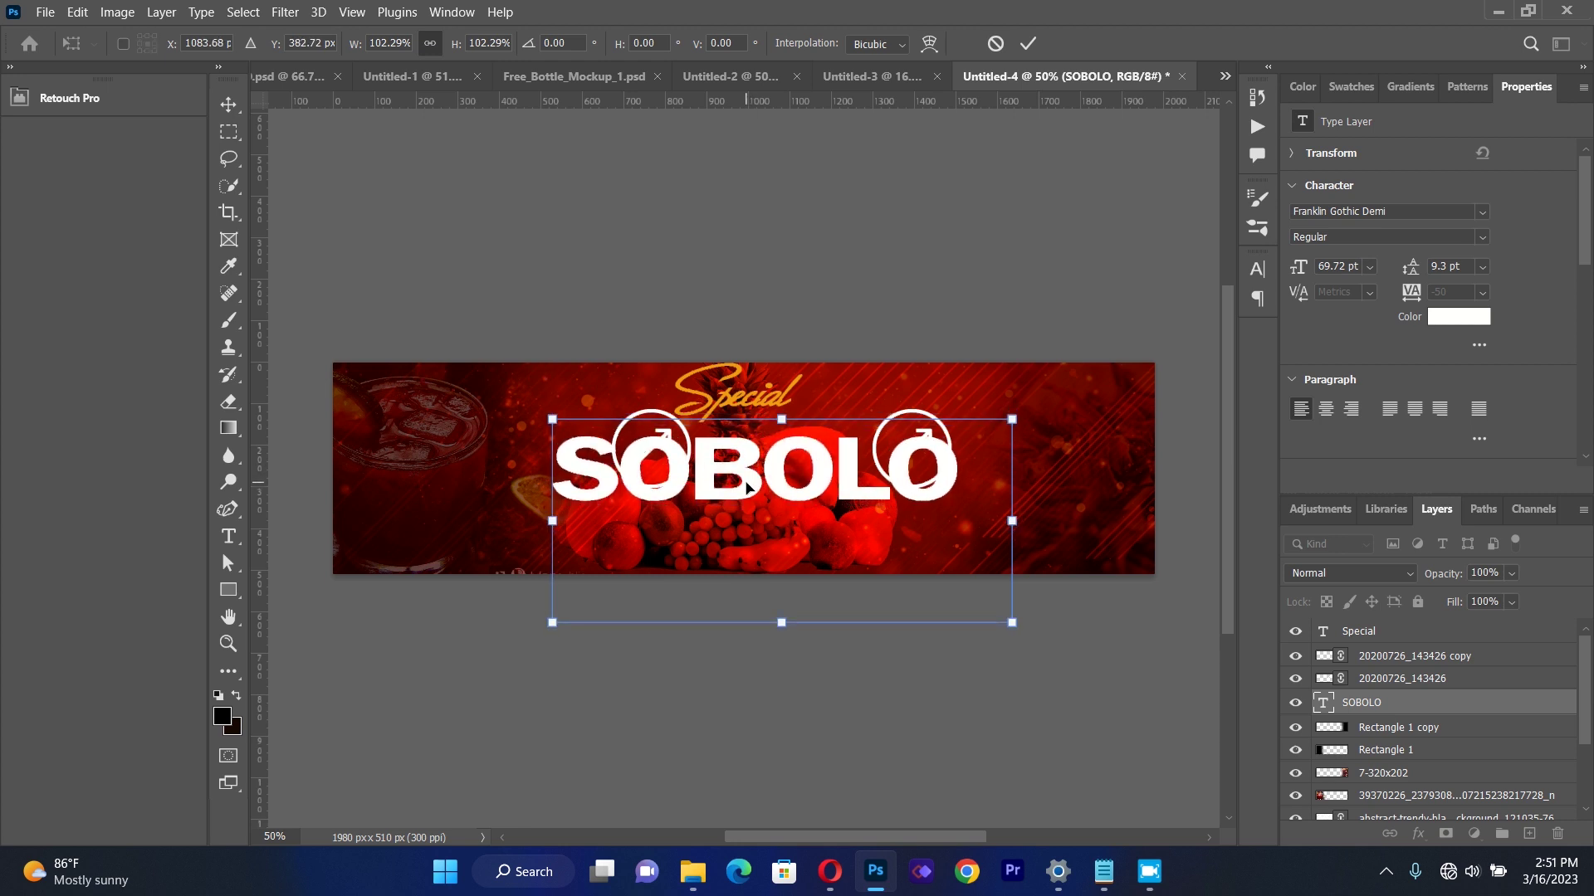
pyautogui.click(429, 219)
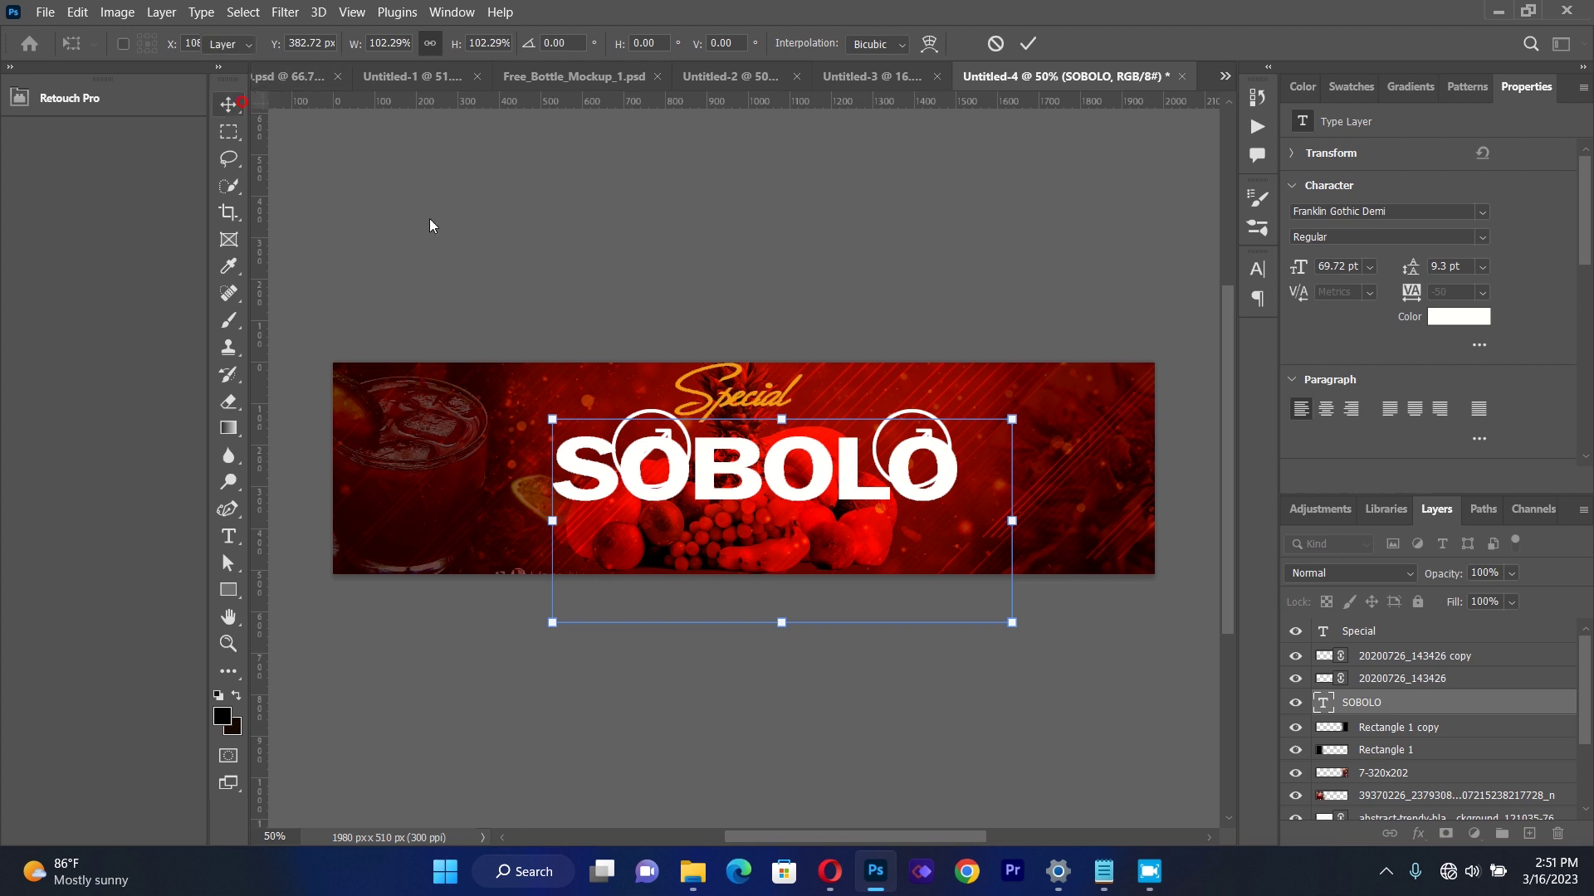
# Move both circular arrow emblems down so they are centred on the two outer O letters of SOBOLO.
pyautogui.moveTo(648, 413); pyautogui.dragTo(649, 437)
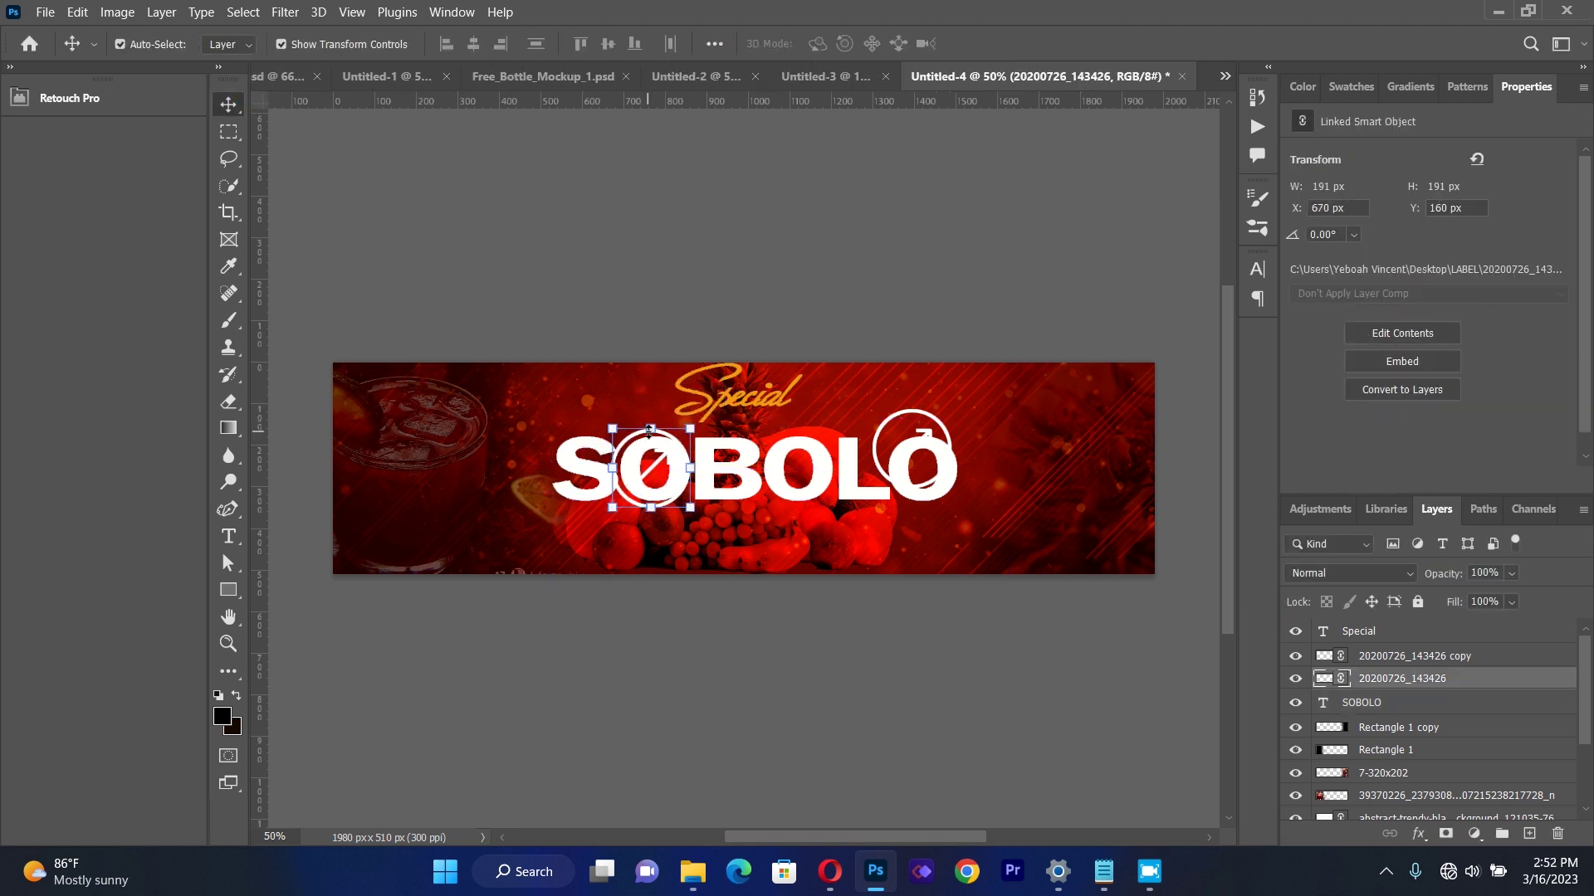
pyautogui.press('Right')
pyautogui.press('Right')
pyautogui.press('Left')
pyautogui.press('Left')
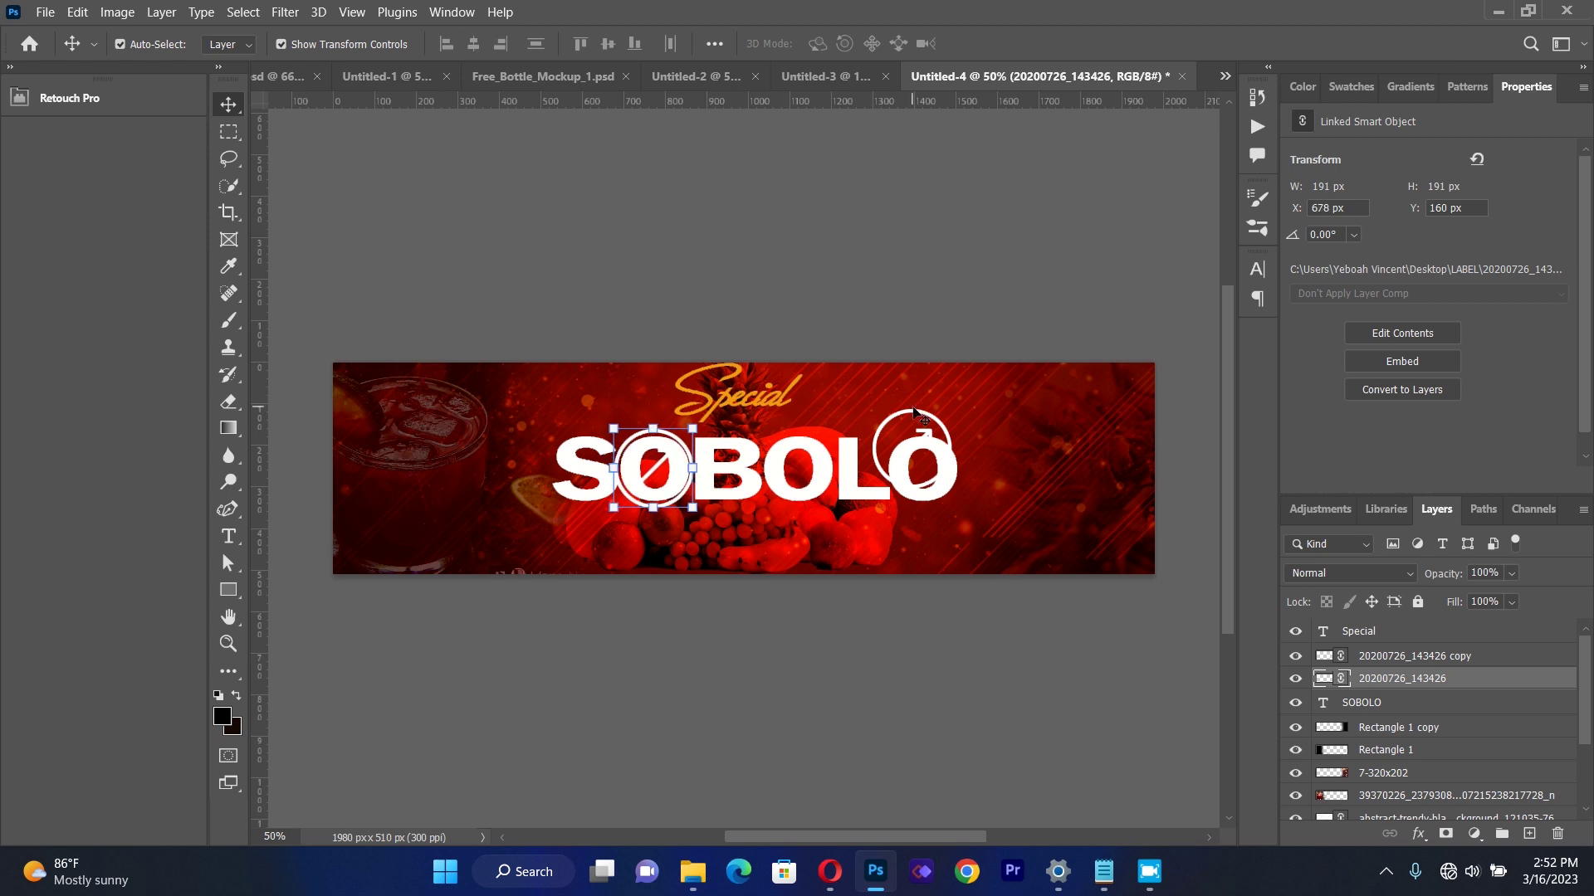
pyautogui.moveTo(916, 412); pyautogui.dragTo(922, 430)
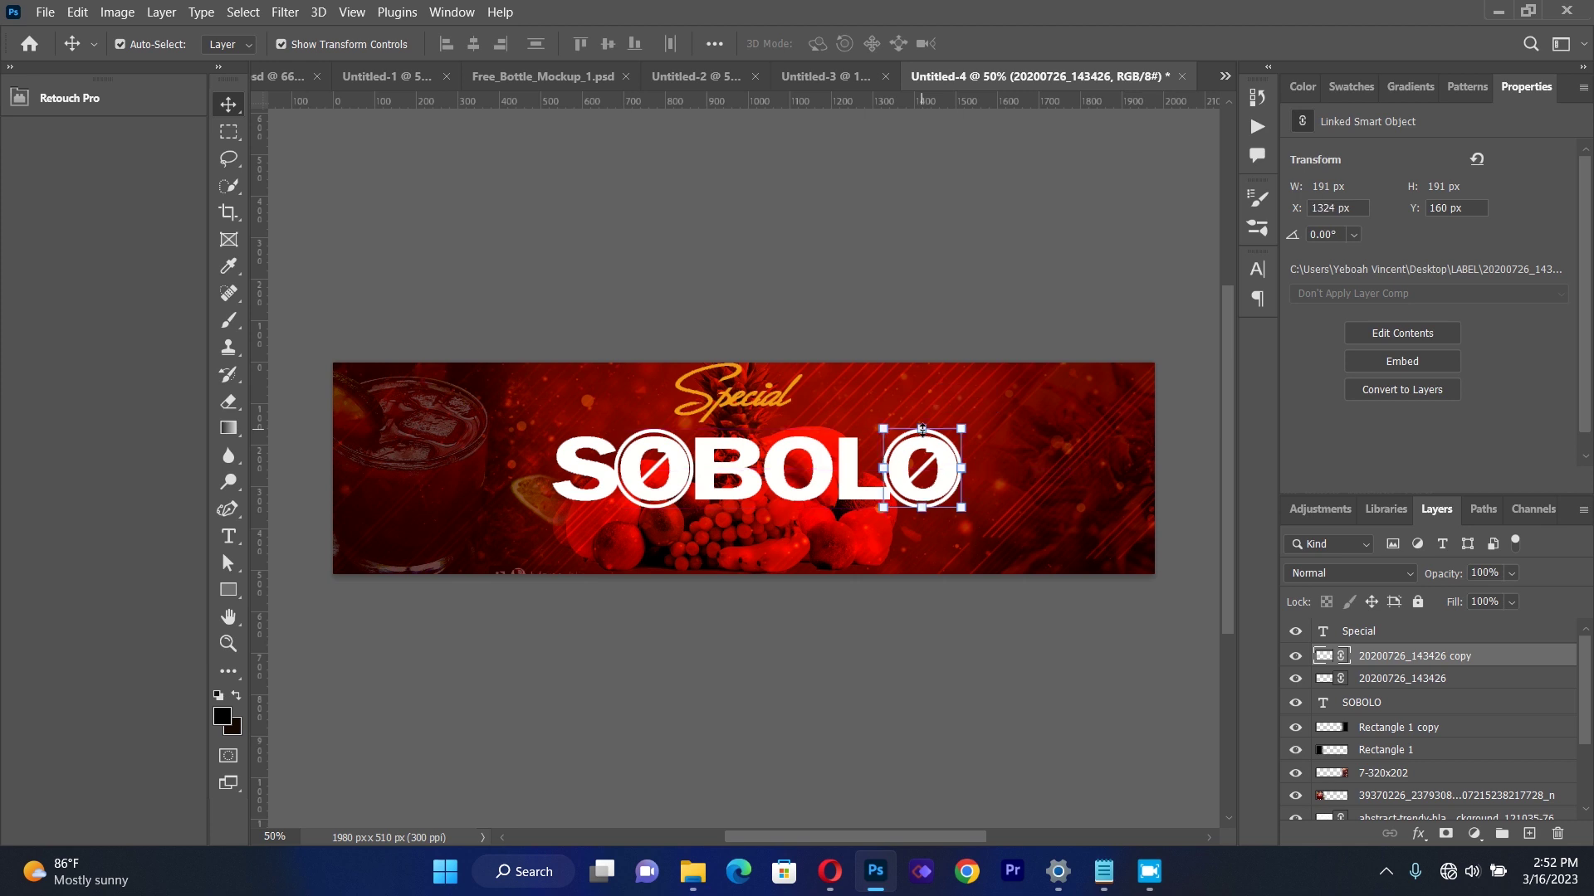
pyautogui.click(928, 385)
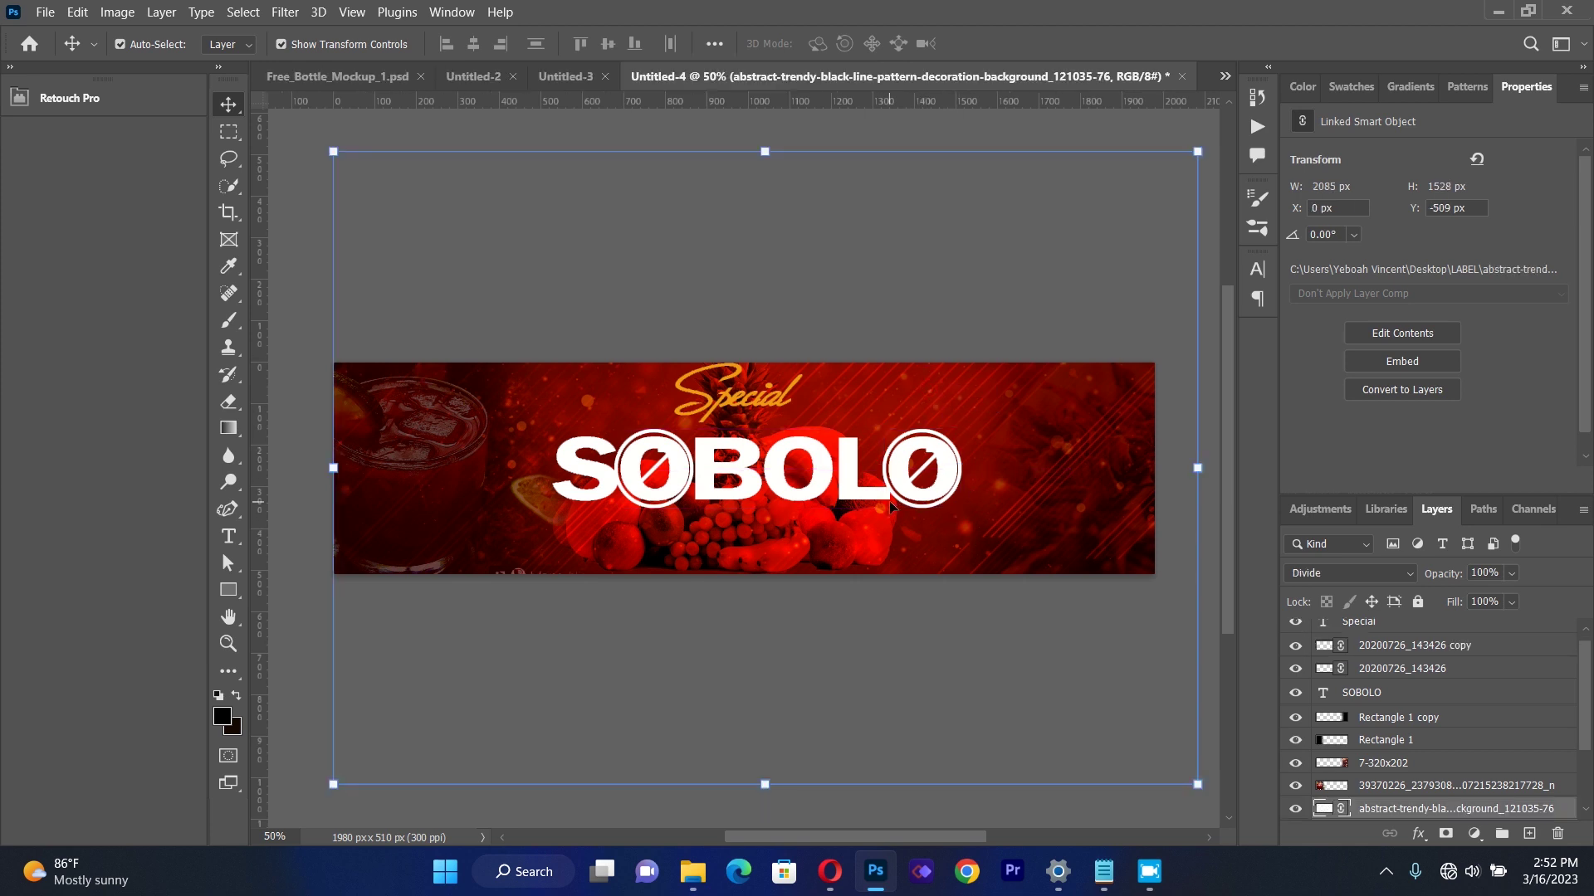
# Move the Special text slightly down and right, and enlarge it a little.
pyautogui.moveTo(762, 407); pyautogui.dragTo(774, 411)
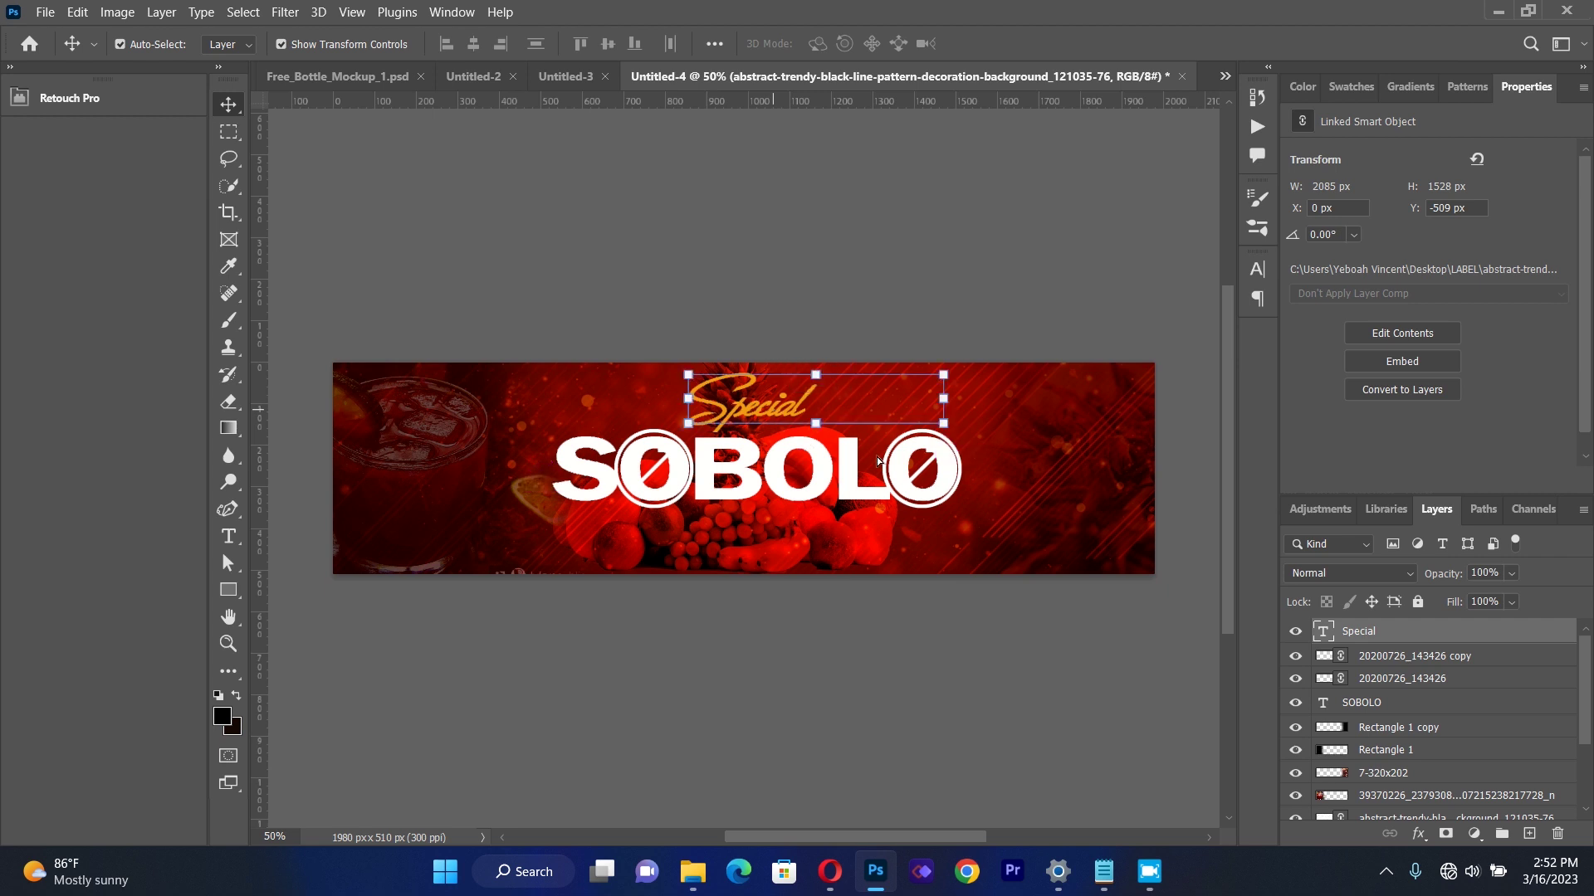
pyautogui.click(949, 420)
pyautogui.moveTo(953, 426)
pyautogui.mouseDown()
pyautogui.moveTo(953, 408)
pyautogui.moveTo(967, 451)
pyautogui.mouseUp()
# Nudge the enlarged Special text left and adjust its height so it sits just above the BO of SOBOLO.
pyautogui.press('Left')
pyautogui.press('Left')
pyautogui.press('Left')
pyautogui.press('Left')
pyautogui.press('Left')
pyautogui.press('Left')
pyautogui.press('Left')
pyautogui.press('Left')
pyautogui.press('Left')
pyautogui.press('Left')
pyautogui.press('Down')
pyautogui.press('Down')
pyautogui.press('Down')
pyautogui.press('Down')
pyautogui.press('Down')
pyautogui.press('Down')
pyautogui.press('Down')
pyautogui.press('Down')
pyautogui.press('Down')
pyautogui.press('Down')
pyautogui.press('Down')
pyautogui.press('Down')
pyautogui.press('Down')
pyautogui.press('Down')
pyautogui.press('Left')
pyautogui.press('Left')
pyautogui.press('Left')
pyautogui.press('Left')
pyautogui.press('Left')
pyautogui.press('Left')
pyautogui.press('Left')
pyautogui.press('Left')
pyautogui.press('Left')
pyautogui.press('Left')
pyautogui.press('Left')
pyautogui.press('Left')
pyautogui.press('Up')
pyautogui.press('Up')
pyautogui.press('Up')
pyautogui.press('Up')
pyautogui.press('Up')
pyautogui.press('Up')
pyautogui.press('Up')
pyautogui.press('Up')
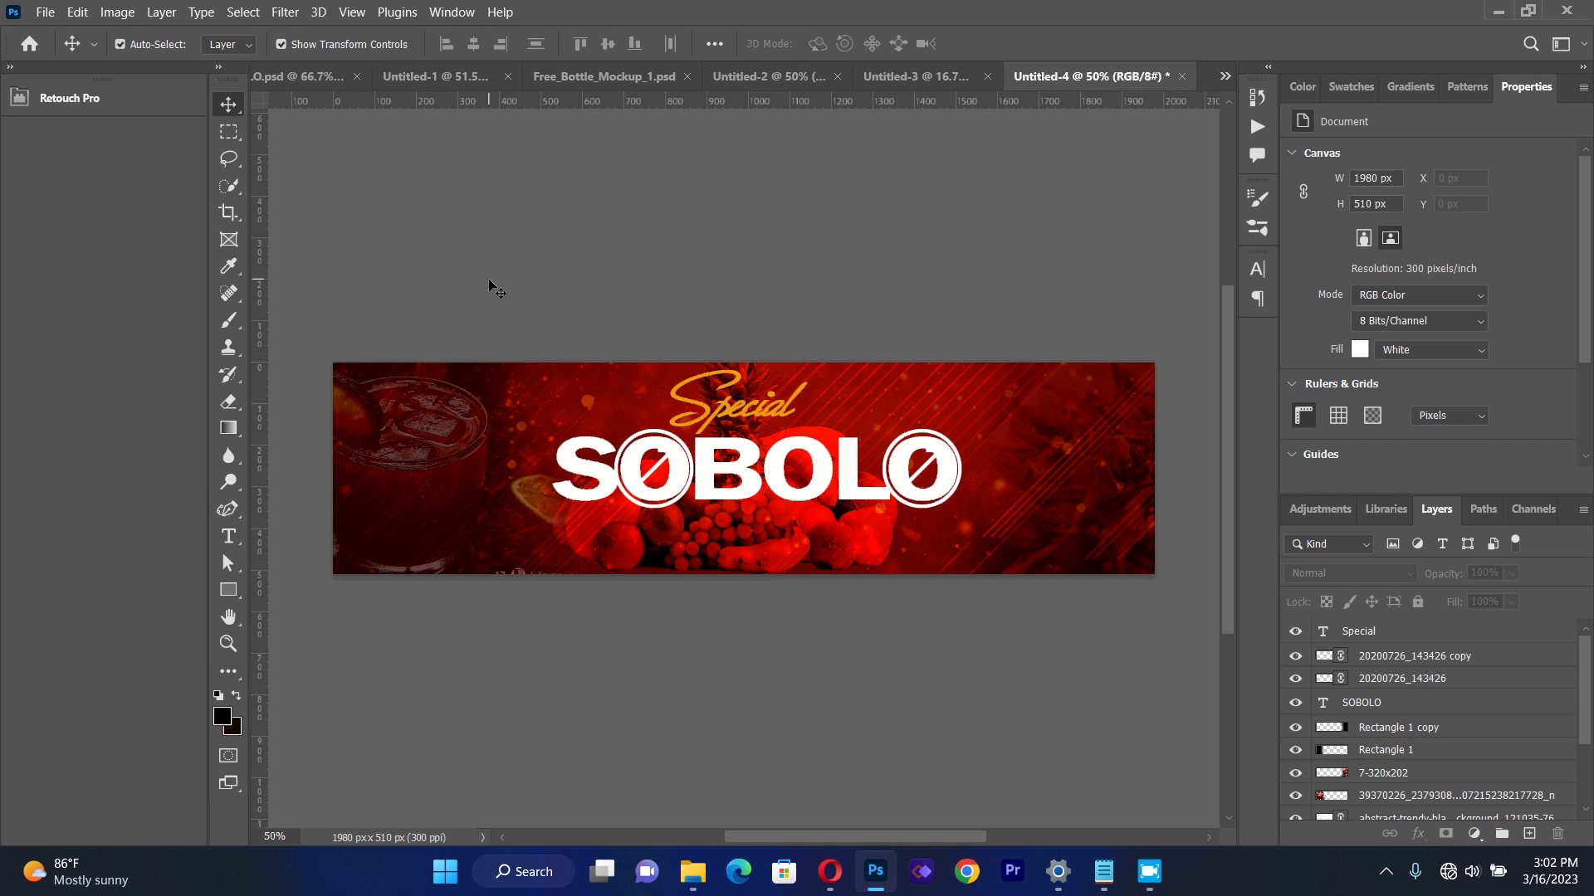
# Create a paragraph text box over the drink glass and clear its placeholder text.
pyautogui.click(228, 536)
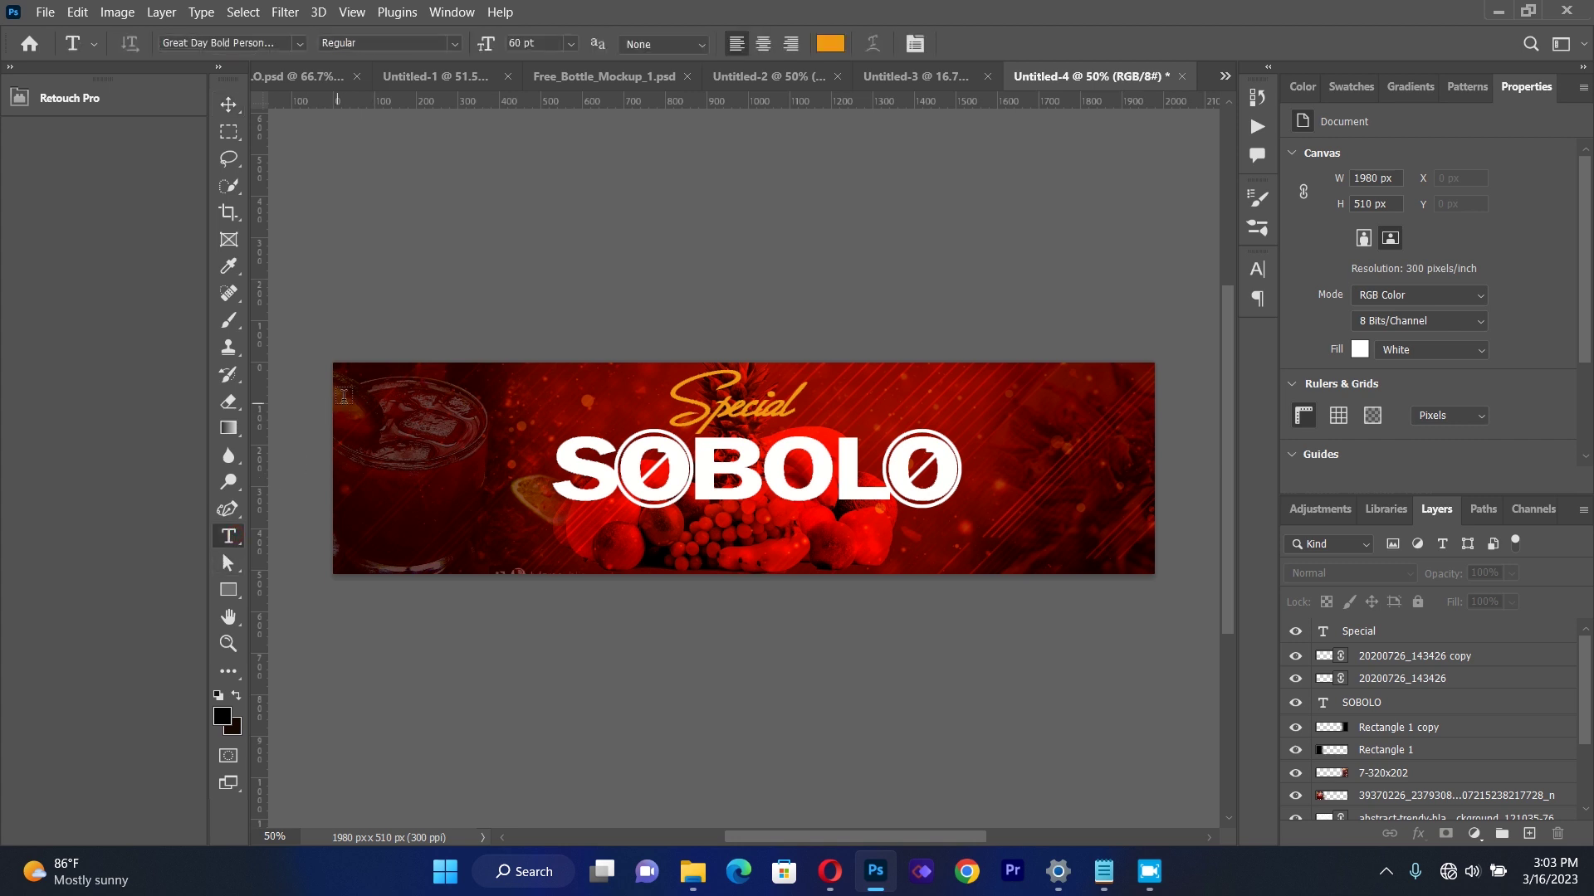
pyautogui.moveTo(347, 396); pyautogui.dragTo(551, 554)
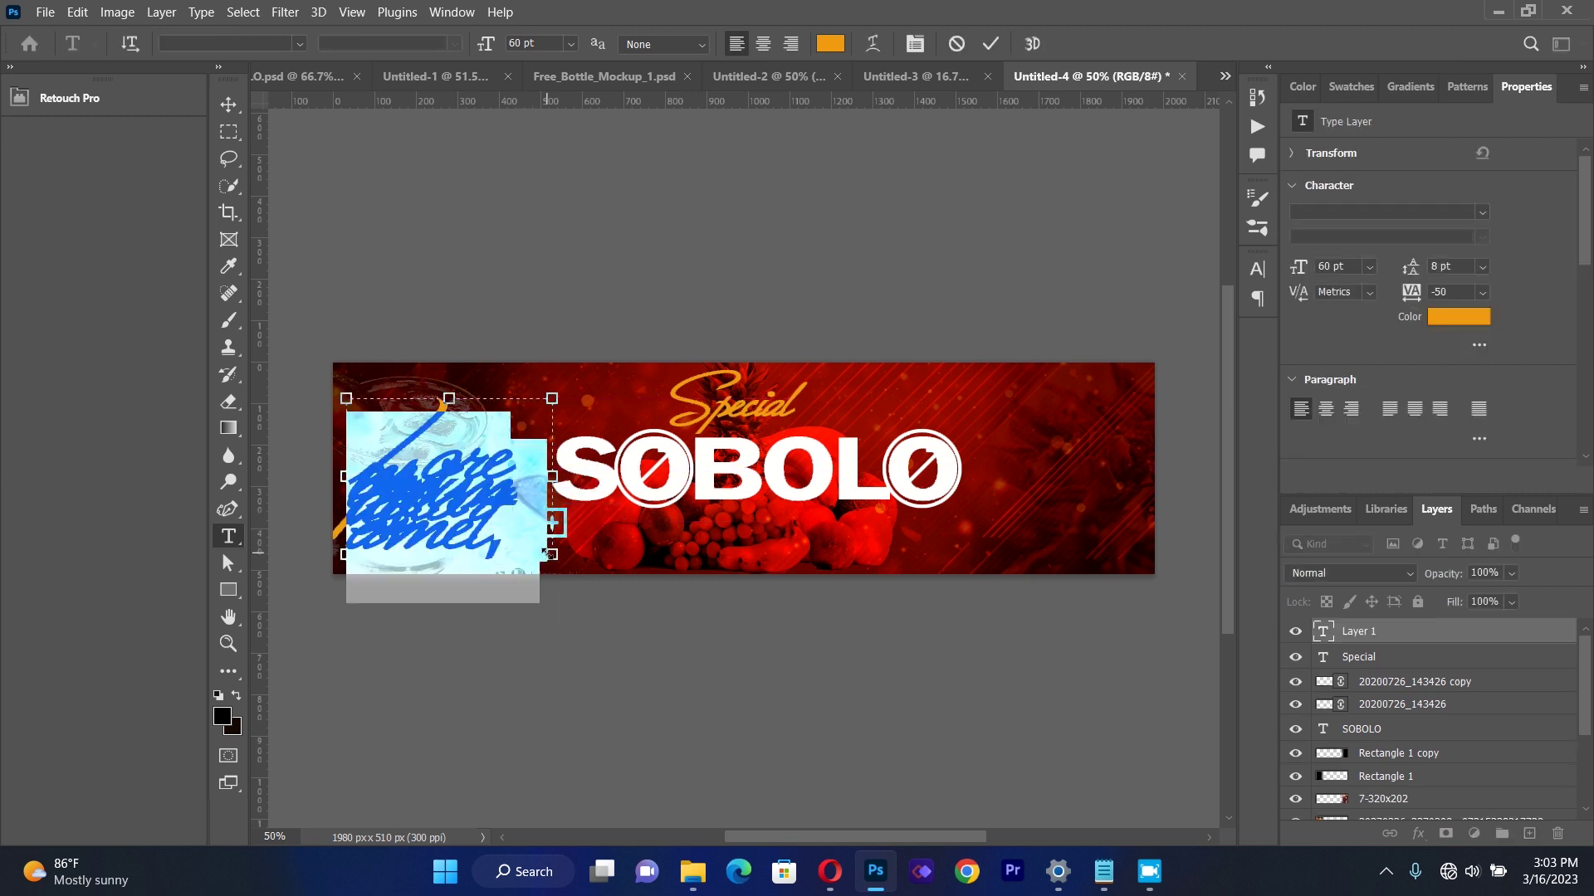
pyautogui.press('BackSpace')
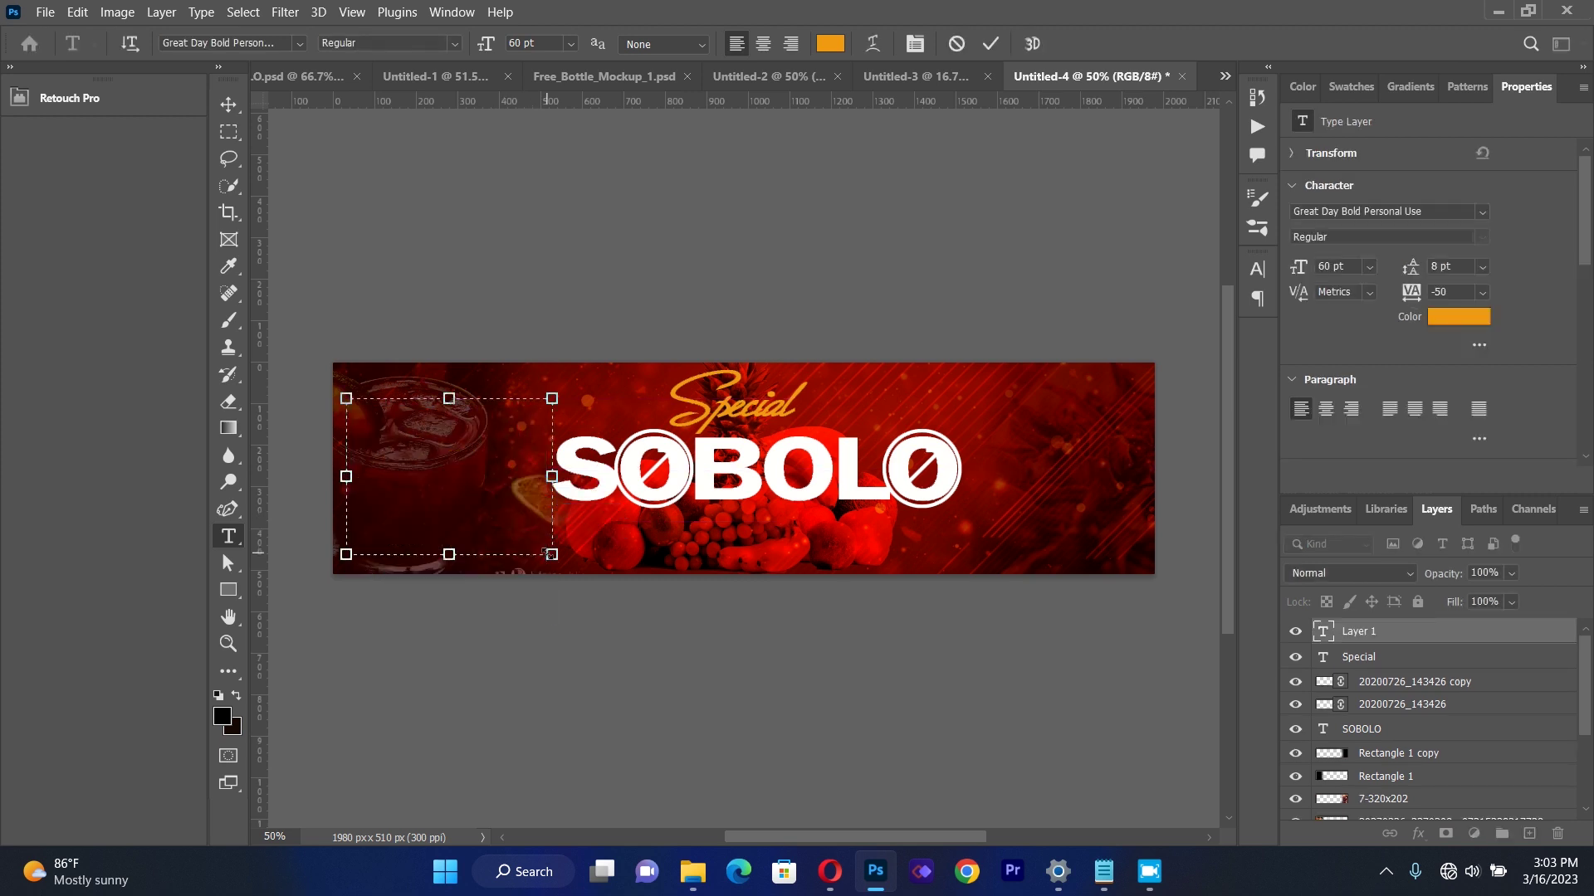
# Switch to sobolo text.txt in Notepad, copy the ingredient list from Hibiscus Leaf to Water, and return to the label in Photoshop.
pyautogui.click(1094, 882)
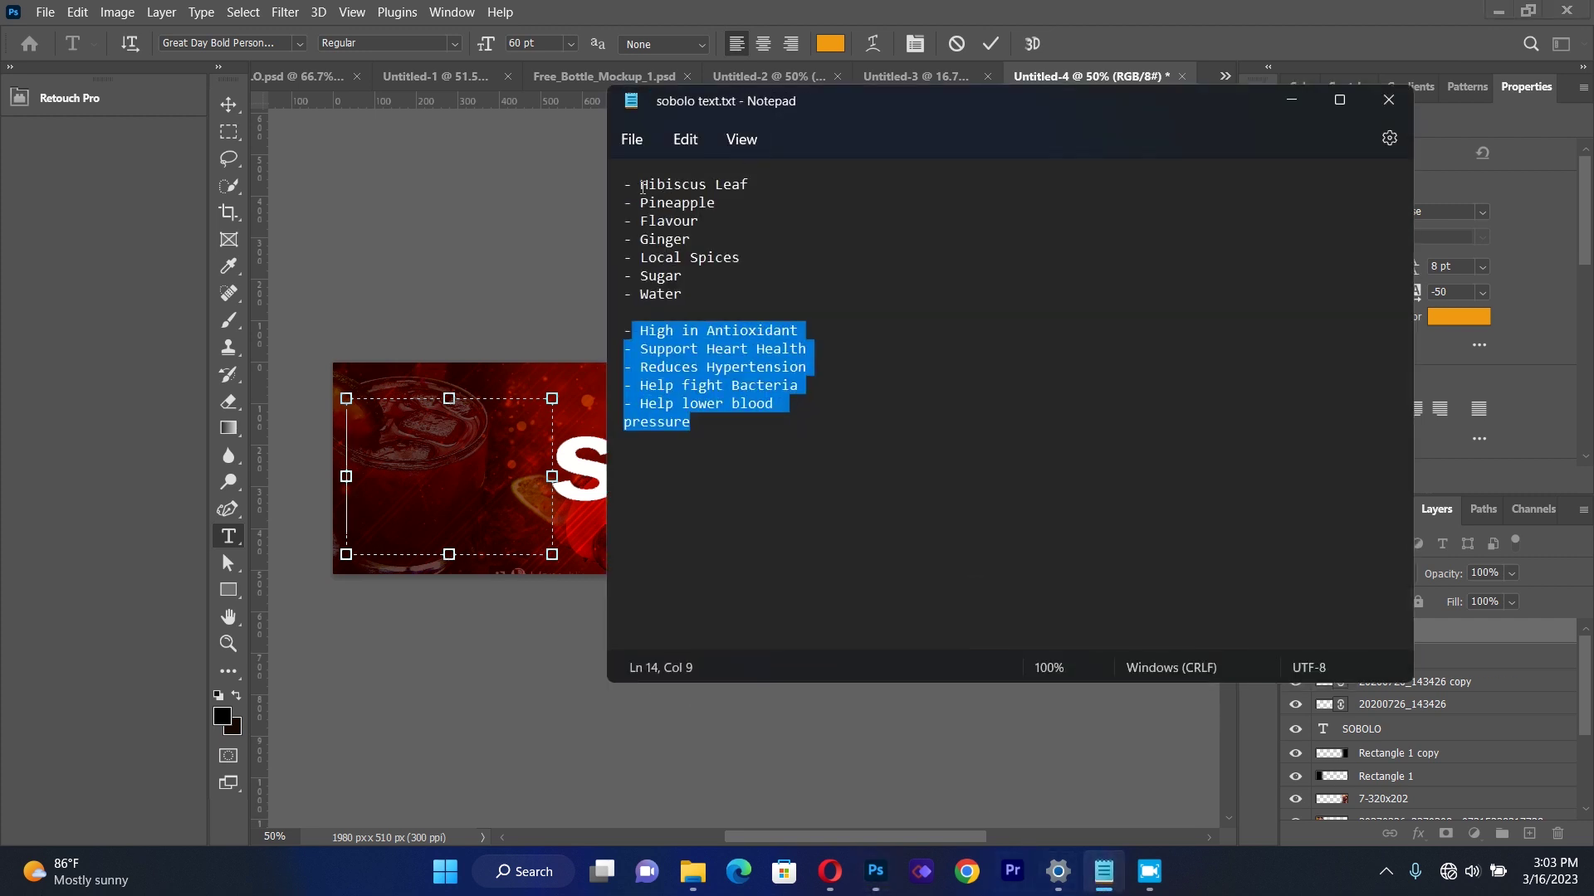
pyautogui.moveTo(641, 183); pyautogui.dragTo(698, 289)
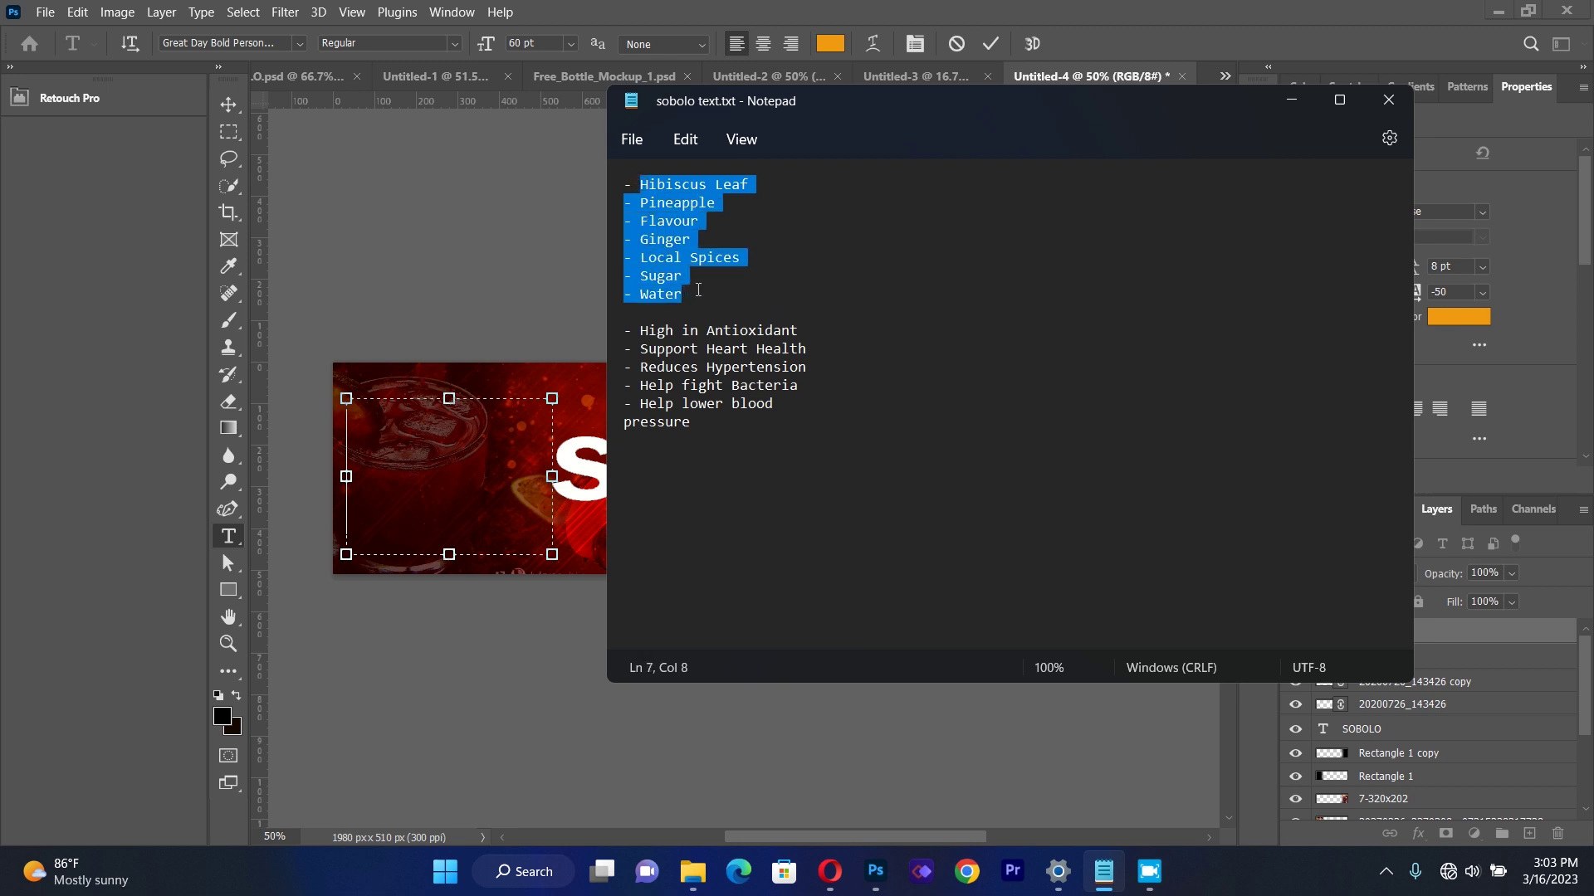
pyautogui.rightClick(678, 255)
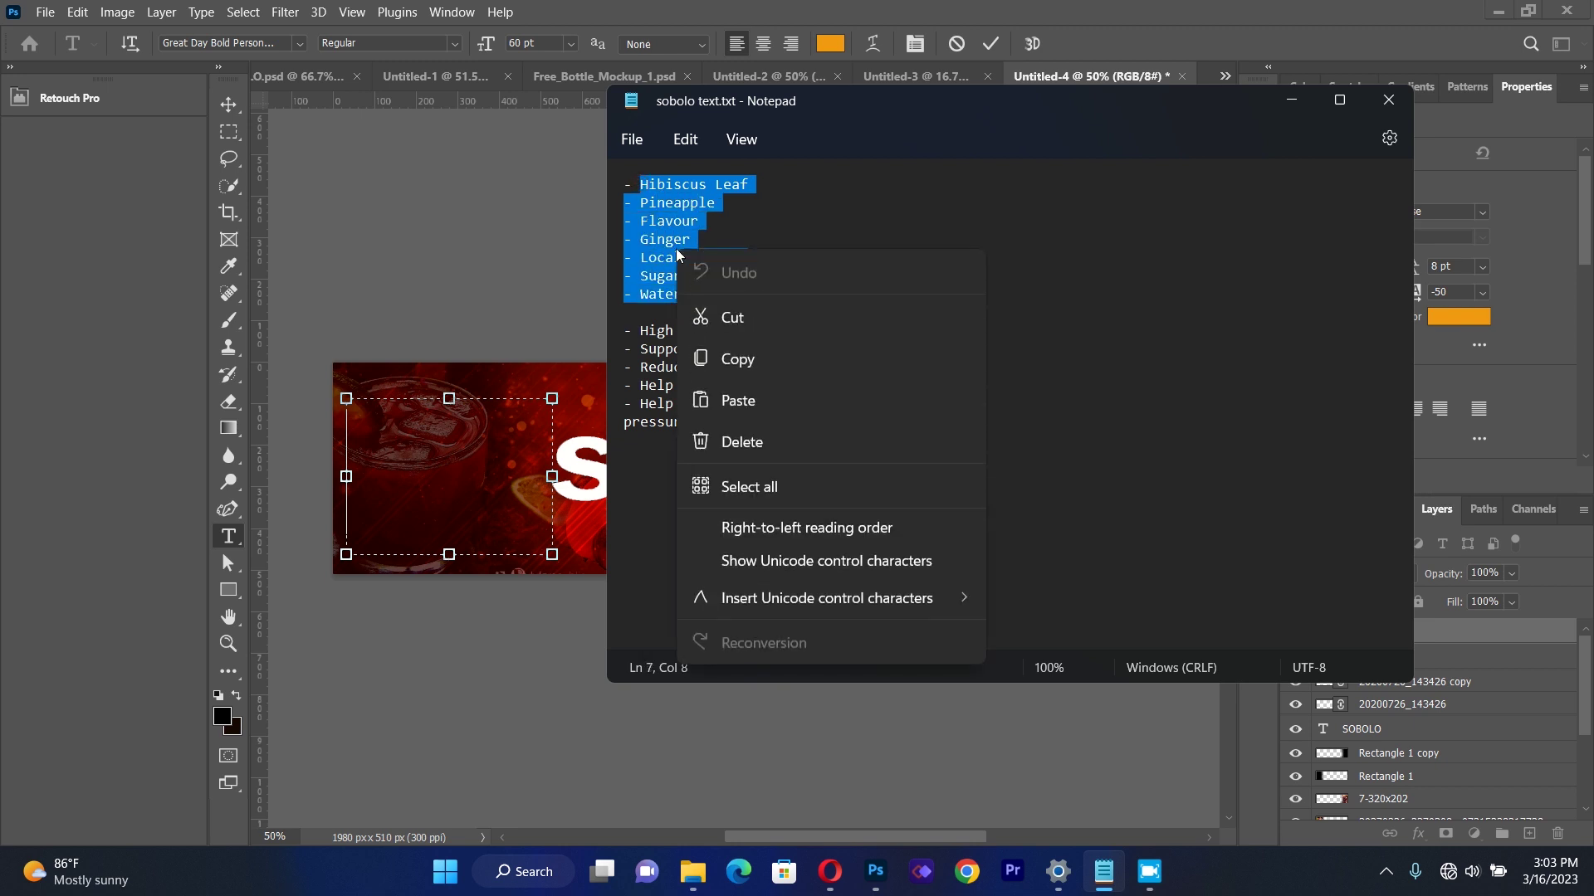
pyautogui.click(730, 359)
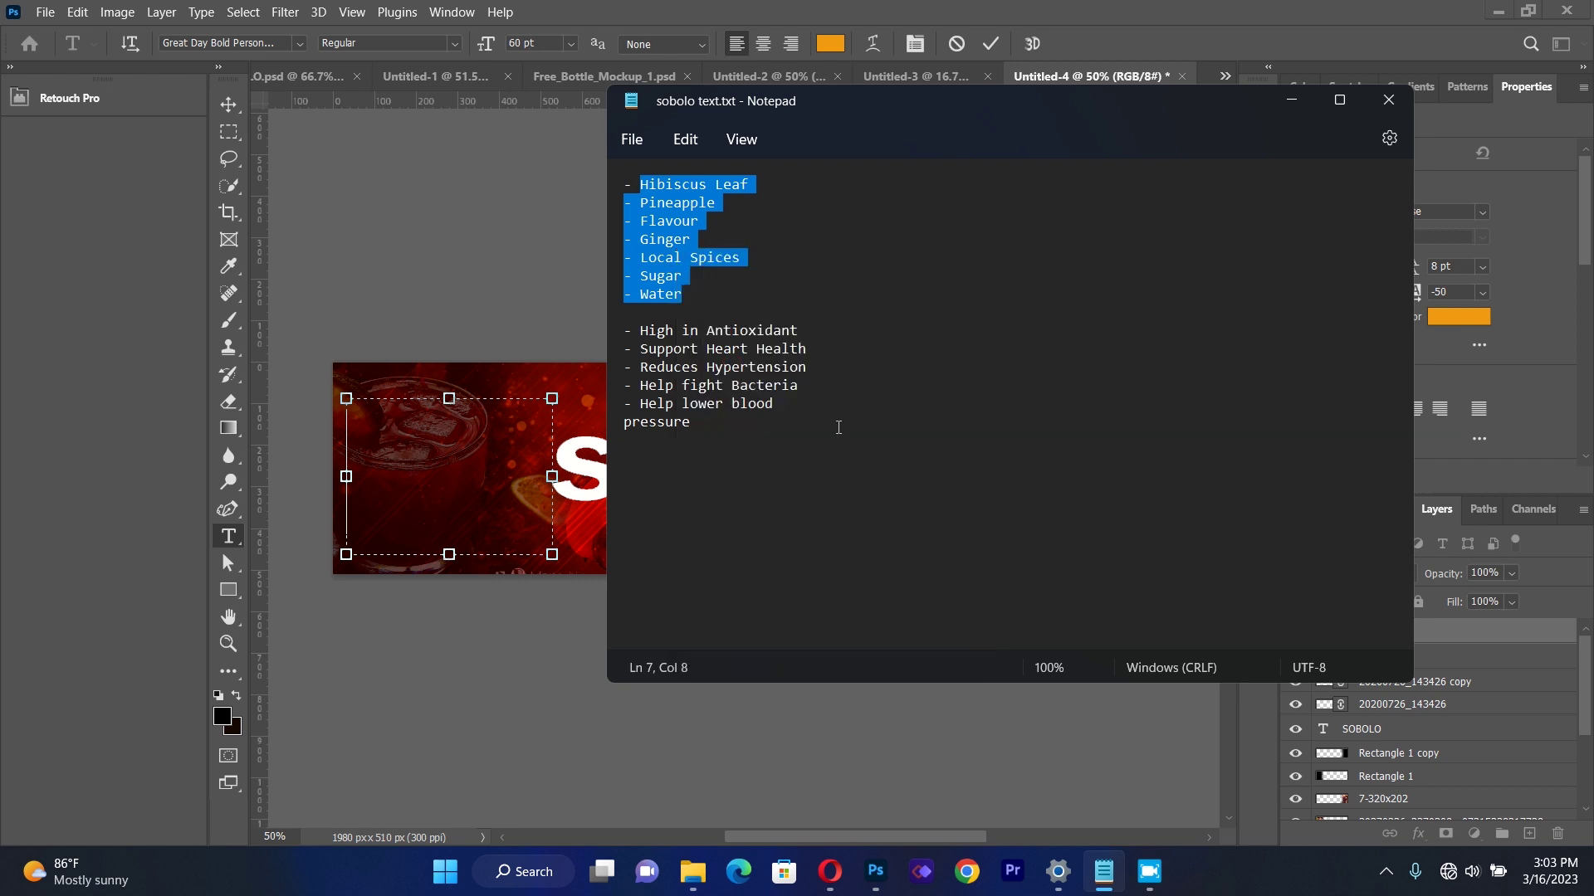
pyautogui.click(930, 754)
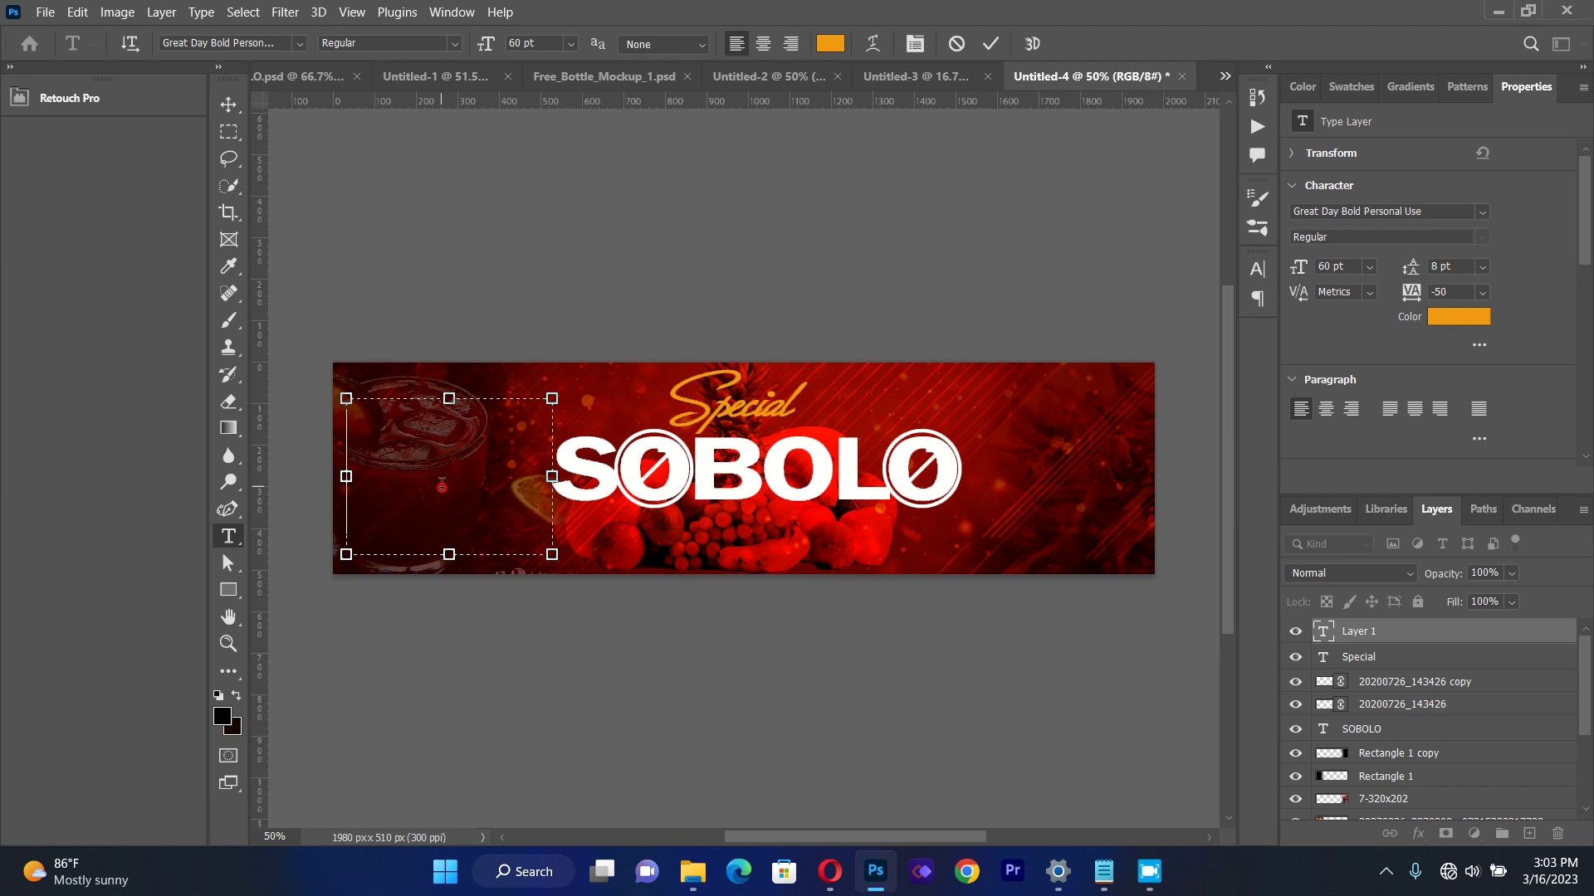
# Paste the copied ingredient list into the text box and format it in Roboto at 10.25 pt.
pyautogui.hotkey('ctrl', 'v')
pyautogui.hotkey('ctrl', 'a')
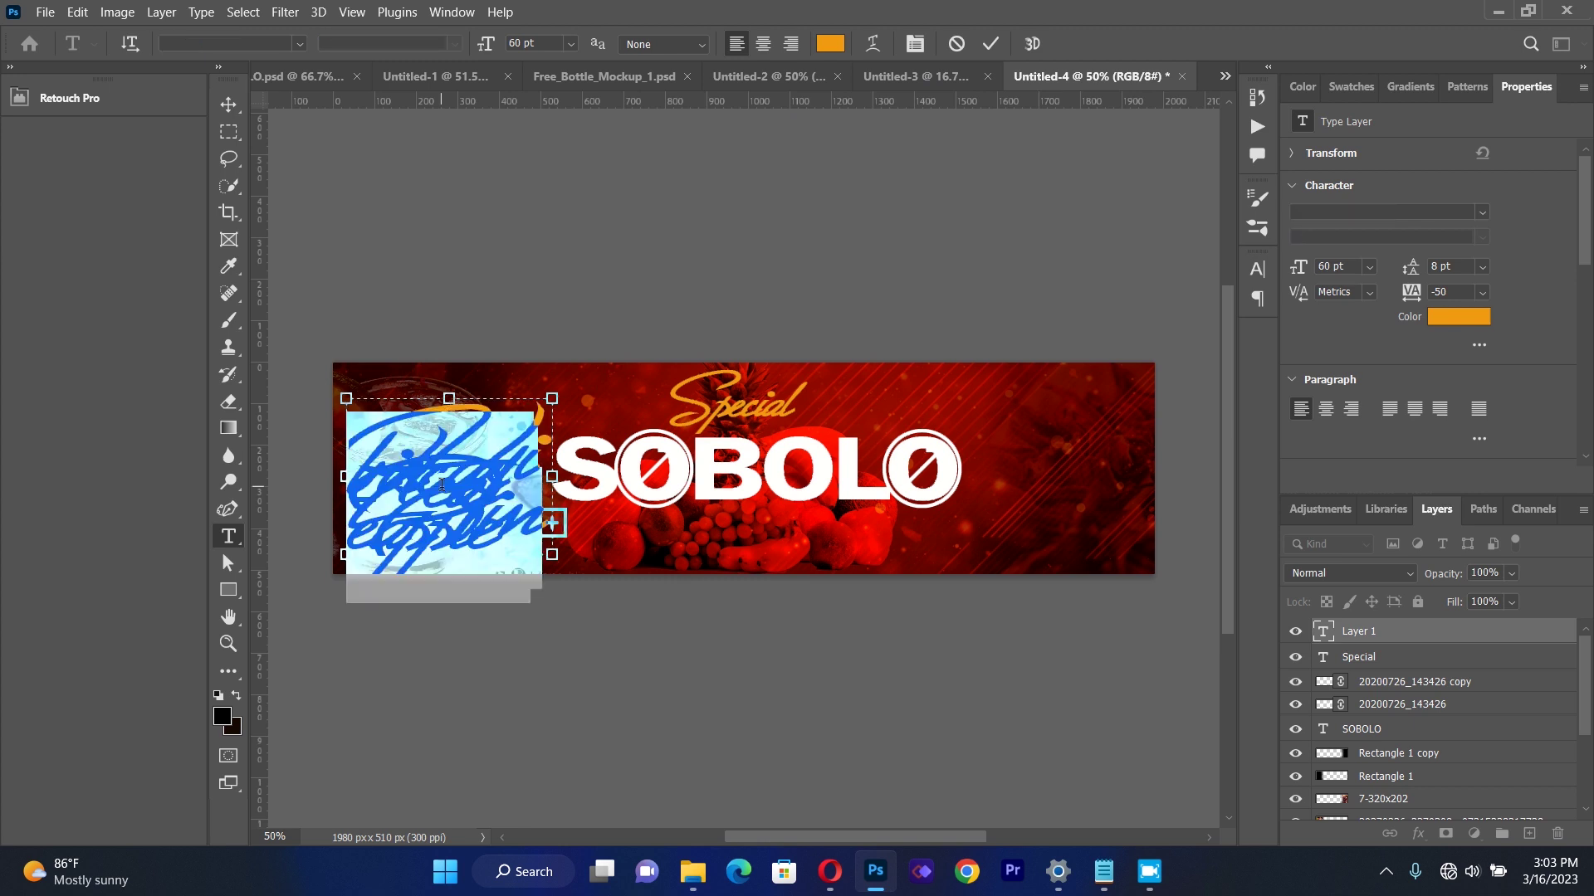
pyautogui.click(299, 43)
pyautogui.click(286, 107)
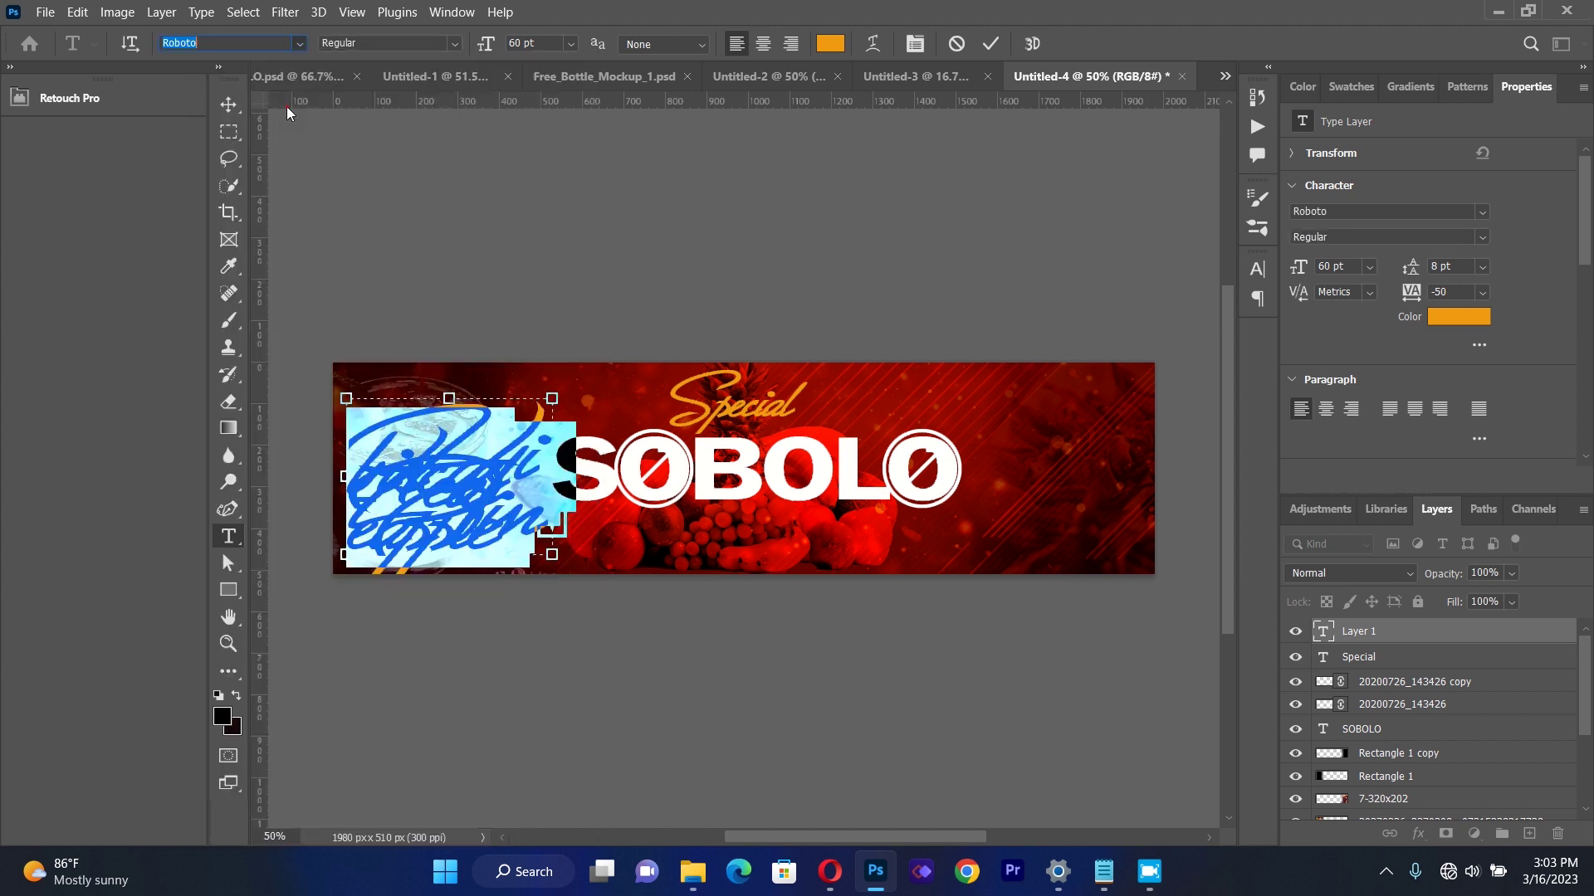
pyautogui.click(571, 44)
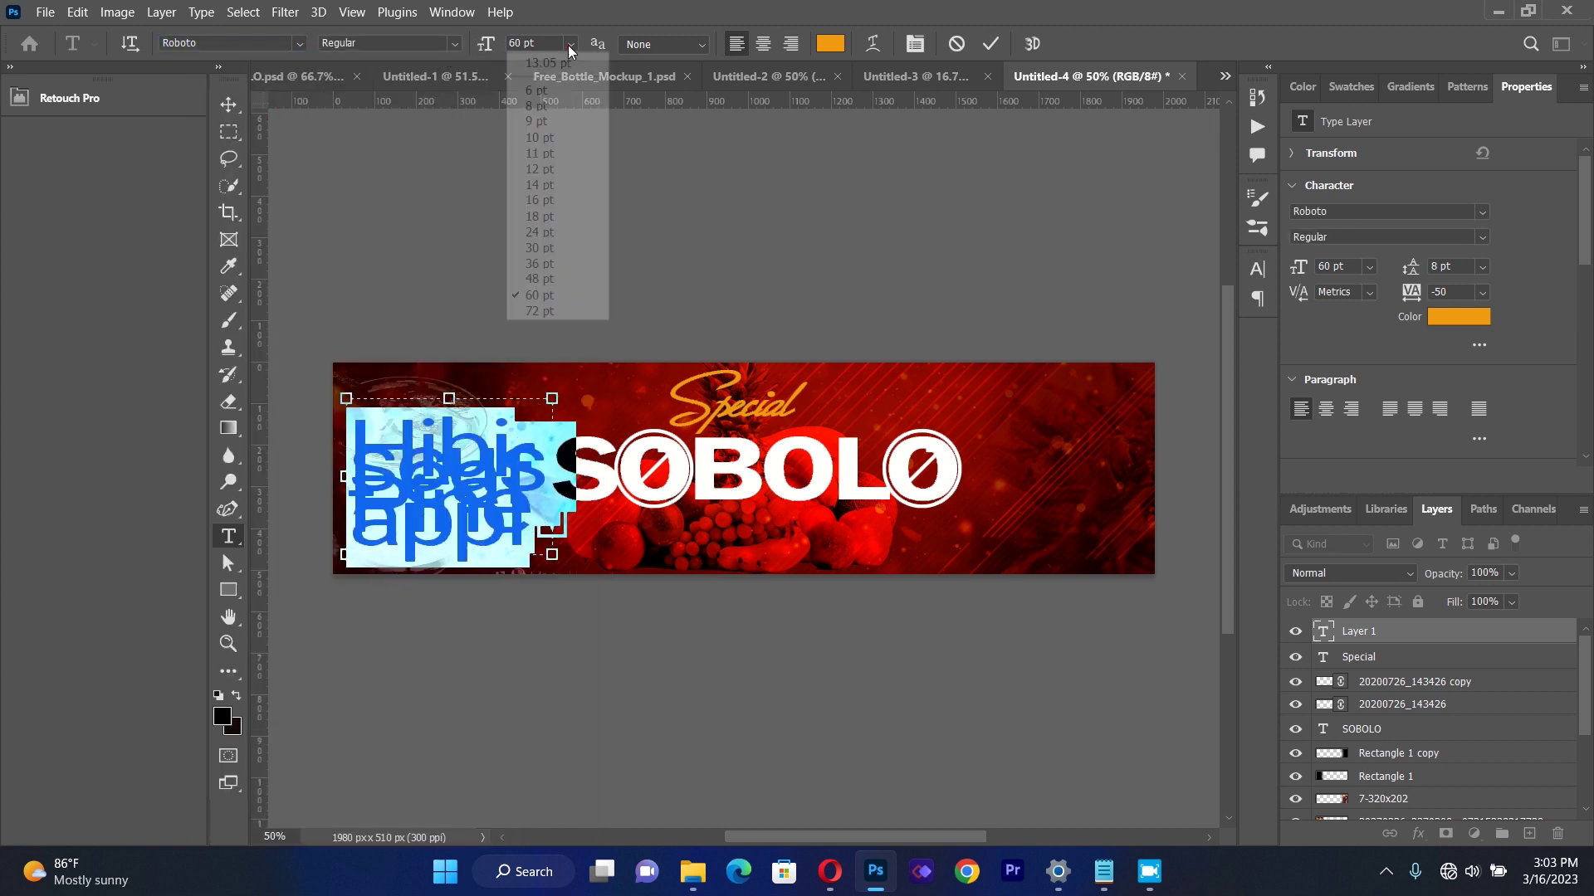
pyautogui.click(557, 137)
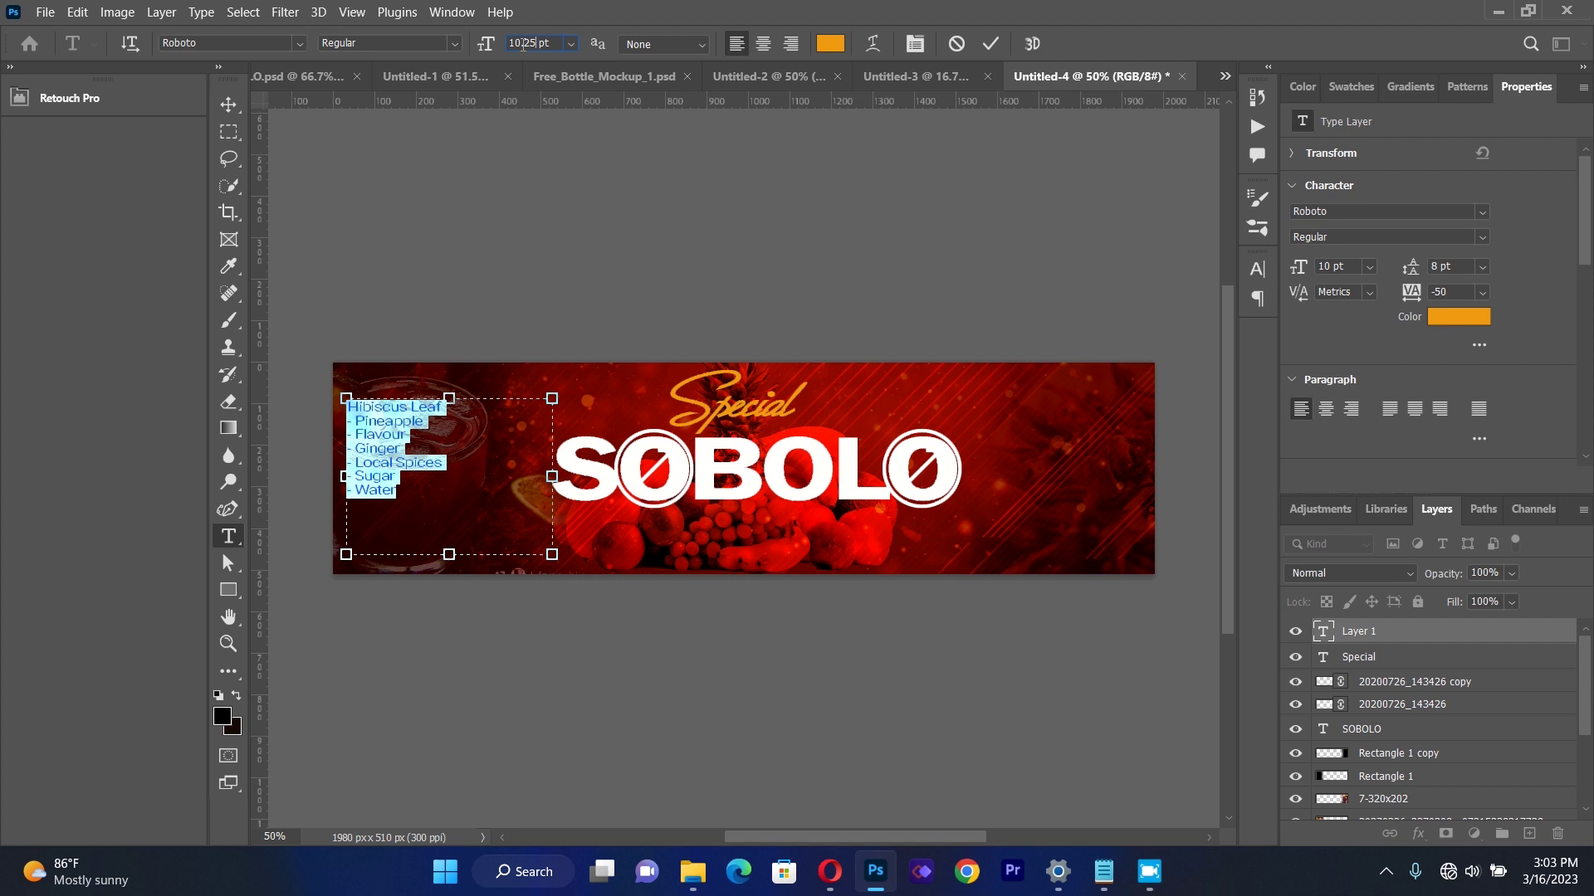
pyautogui.click(529, 112)
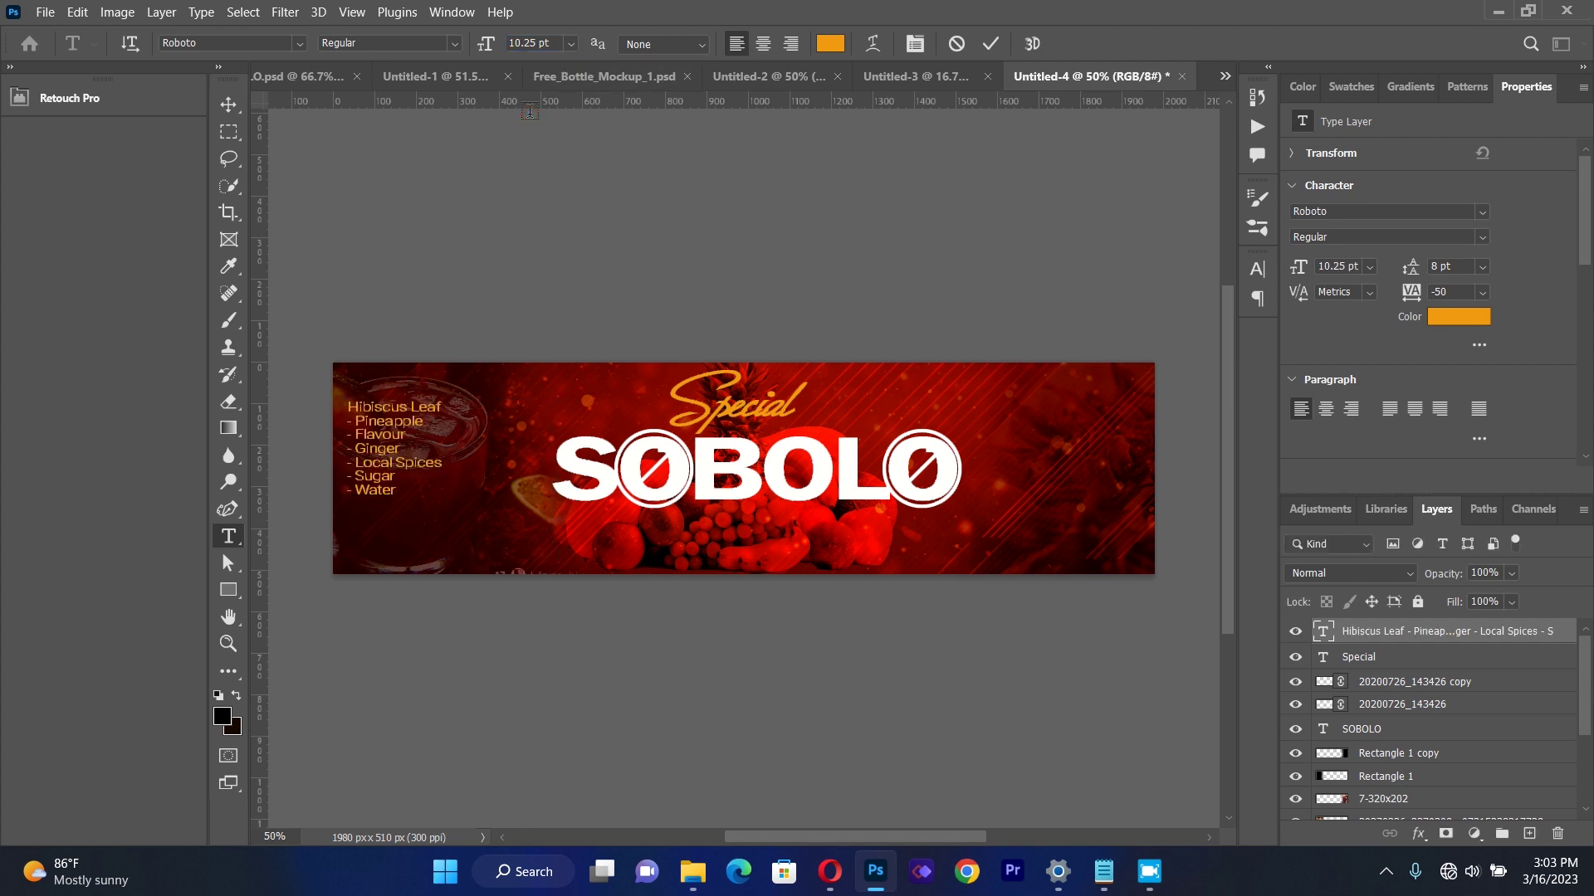
# Set the leading of the whole ingredient list to 9.52 pt.
pyautogui.moveTo(351, 408); pyautogui.dragTo(461, 498)
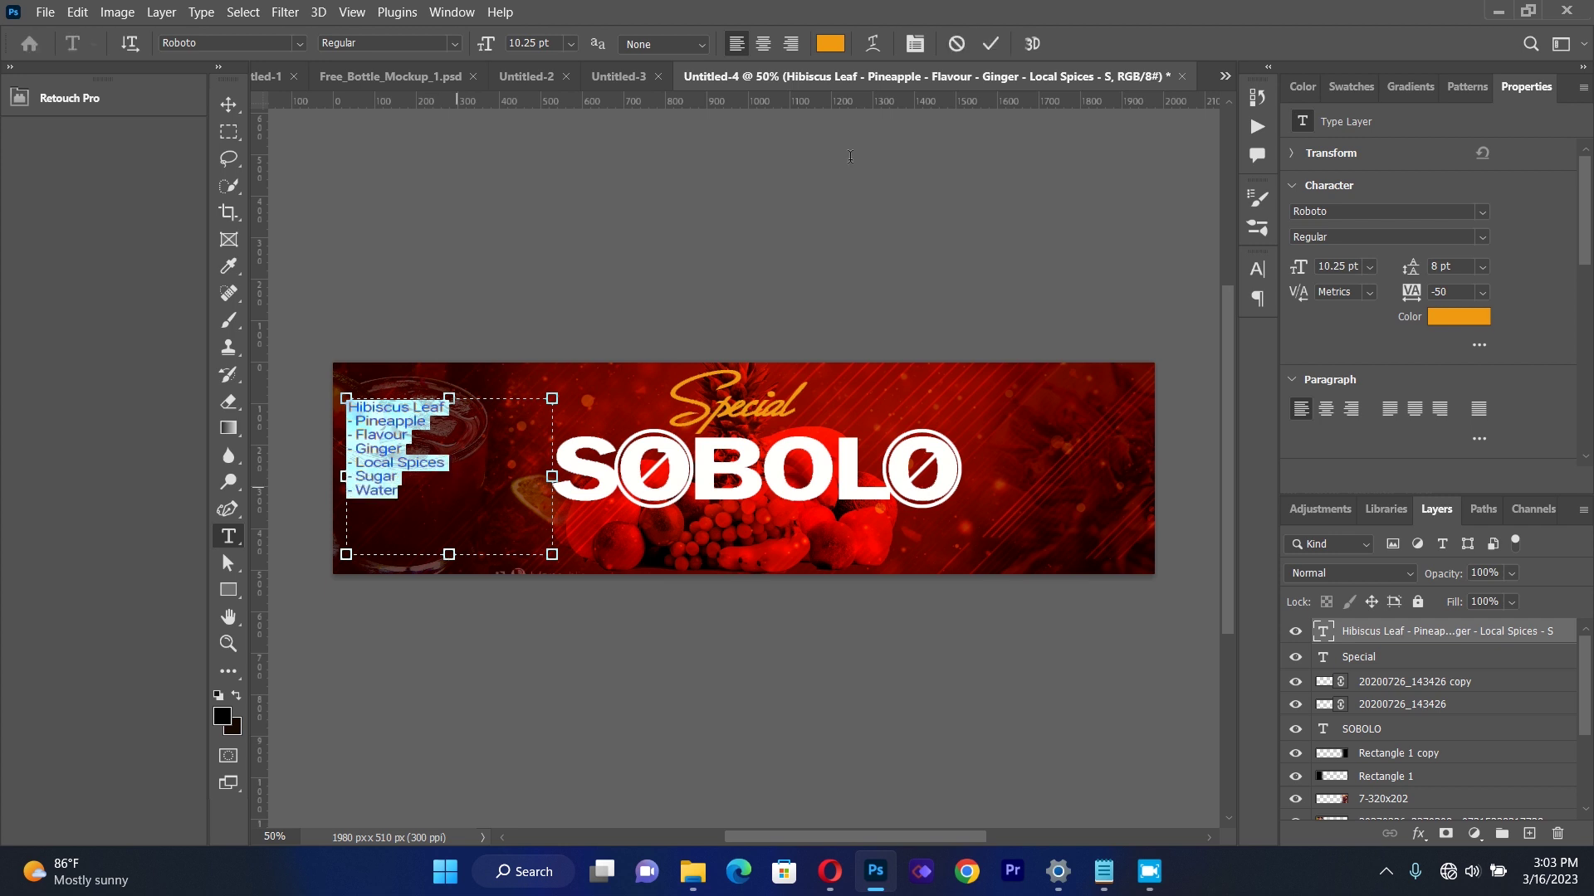
pyautogui.click(915, 43)
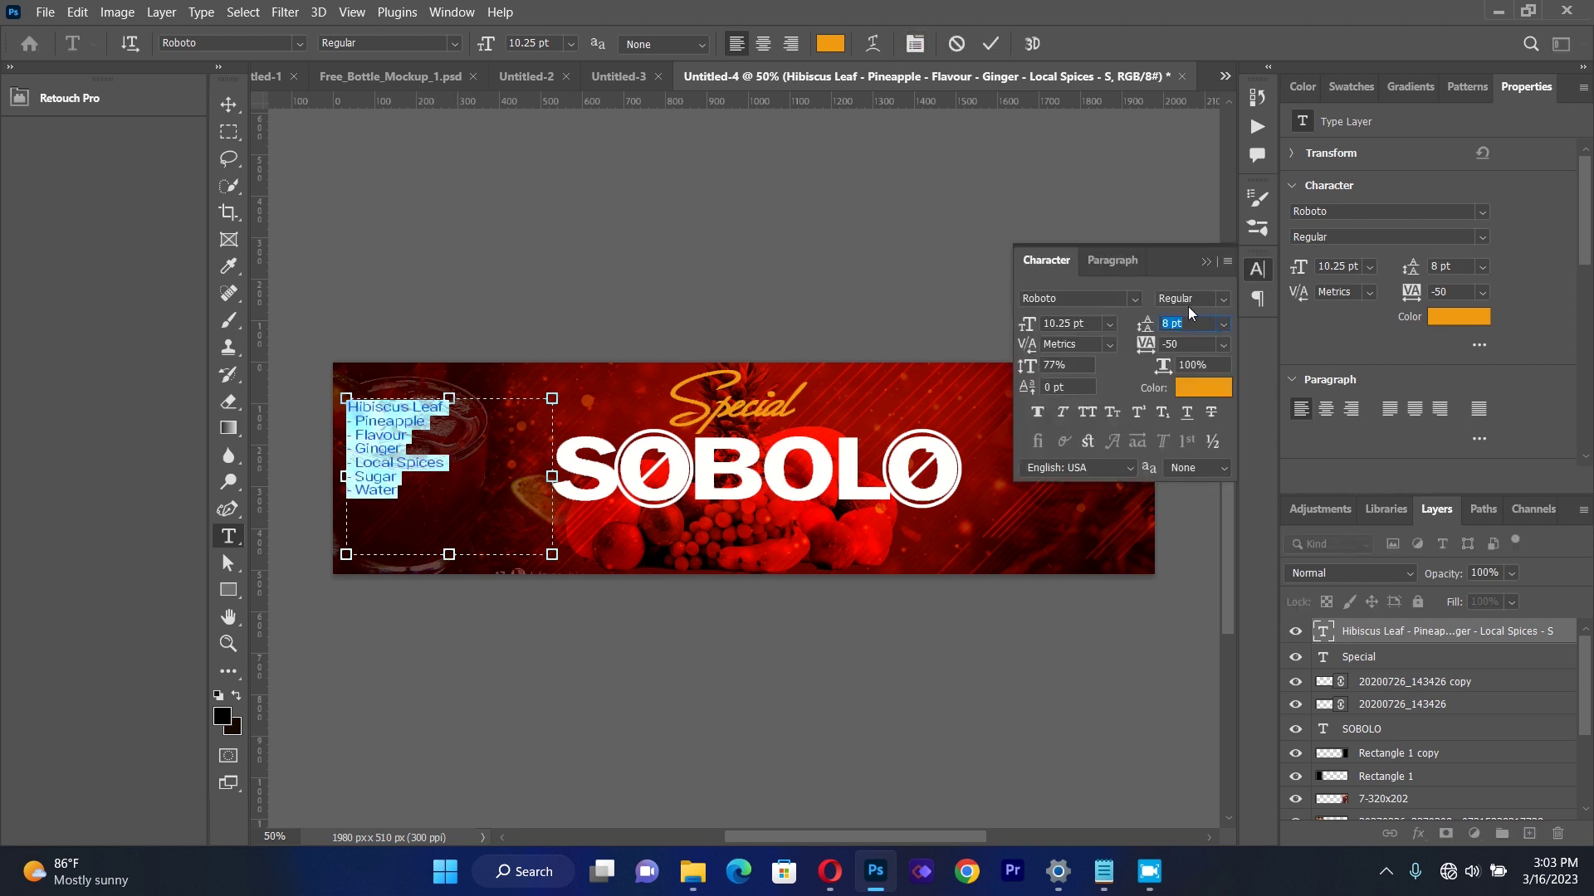
pyautogui.click(1169, 325)
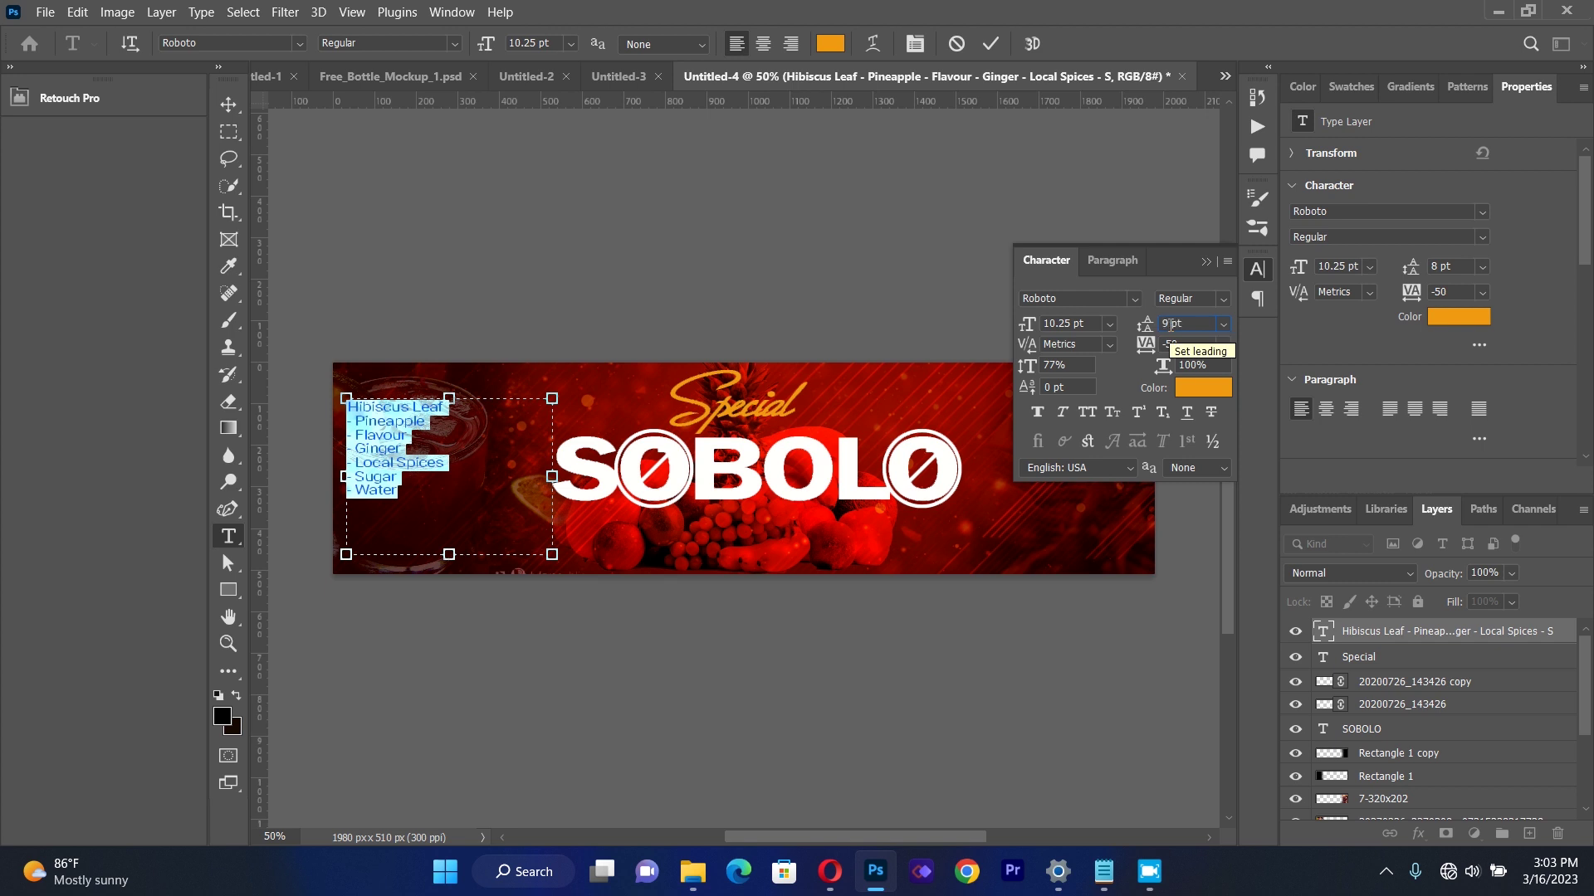
pyautogui.write('9.52')
pyautogui.press('Return')
pyautogui.click(1109, 184)
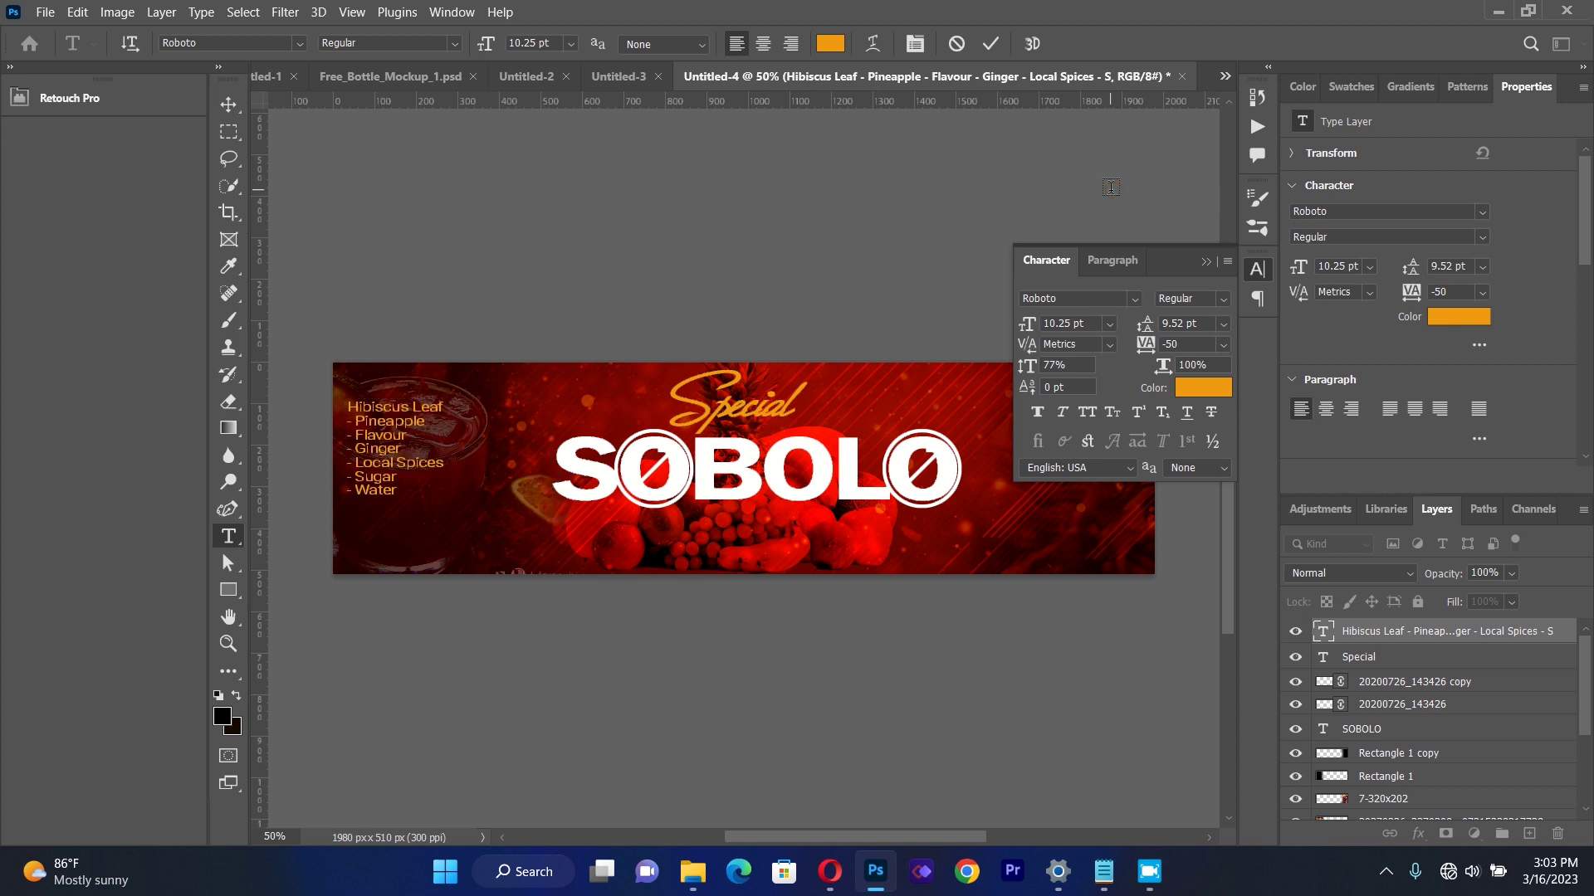
pyautogui.click(1208, 263)
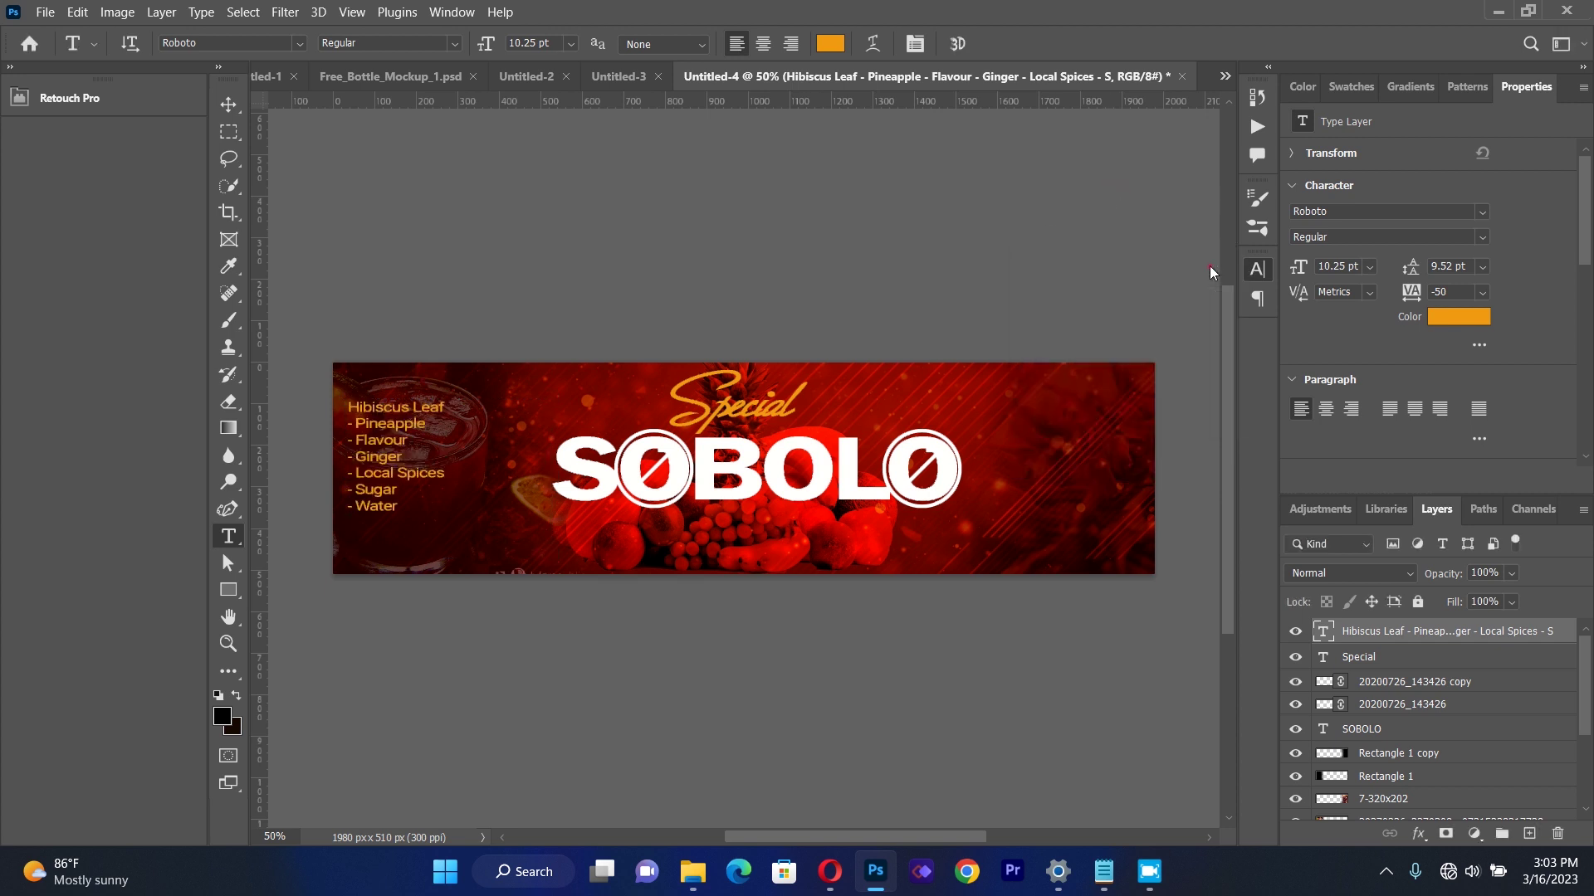
# Recolour the ingredient list with the white sampled from the SOBOLO title (fefcfc) and set its weight to Medium.
pyautogui.moveTo(353, 407); pyautogui.dragTo(434, 504)
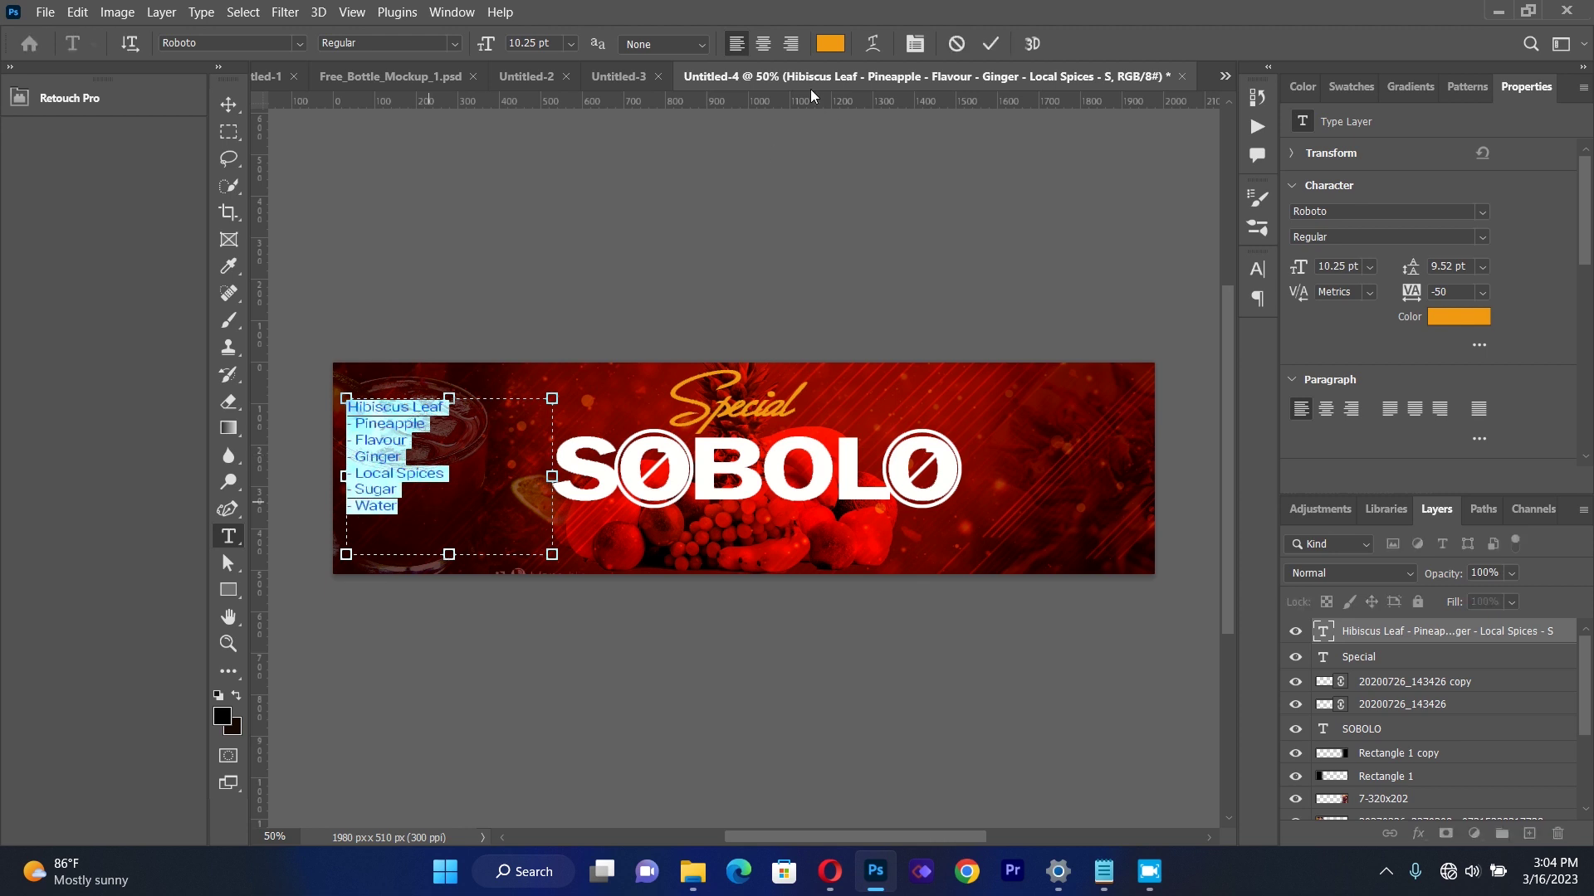
pyautogui.click(830, 44)
pyautogui.click(818, 448)
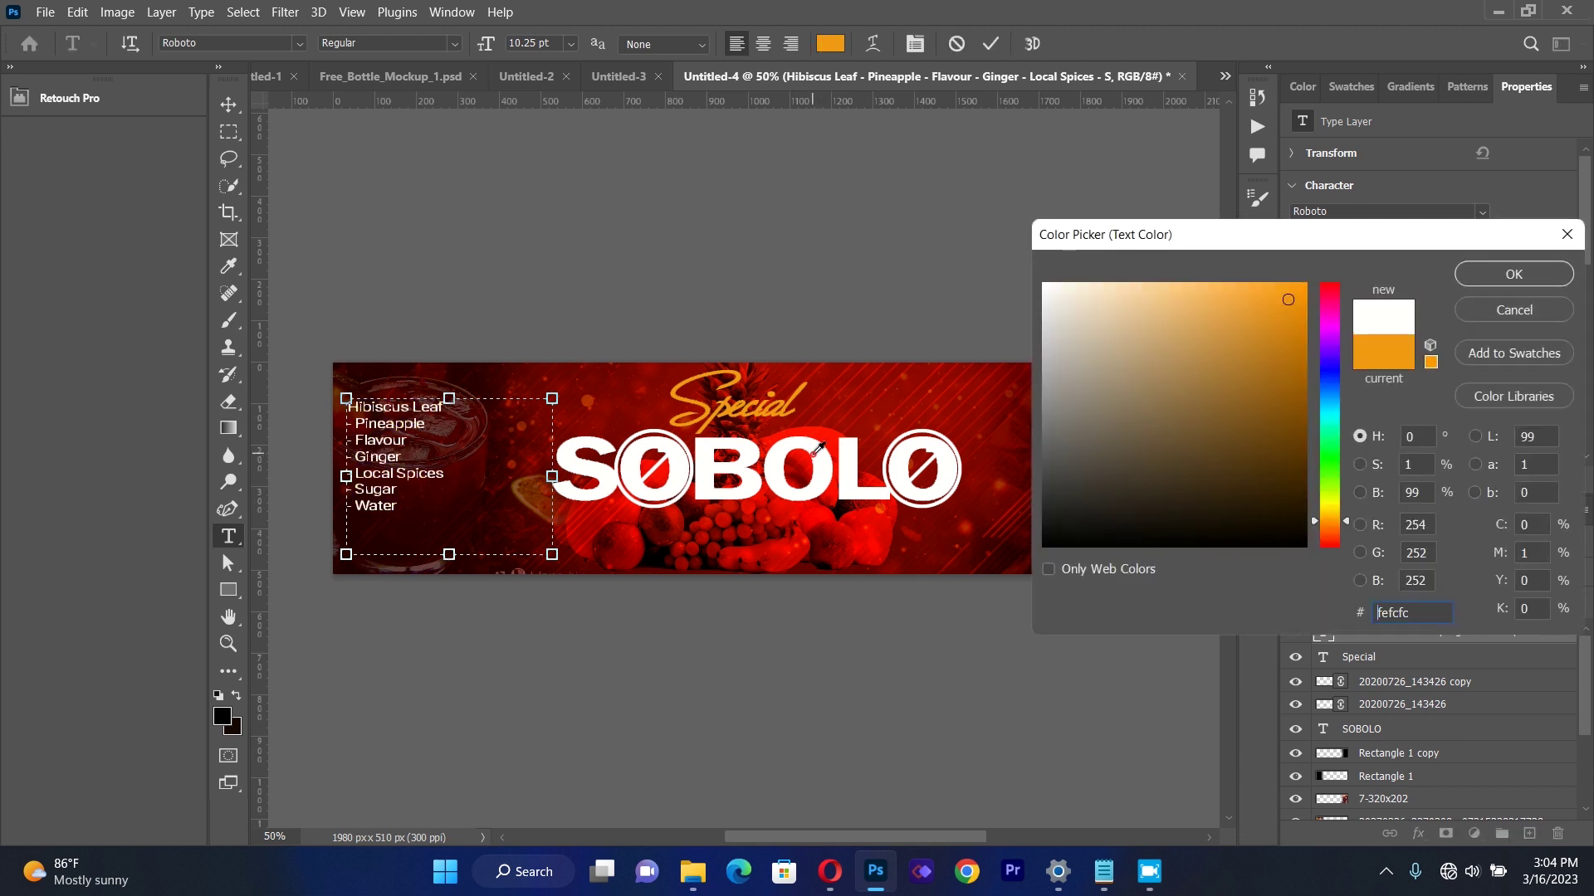
pyautogui.click(1512, 274)
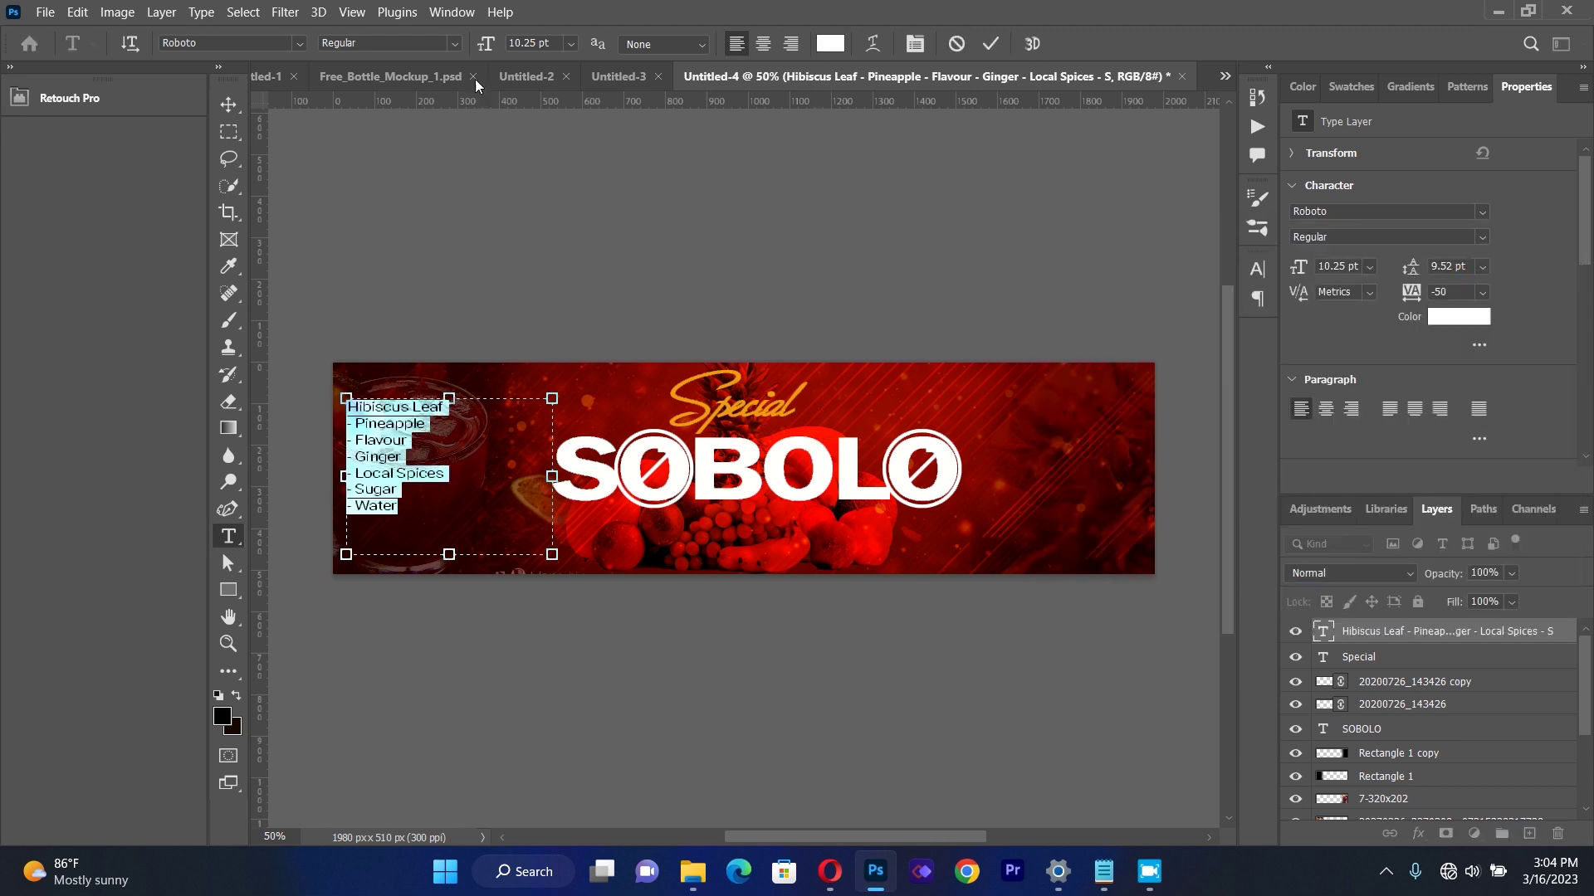
pyautogui.click(456, 39)
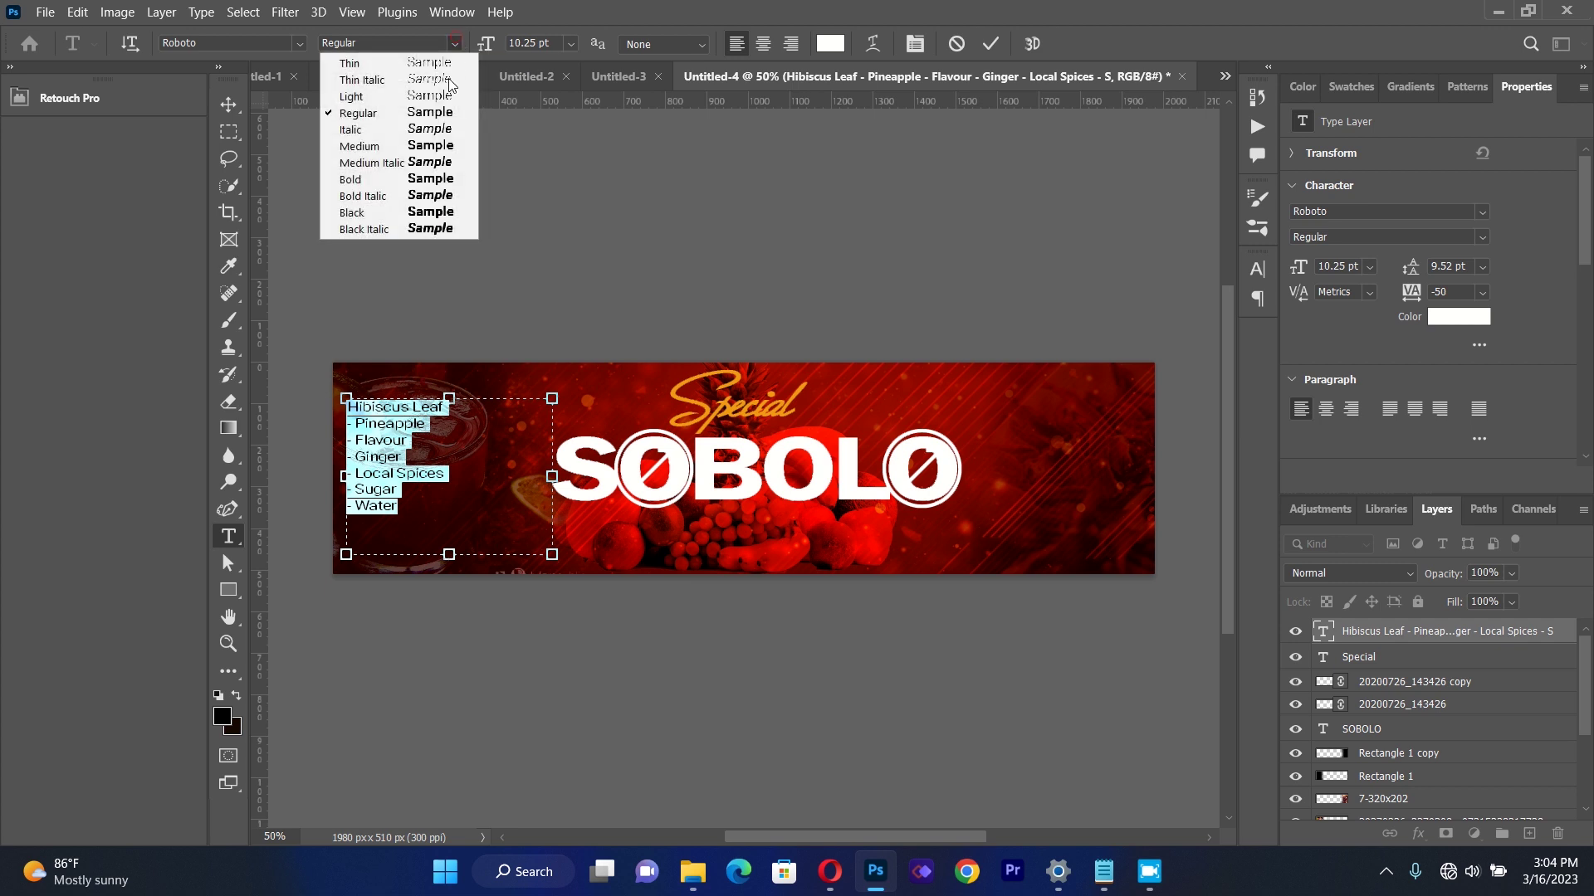
pyautogui.click(422, 149)
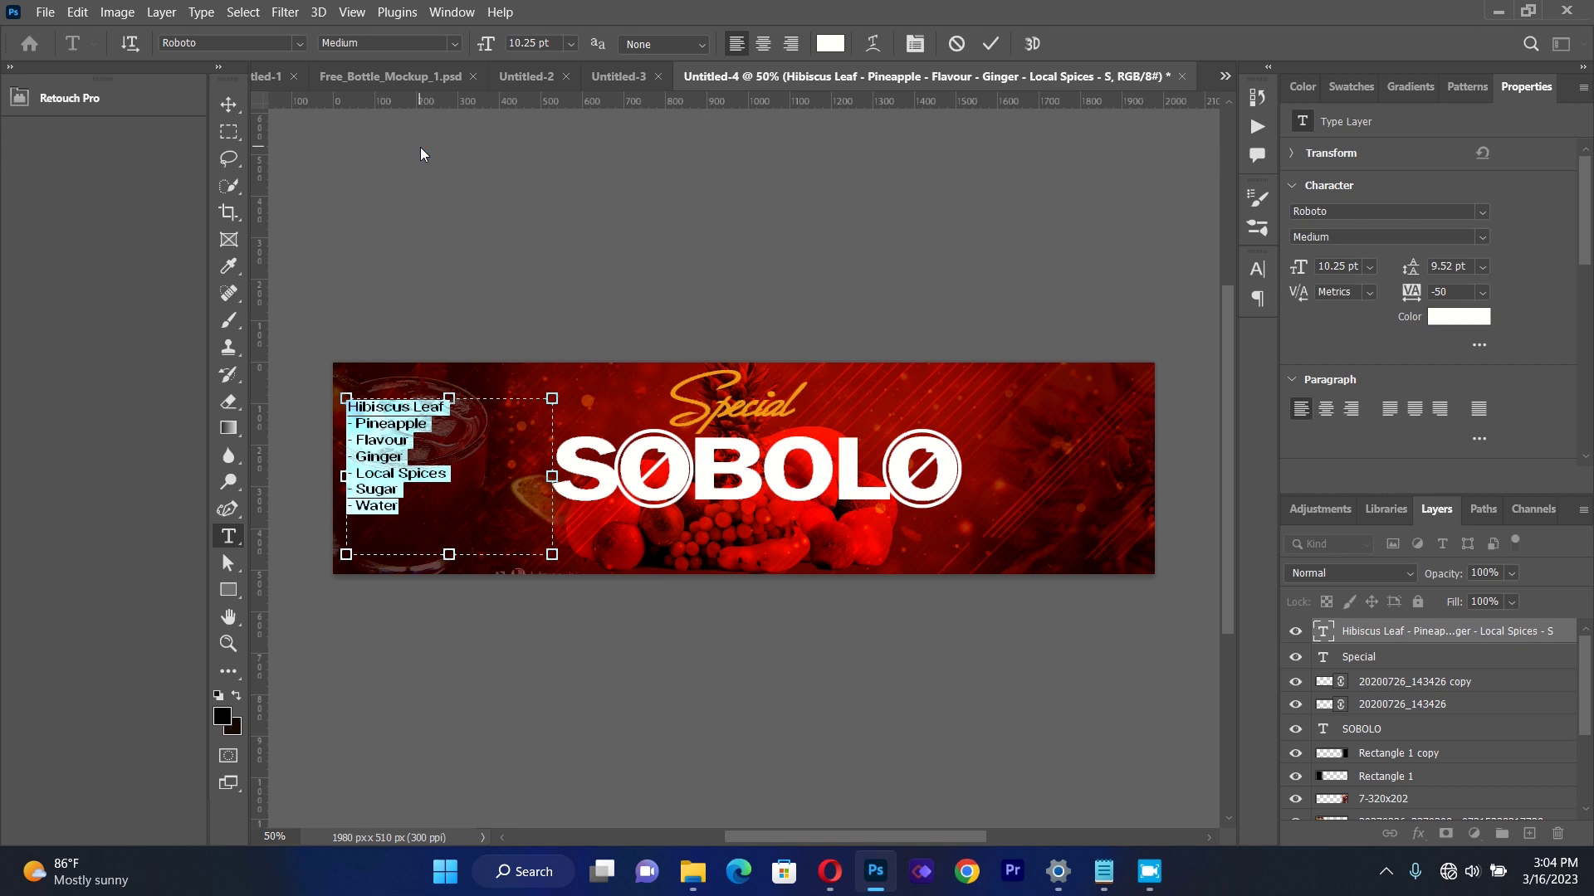
# Move the ingredient list slightly down and right over the drink glass and deselect it.
pyautogui.click(229, 104)
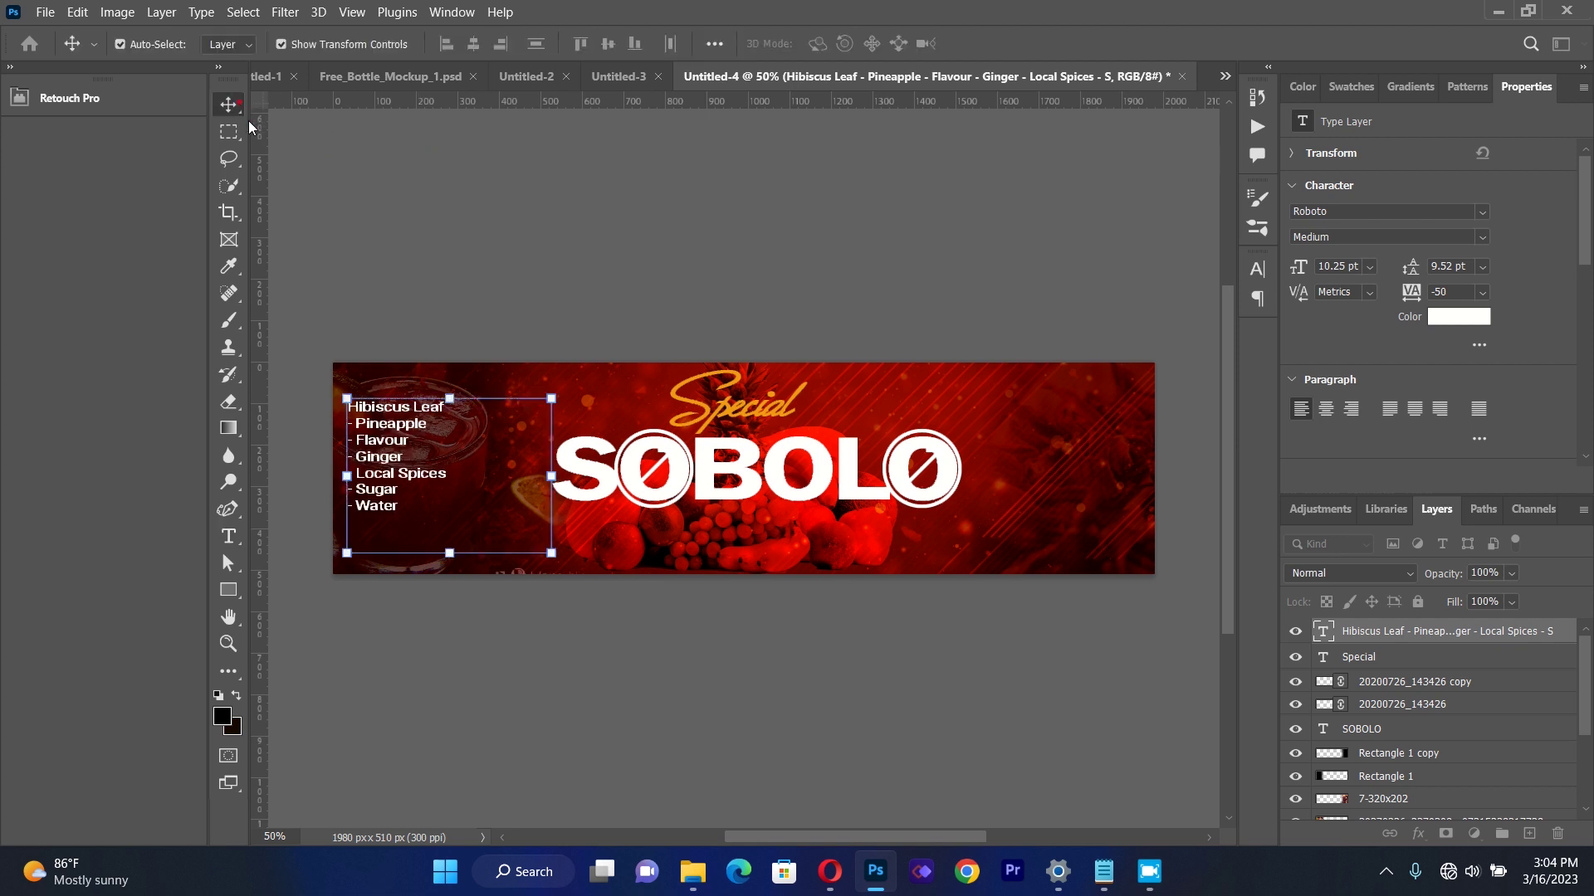
pyautogui.click(309, 215)
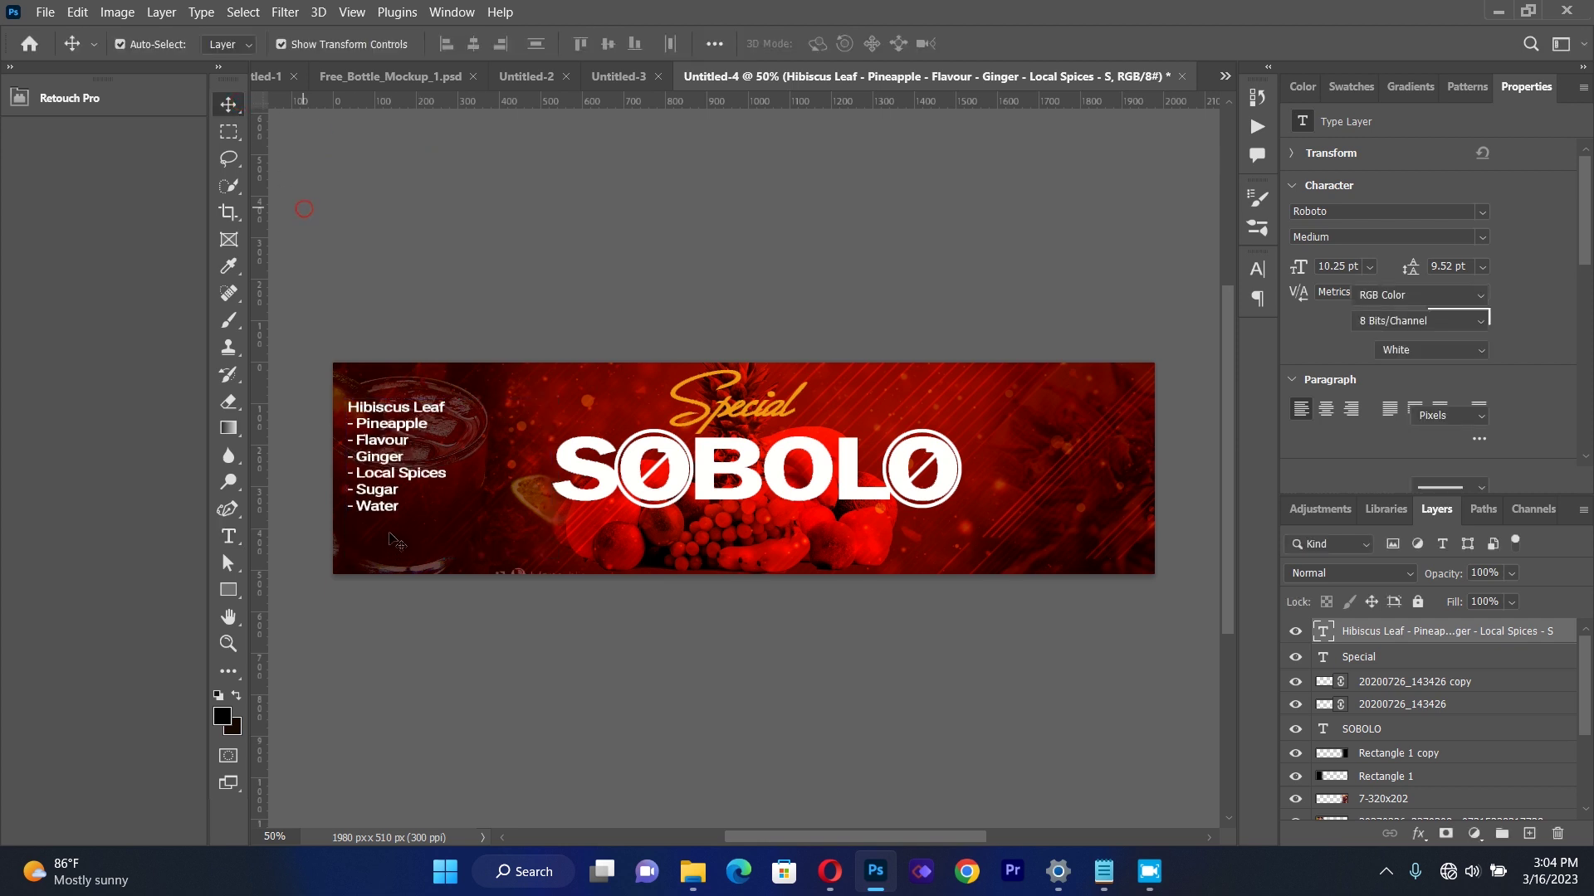
pyautogui.moveTo(399, 462); pyautogui.dragTo(411, 485)
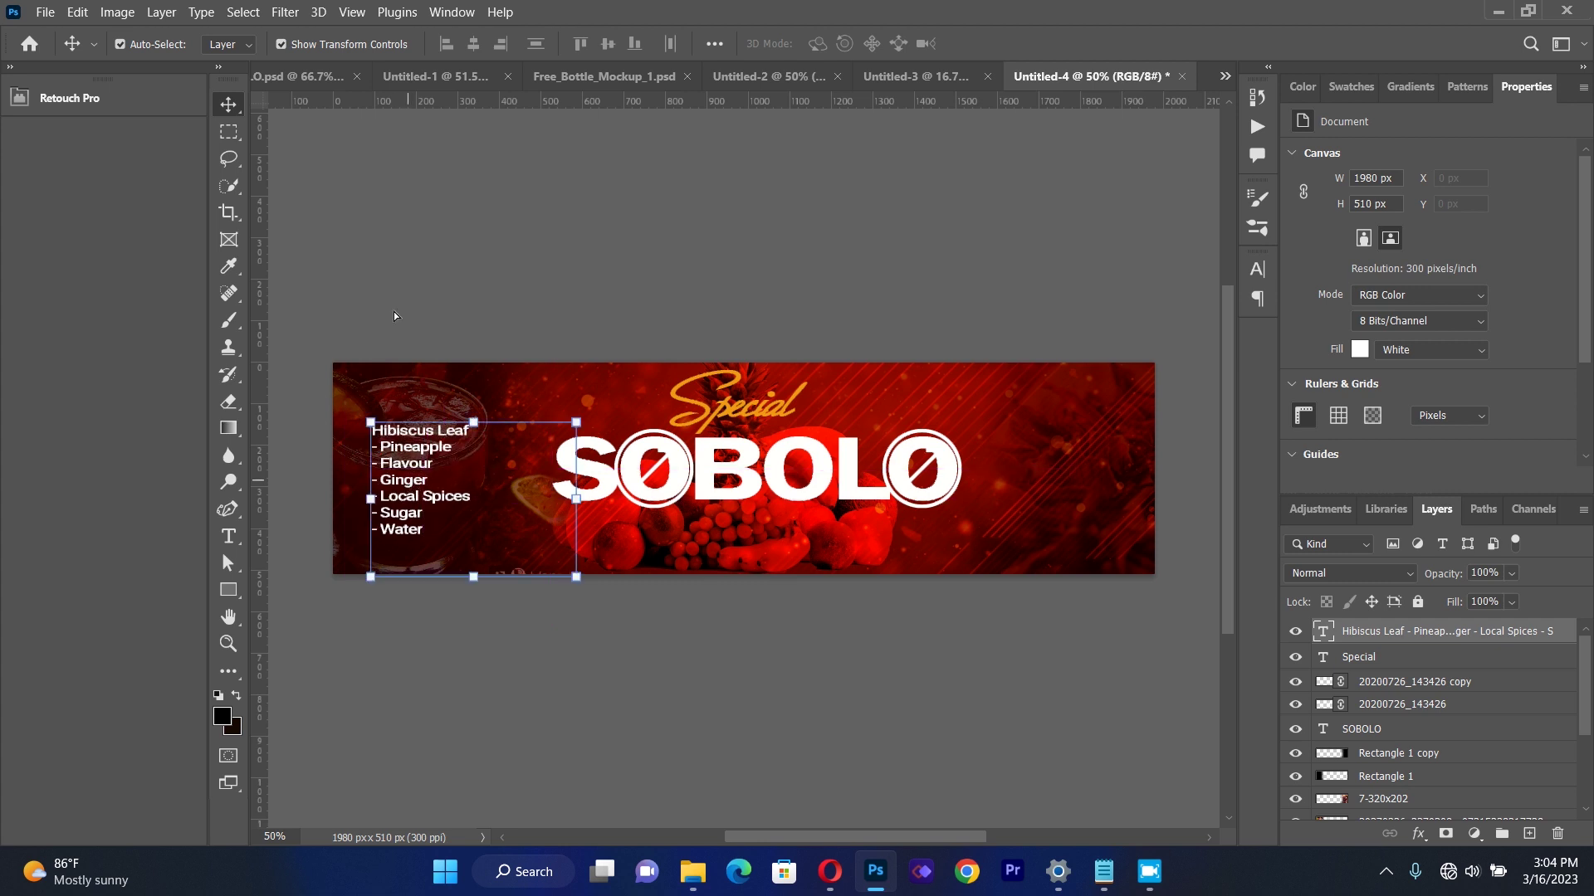
pyautogui.click(393, 312)
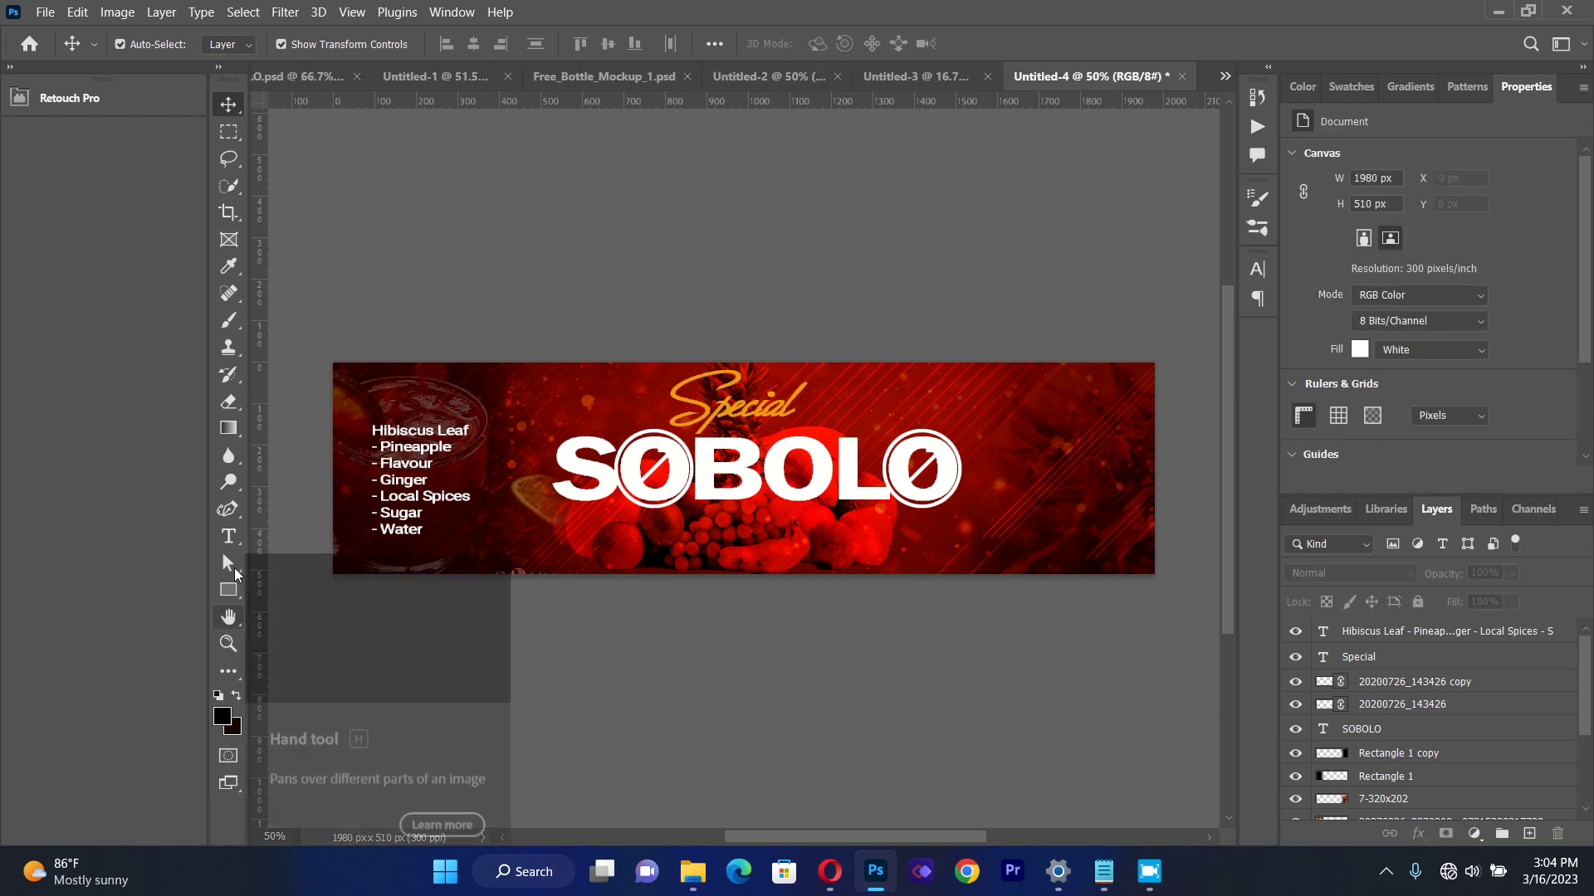
# Create a paragraph text box just below the SOBOLO title containing the word Ingredients.
pyautogui.click(228, 536)
pyautogui.moveTo(519, 507); pyautogui.dragTo(845, 552)
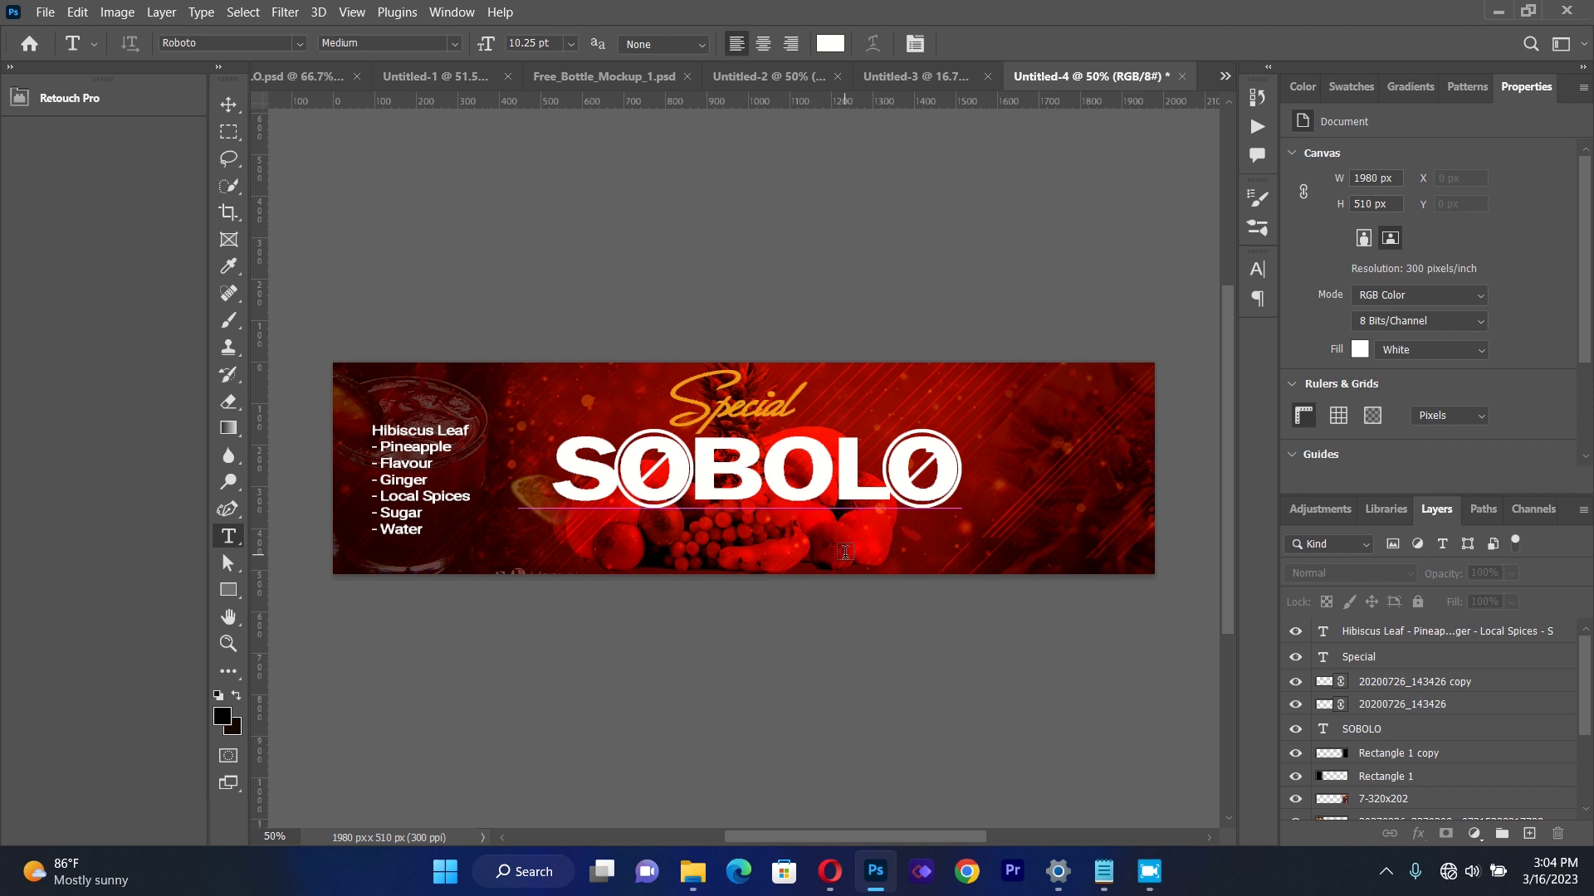
pyautogui.press('BackSpace')
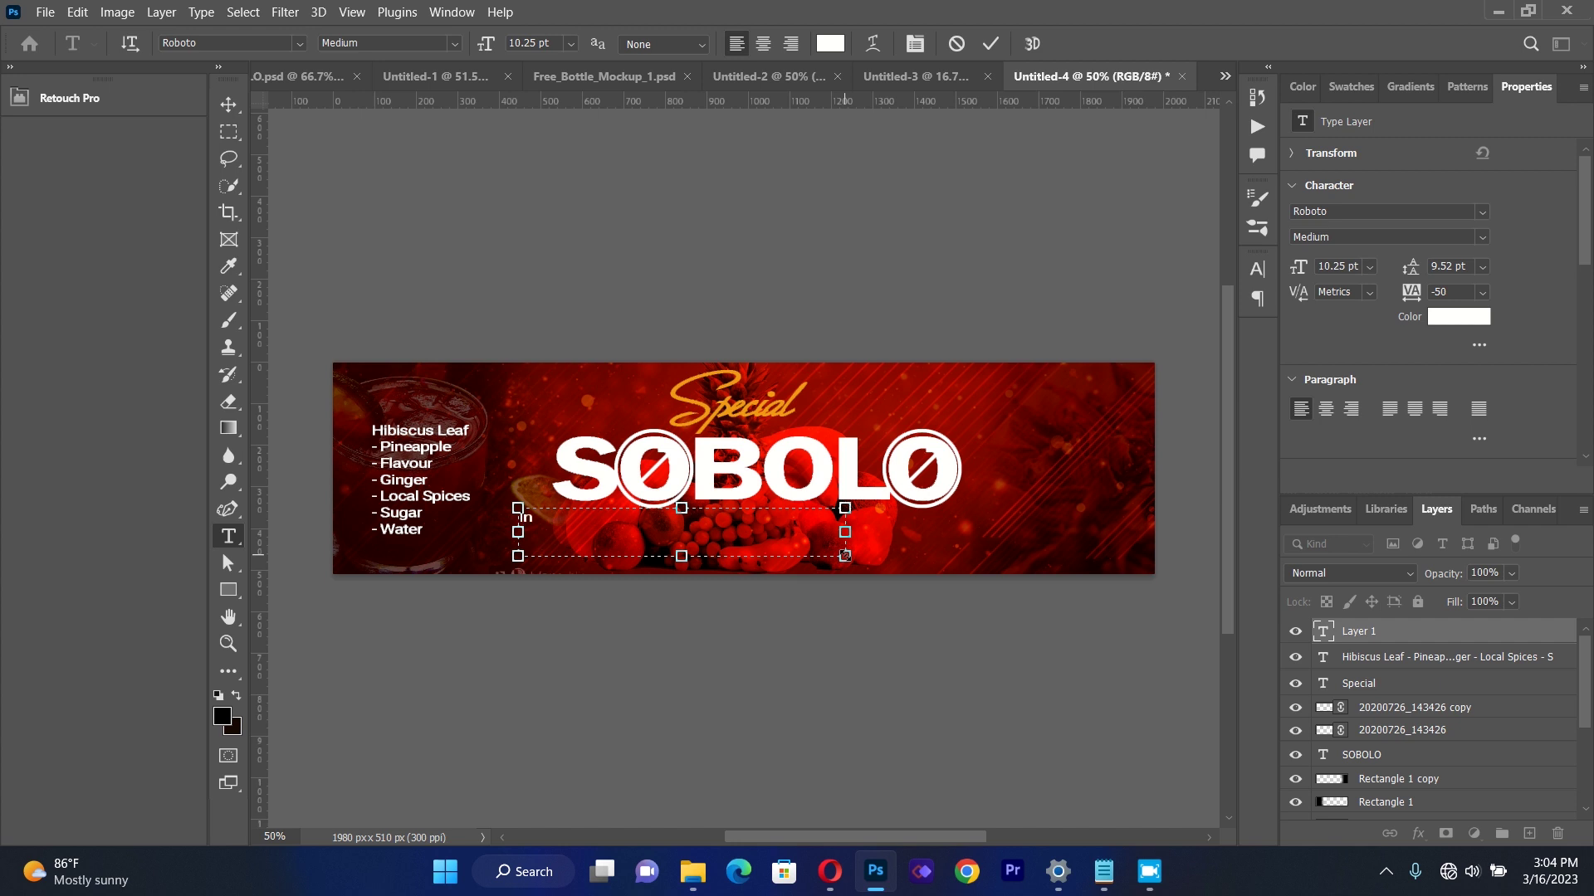
pyautogui.write('Ingredients')
# Colour the Ingredients heading with the orange sampled from the Special text (ef9911).
pyautogui.hotkey('ctrl', 'a')
pyautogui.click(831, 43)
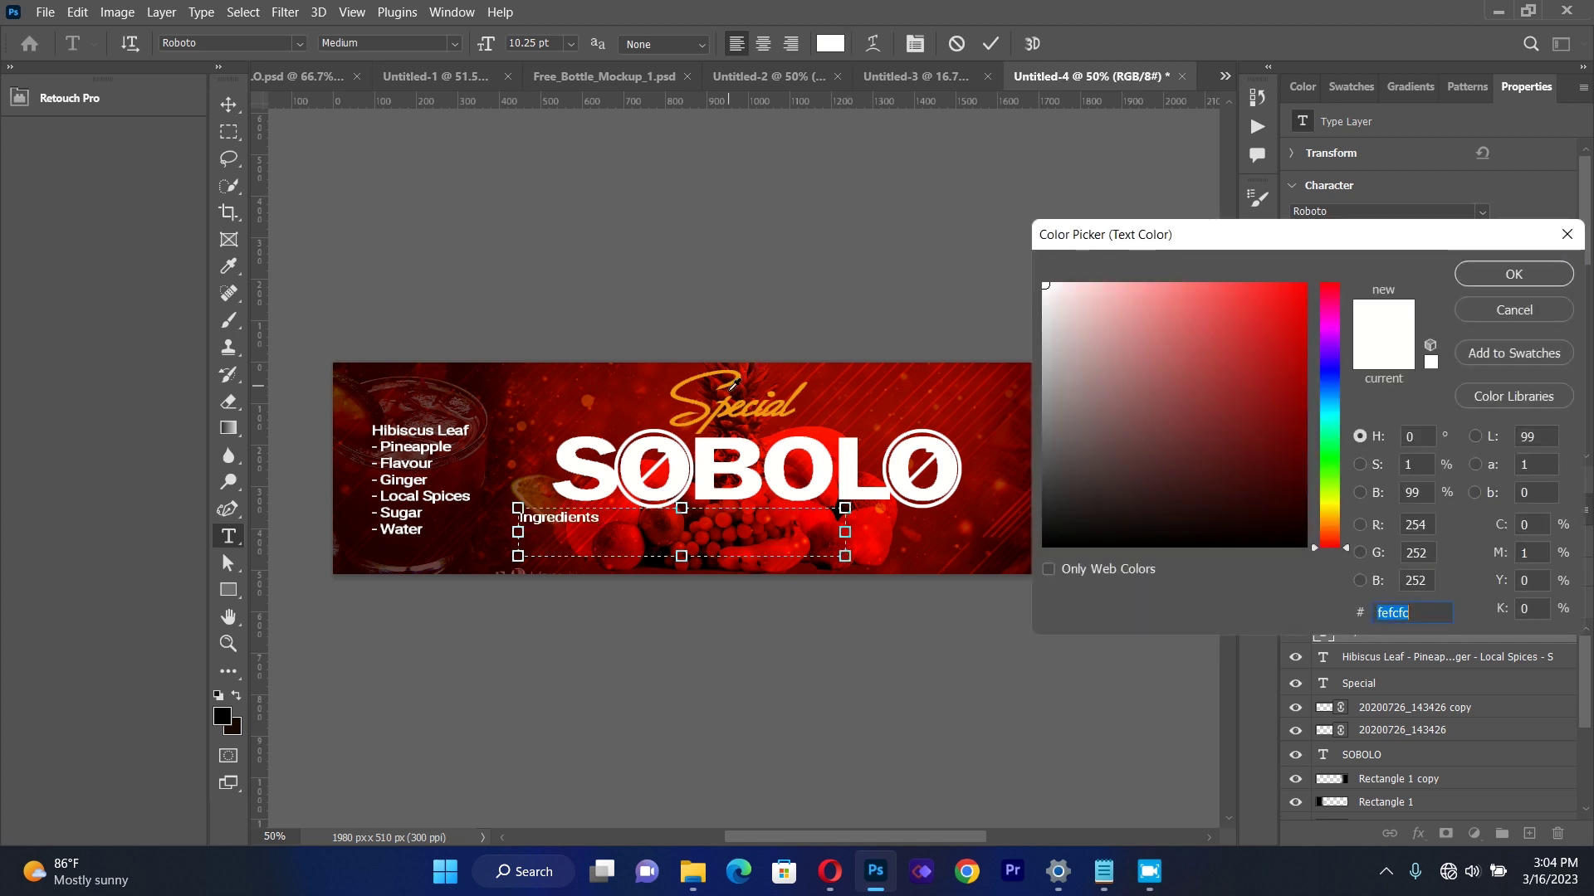
pyautogui.write('1c0000')
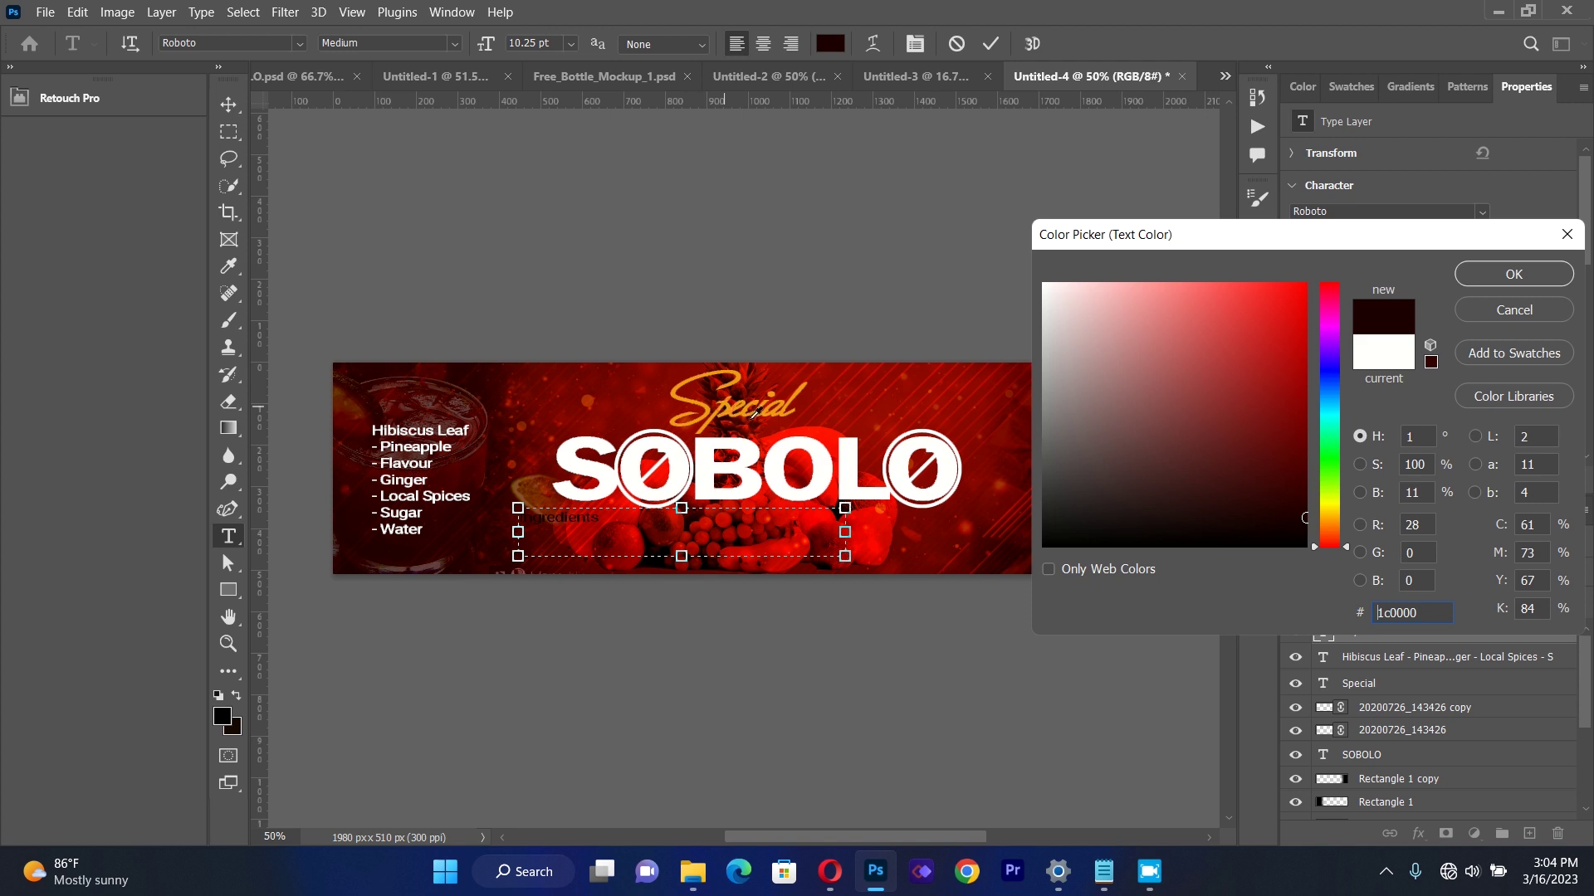
pyautogui.click(736, 401)
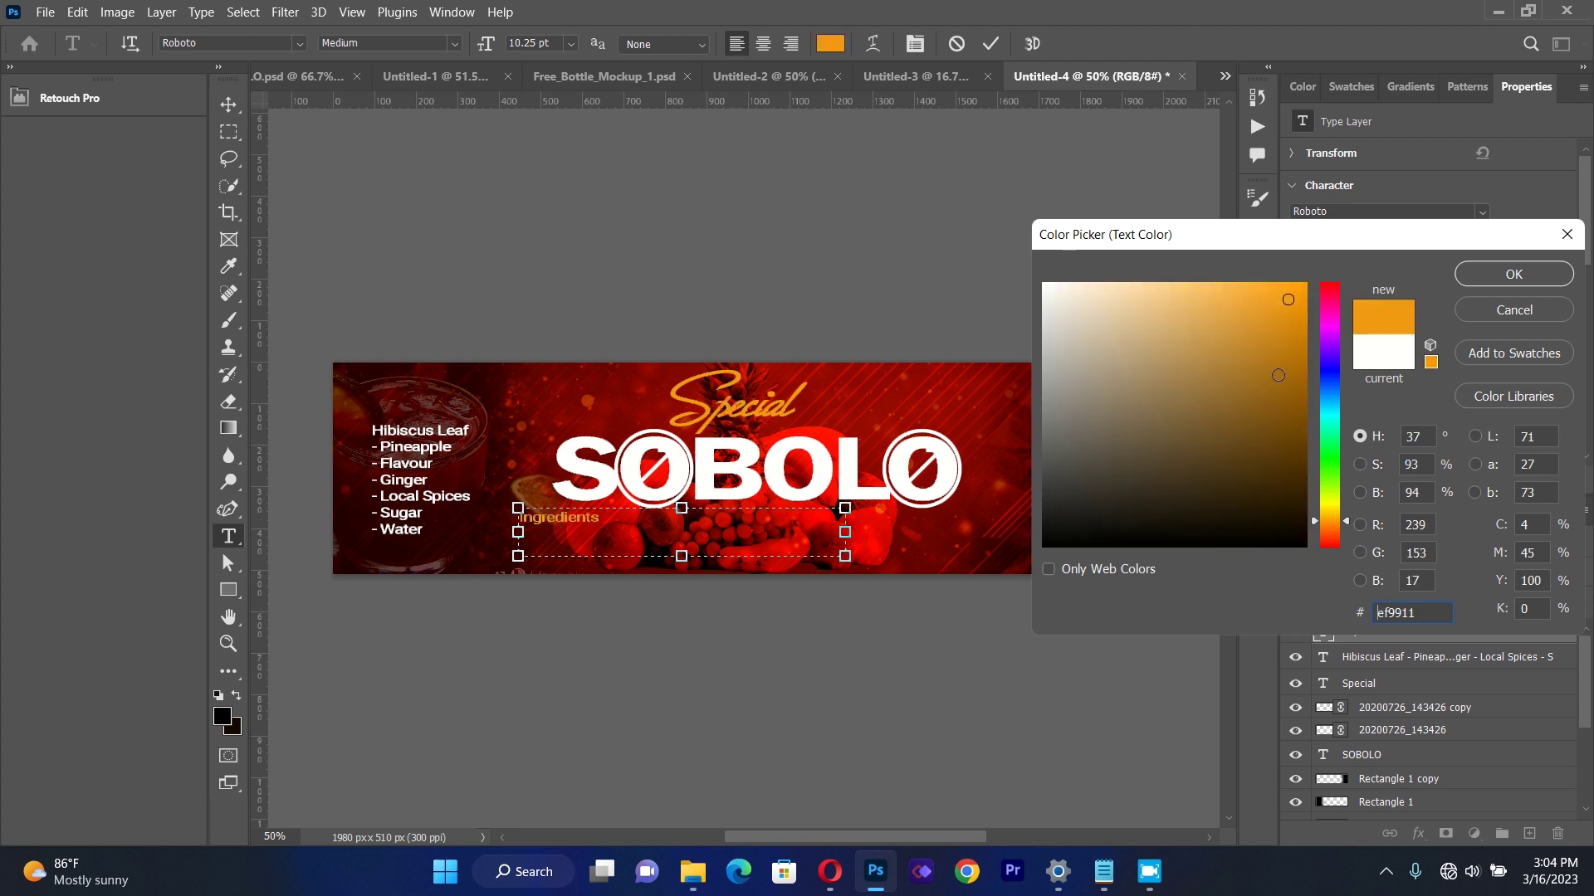
pyautogui.click(1482, 265)
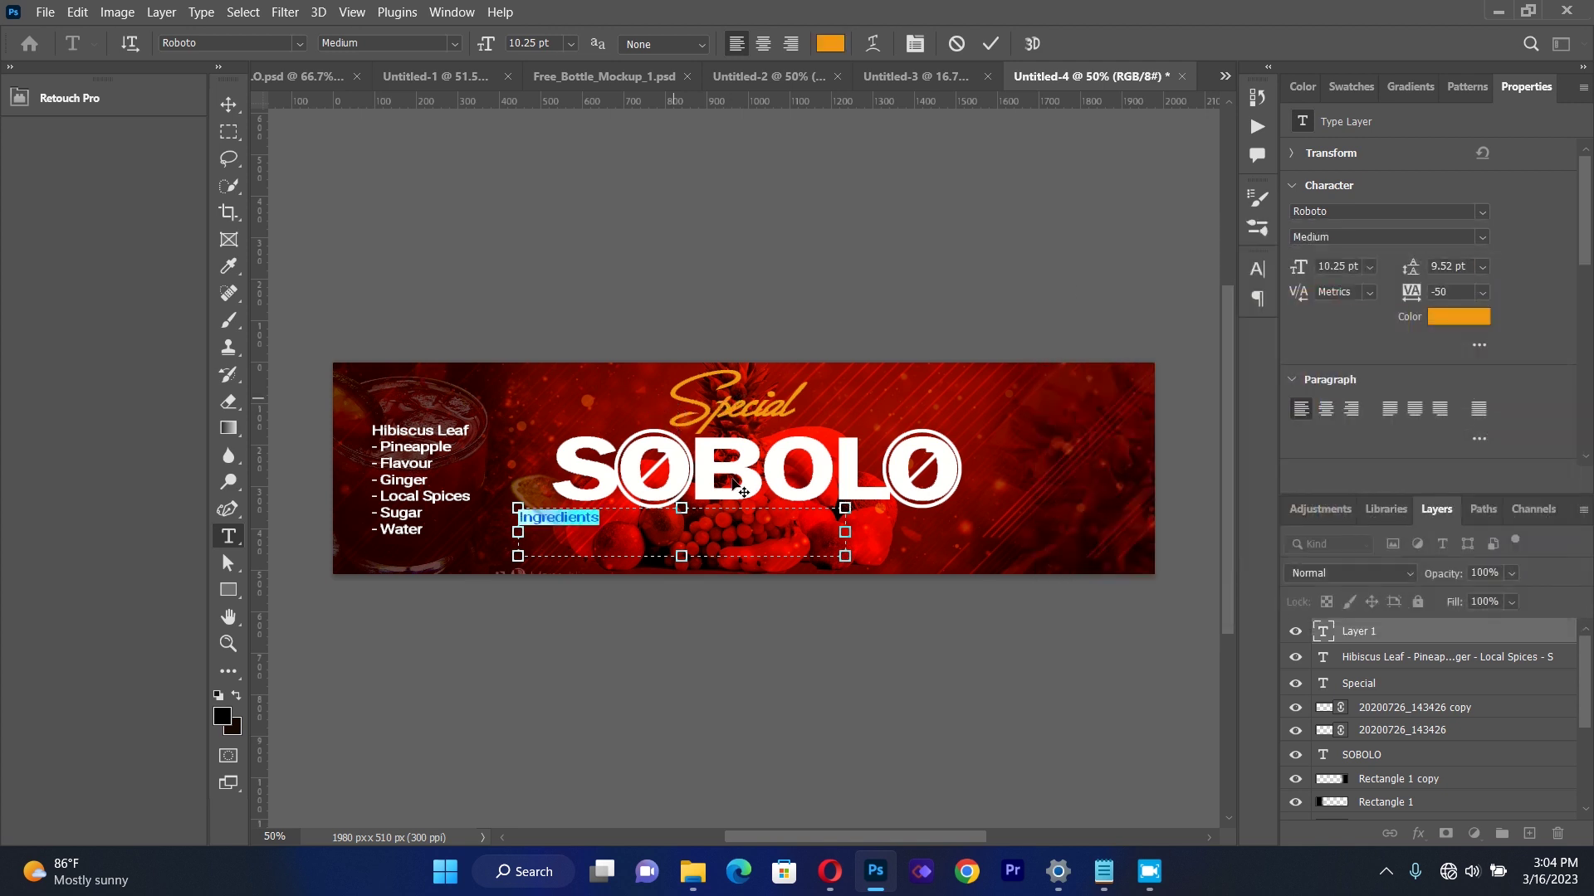
# Enlarge the Ingredients heading to about 107% and place it directly above the Hibiscus Leaf line.
pyautogui.click(233, 109)
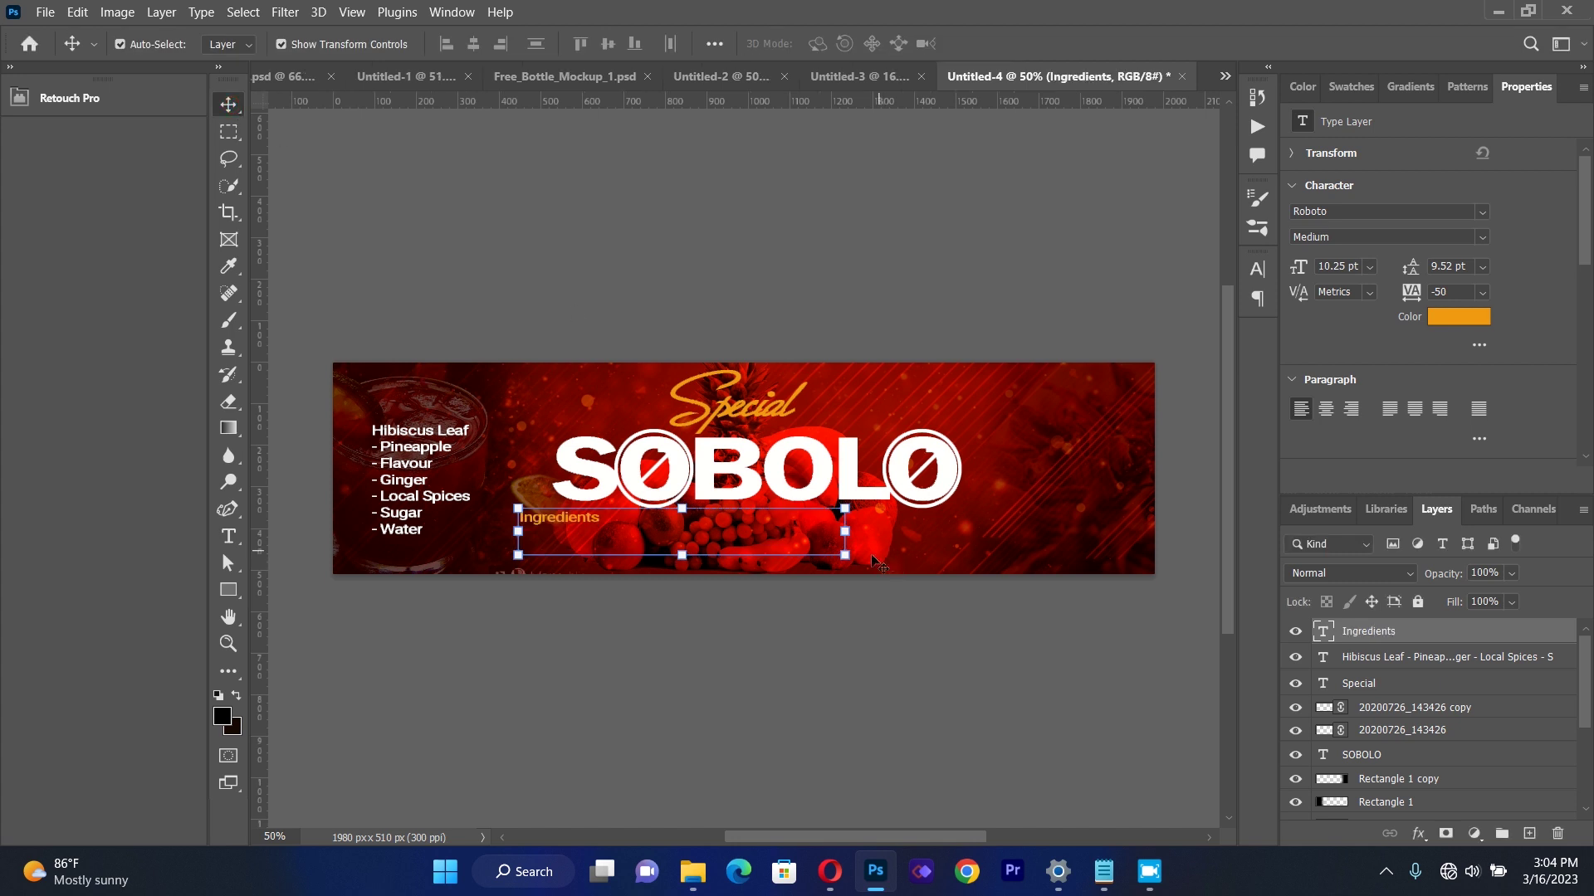
pyautogui.moveTo(847, 557); pyautogui.dragTo(869, 558)
pyautogui.moveTo(571, 512); pyautogui.dragTo(454, 416)
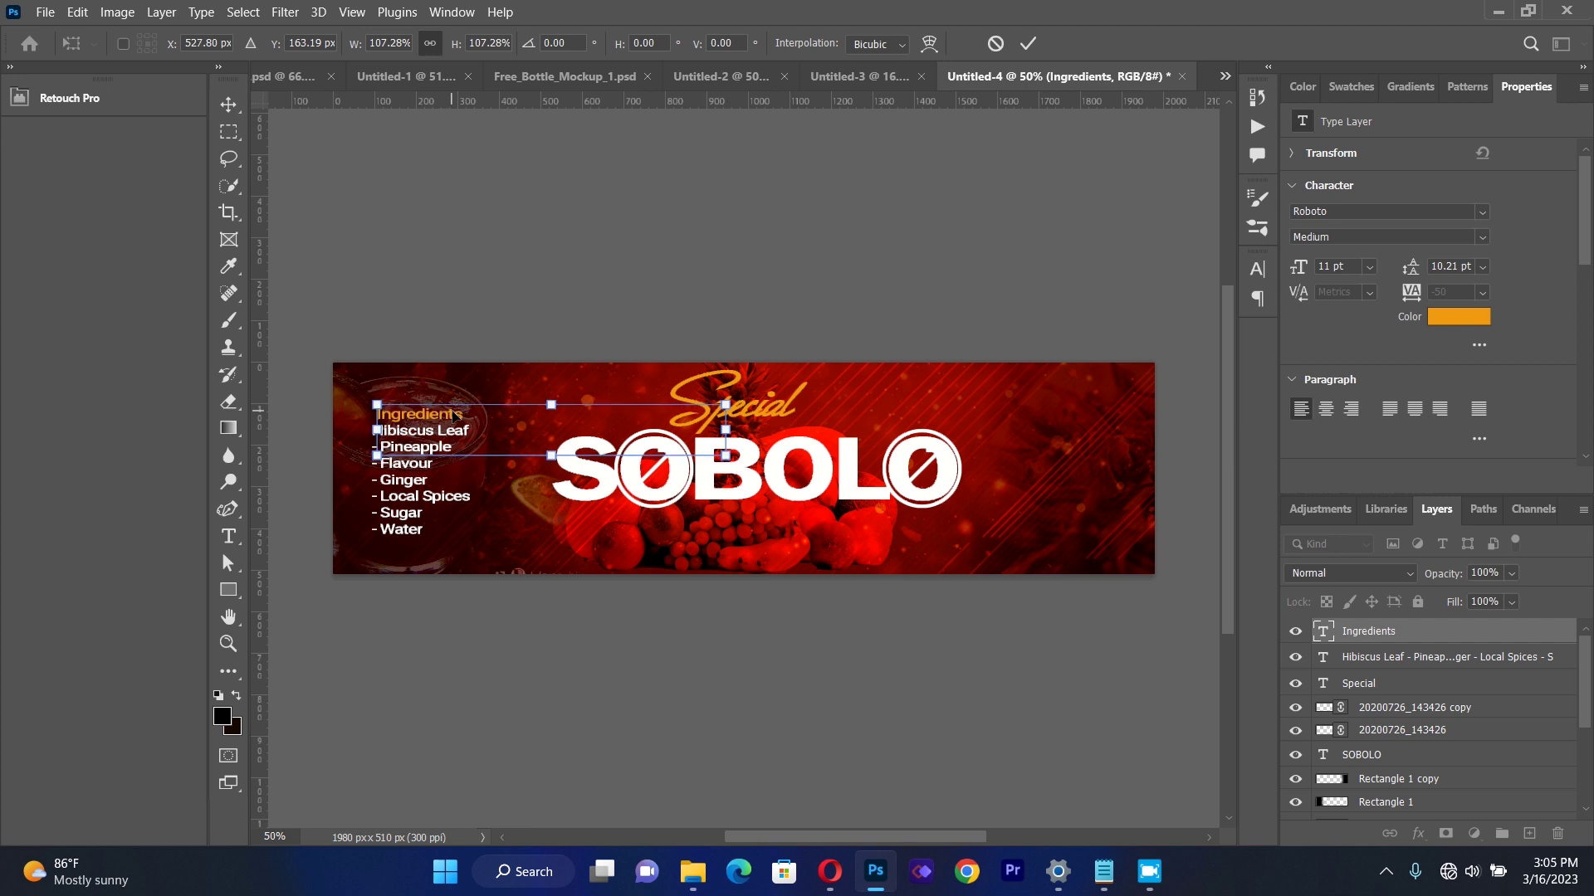
pyautogui.click(324, 222)
# Duplicate the ingredient list to the area right of the SOBOLO title and clear the copy's text.
pyautogui.click(399, 486)
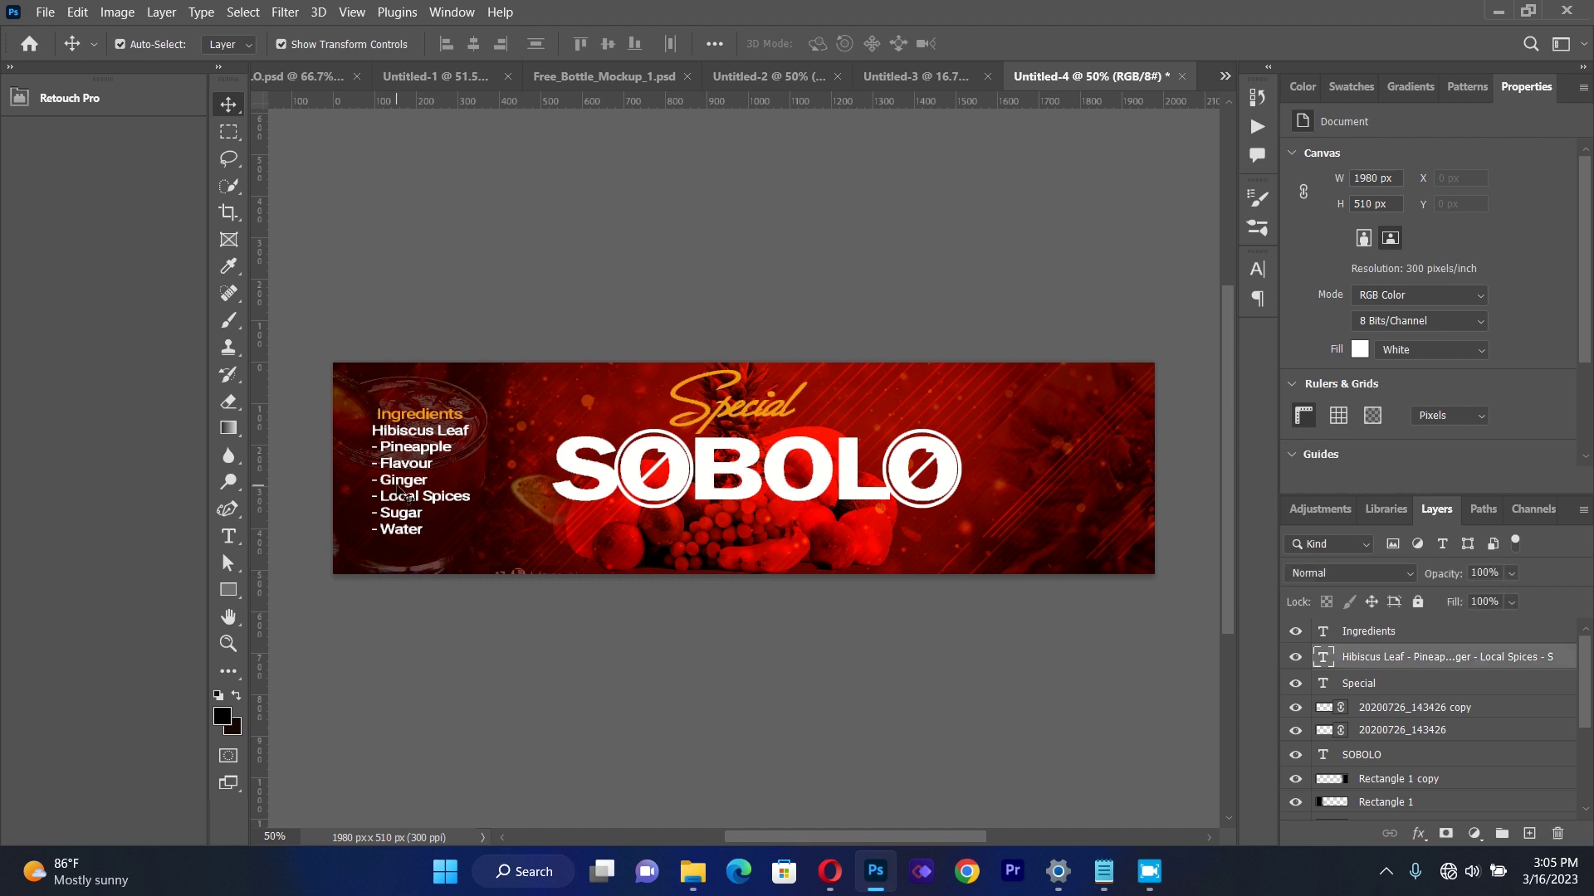
pyautogui.press('ctrl')
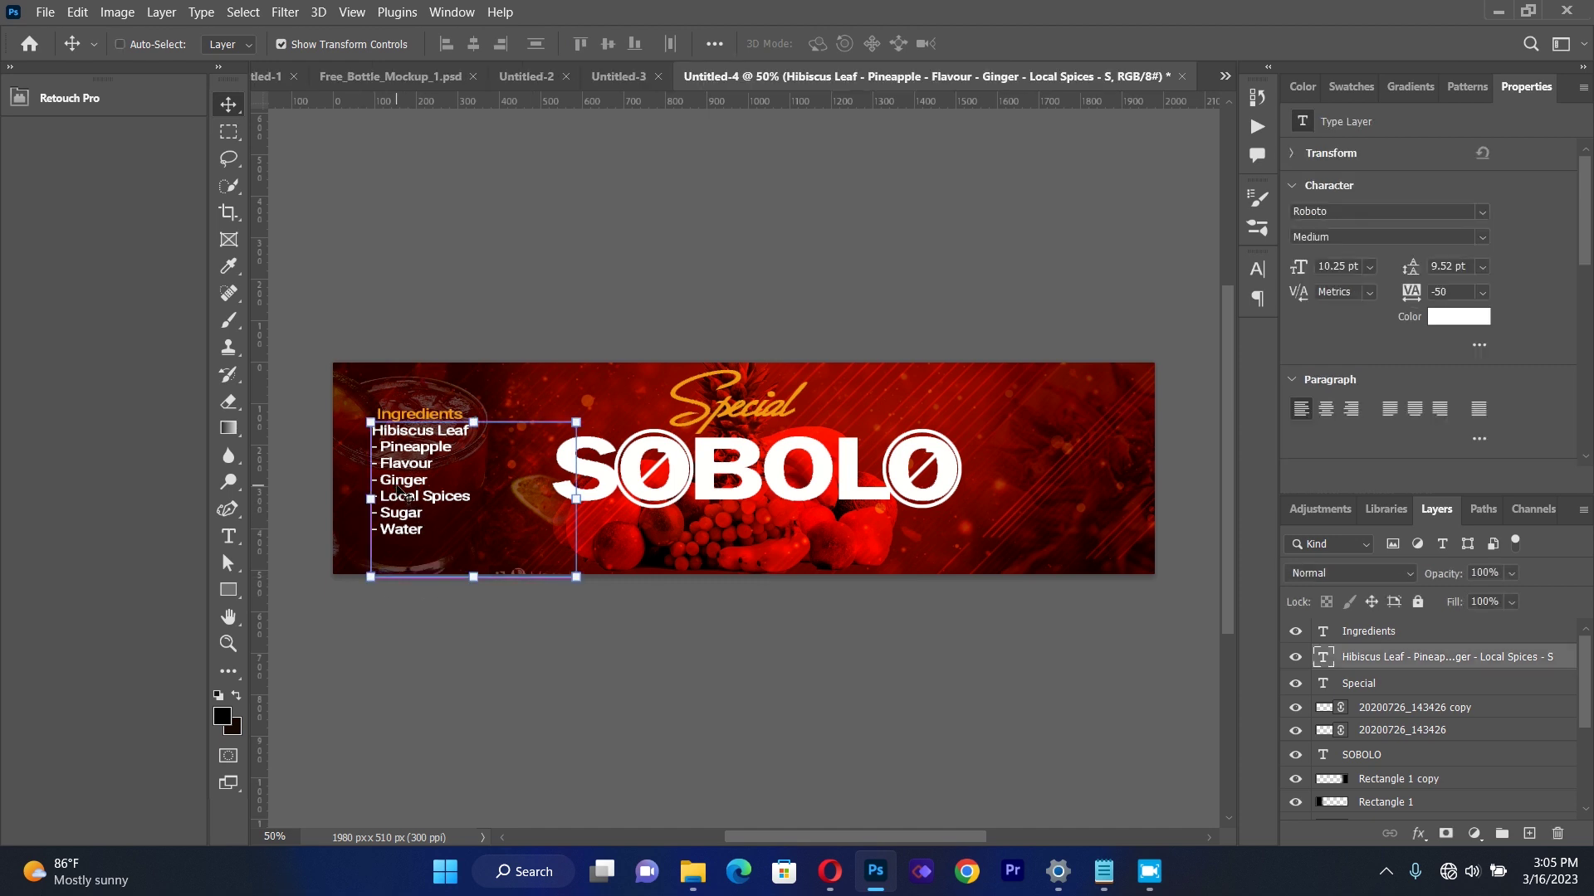
pyautogui.moveTo(405, 496); pyautogui.dragTo(1026, 486)
pyautogui.press('t')
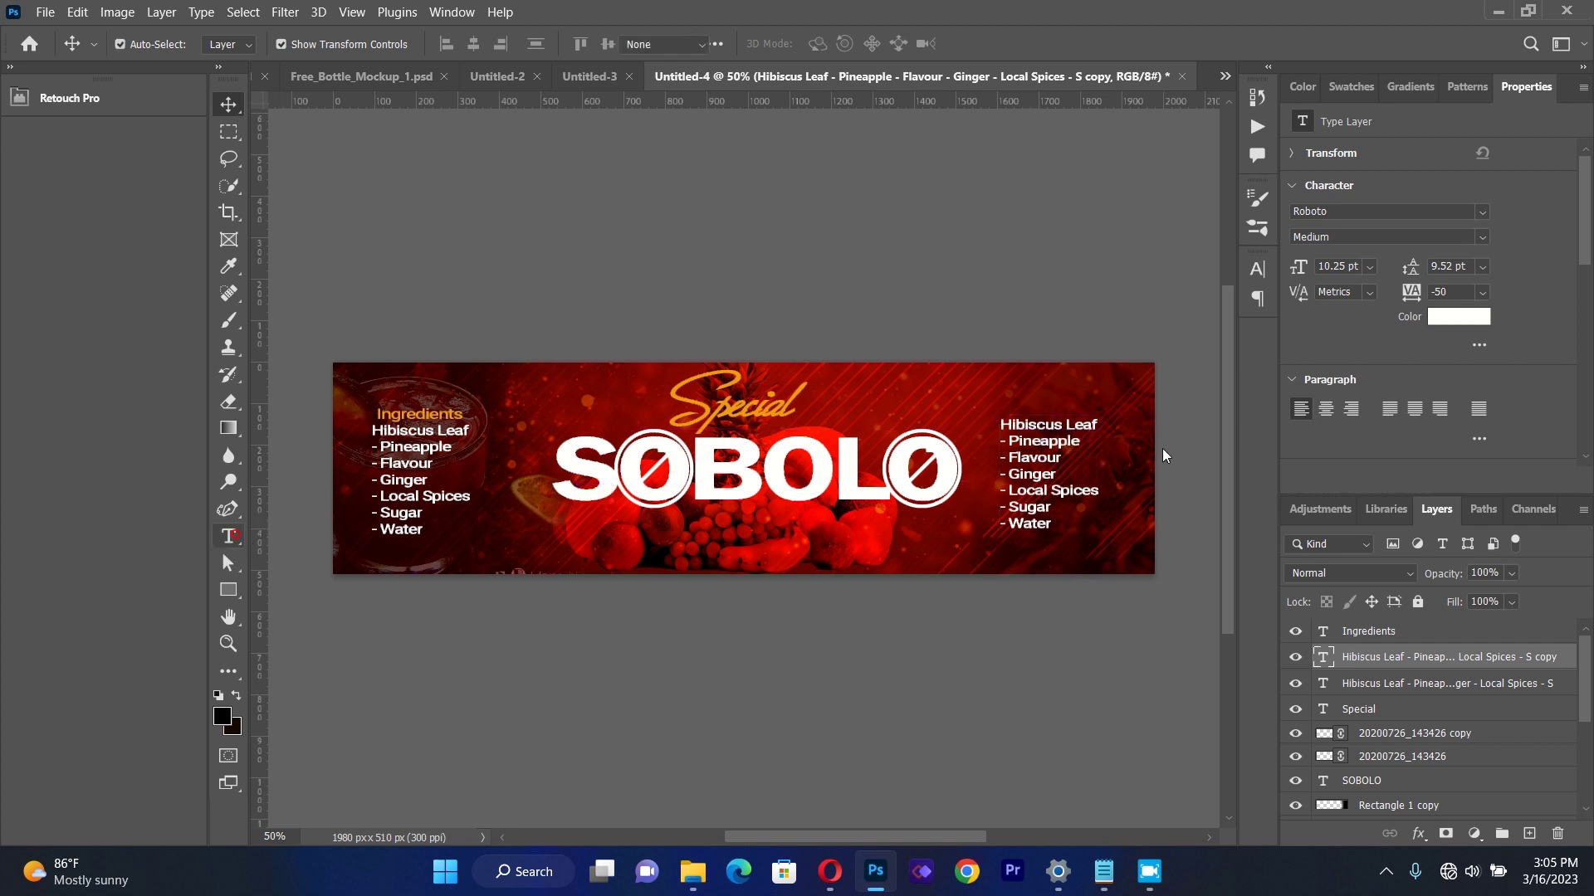
pyautogui.click(1054, 445)
pyautogui.hotkey('ctrl', 'a')
pyautogui.press('BackSpace')
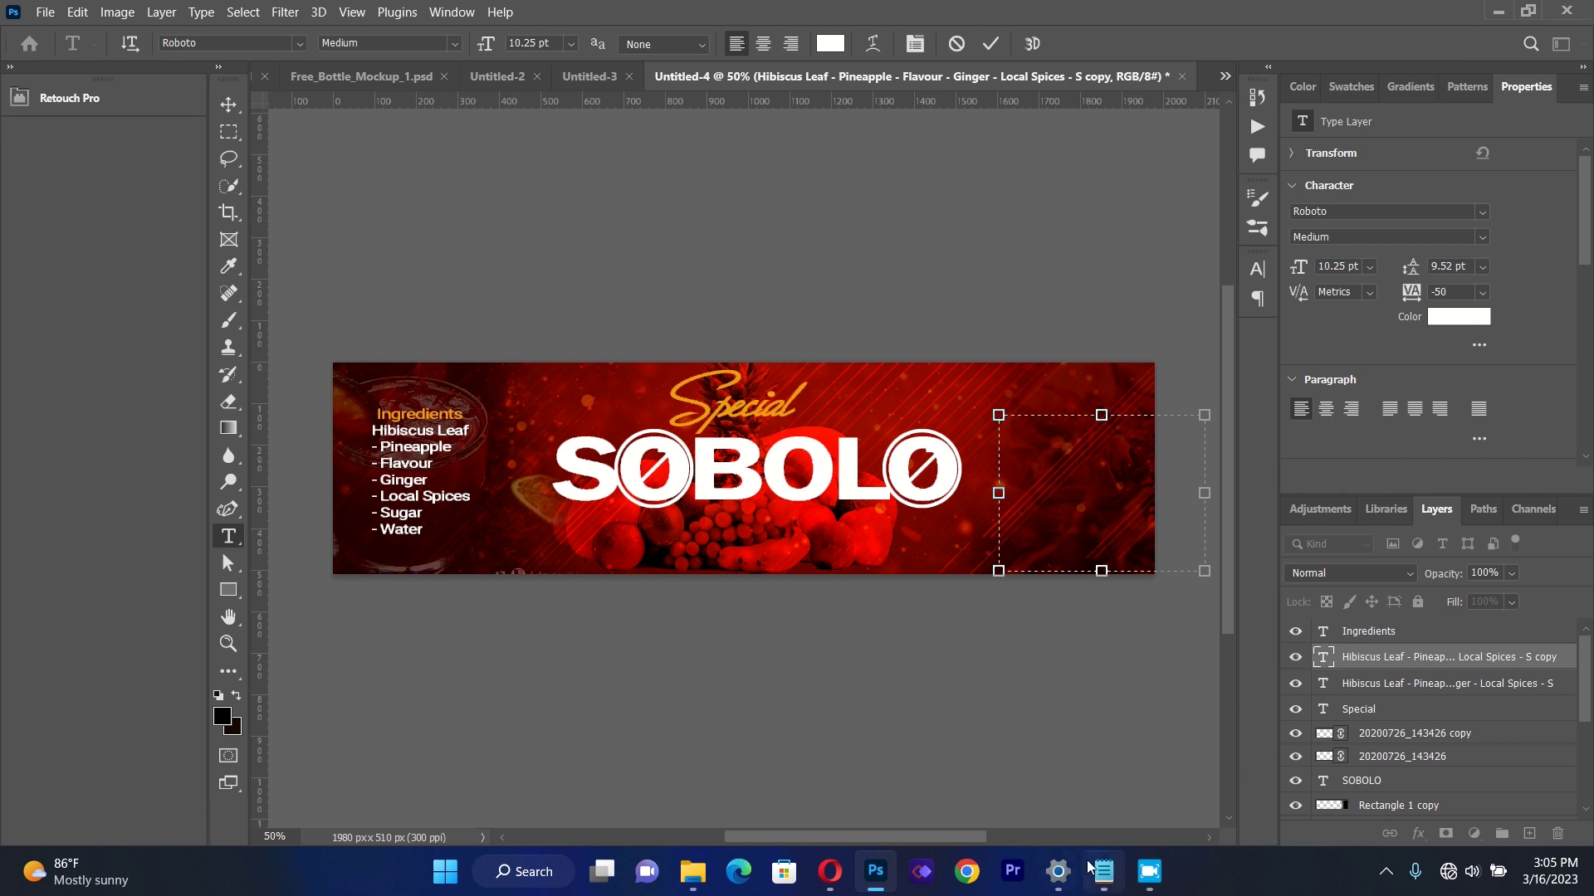
# Copy the benefits from High in Antioxidant to Help lower blood pressure in Notepad's sobolo text.txt and paste them into the emptied Photoshop text box.
pyautogui.click(1104, 871)
pyautogui.moveTo(640, 329); pyautogui.dragTo(785, 433)
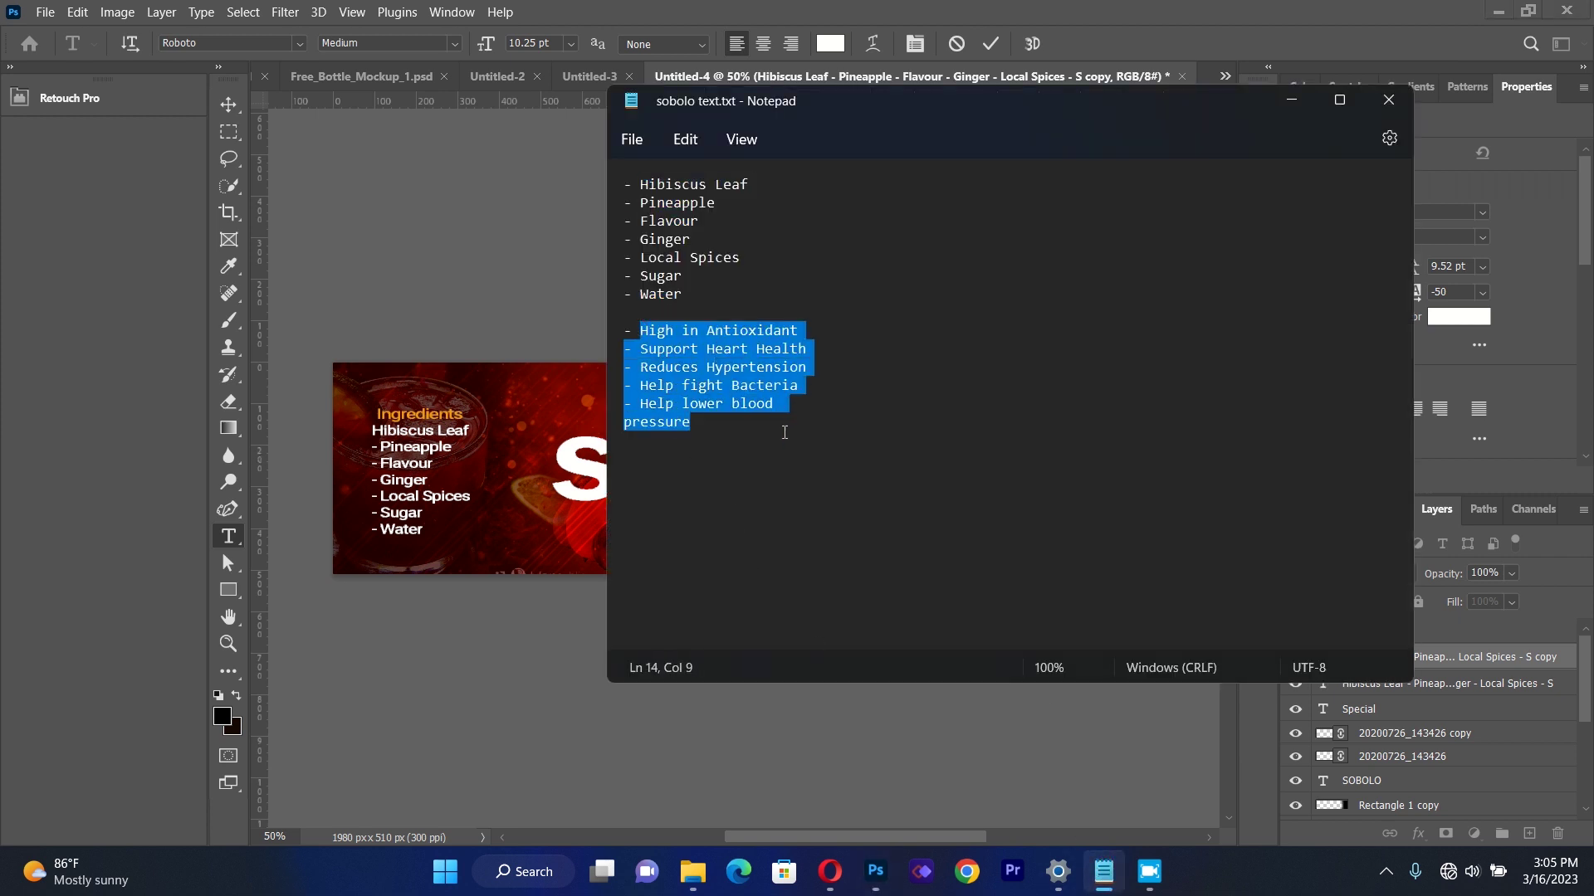
pyautogui.rightClick(741, 364)
pyautogui.click(800, 468)
pyautogui.click(834, 750)
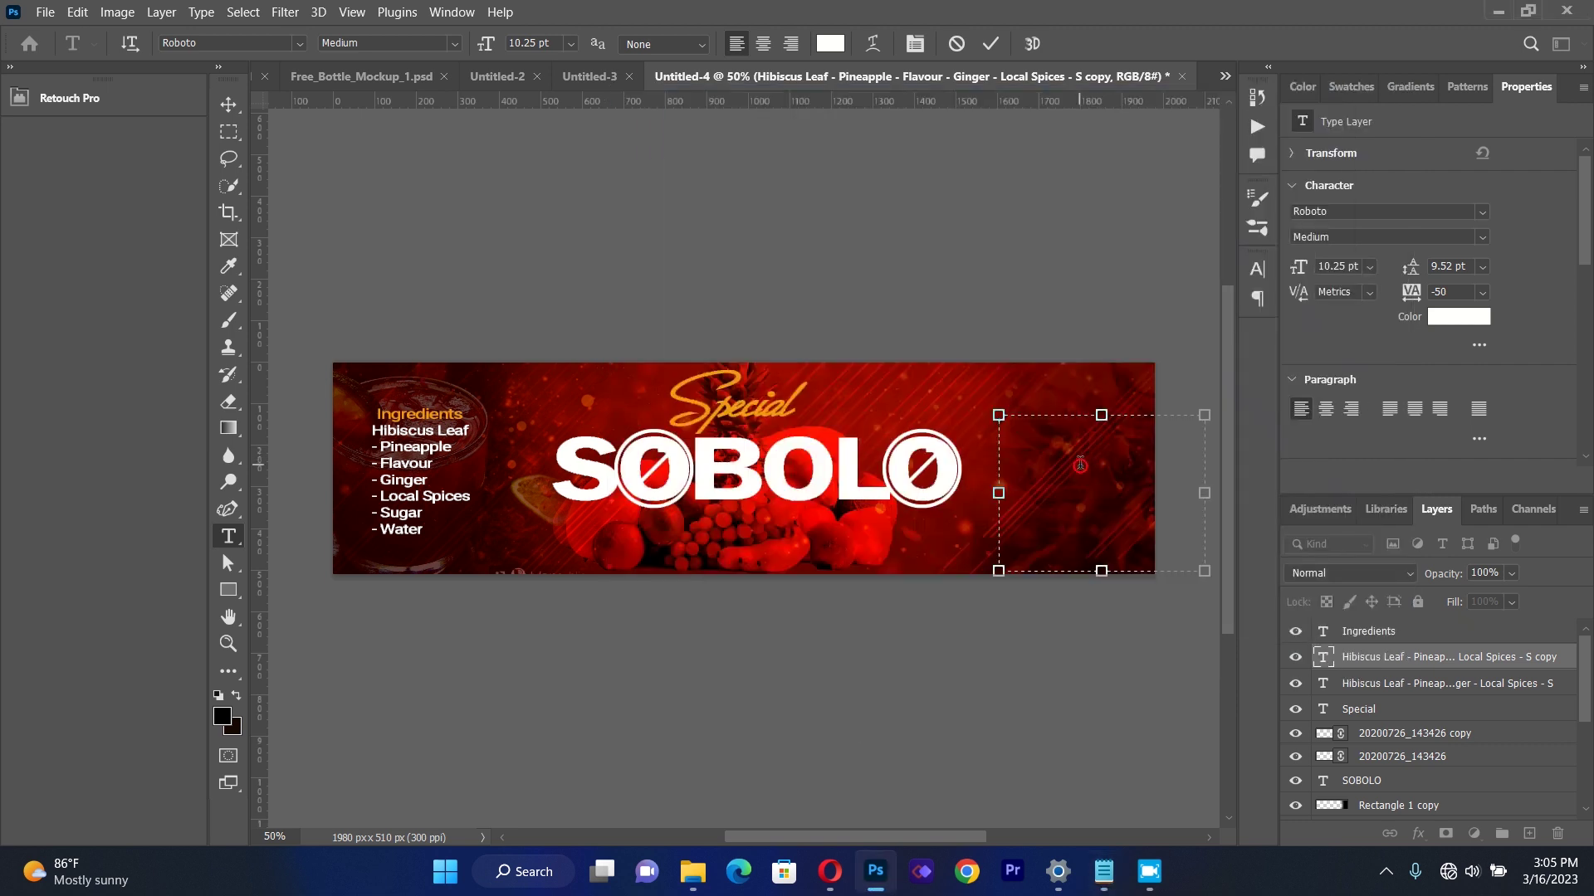
pyautogui.hotkey('ctrl', 'v')
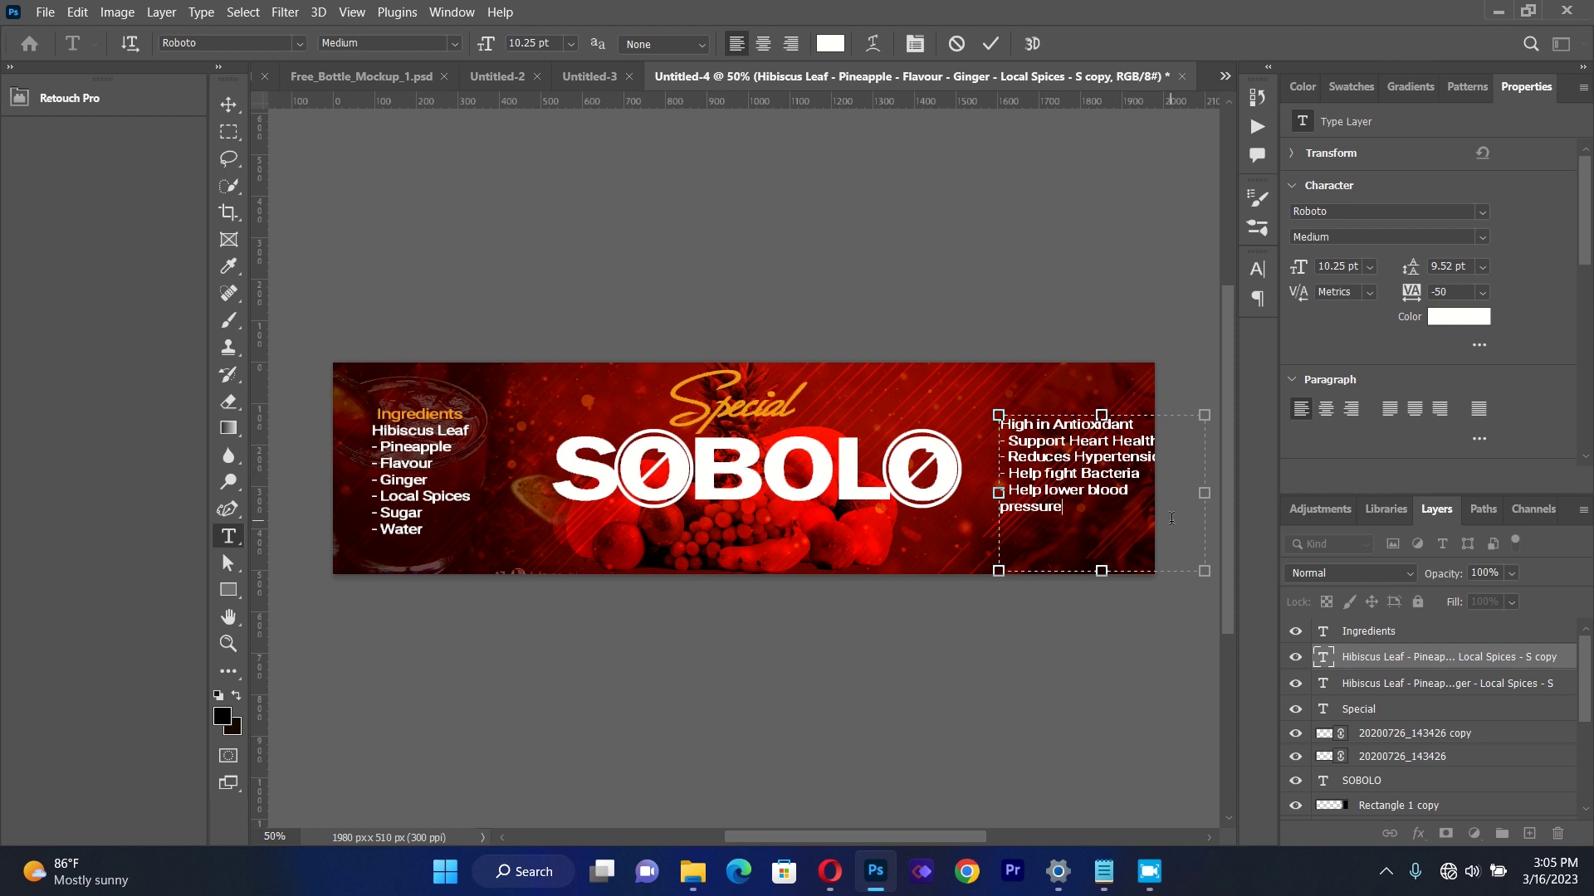
# Finish editing the benefits text and shift it slightly left and down so its lines fit inside the label.
pyautogui.press('Escape')
pyautogui.press('v')
pyautogui.moveTo(1022, 462); pyautogui.dragTo(1060, 498)
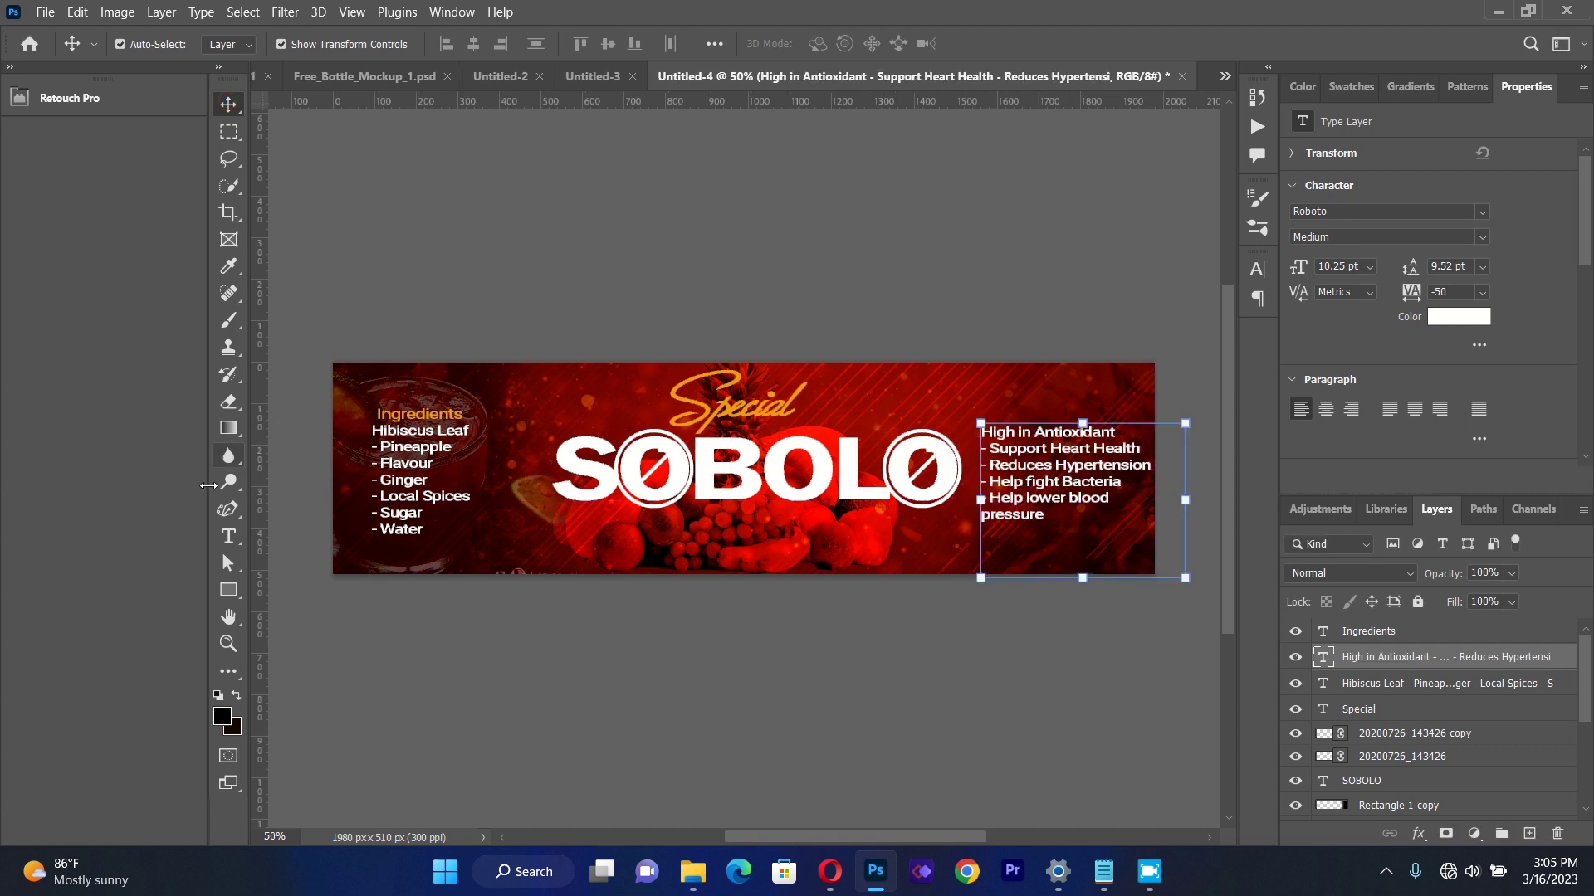
# Indent the wrapped word "pressure" in the benefits list and add a dash before the High in Antioxidant line.
pyautogui.click(228, 536)
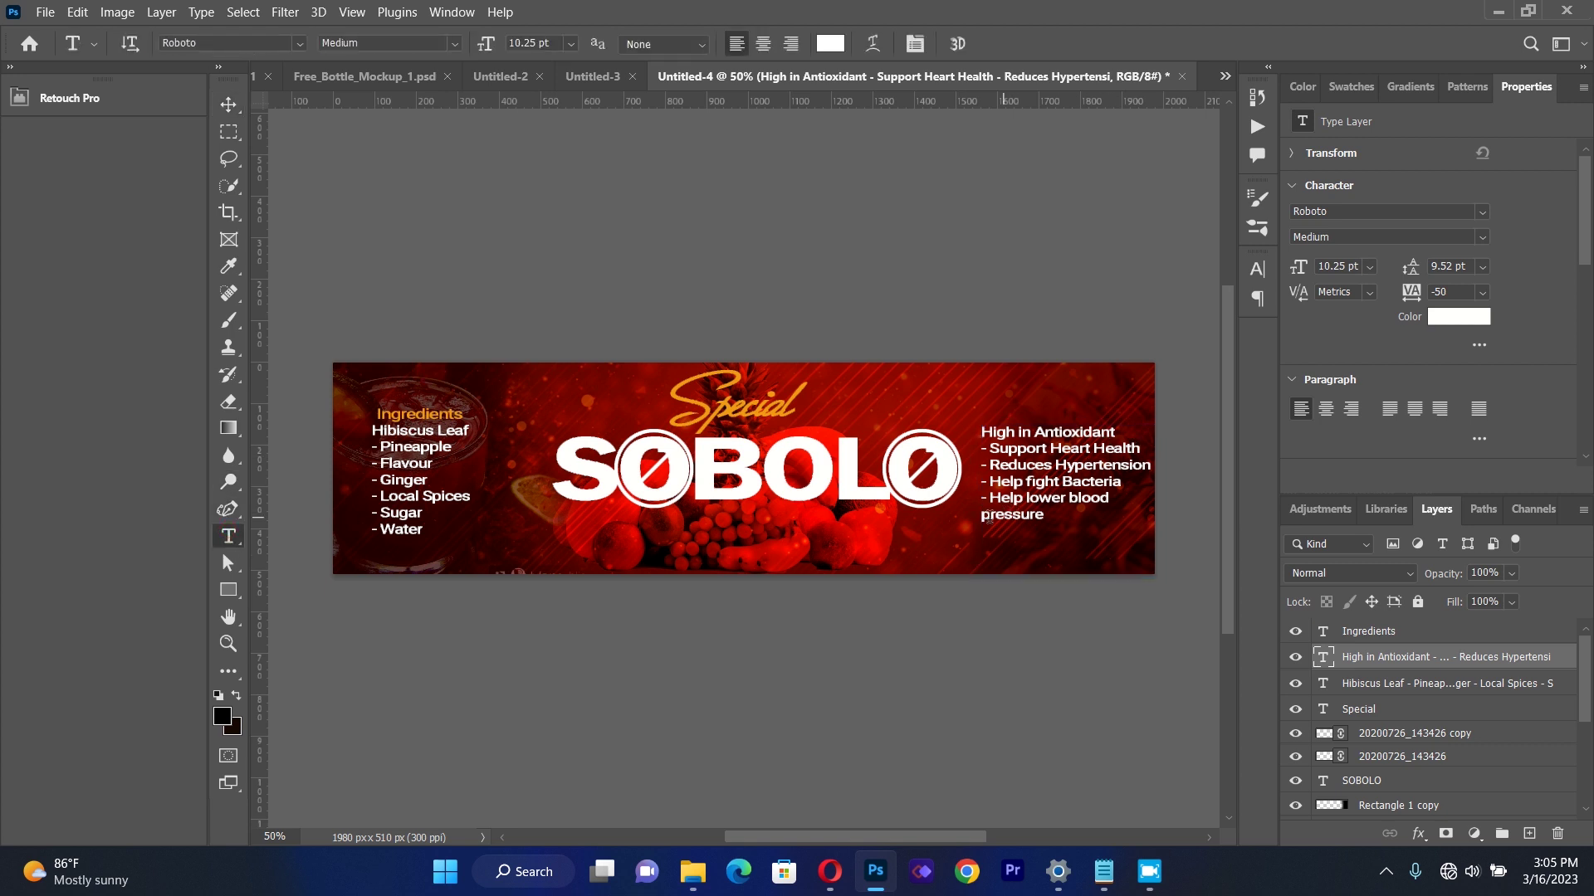
pyautogui.click(986, 517)
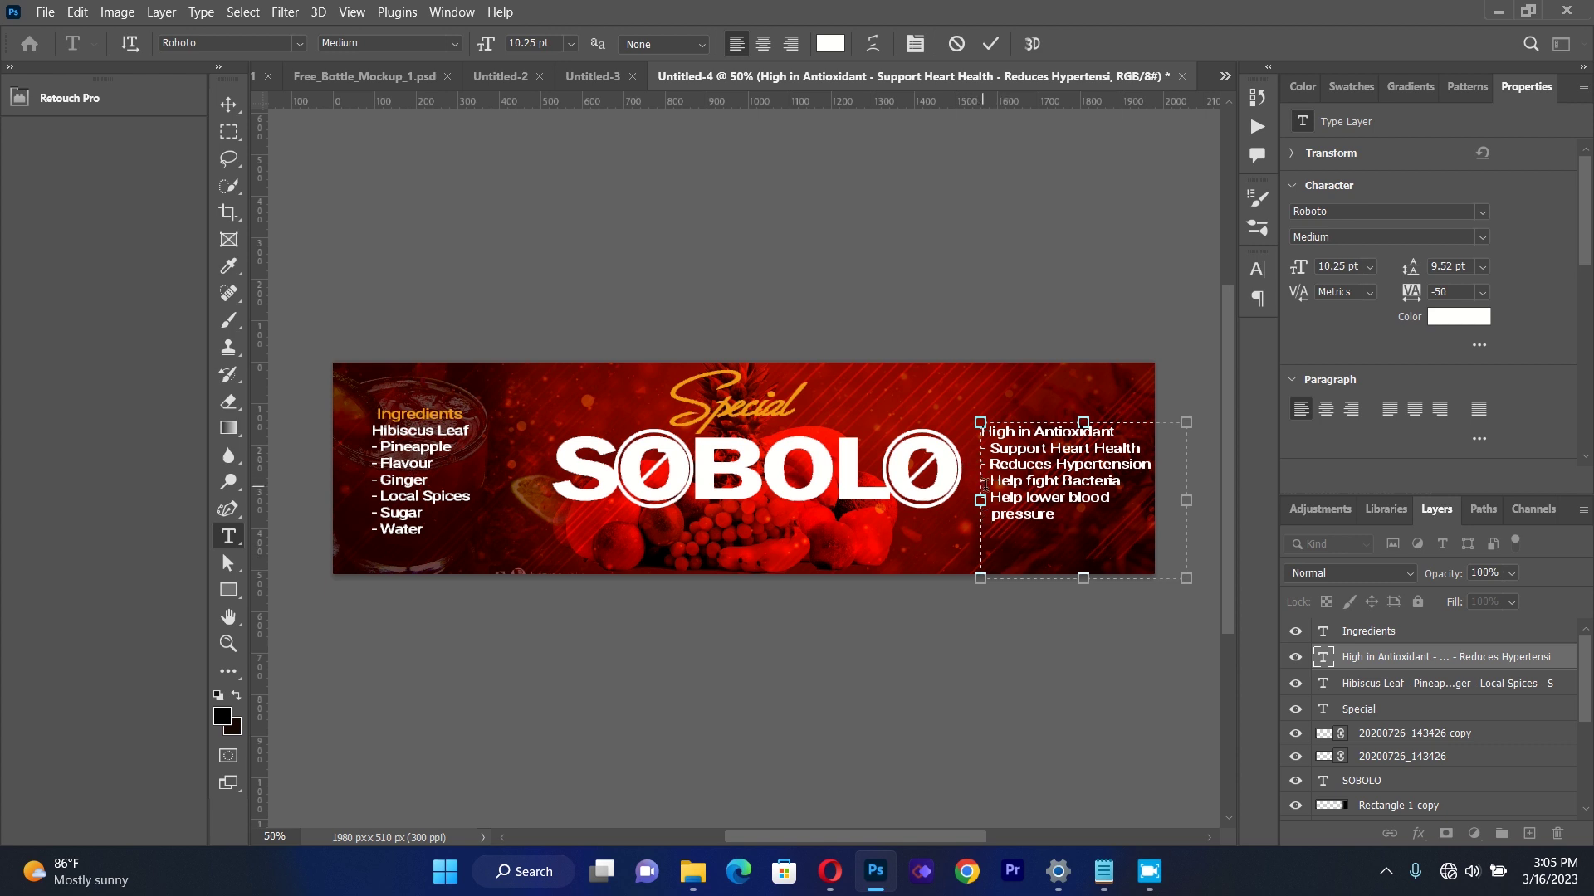
pyautogui.click(228, 104)
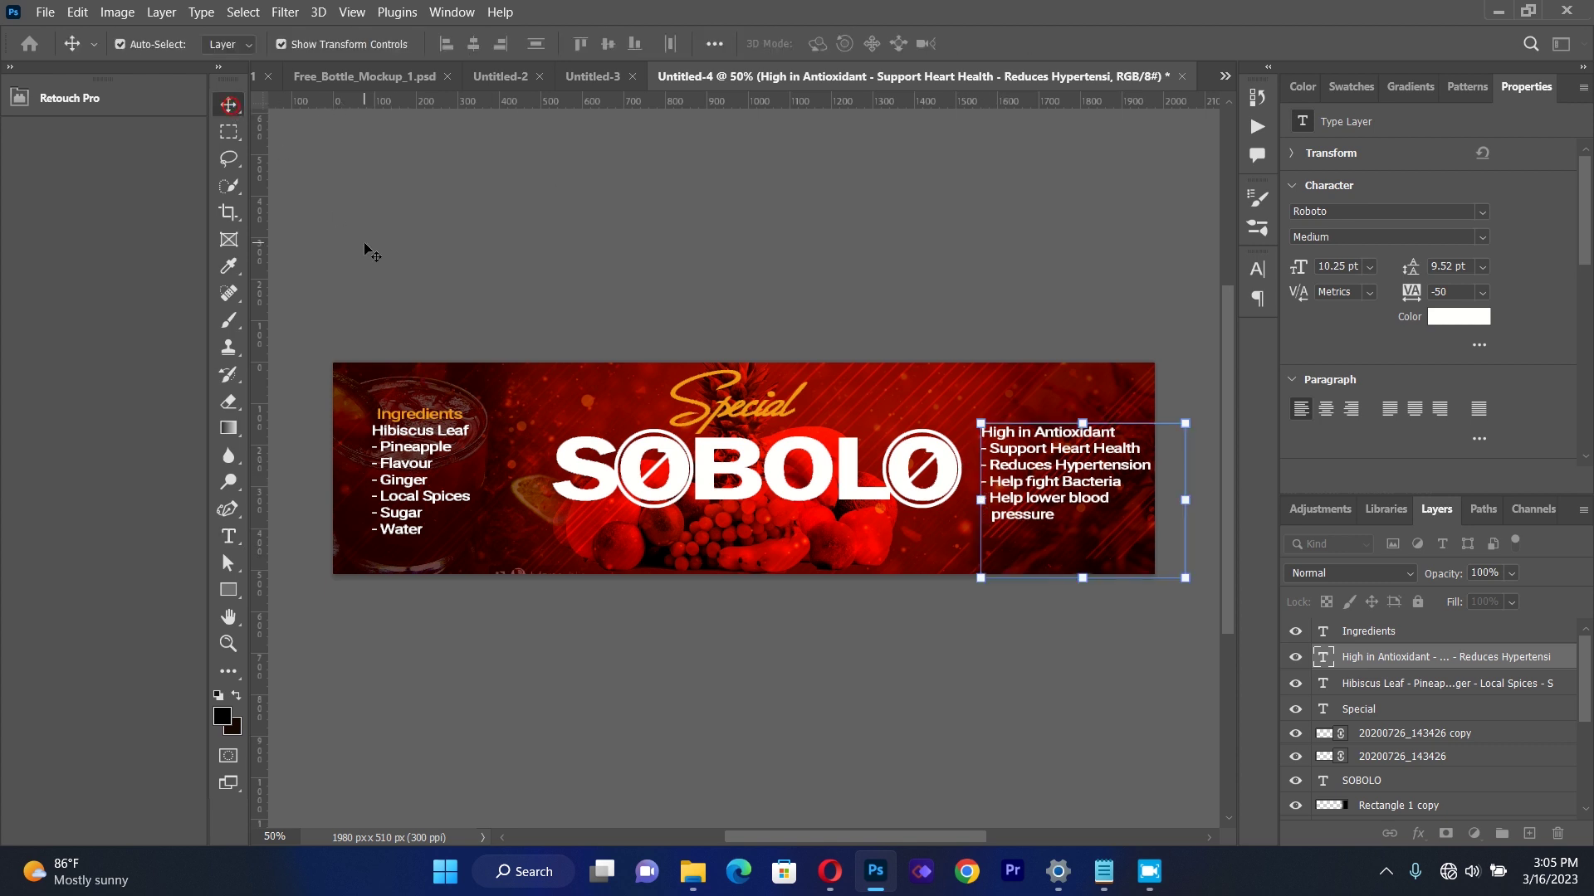
pyautogui.click(367, 252)
pyautogui.click(229, 536)
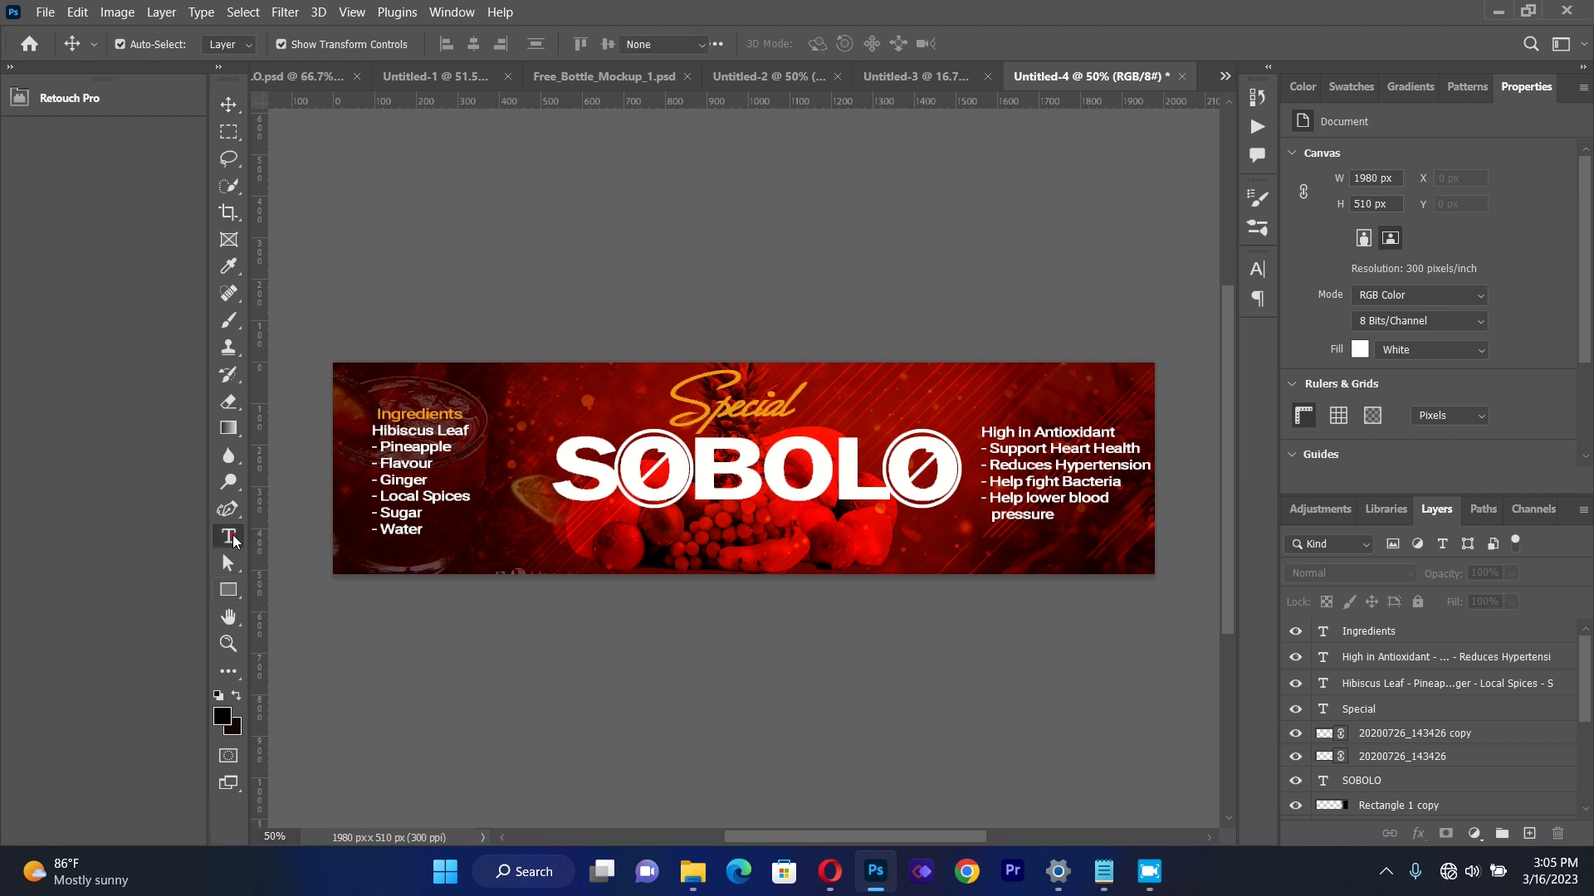
pyautogui.click(984, 432)
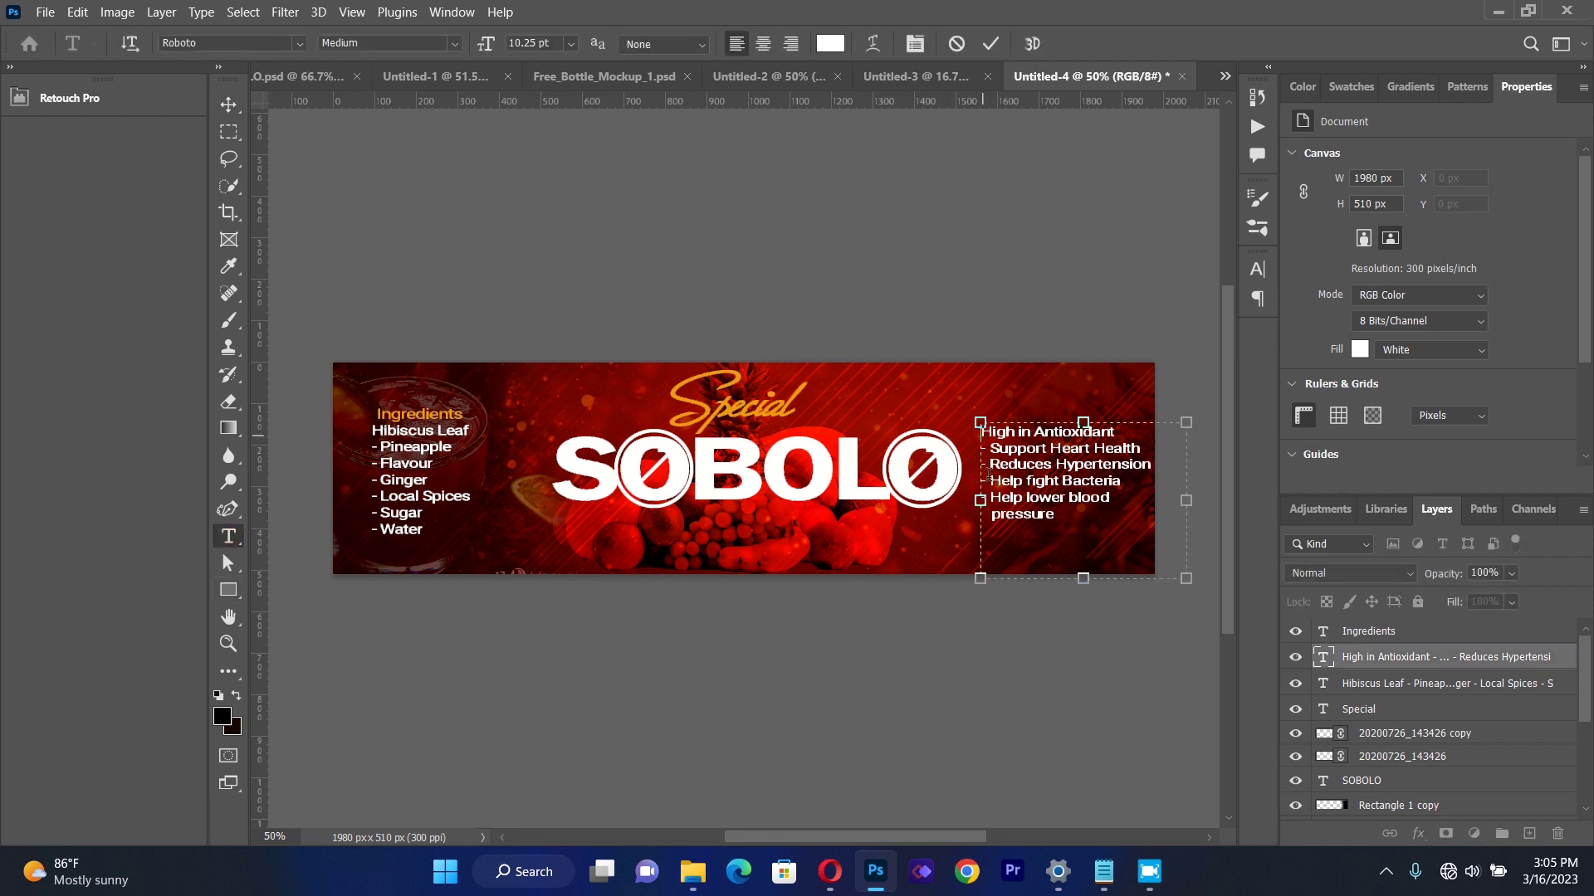
pyautogui.write('-')
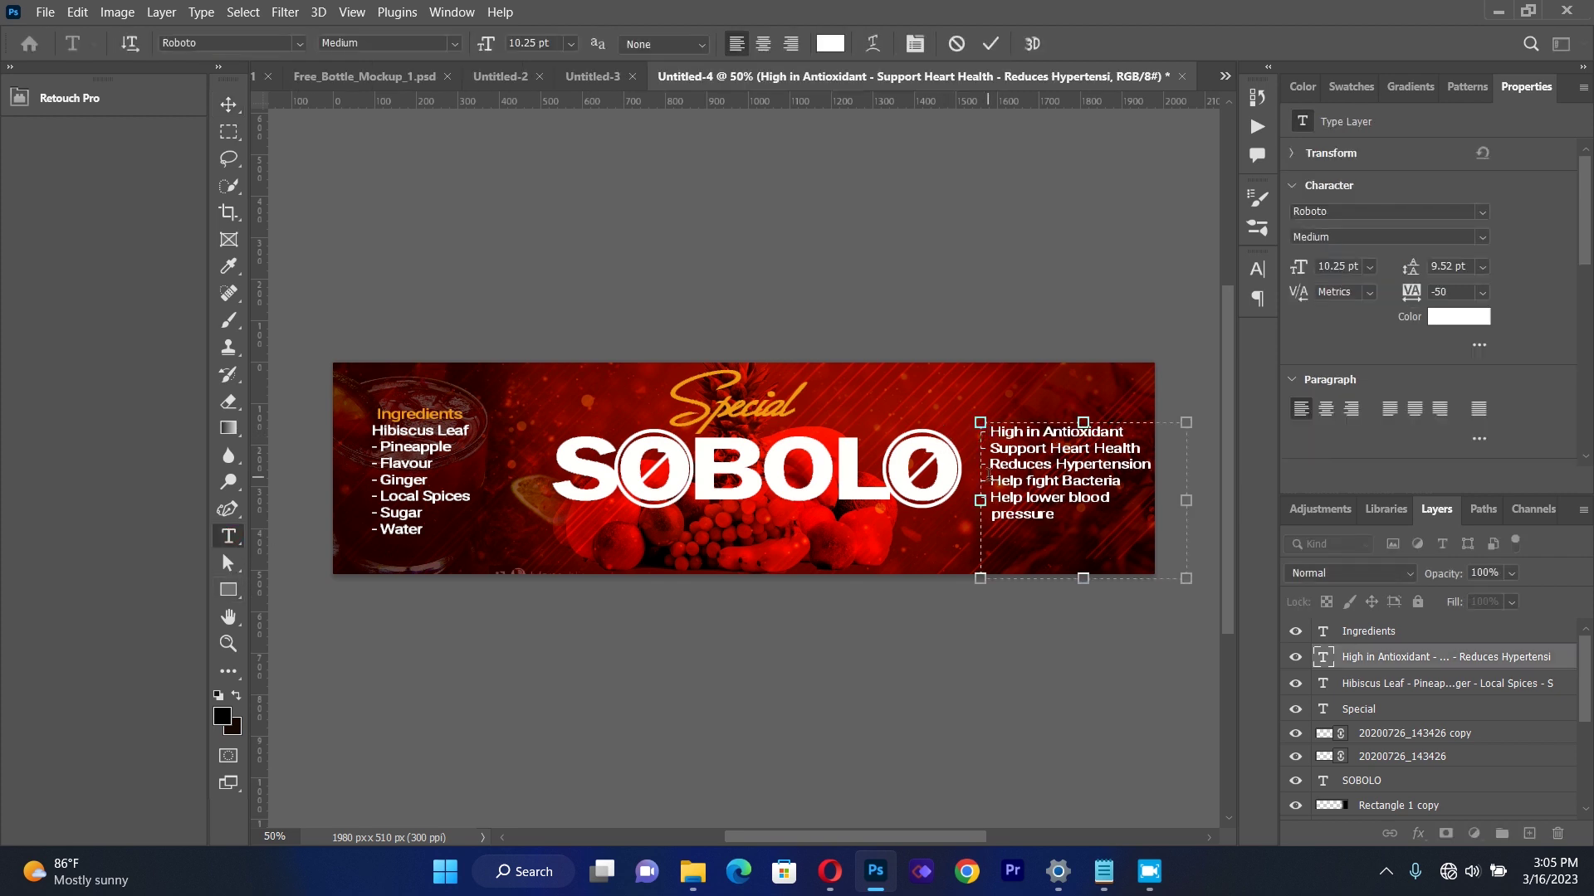
pyautogui.click(228, 104)
pyautogui.click(322, 230)
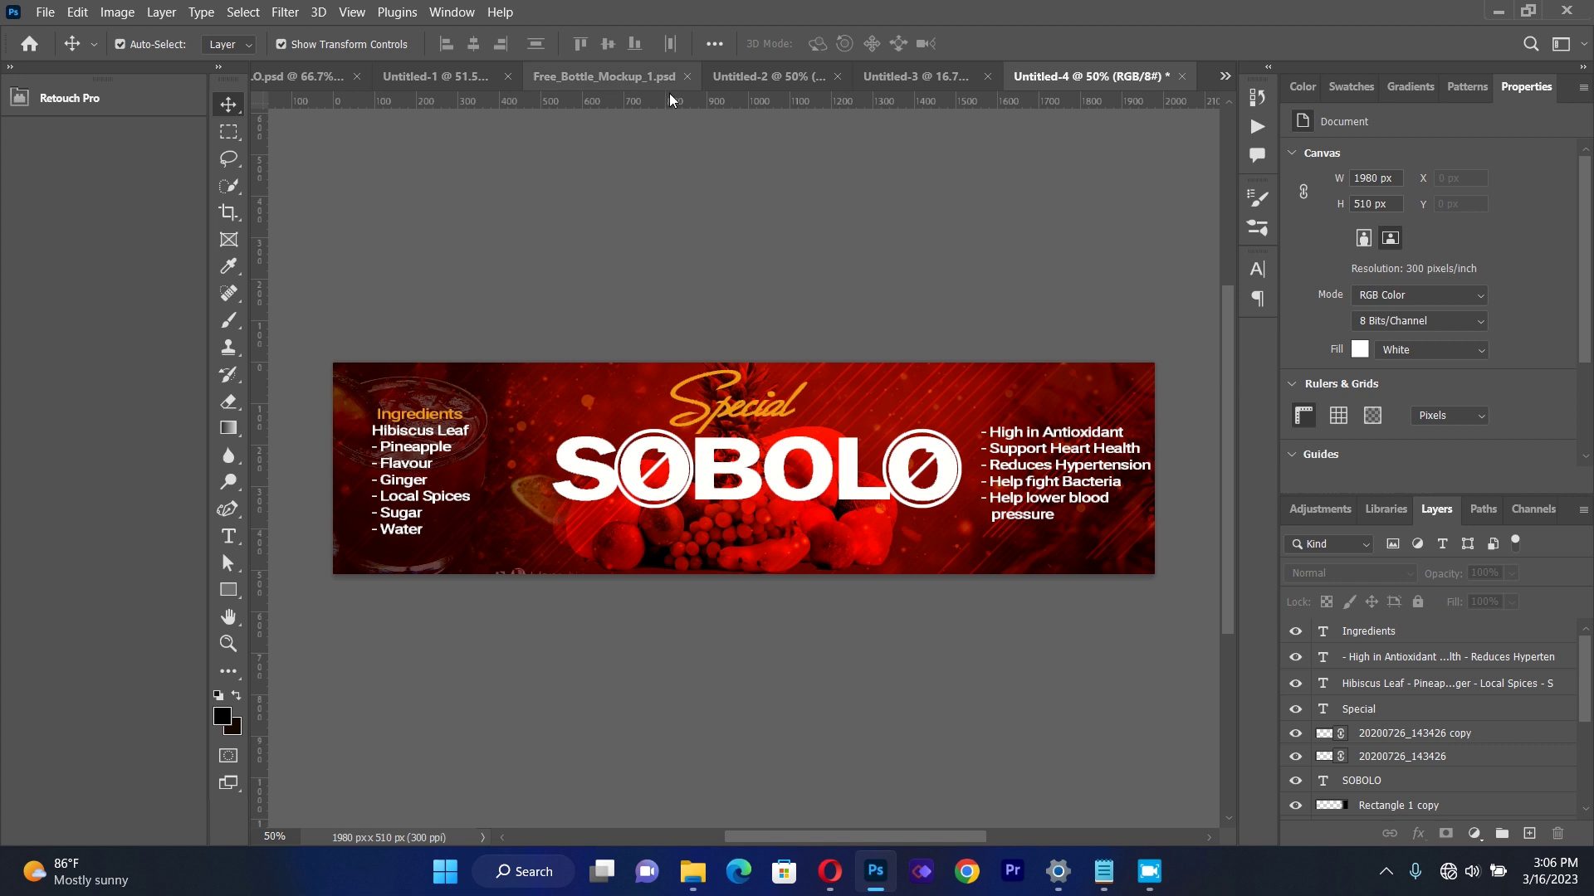
# Add a horizontal guide just below the Ingredients heading and place a duplicate of that heading above the benefits list.
pyautogui.moveTo(670, 98); pyautogui.dragTo(676, 426)
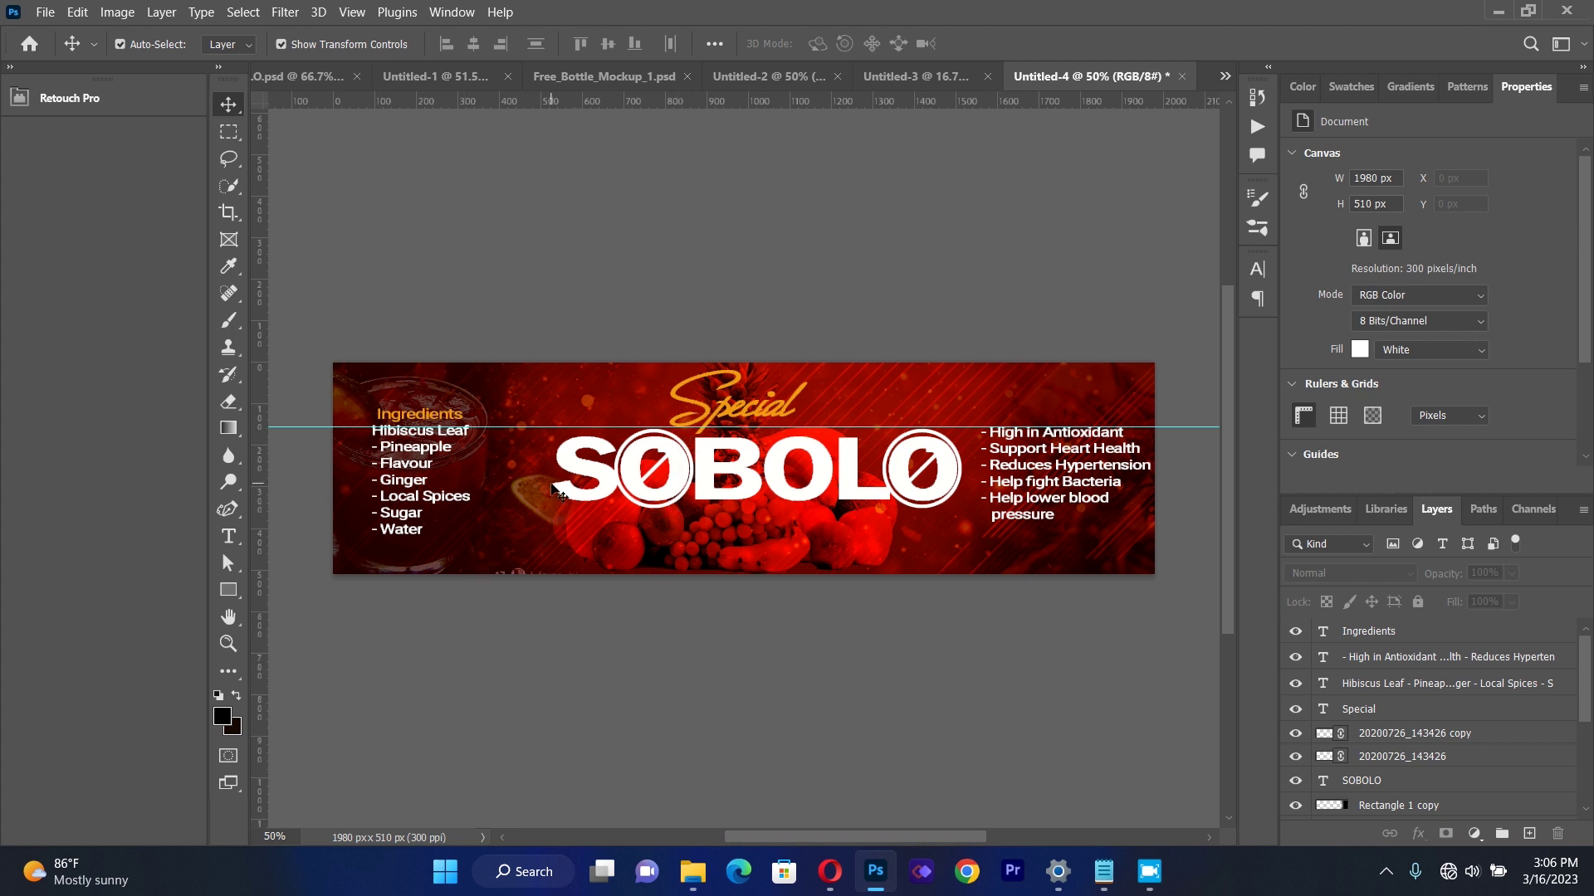
pyautogui.click(452, 426)
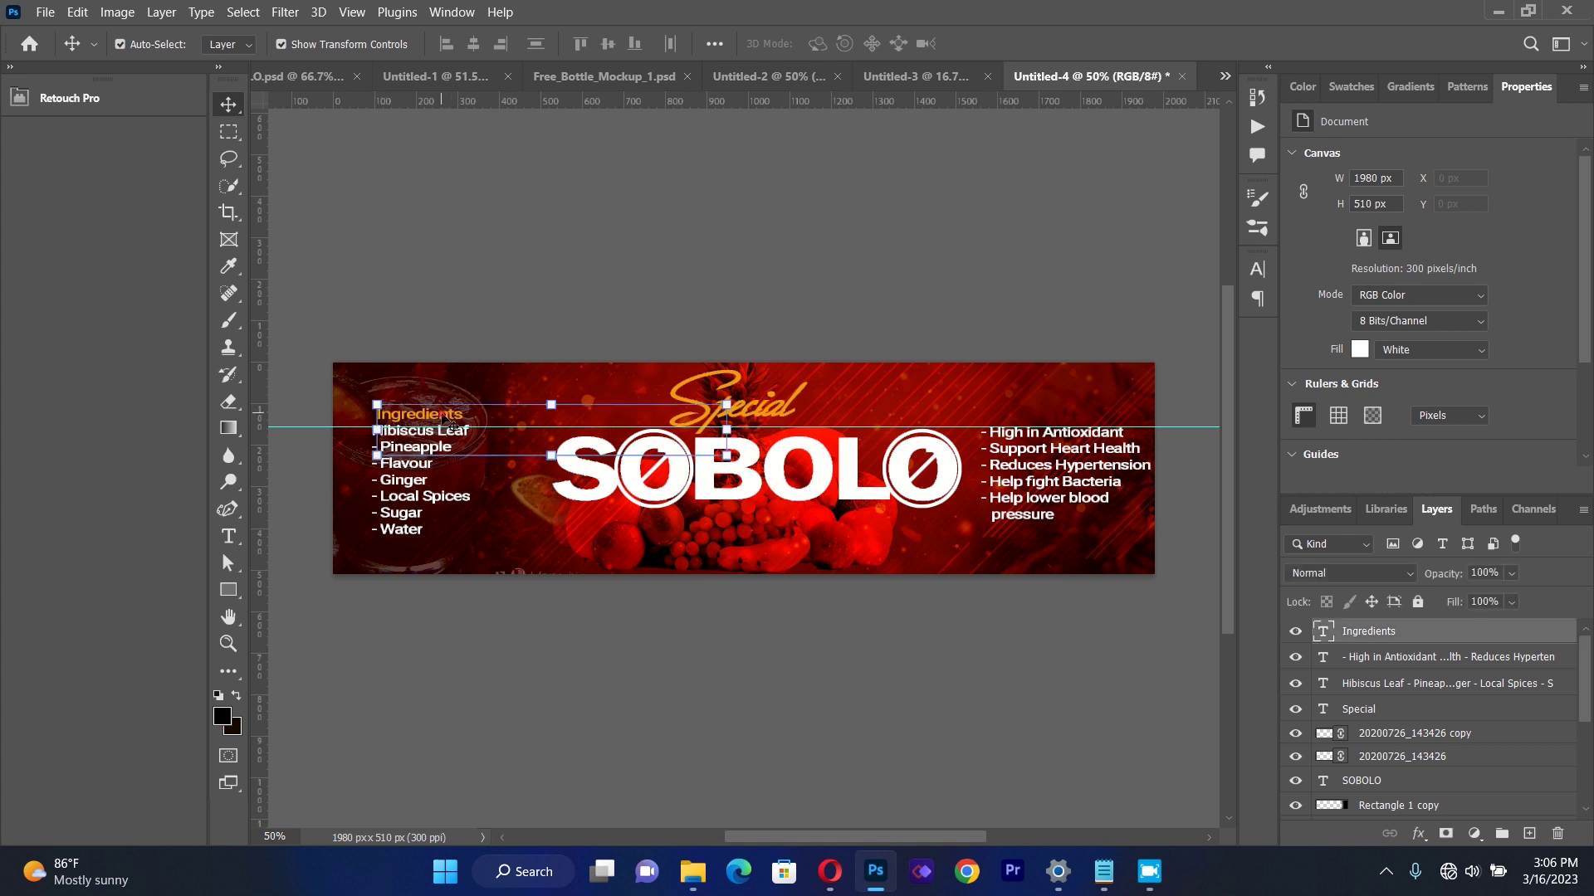
pyautogui.hotkey('ctrl', 'j')
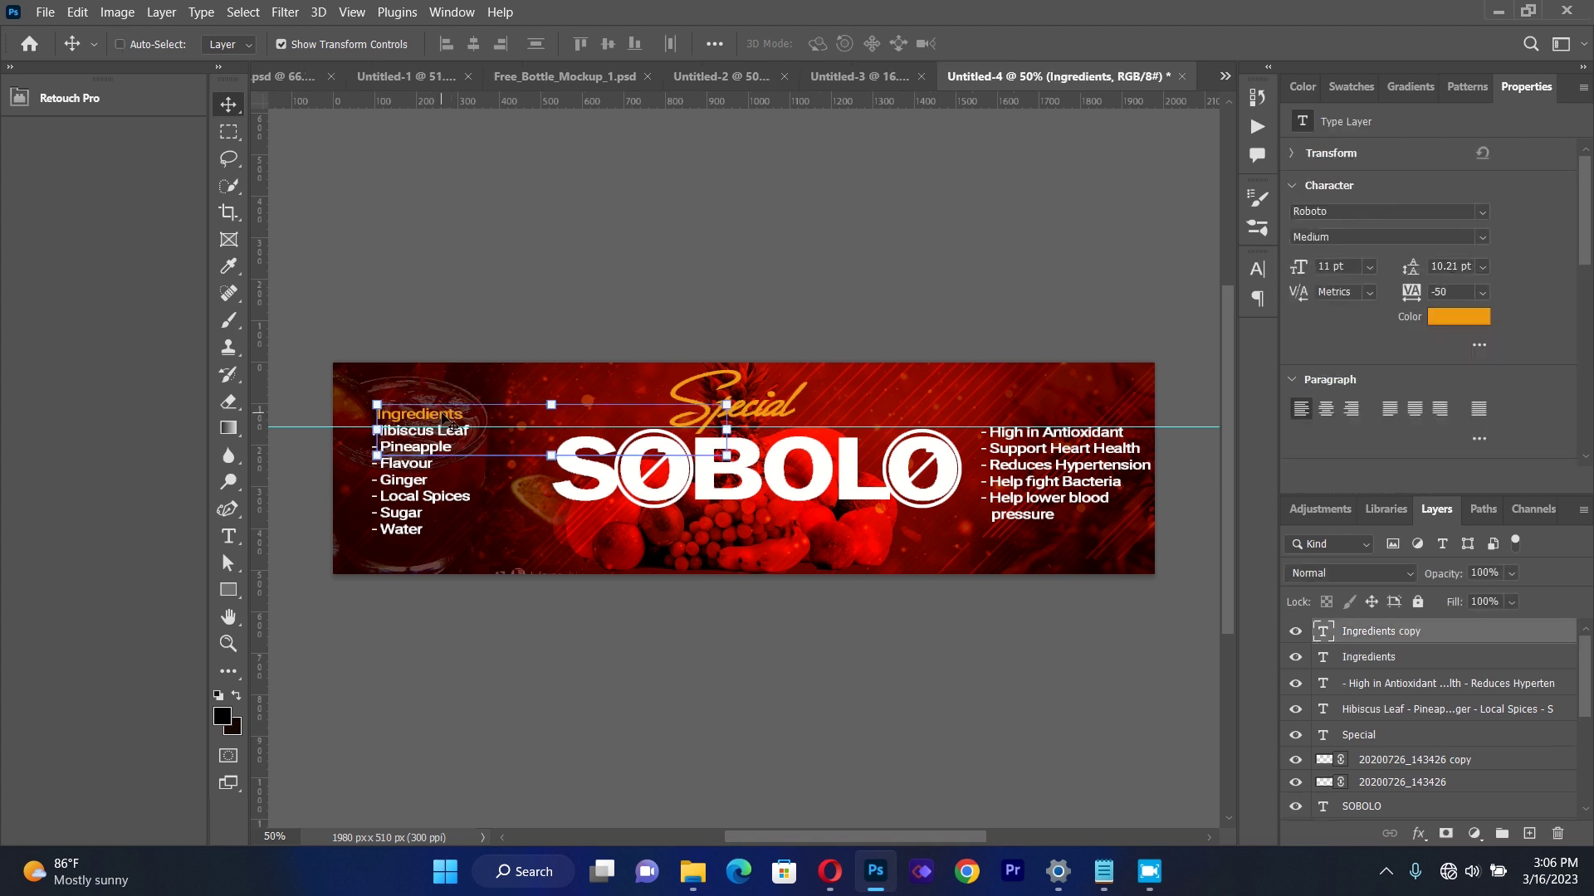
pyautogui.moveTo(452, 425); pyautogui.dragTo(1047, 417)
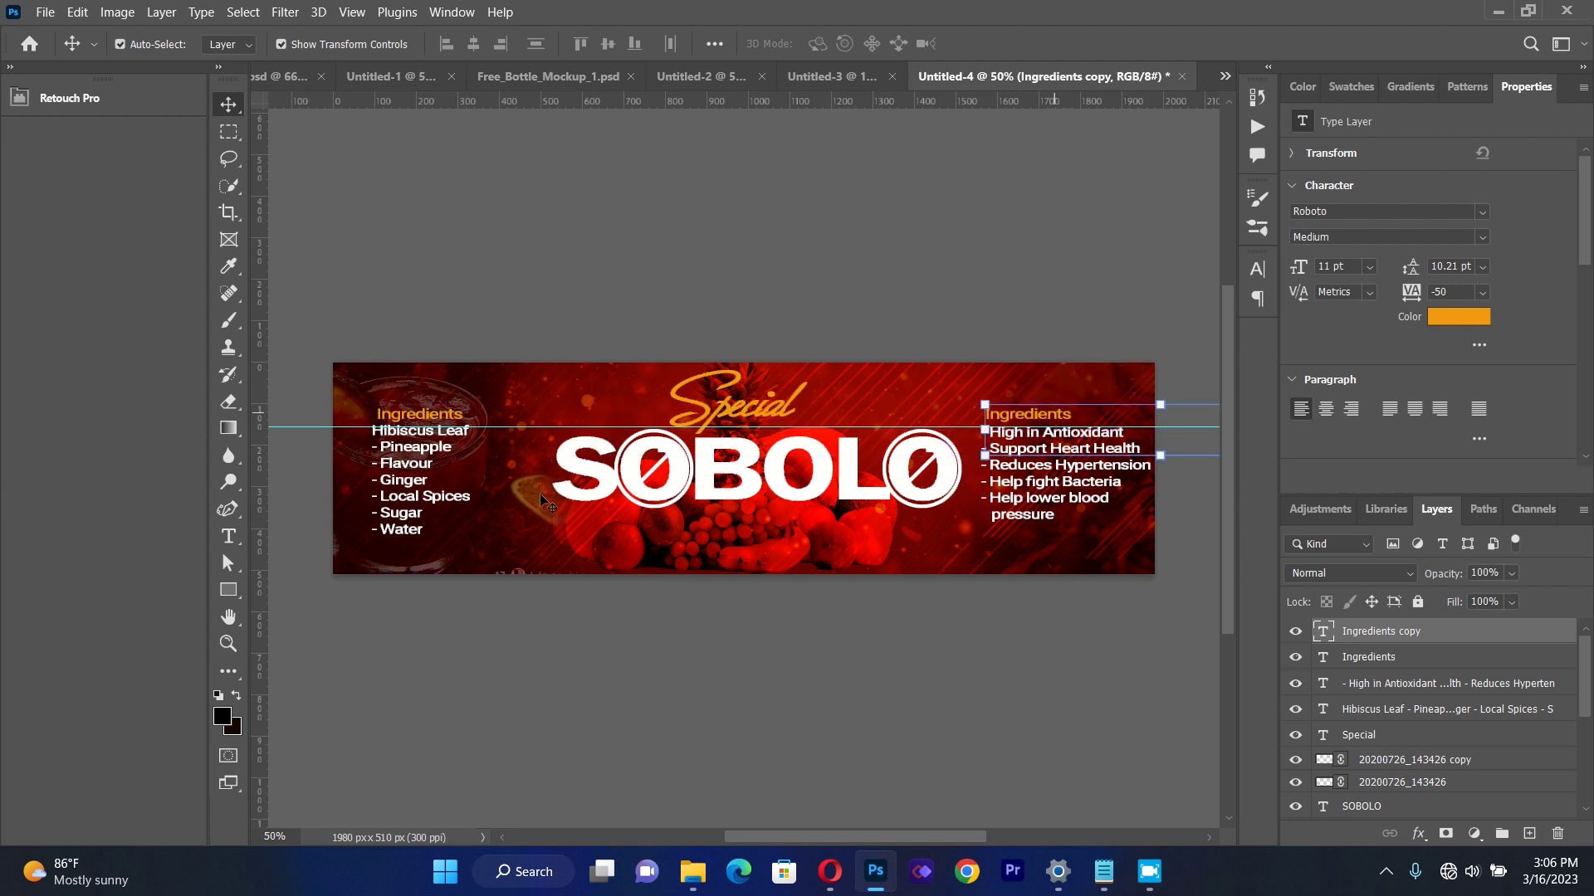
# Replace the duplicated heading's text with "Health Benefits".
pyautogui.click(225, 538)
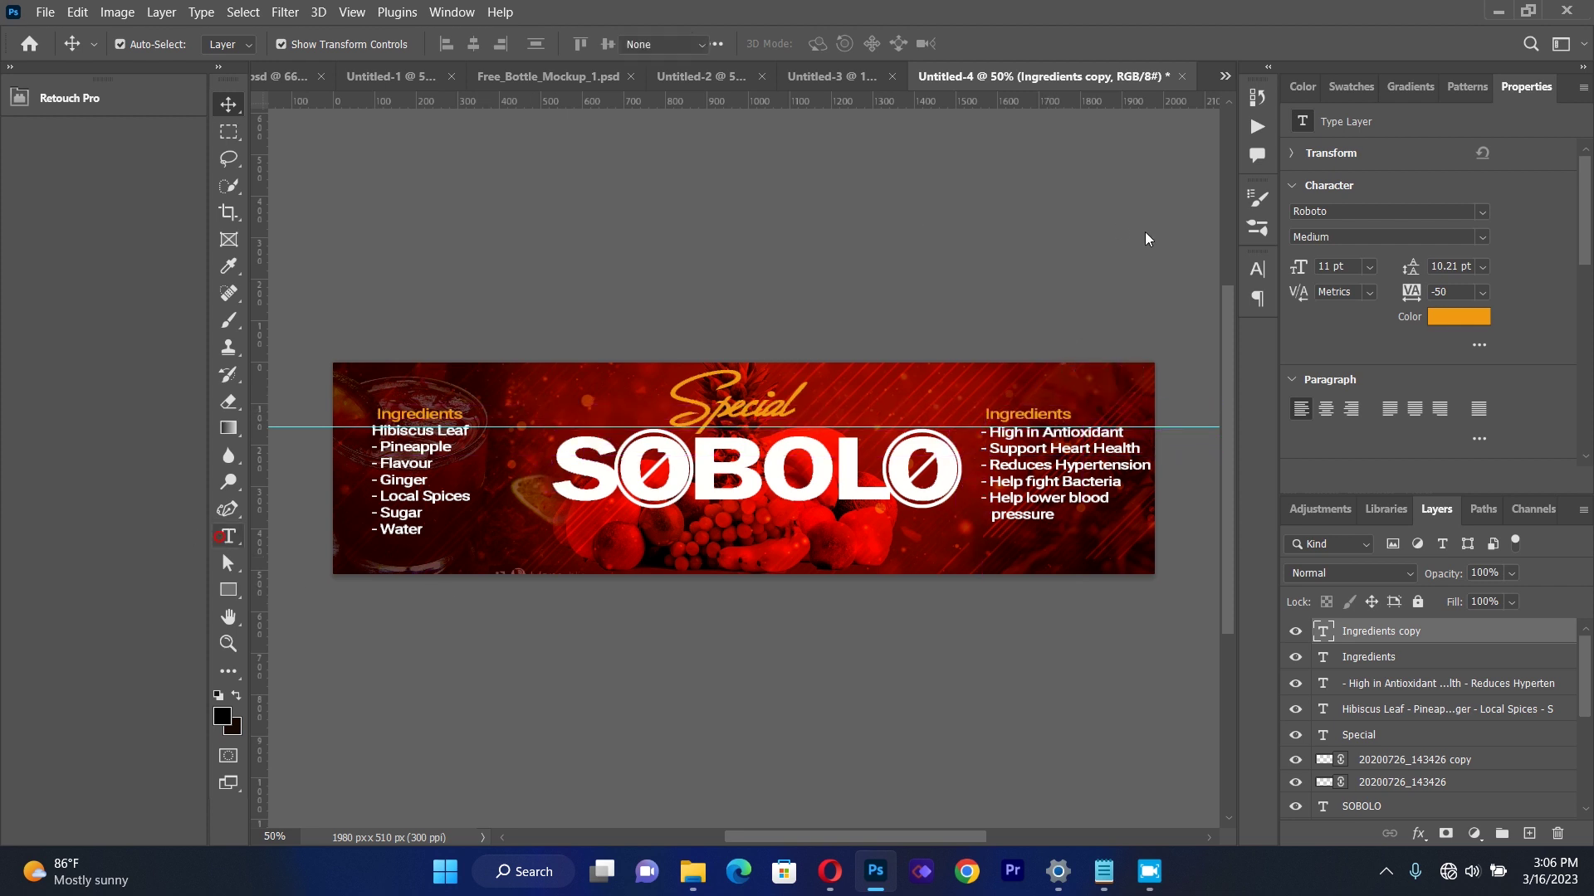
pyautogui.doubleClick(1038, 412)
pyautogui.press('BackSpace')
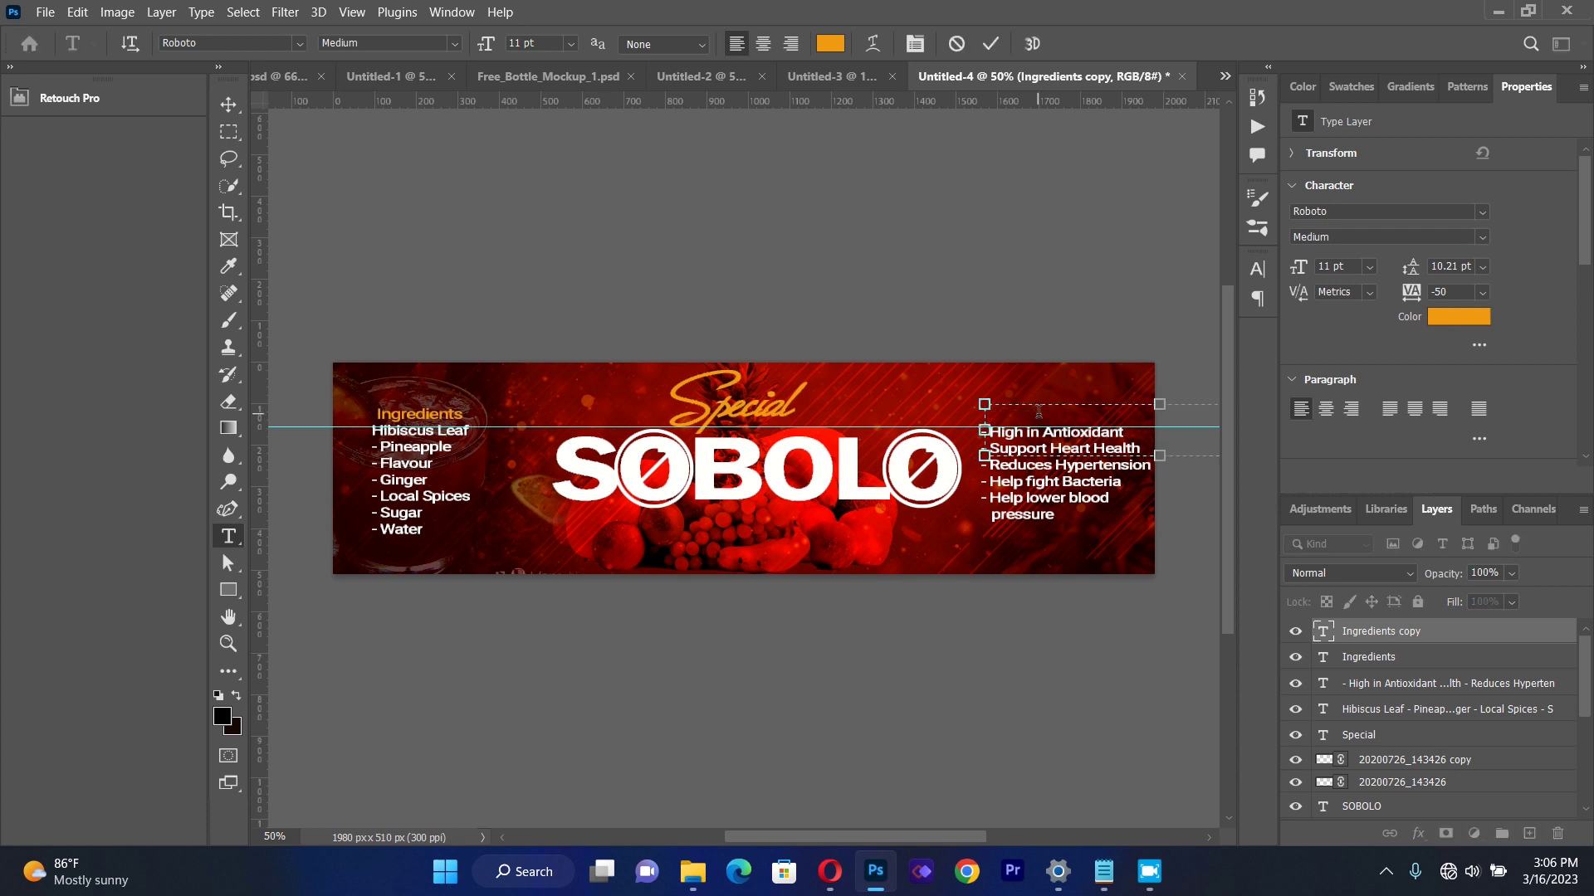
pyautogui.write('H')
pyautogui.write('ea')
pyautogui.write('lth')
pyautogui.write(' Be')
pyautogui.write('e')
pyautogui.write('nef')
pyautogui.click(229, 105)
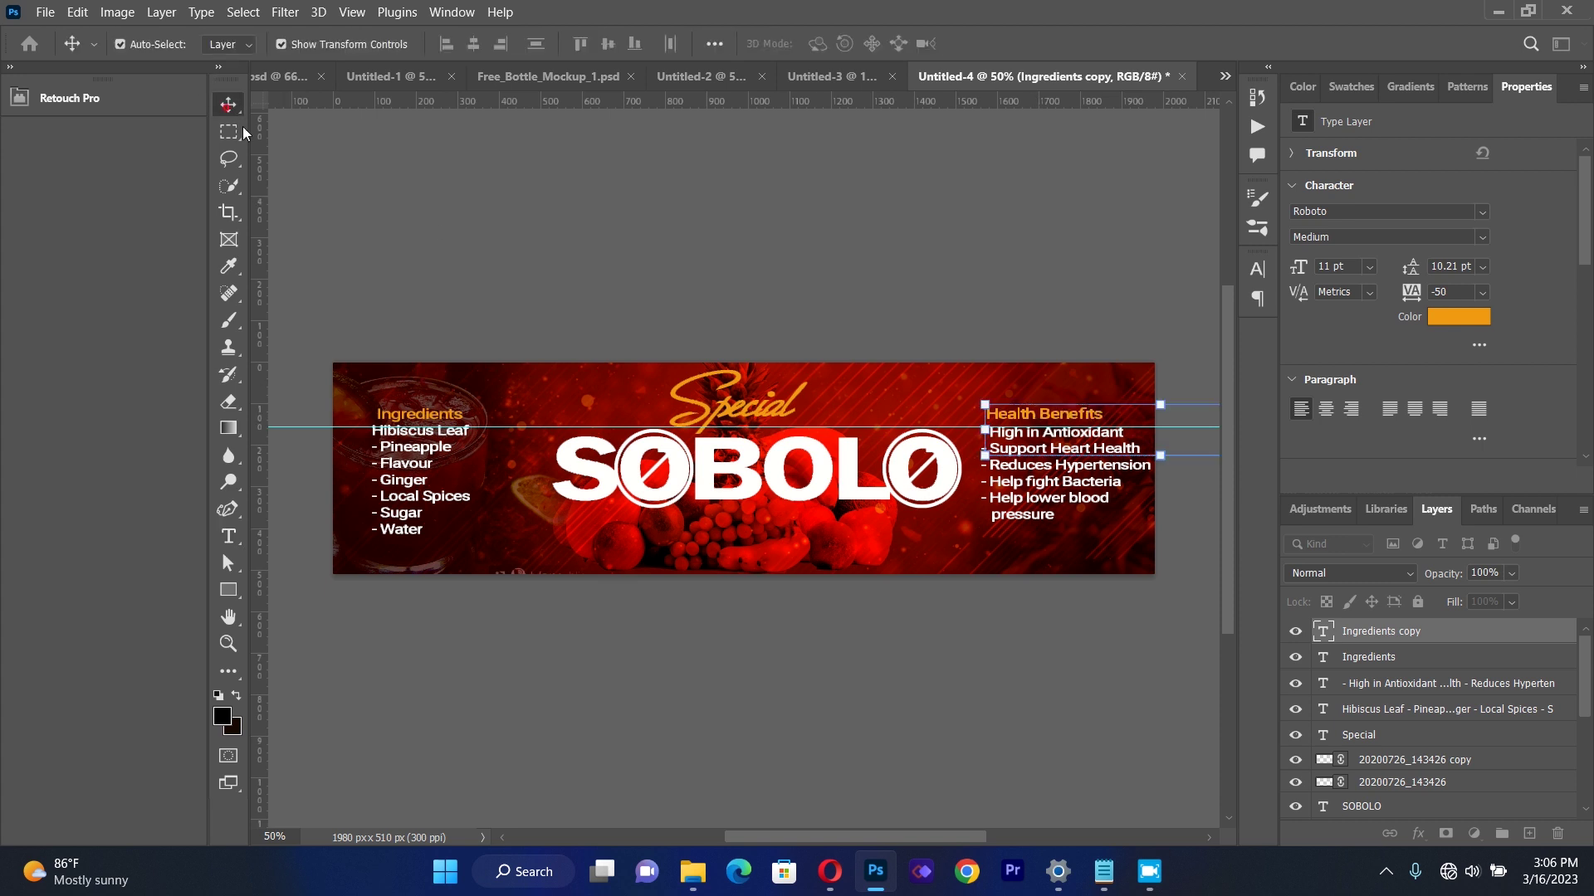
pyautogui.click(415, 244)
# Shift the Health Benefits heading slightly right and down to sit closer to its list, and move the horizontal guide to the label's top edge.
pyautogui.moveTo(988, 404); pyautogui.dragTo(1010, 421)
pyautogui.press('Down')
pyautogui.press('Down')
pyautogui.press('Down')
pyautogui.press('Down')
pyautogui.press('Down')
pyautogui.press('Down')
pyautogui.press('Down')
pyautogui.press('Down')
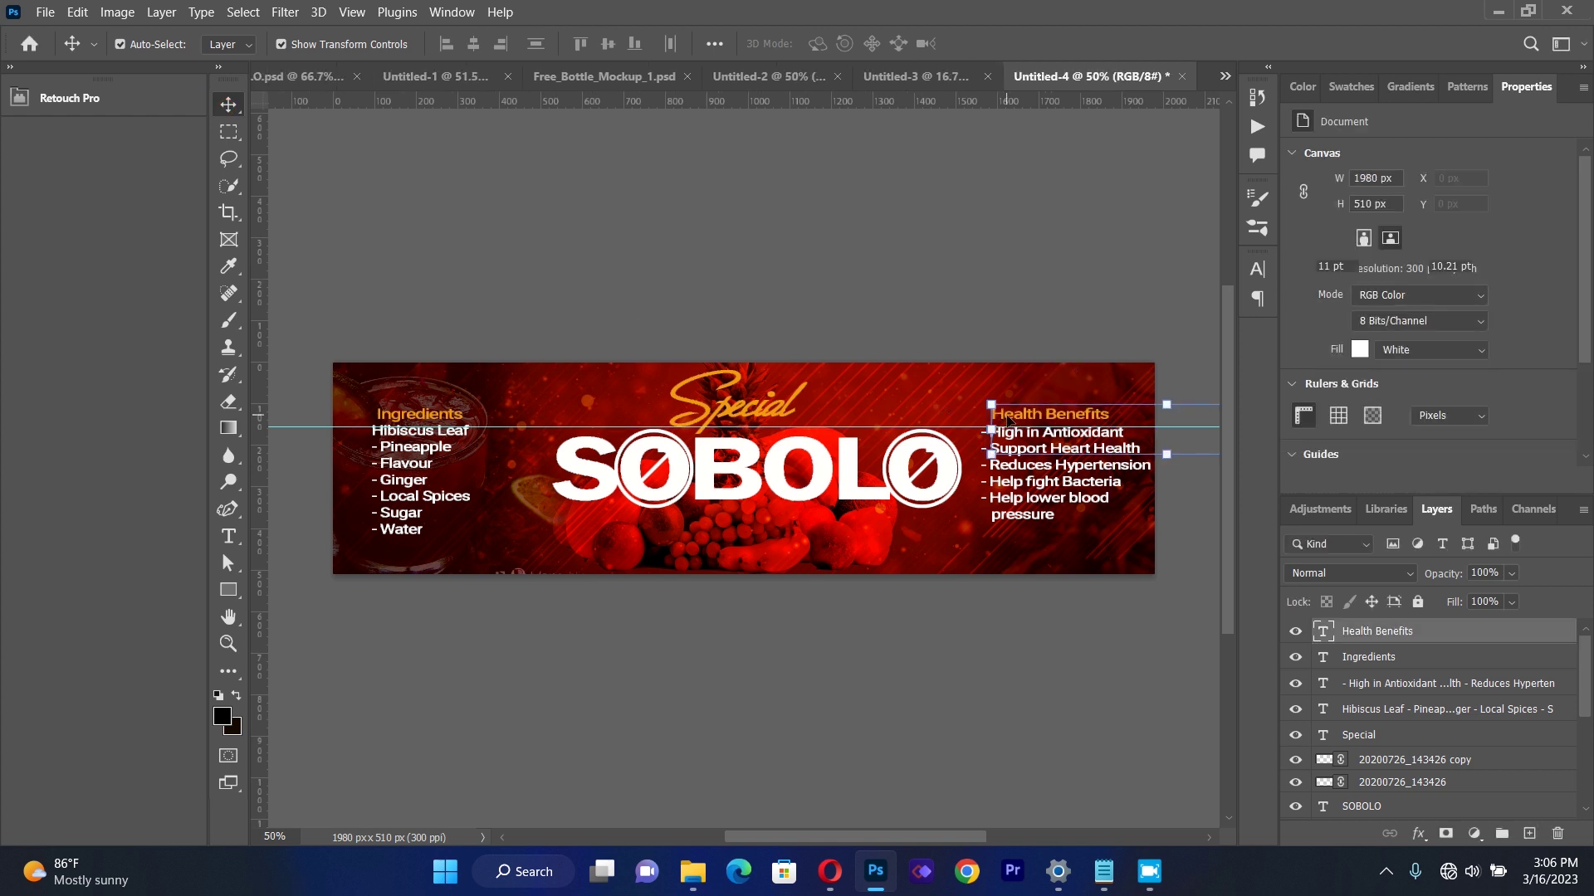
pyautogui.click(927, 284)
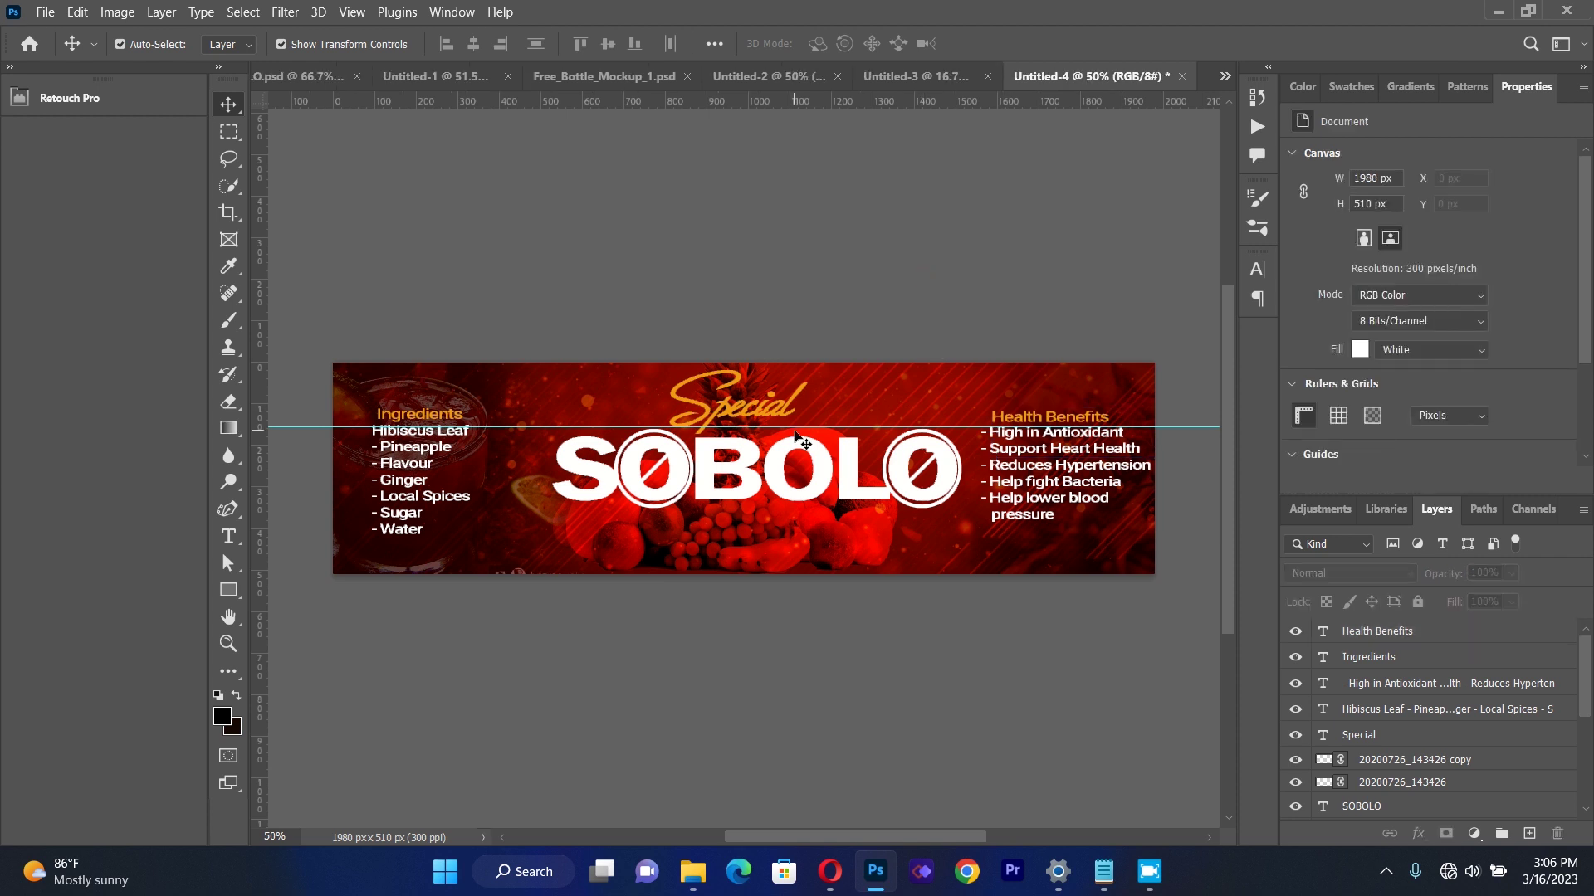
pyautogui.moveTo(795, 427); pyautogui.dragTo(795, 363)
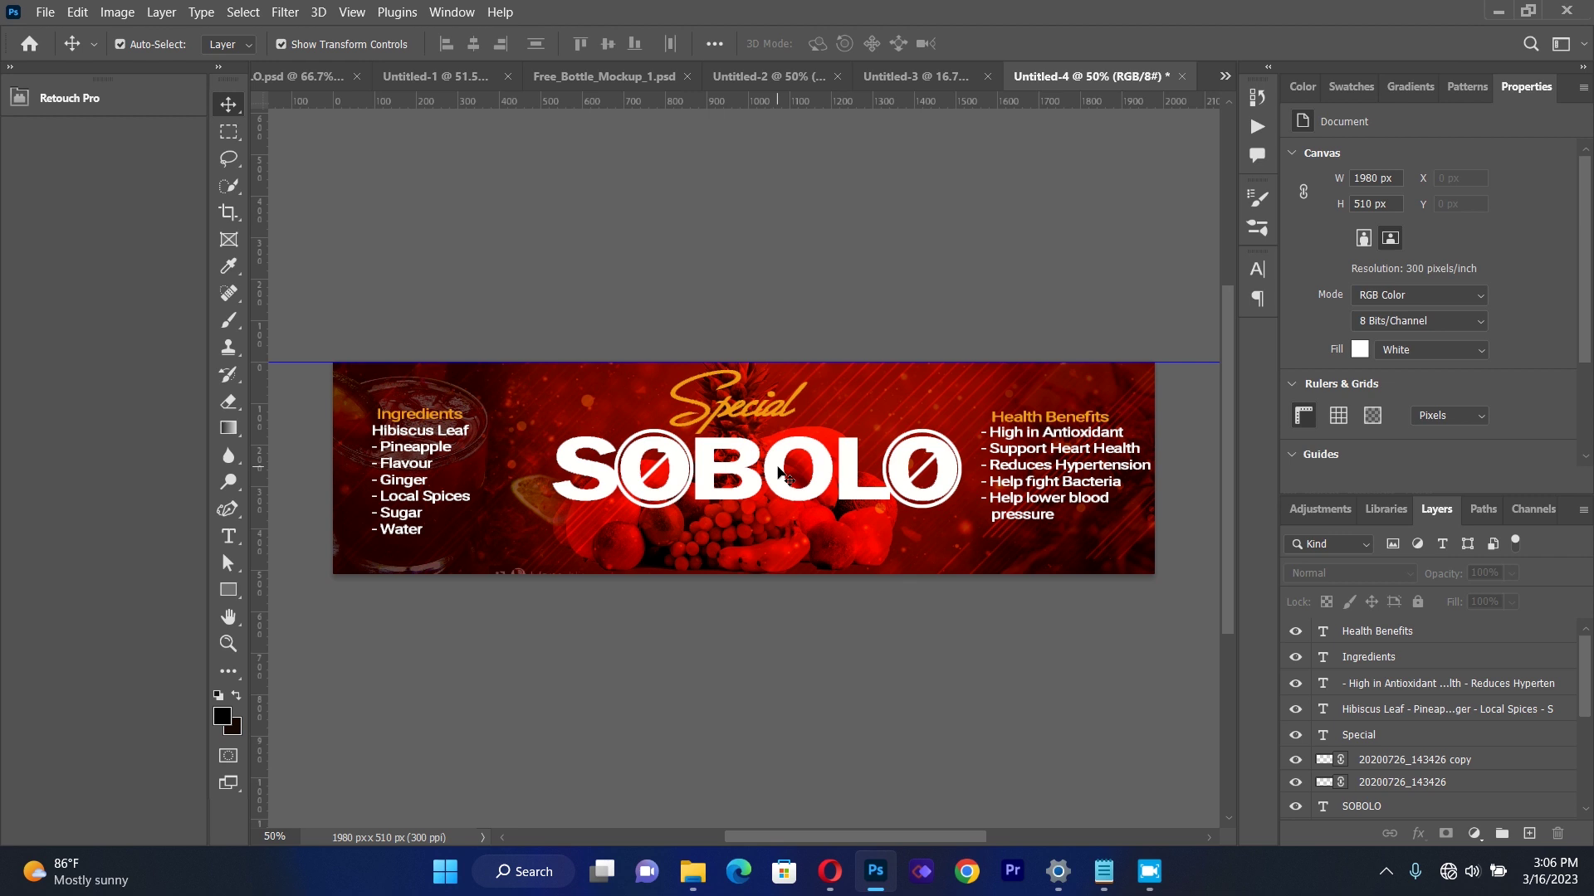
# Create a text box beneath the SOBOLO title and replace its placeholder with "tasti,afffordable,nutritious".
pyautogui.click(229, 536)
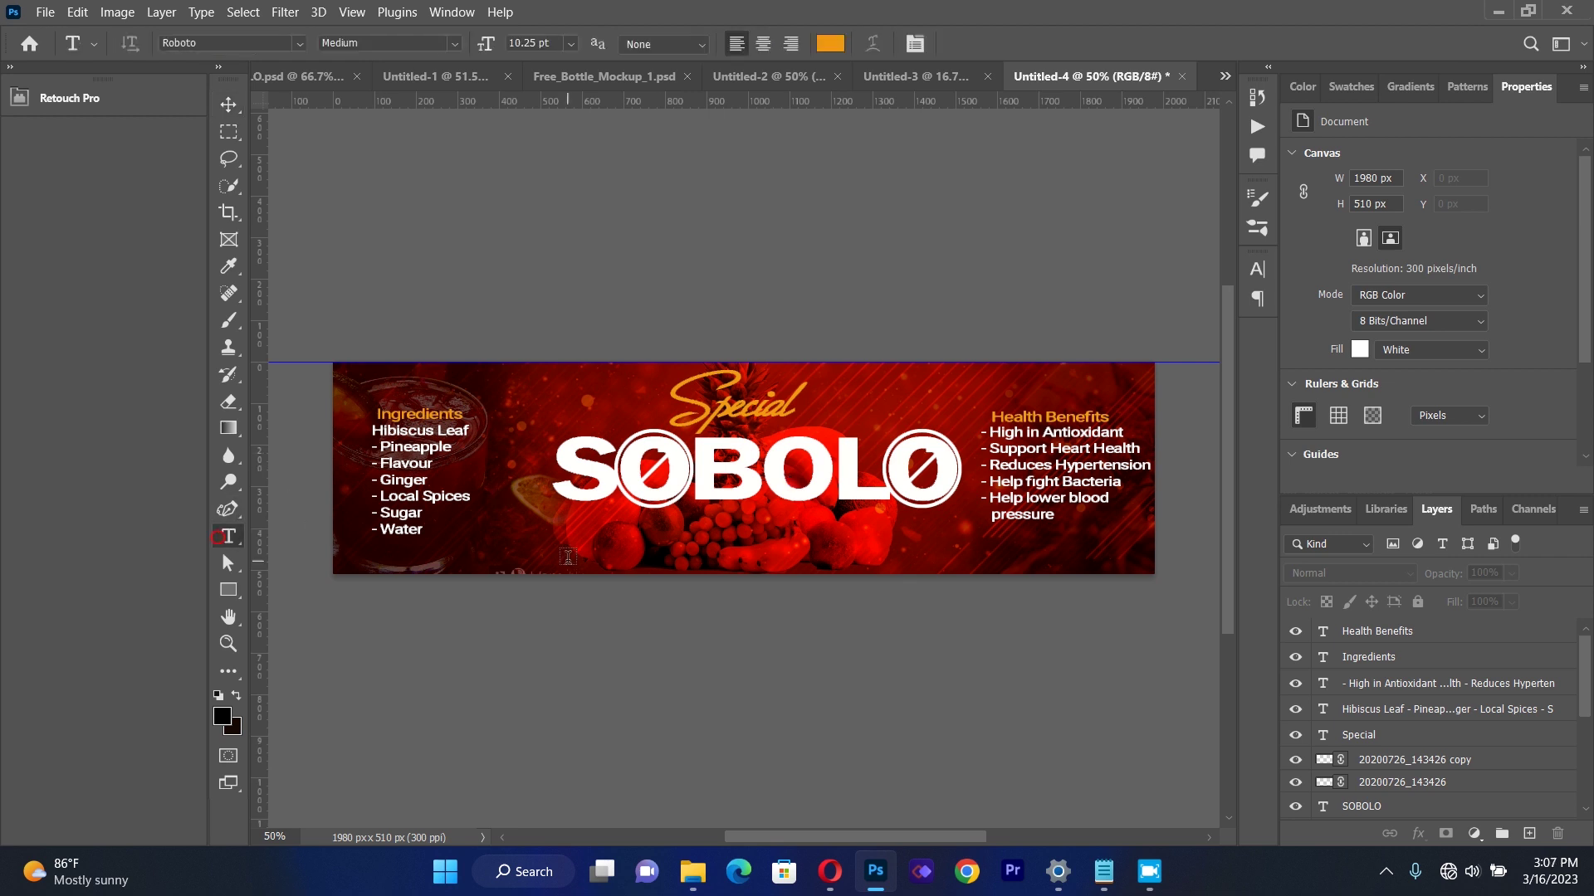
pyautogui.moveTo(500, 503); pyautogui.dragTo(993, 571)
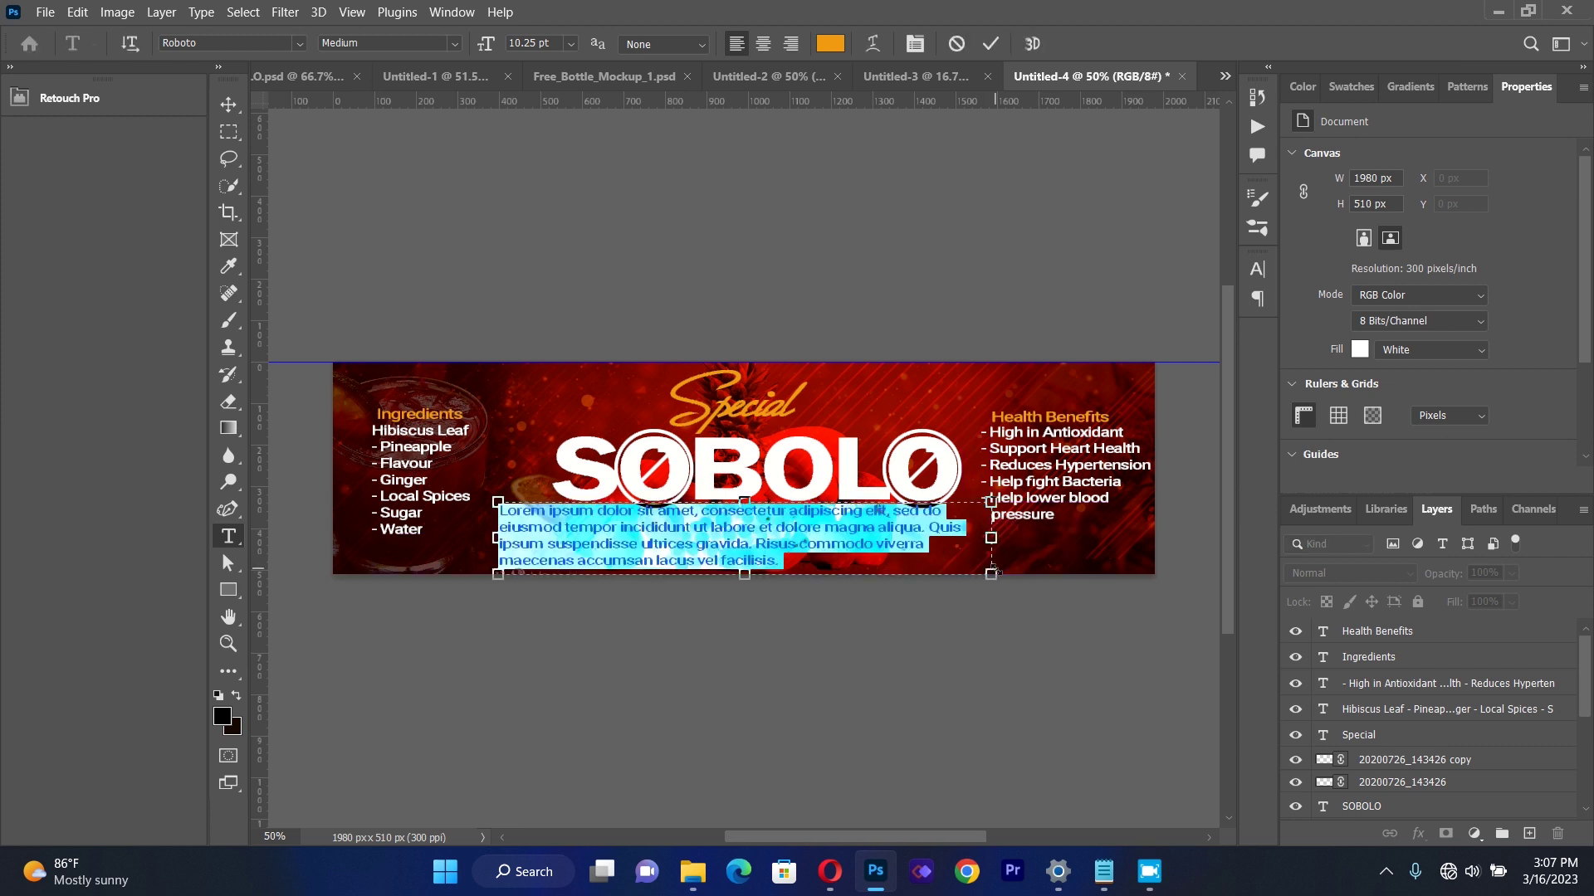
pyautogui.press('BackSpace')
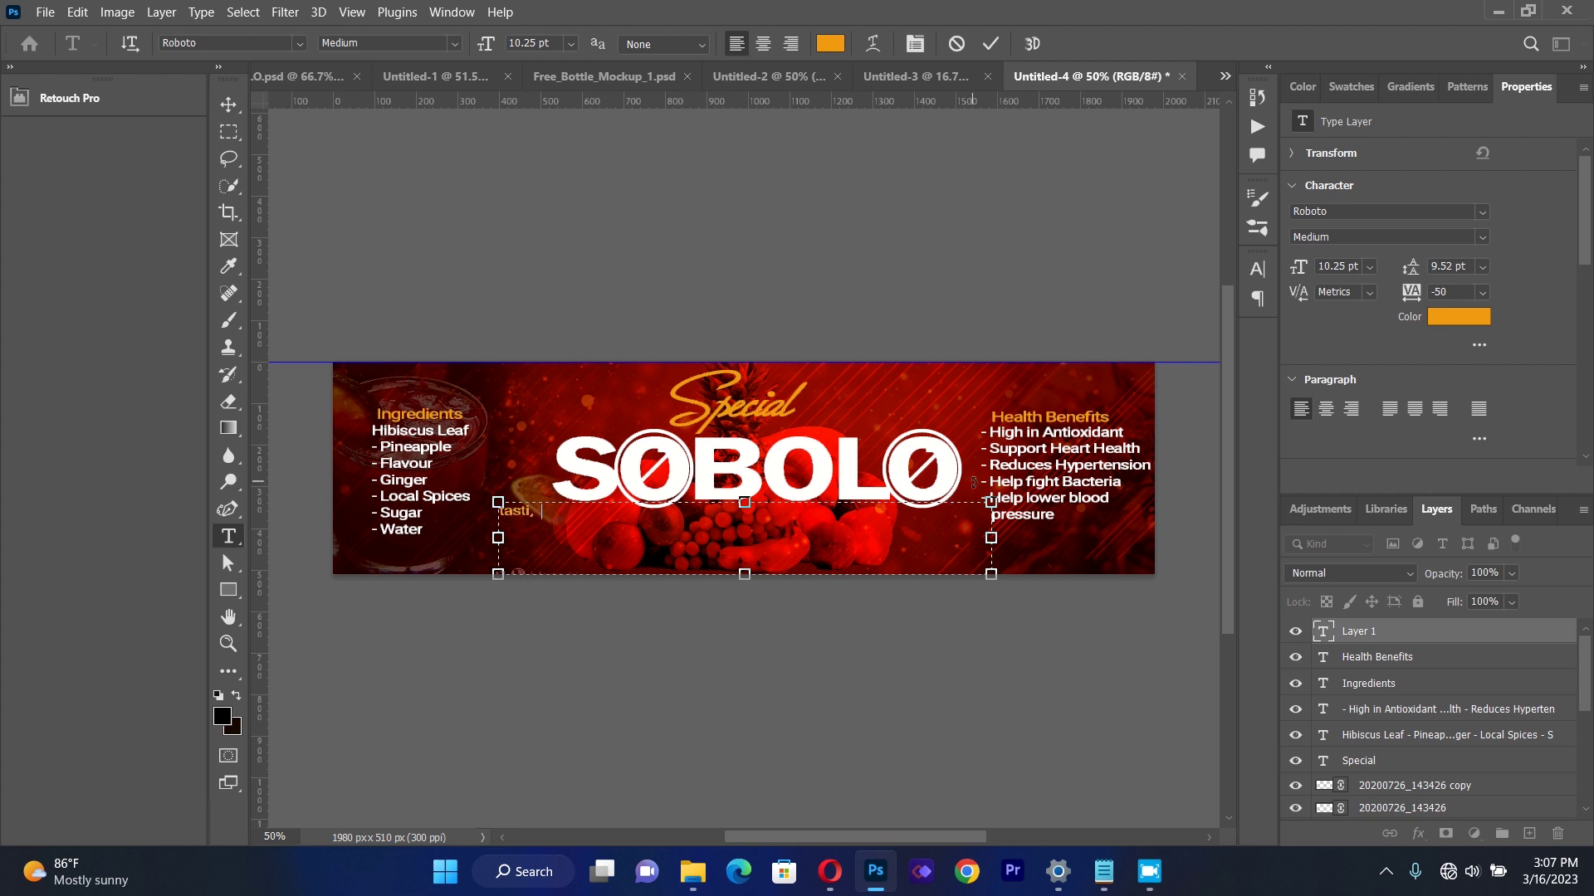
pyautogui.write('dable,nutritious')
# Set the new tagline in Dream American Diner demo at 18 pt and move it toward the centre below SOBOLO.
pyautogui.hotkey('ctrl', 'a')
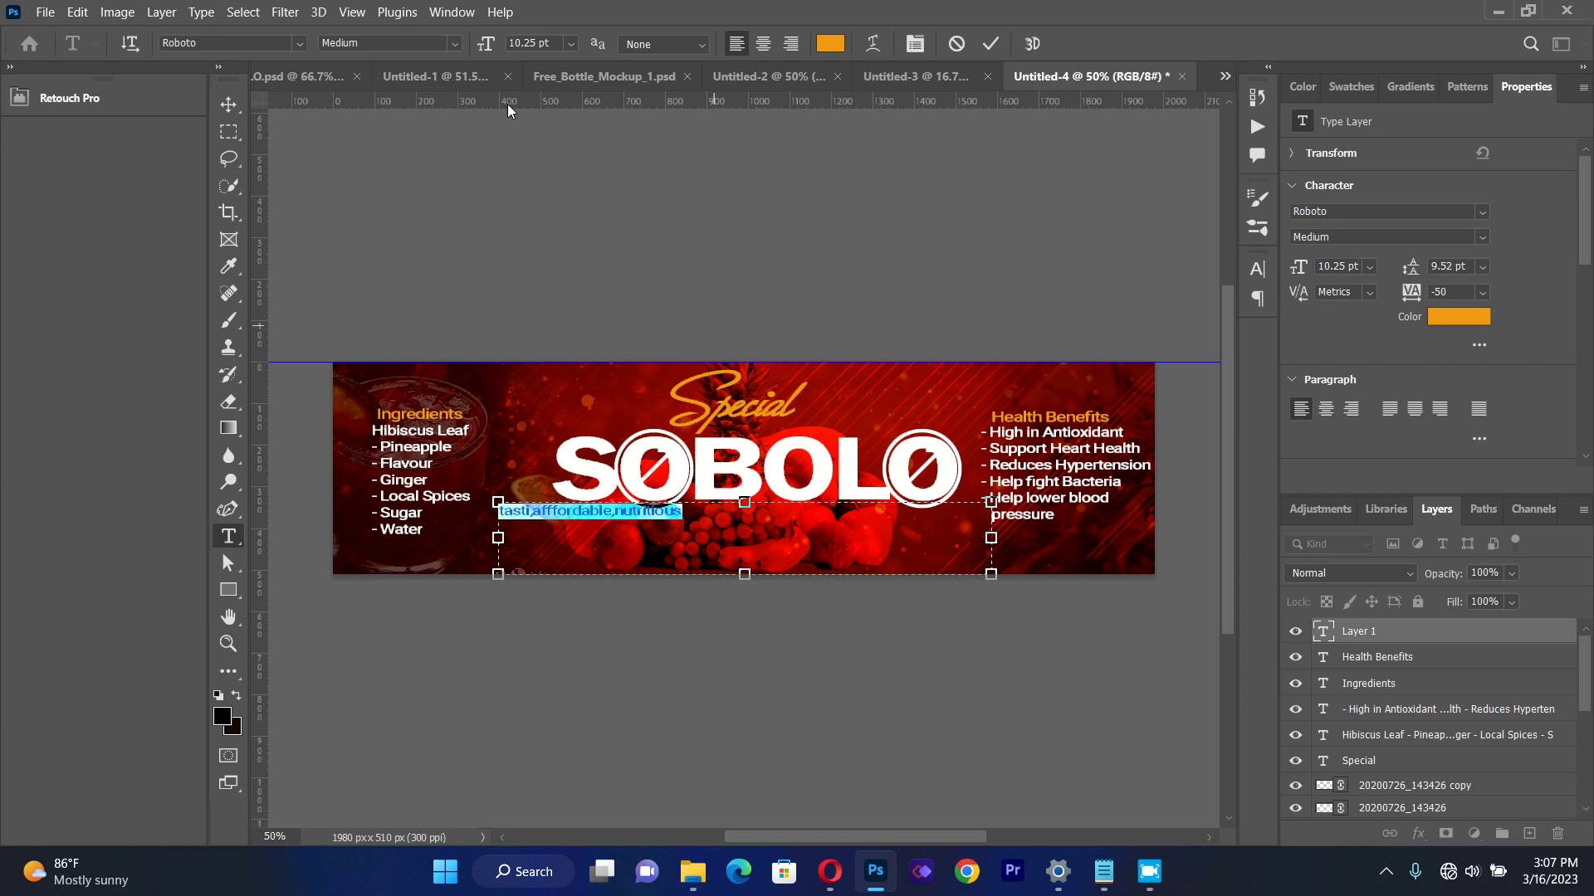
pyautogui.click(300, 44)
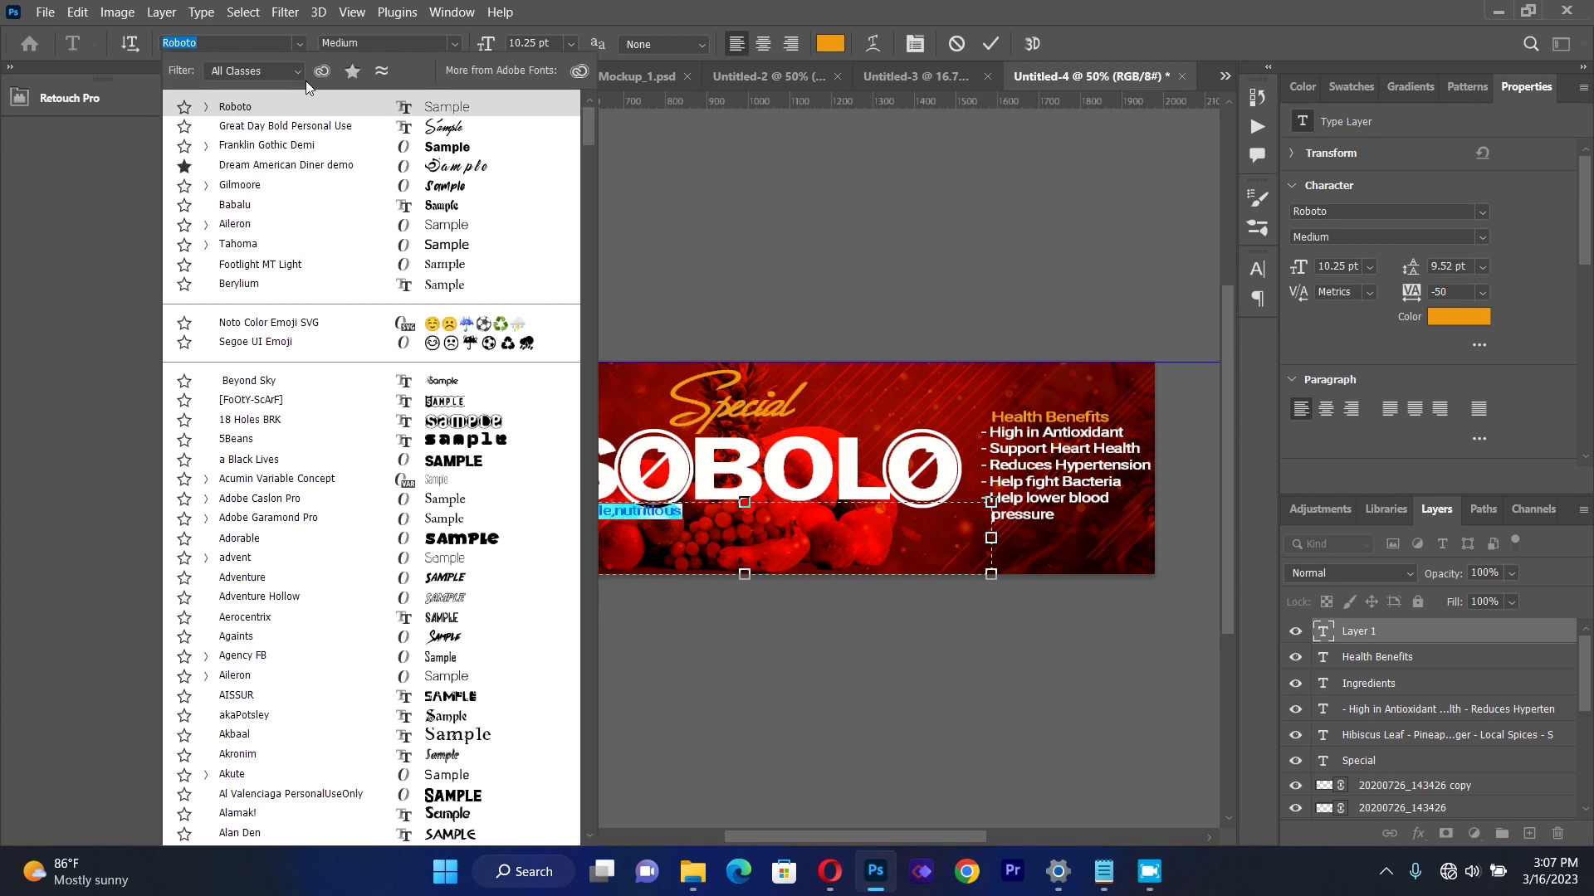
pyautogui.click(309, 168)
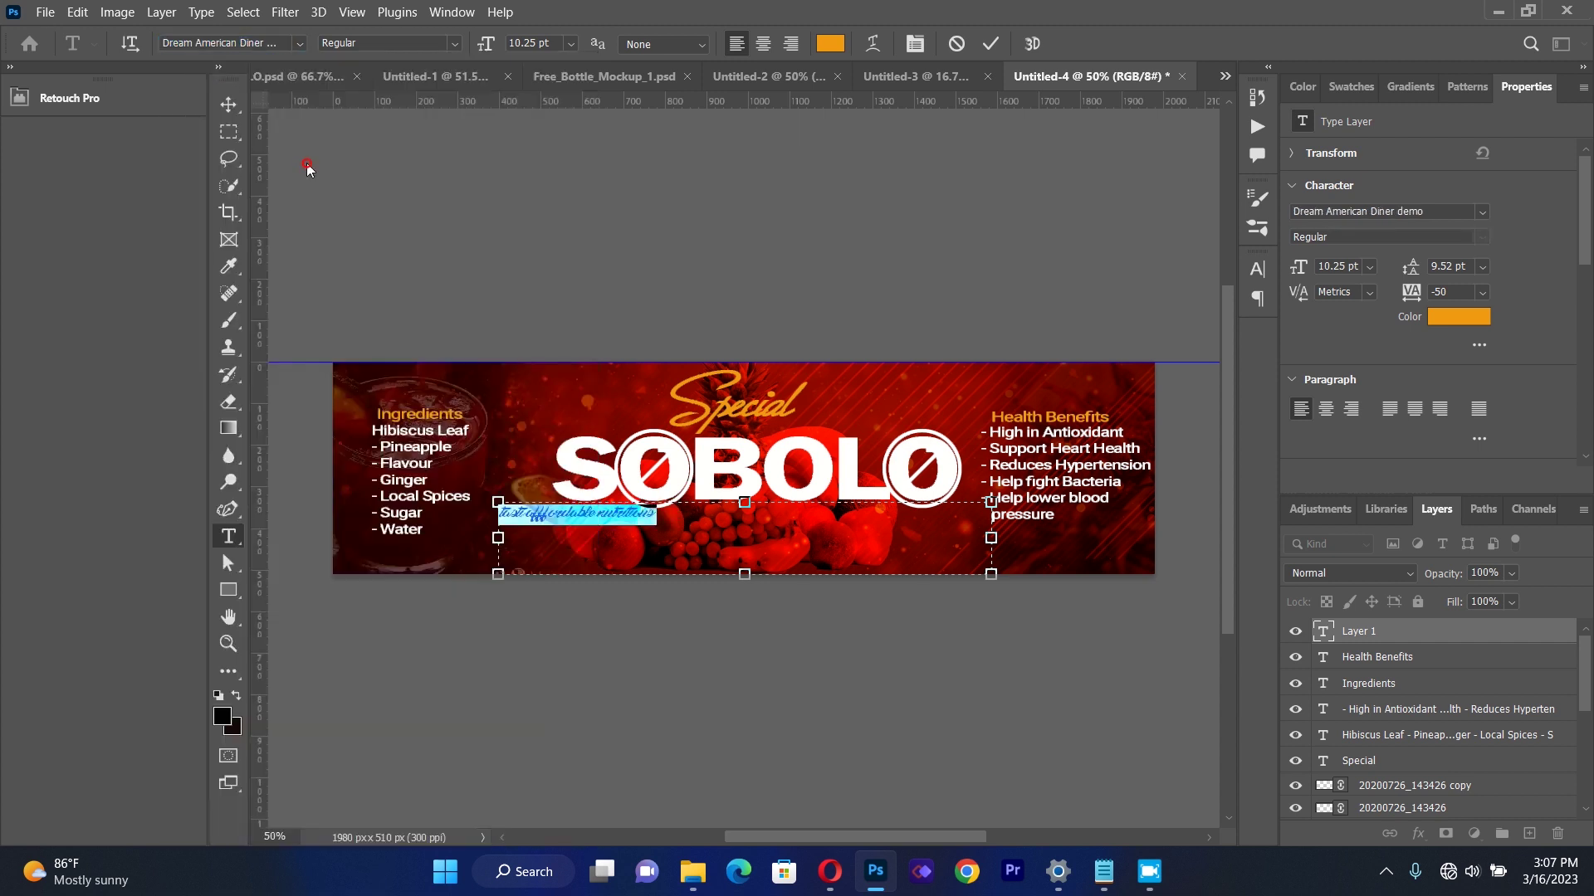
pyautogui.click(571, 43)
pyautogui.click(564, 216)
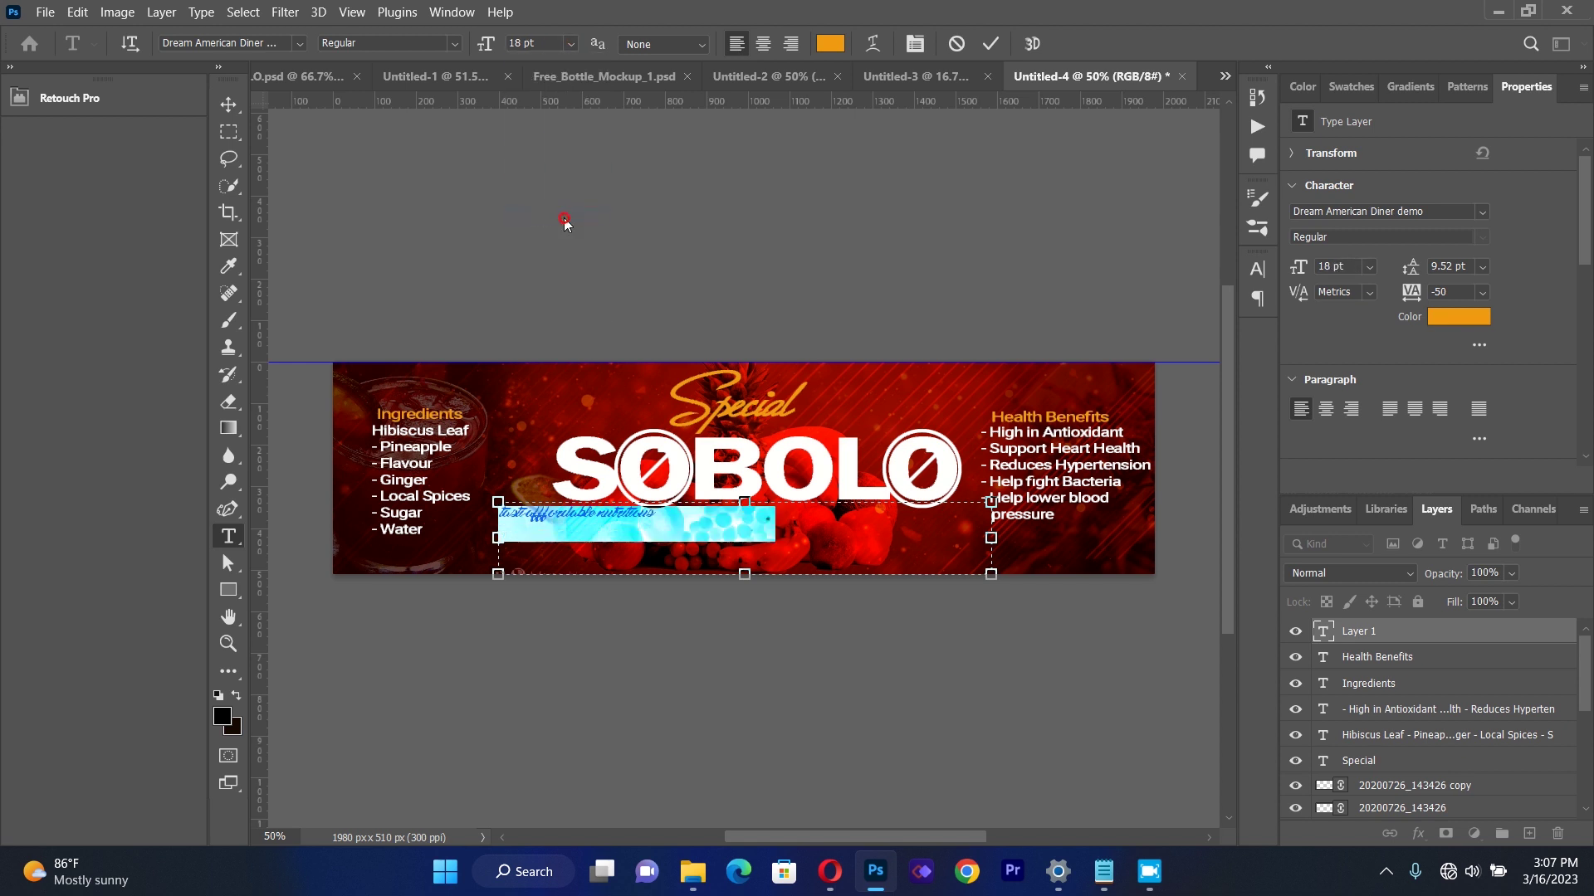
pyautogui.click(228, 104)
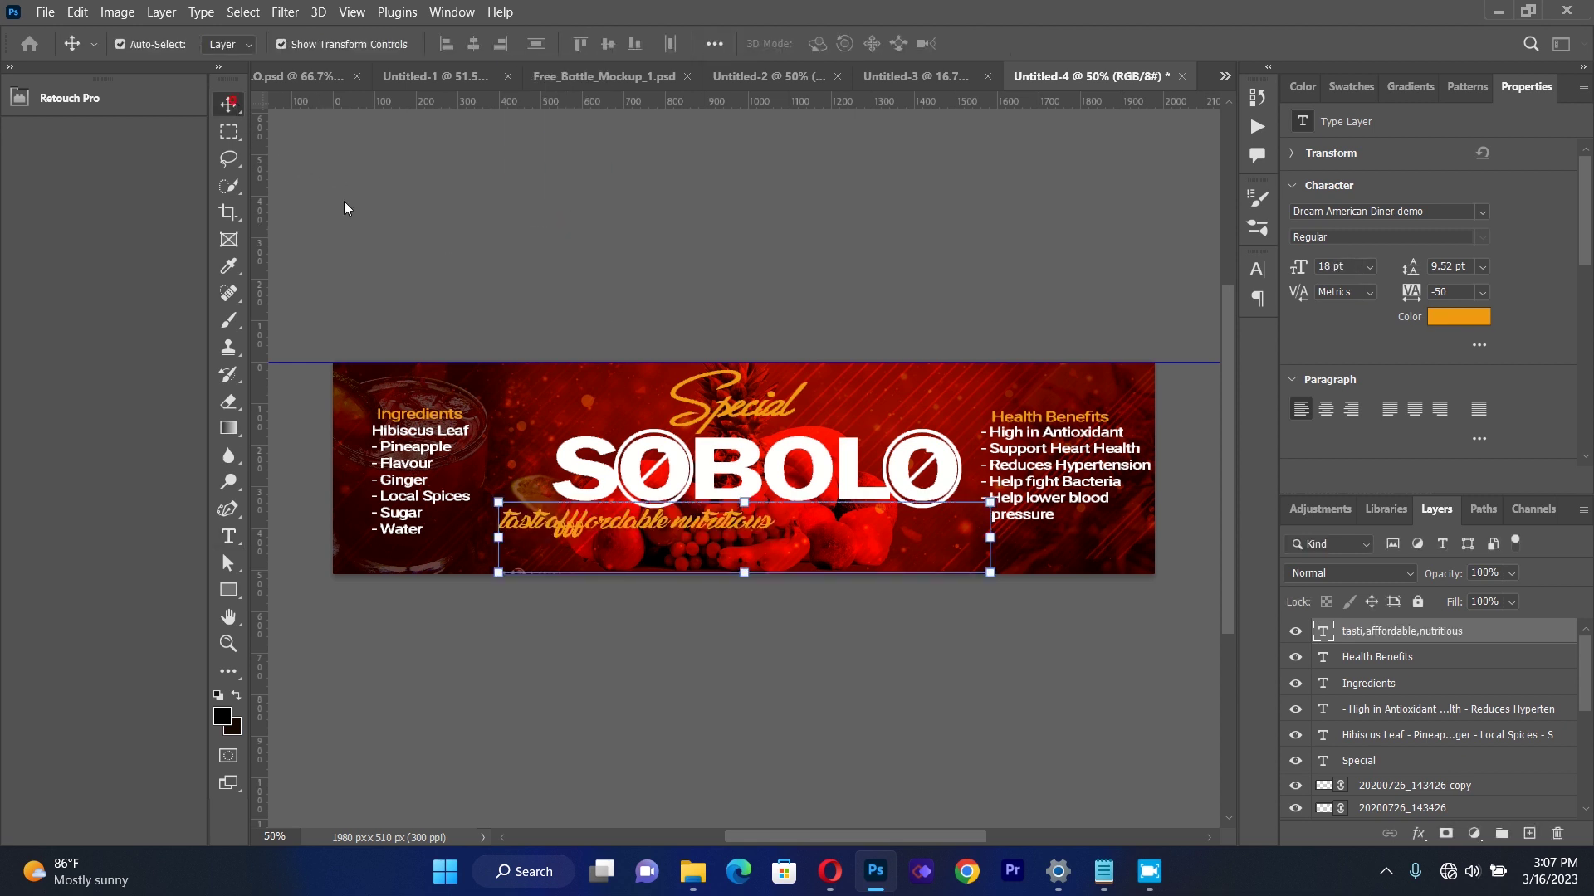
pyautogui.moveTo(669, 531); pyautogui.dragTo(748, 542)
# Set the tracking of the whole tagline below SOBOLO to 0.
pyautogui.click(230, 538)
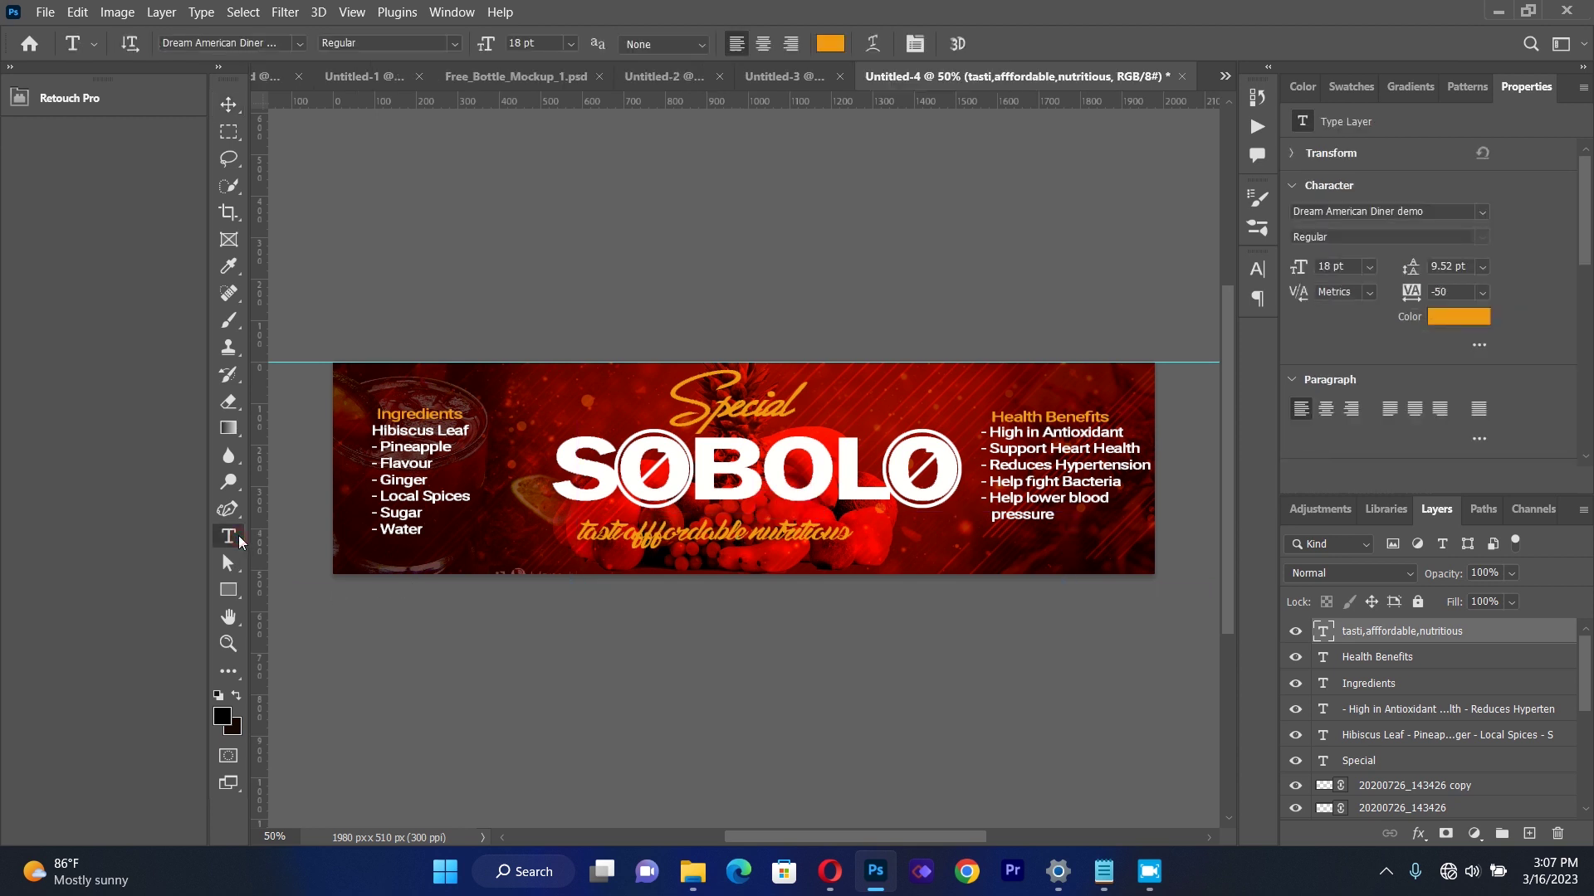
pyautogui.click(638, 540)
pyautogui.hotkey('ctrl', 'a')
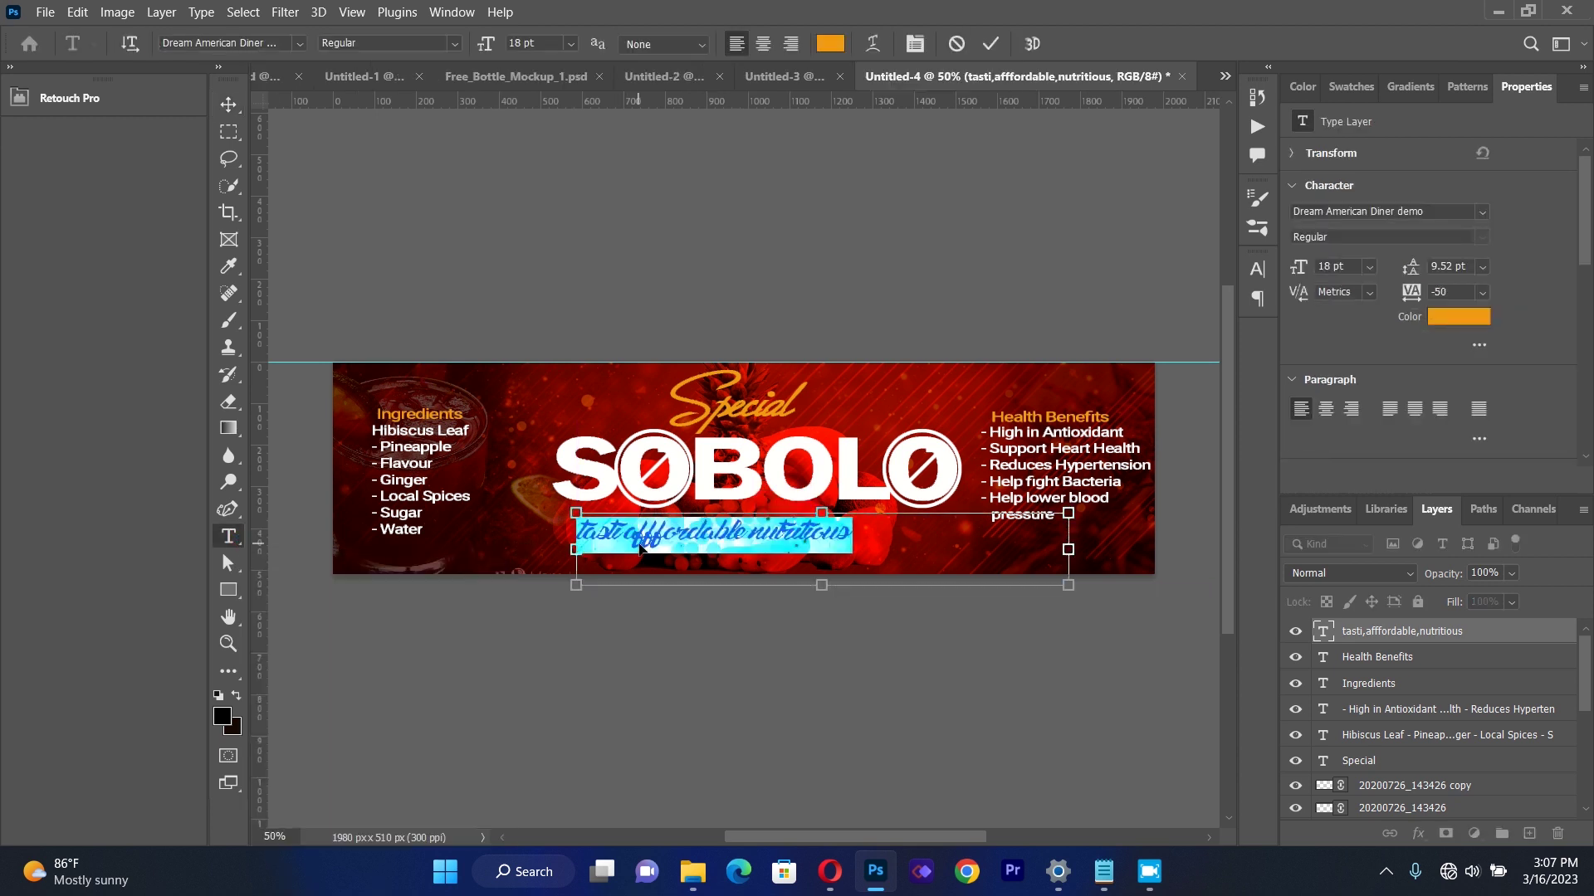
pyautogui.click(913, 46)
pyautogui.click(1223, 342)
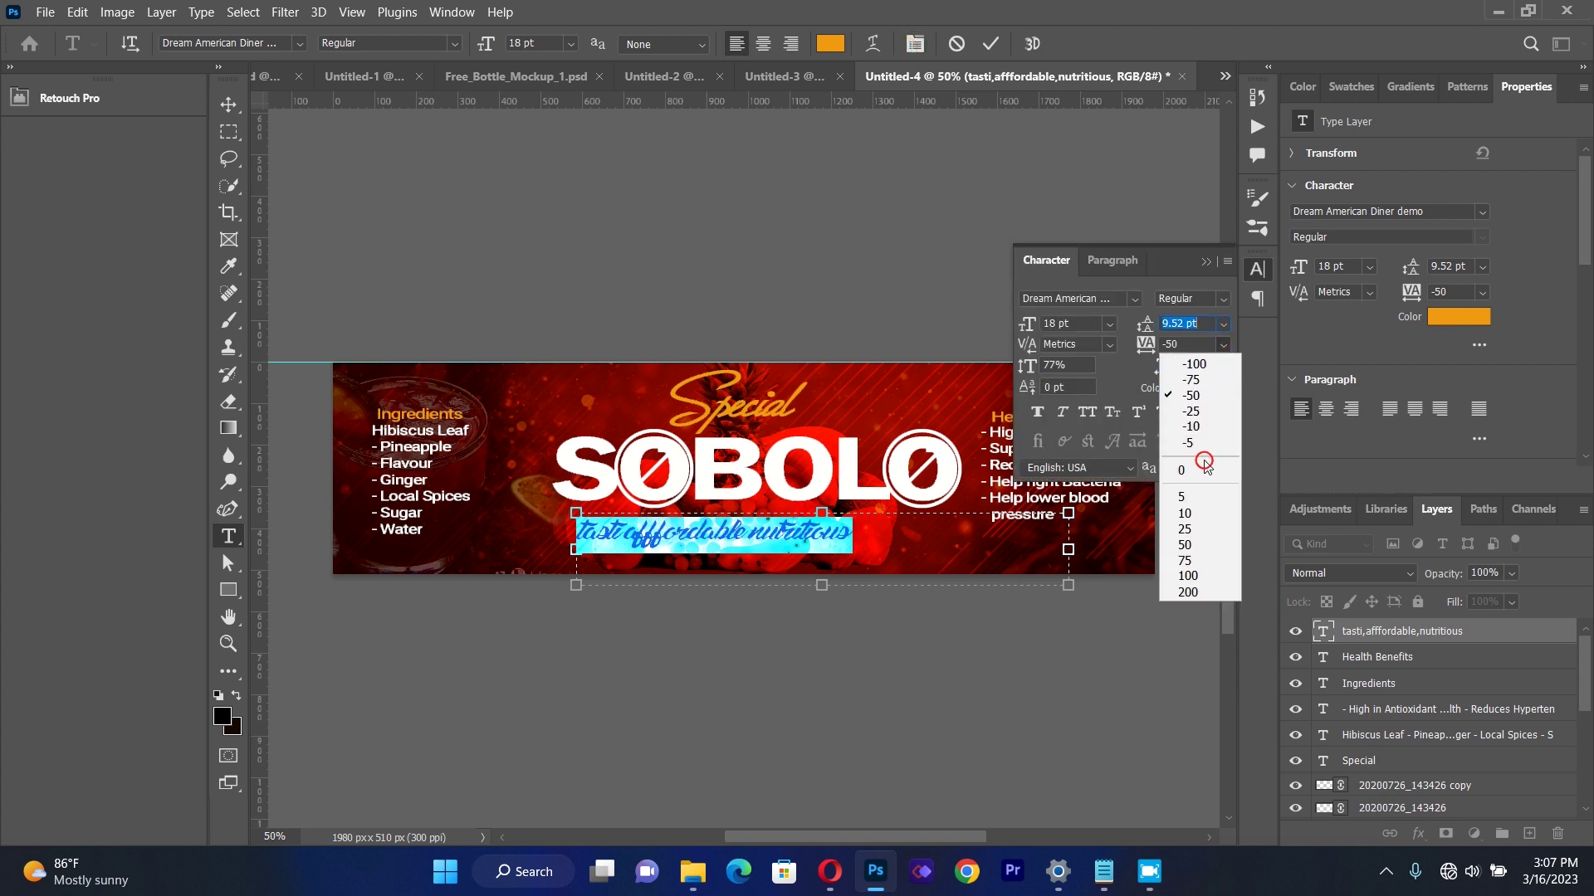
pyautogui.click(1206, 469)
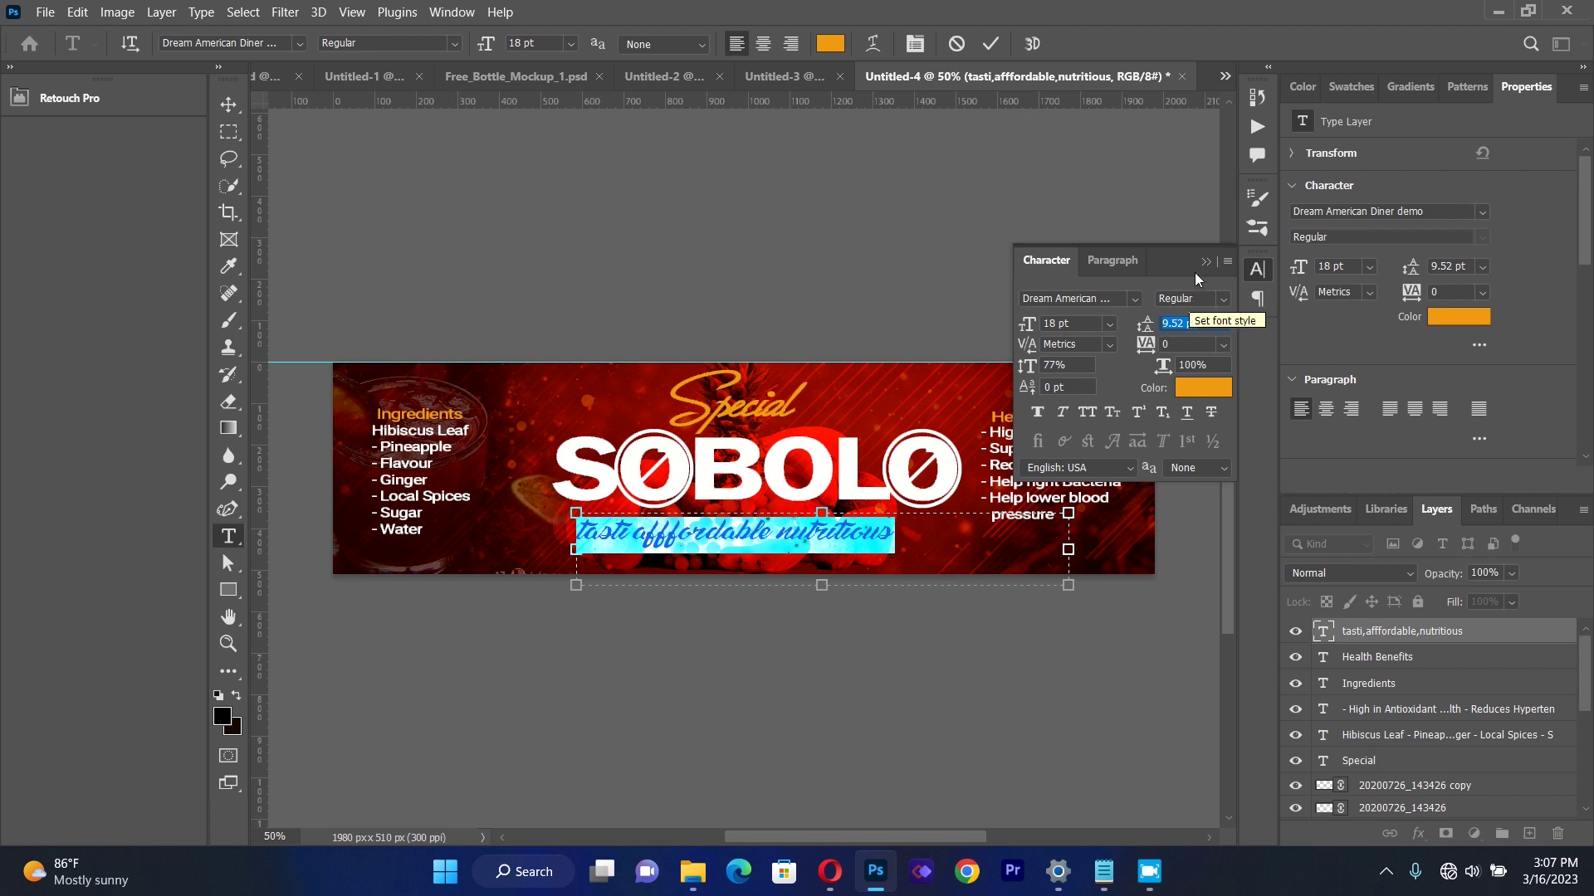
pyautogui.click(1206, 261)
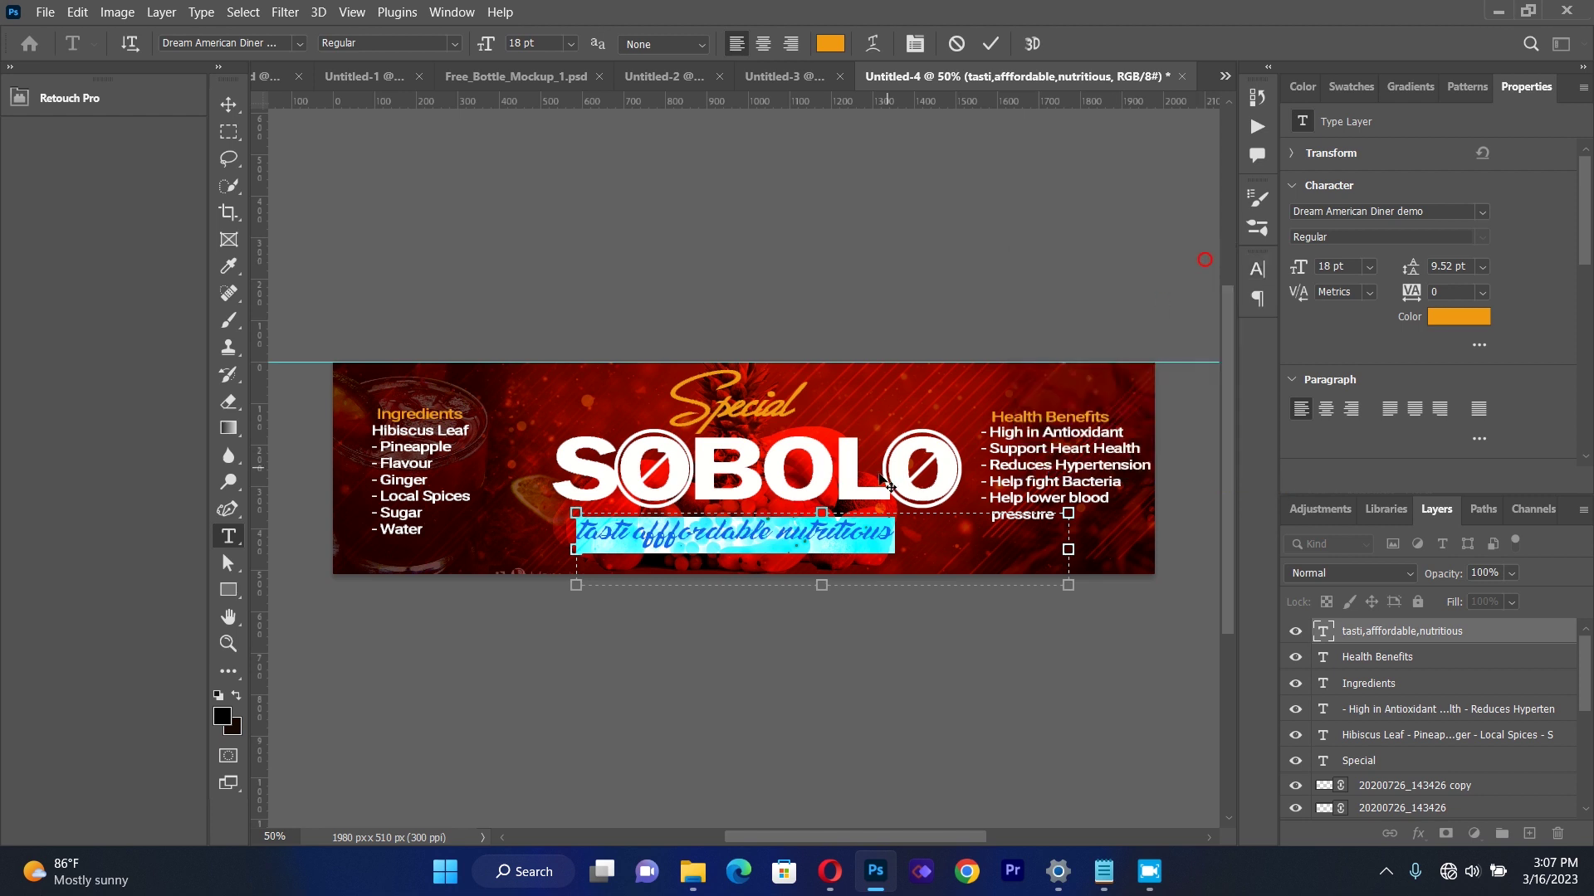
# Remove the extra f from "afffordable" in the tagline and recolour its text white (fefcfc), sampled from the SOBOLO title.
pyautogui.click(678, 548)
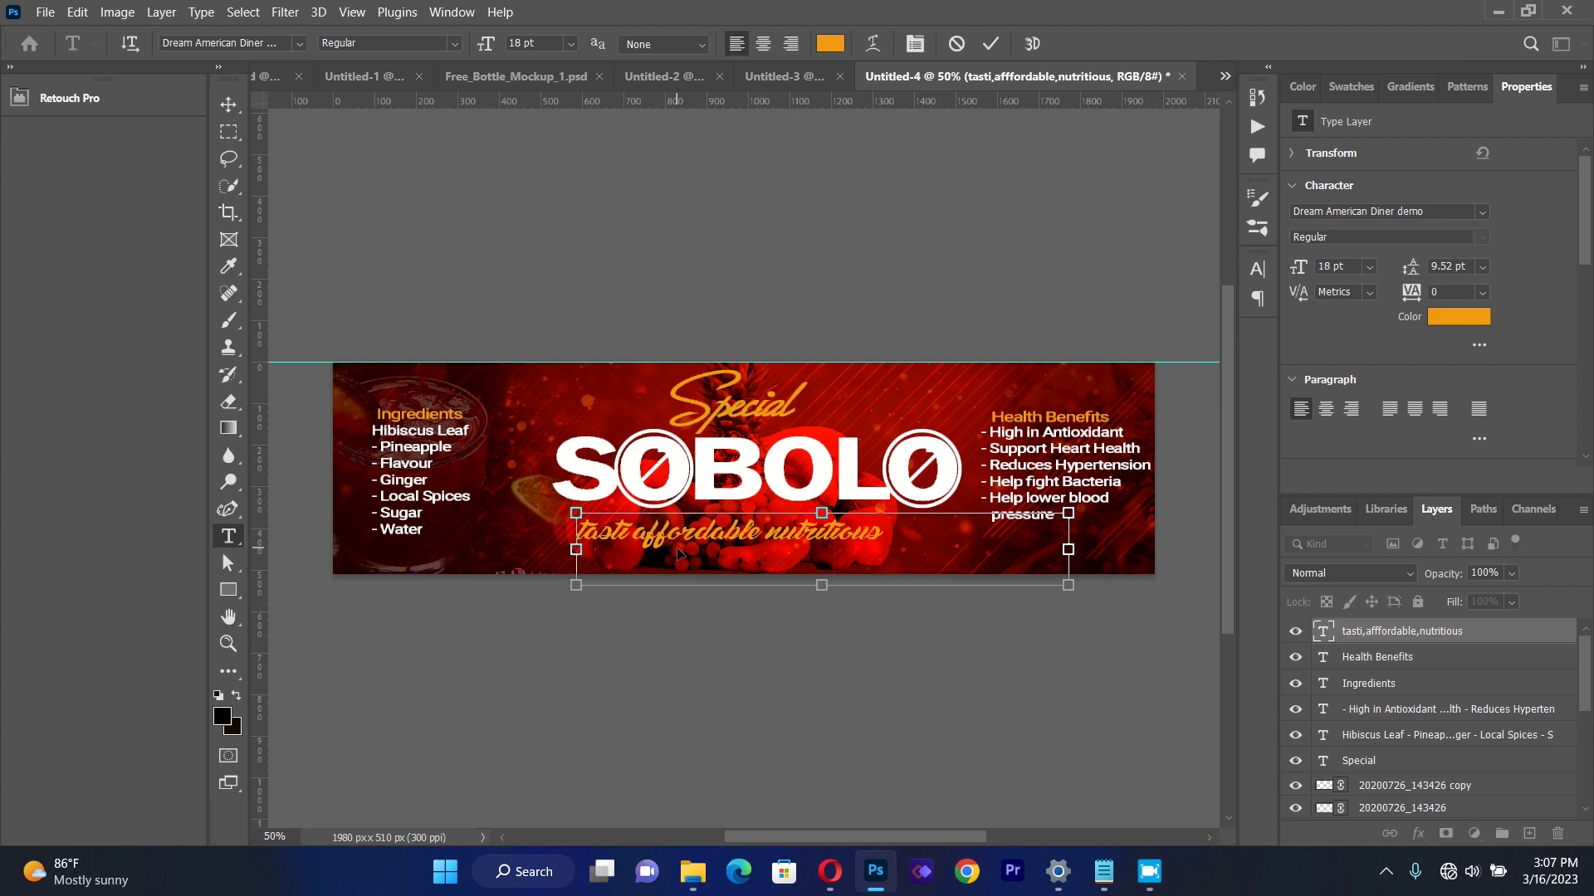
pyautogui.hotkey('ctrl', 'a')
pyautogui.click(830, 43)
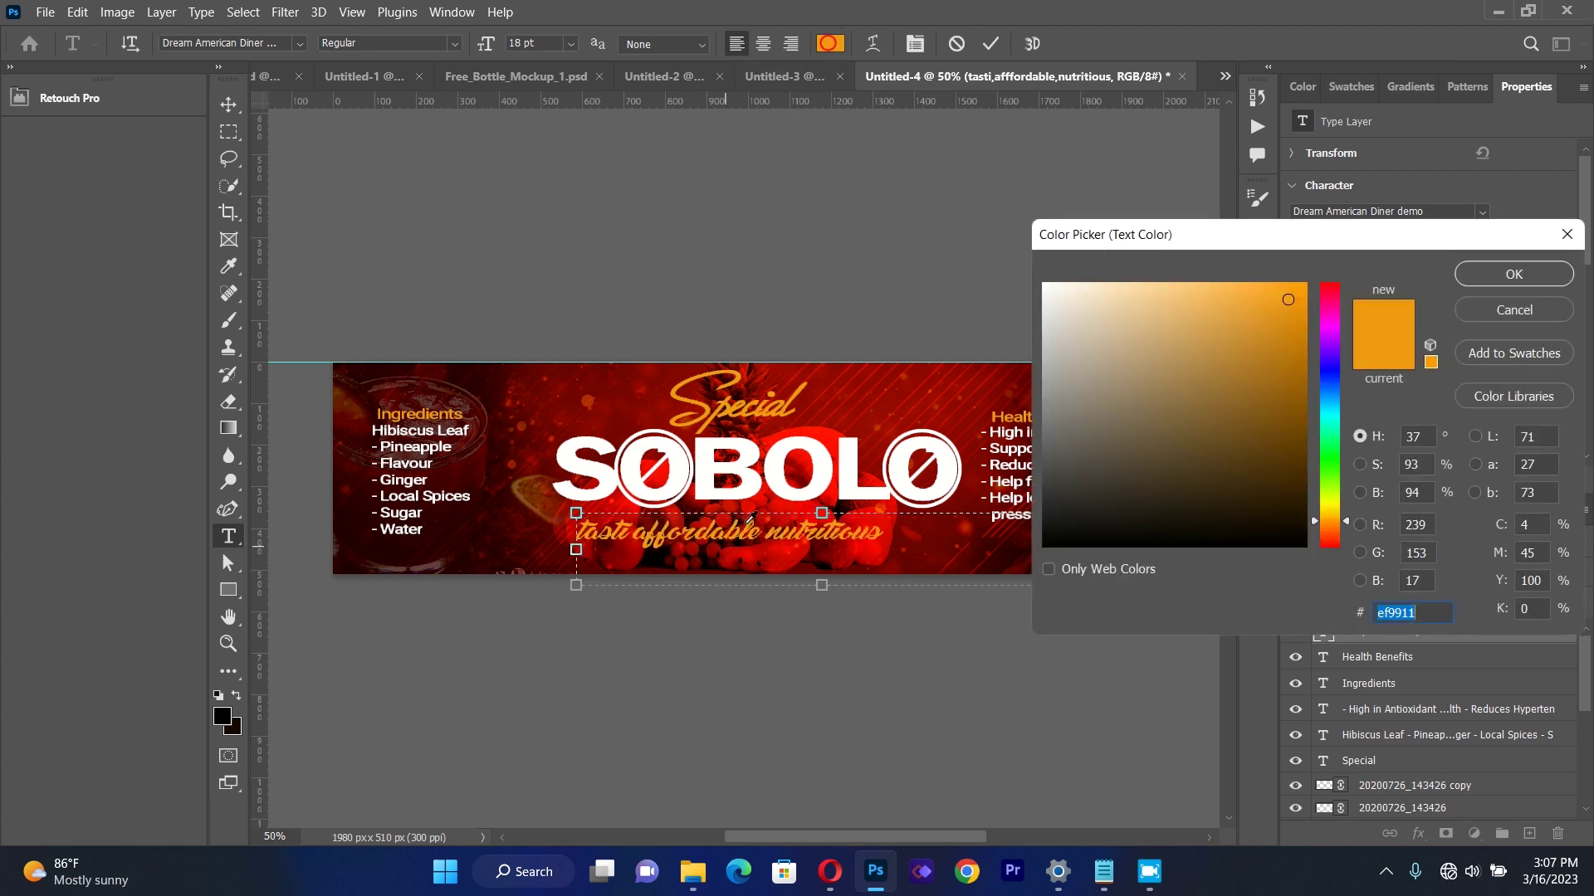
pyautogui.click(759, 486)
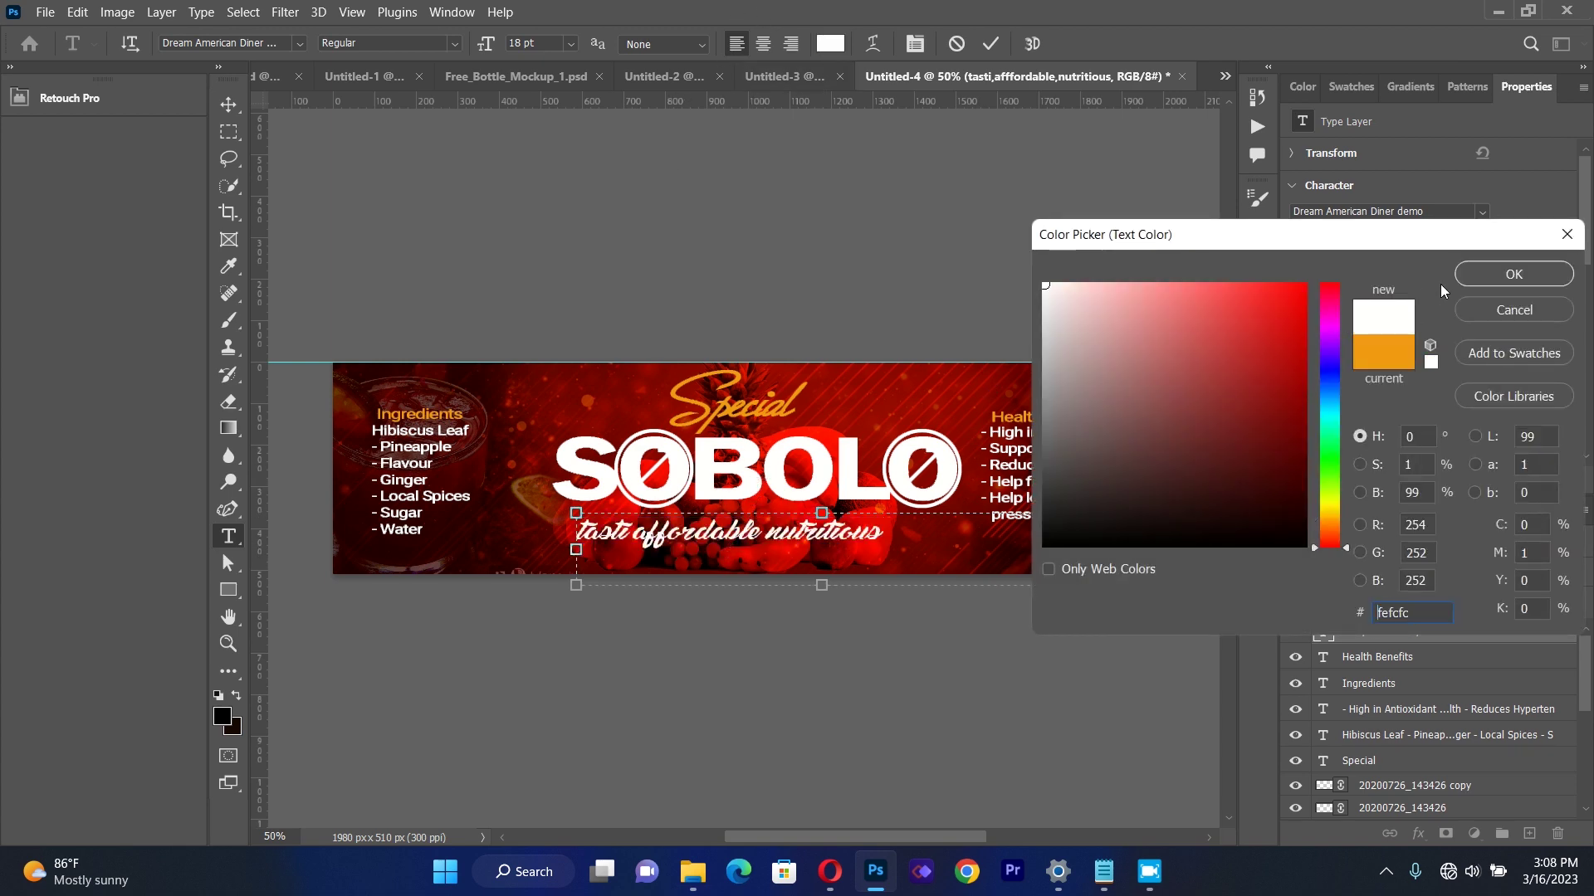
pyautogui.click(1485, 274)
pyautogui.click(228, 103)
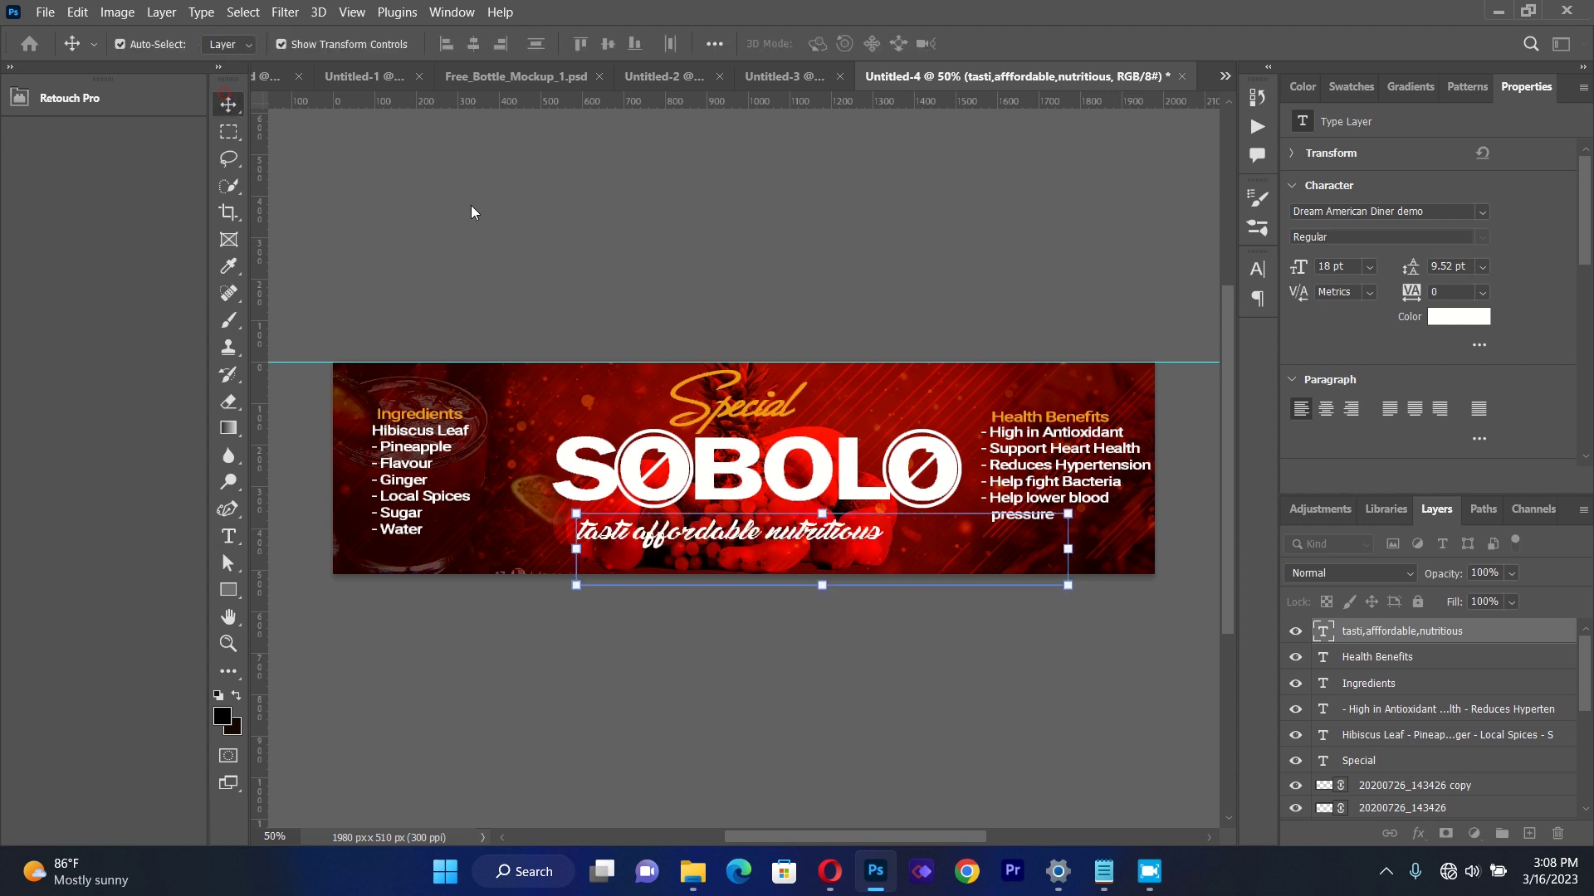
# Adjust the white tagline's horizontal position so it sits centred beneath the SOBOLO title.
pyautogui.moveTo(787, 540); pyautogui.dragTo(771, 541)
pyautogui.press('Right')
pyautogui.press('Right')
pyautogui.press('Right')
pyautogui.press('Right')
pyautogui.press('Right')
pyautogui.press('Right')
pyautogui.press('Right')
pyautogui.press('Right')
pyautogui.press('Right')
pyautogui.press('Right')
pyautogui.press('Right')
pyautogui.press('Right')
pyautogui.press('Right')
pyautogui.press('Right')
pyautogui.press('Right')
pyautogui.press('Right')
pyautogui.press('Right')
pyautogui.press('Right')
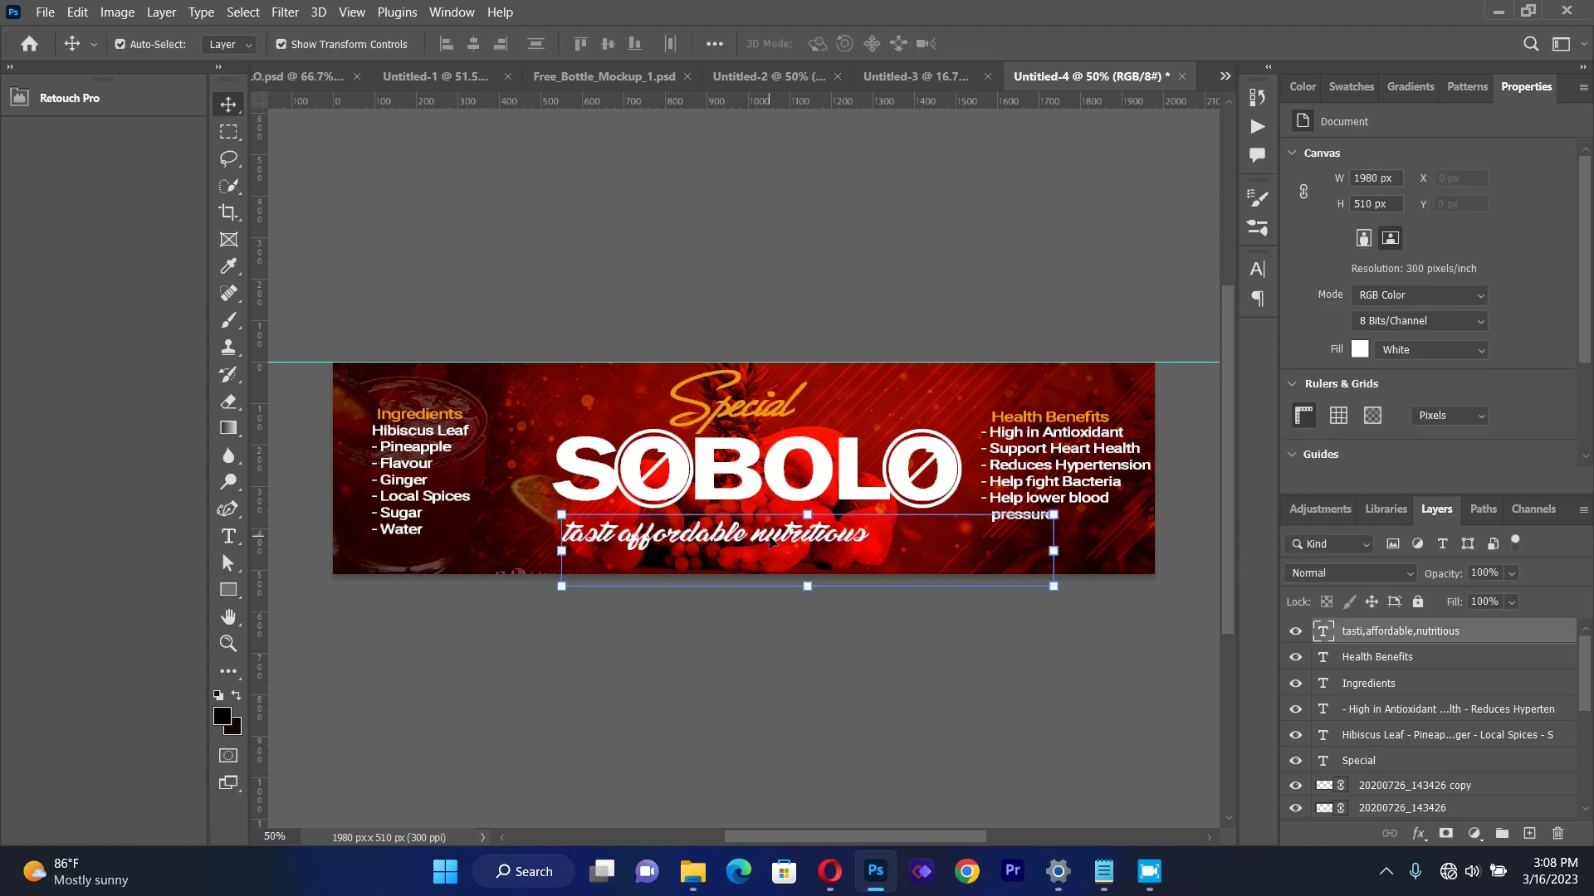
# Shift the white tagline to the right until it is centred under SOBOLO, and deselect it.
pyautogui.press('Right')
pyautogui.press('Right')
pyautogui.press('Right')
pyautogui.press('Right')
pyautogui.press('Right')
pyautogui.press('Right')
pyautogui.press('Right')
pyautogui.press('Right')
pyautogui.press('Right')
pyautogui.press('Right')
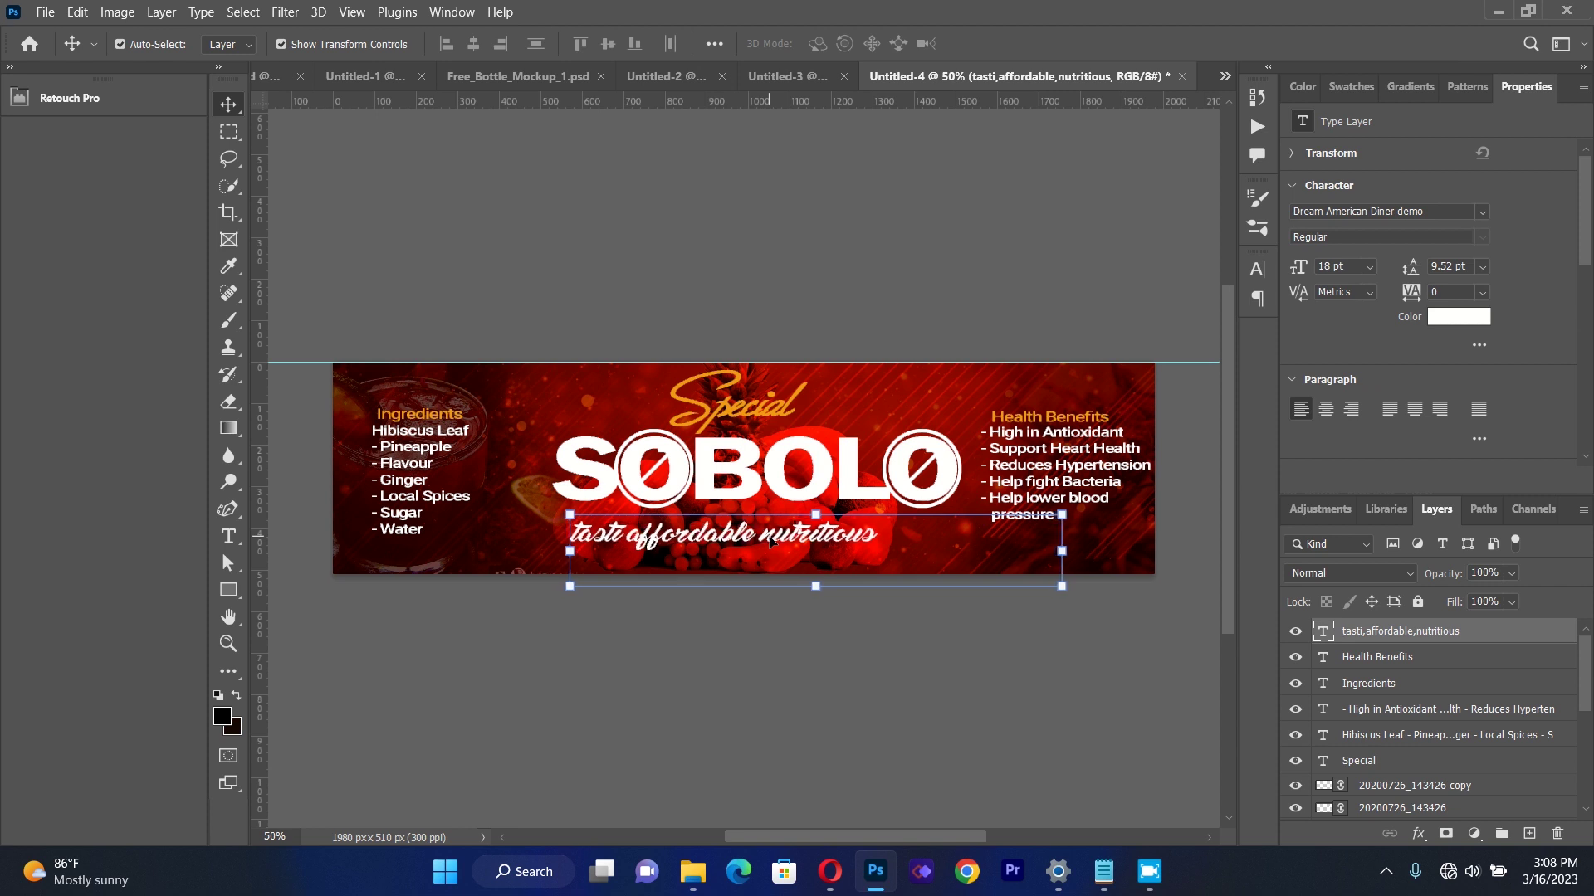
pyautogui.moveTo(771, 541); pyautogui.dragTo(788, 541)
pyautogui.press('Right')
pyautogui.press('Right')
pyautogui.press('Right')
pyautogui.press('Right')
pyautogui.press('Right')
pyautogui.press('Right')
pyautogui.press('Right')
pyautogui.press('Right')
pyautogui.press('Right')
pyautogui.press('Right')
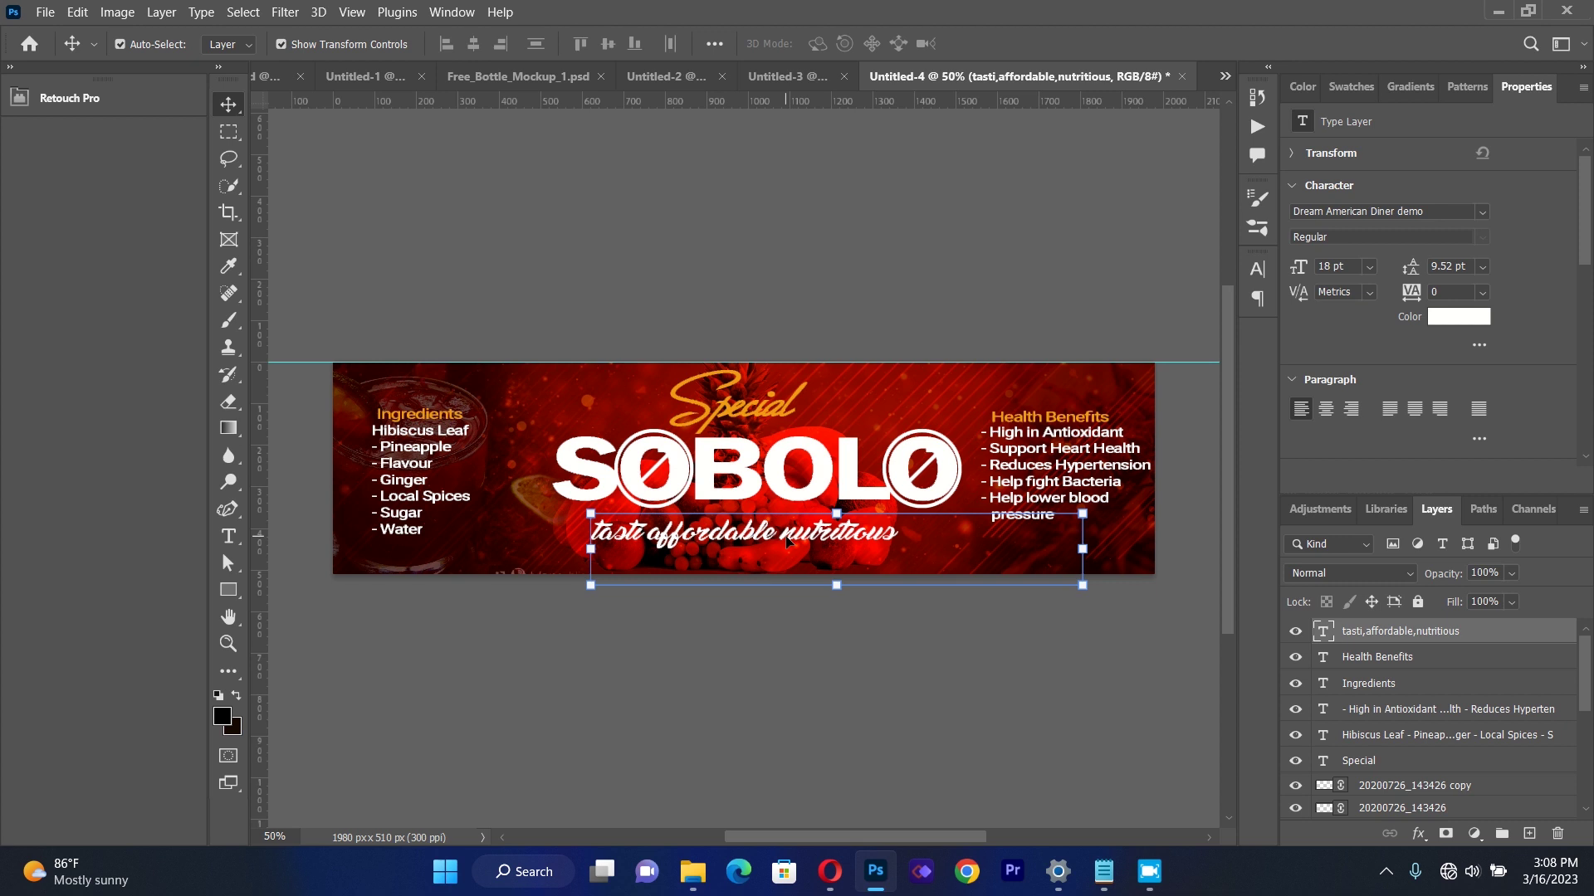
pyautogui.press('Right')
pyautogui.press('Right')
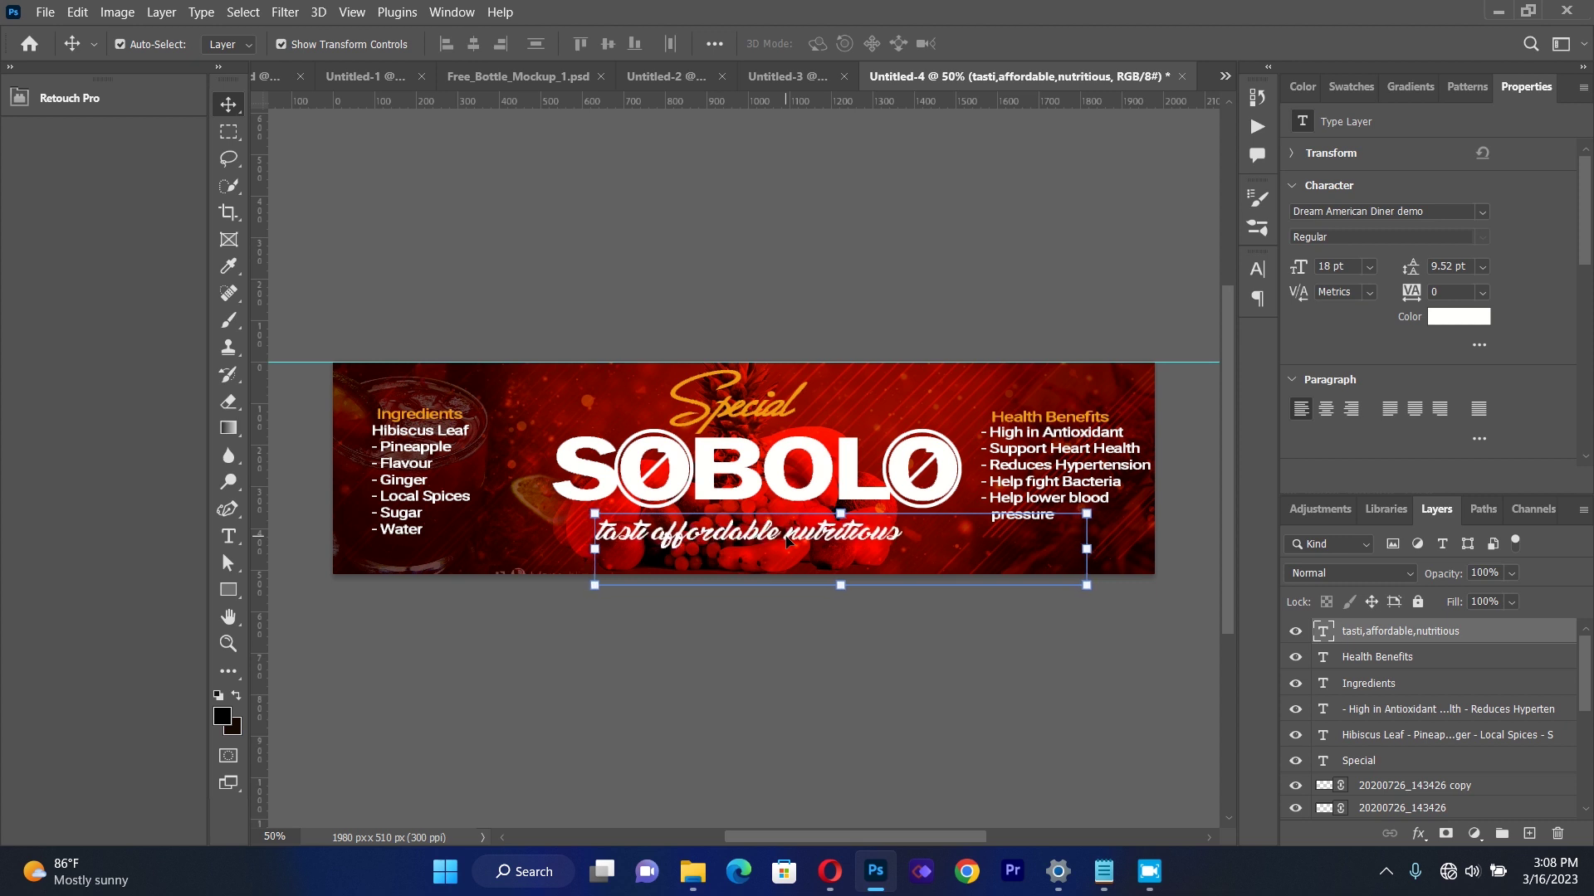
pyautogui.click(745, 232)
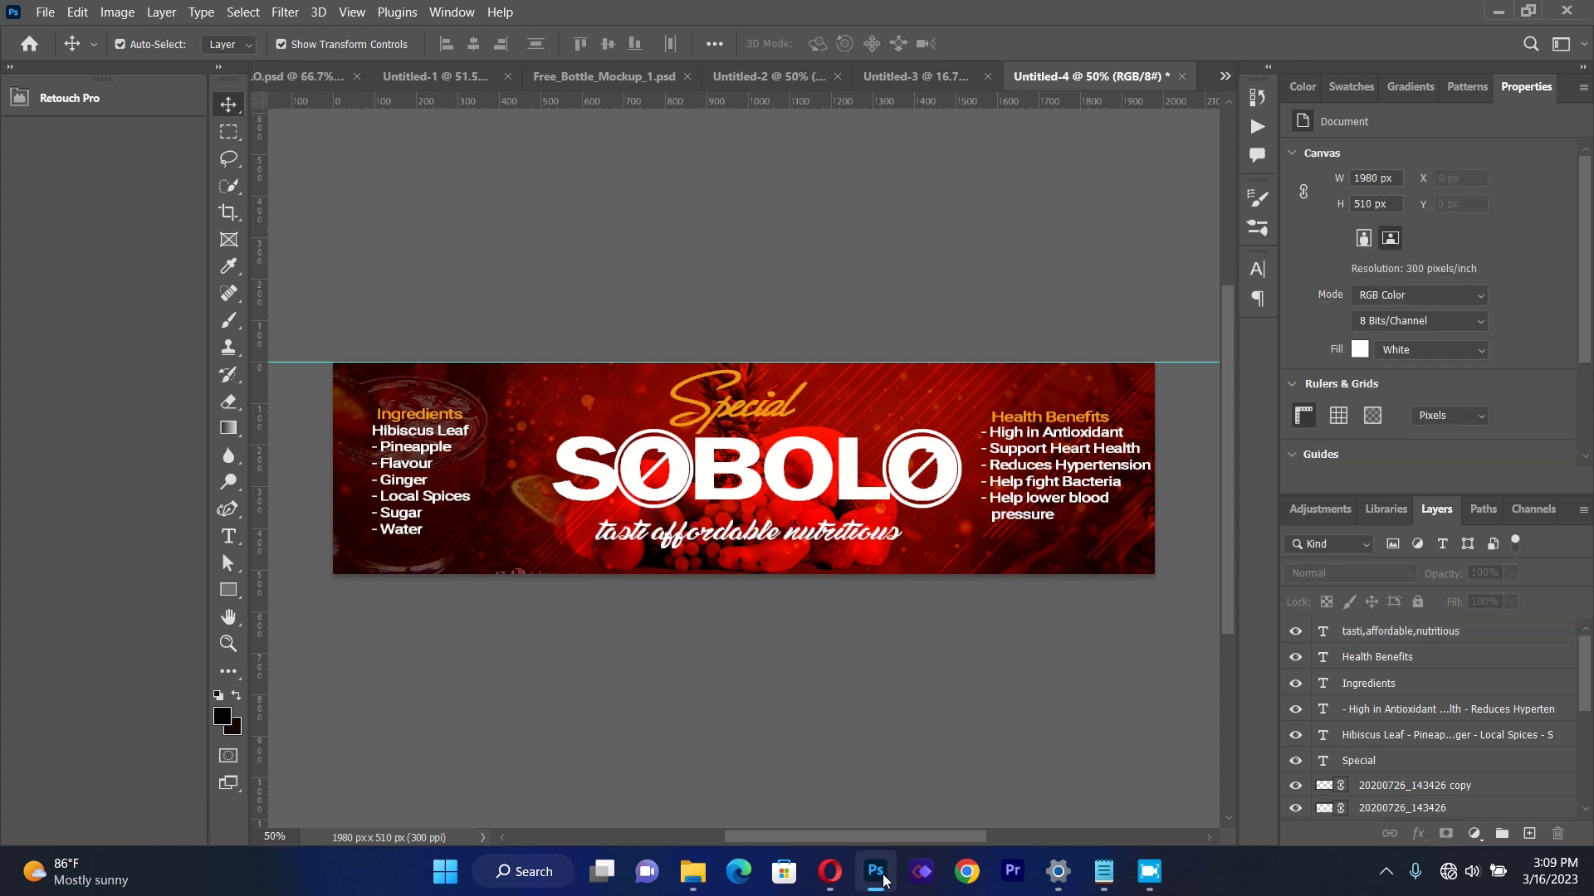
# Place call icon (2).png from the LABEL folder as a linked image in the label.
pyautogui.click(51, 10)
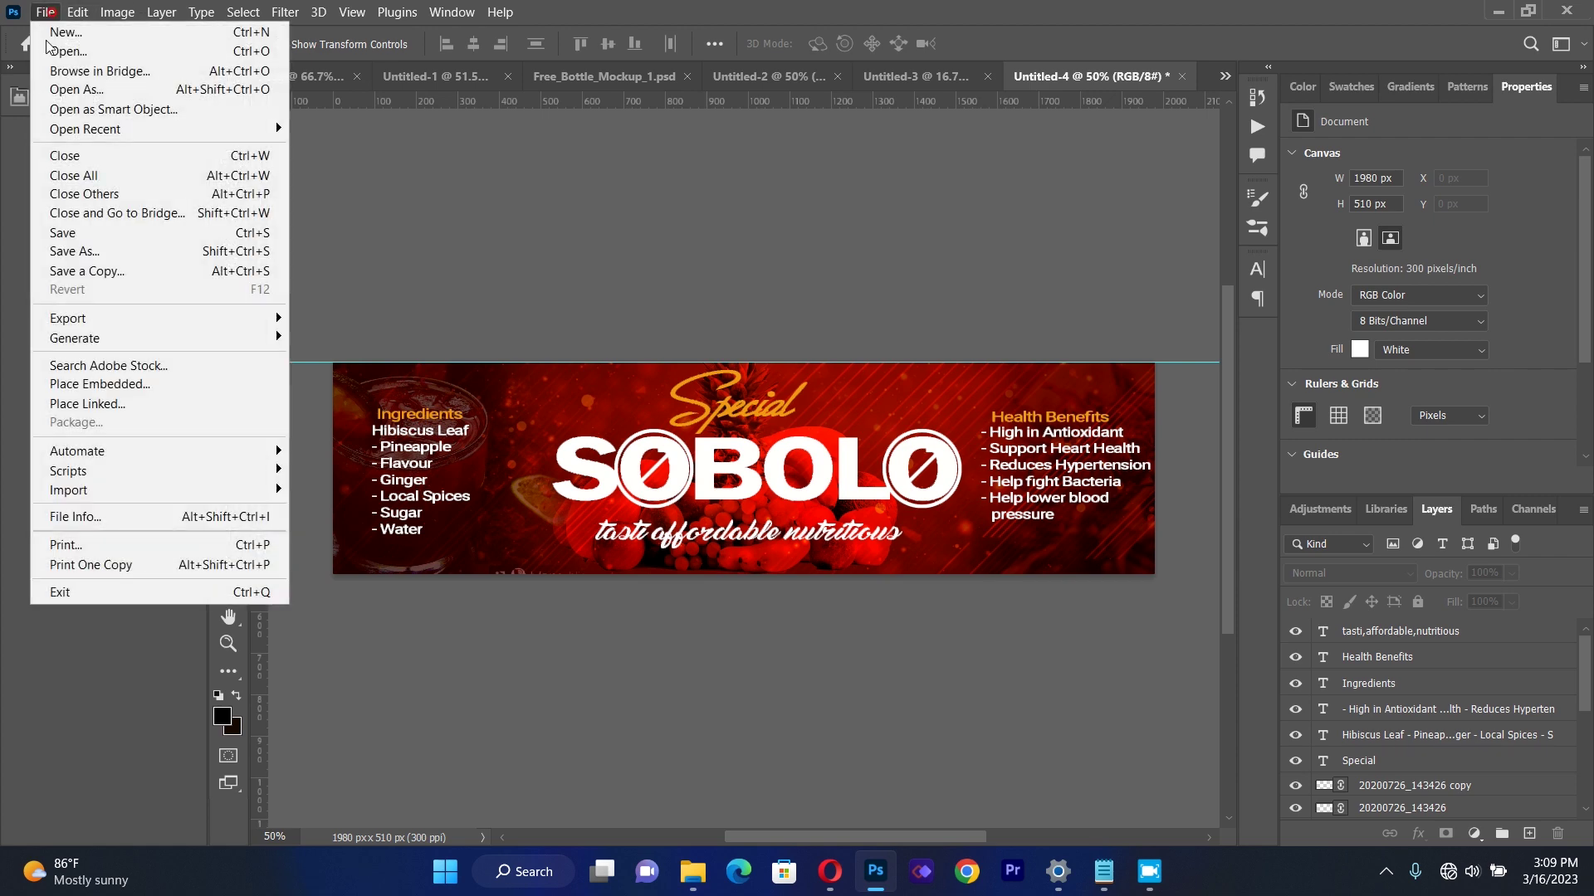
pyautogui.click(117, 407)
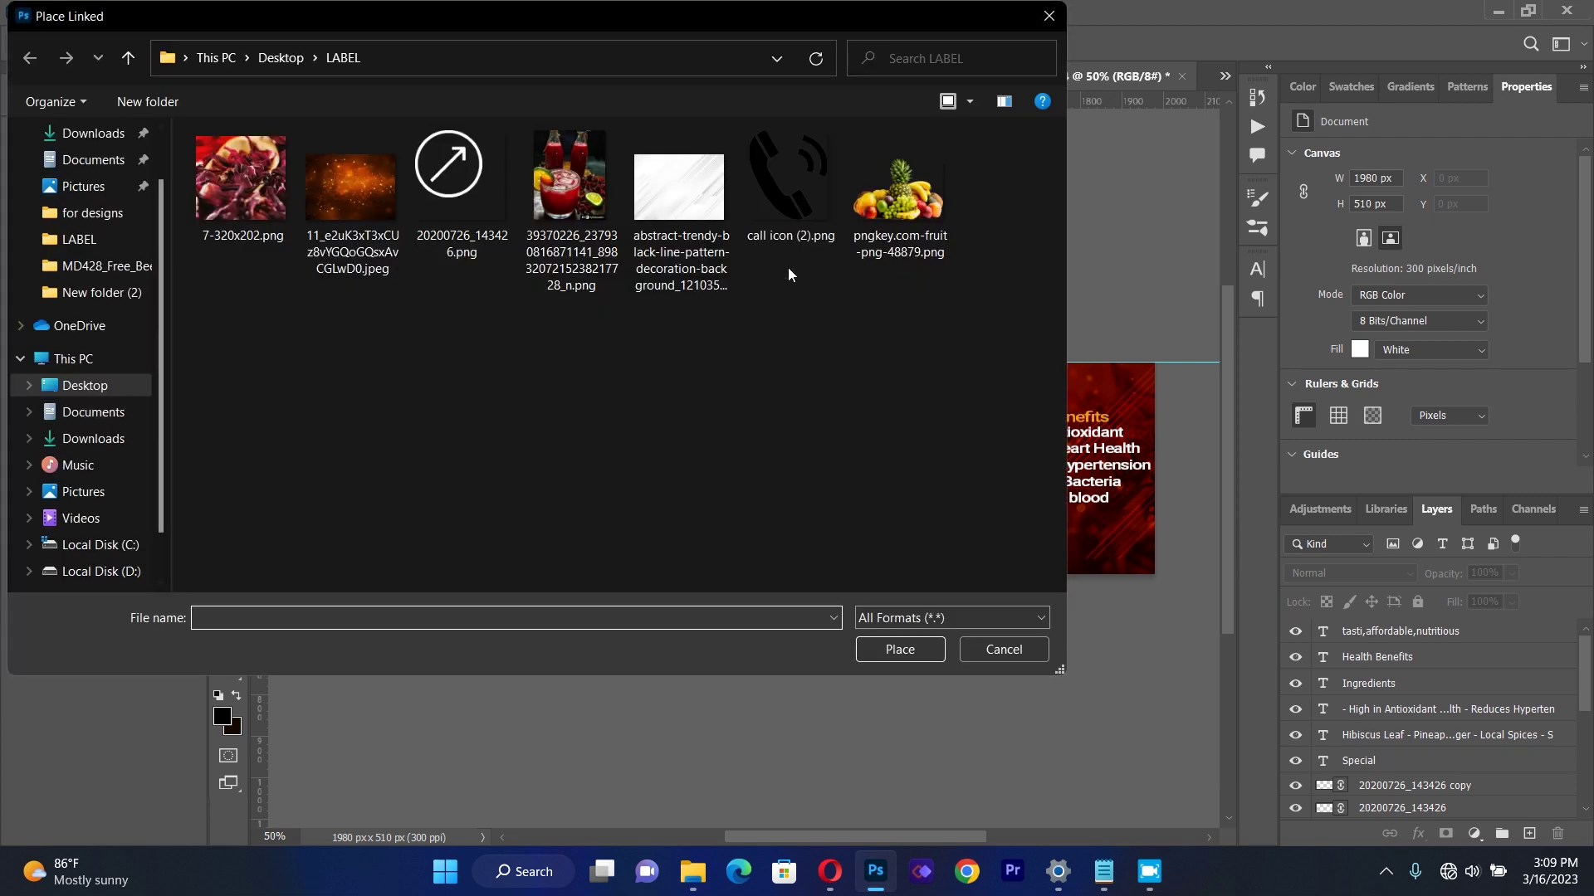
pyautogui.doubleClick(798, 181)
# Scale the placed call icon down to 1.66% and position it just below the last line of the Health Benefits list.
pyautogui.moveTo(837, 363); pyautogui.dragTo(669, 546)
pyautogui.moveTo(668, 548)
pyautogui.mouseDown()
pyautogui.moveTo(995, 546)
pyautogui.moveTo(1019, 567)
pyautogui.mouseUp()
pyautogui.press('Down')
pyautogui.press('Down')
pyautogui.press('Down')
pyautogui.press('Down')
pyautogui.press('Down')
pyautogui.press('Down')
pyautogui.press('Down')
pyautogui.press('Down')
pyautogui.press('Down')
pyautogui.press('Down')
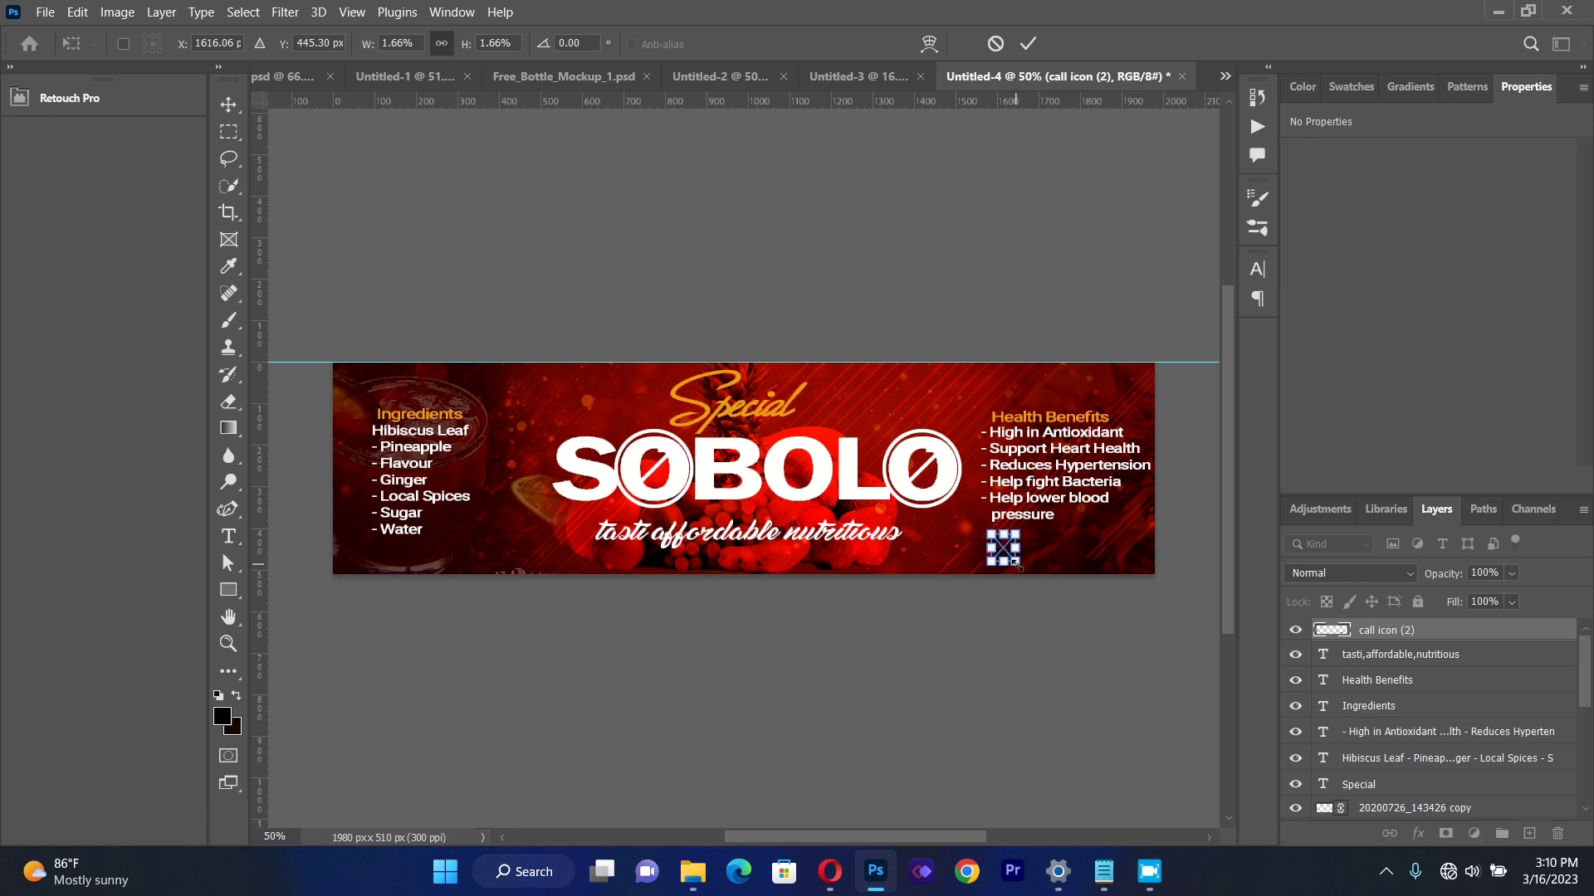
# Give the call icon a white Color Overlay (fefcfc) sampled from the SOBOLO title.
pyautogui.click(1418, 640)
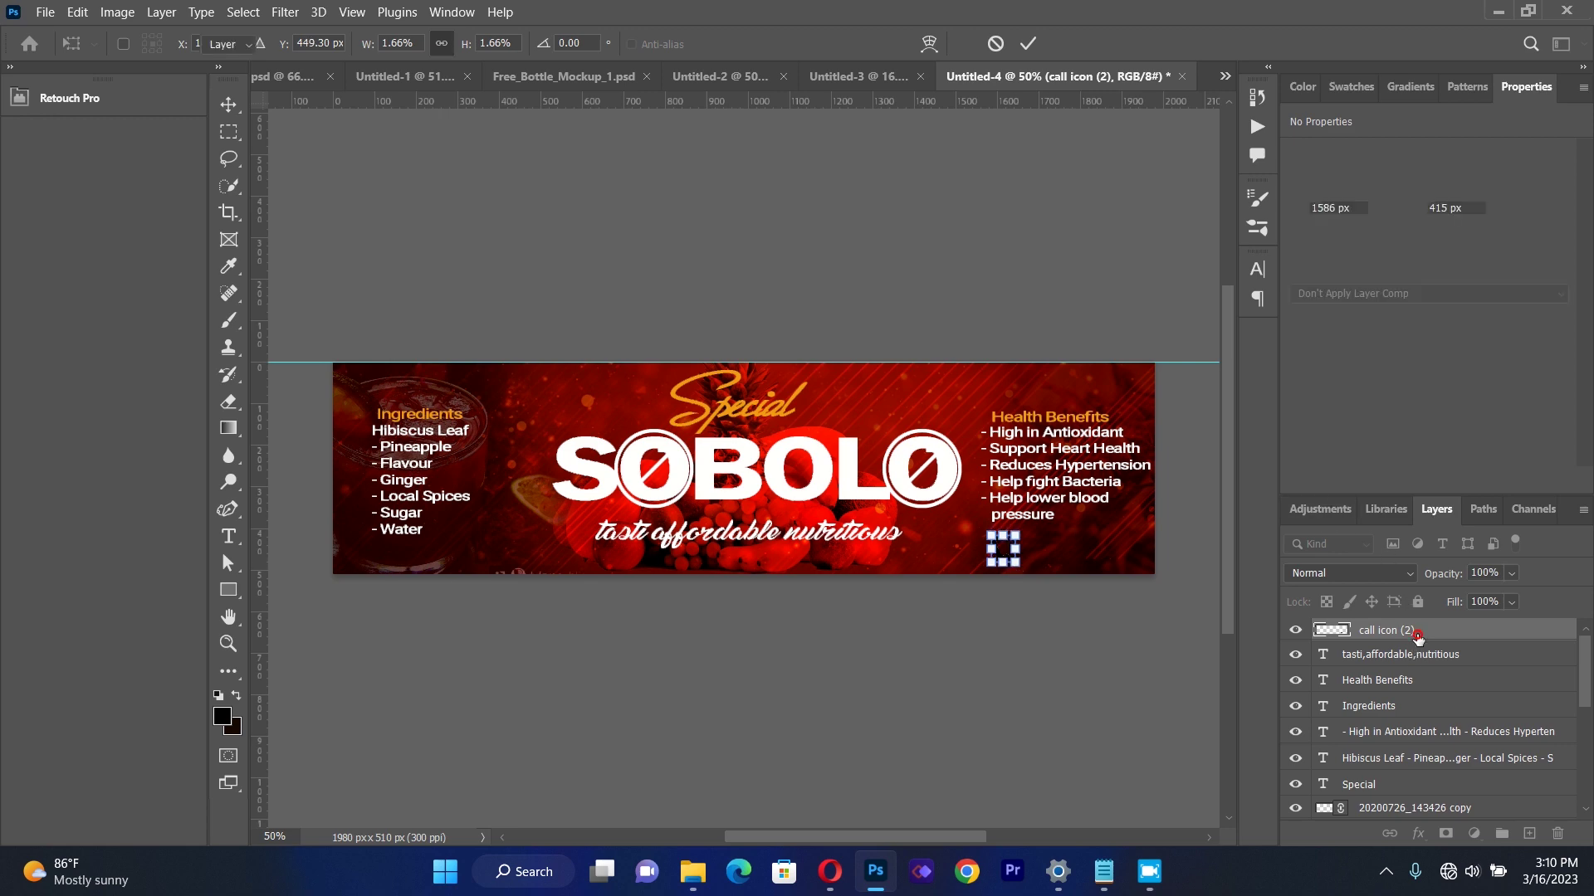
pyautogui.rightClick(1416, 640)
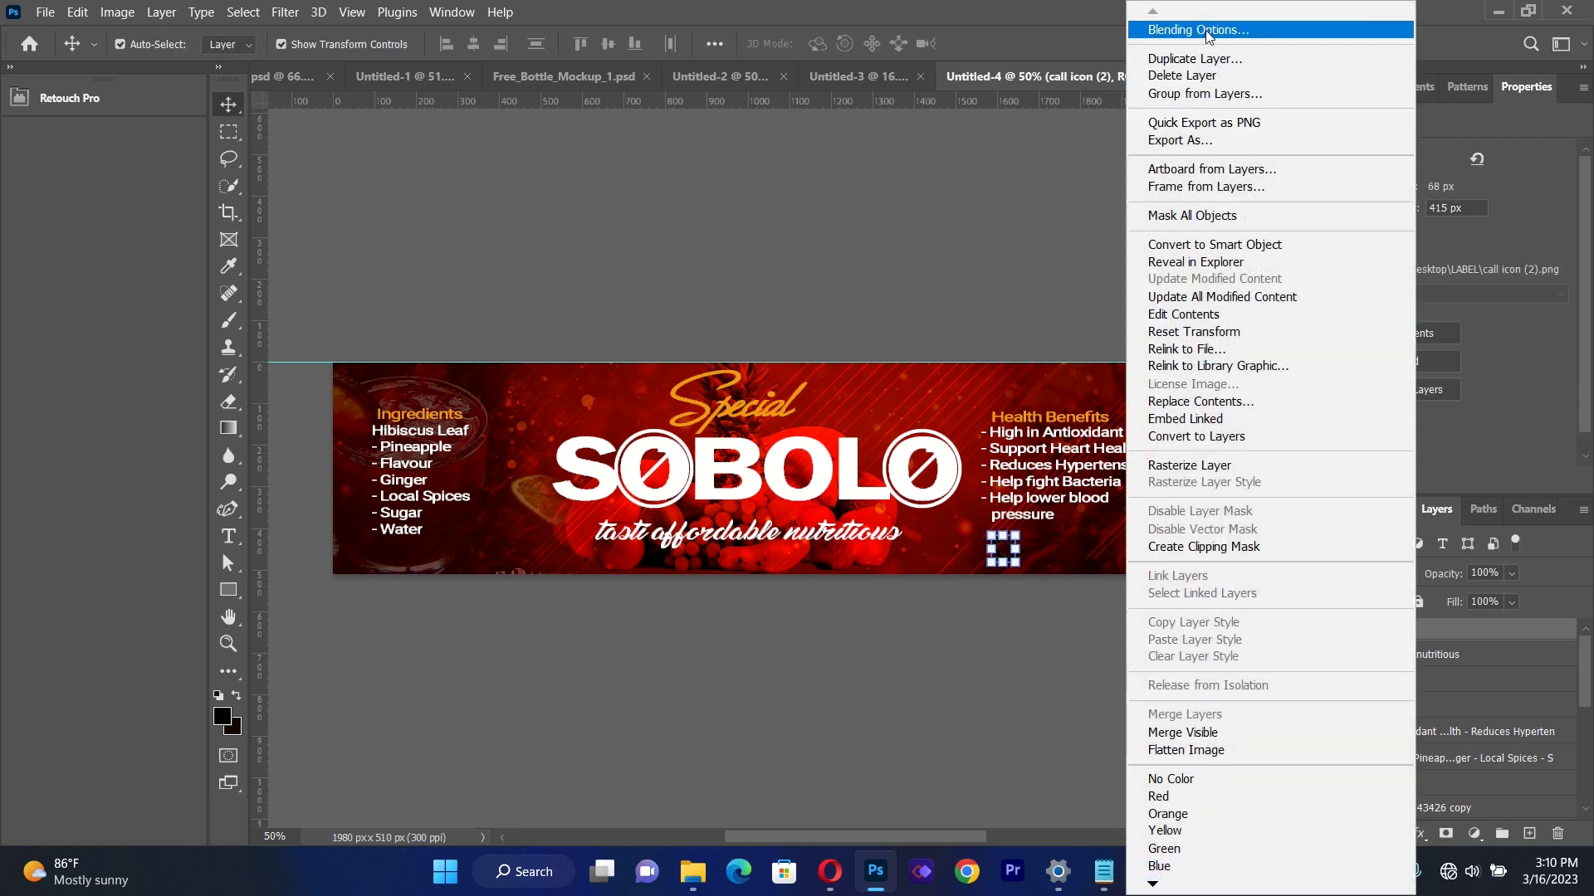
pyautogui.click(1205, 31)
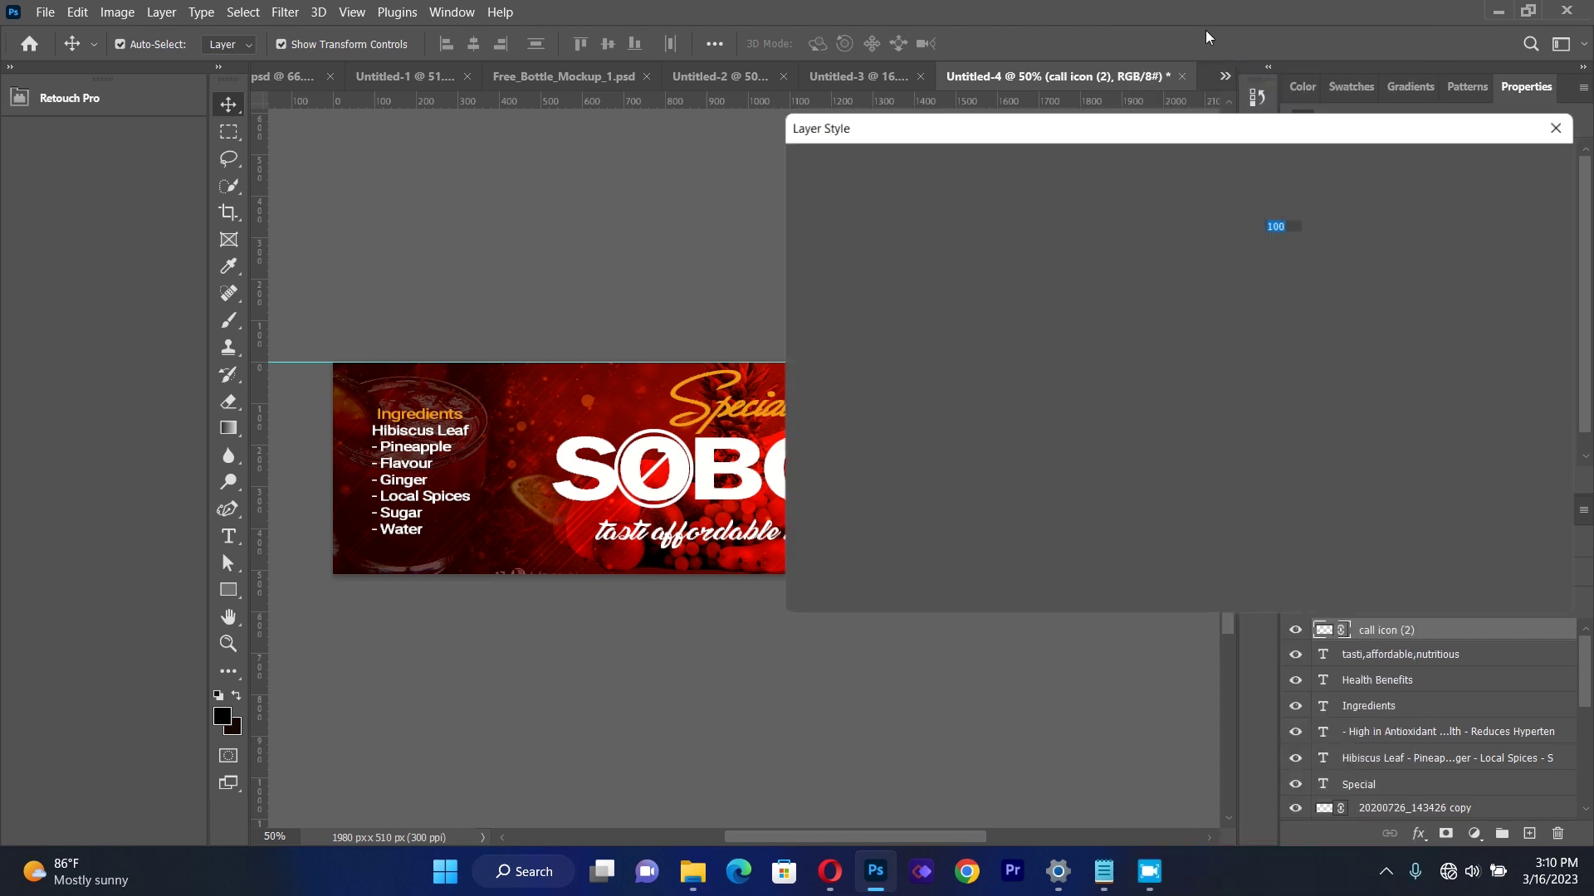
pyautogui.click(834, 408)
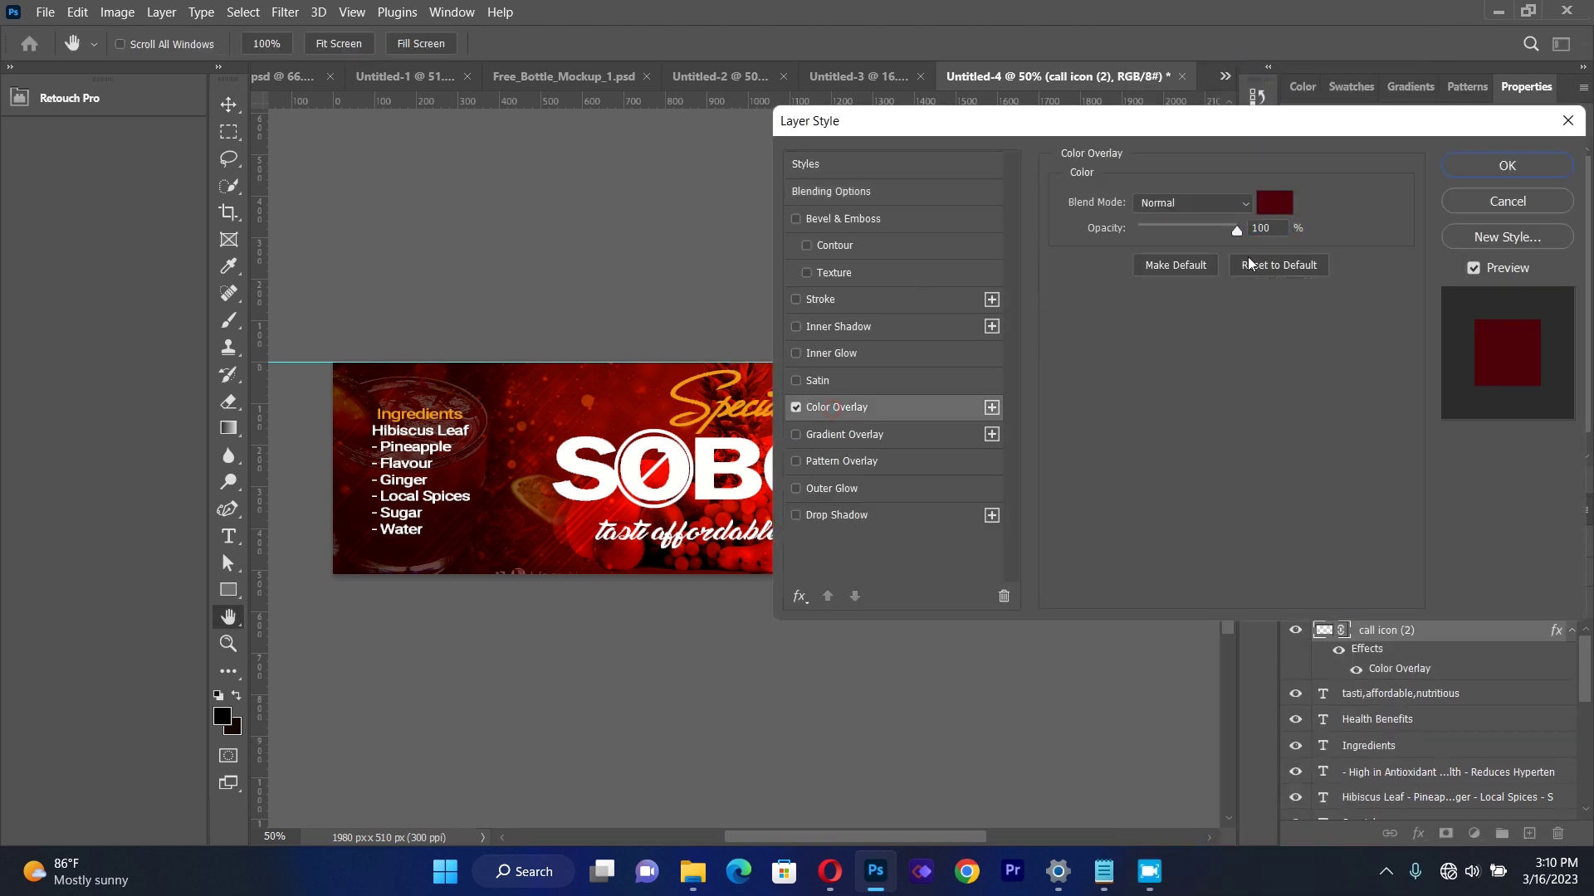
pyautogui.click(1275, 208)
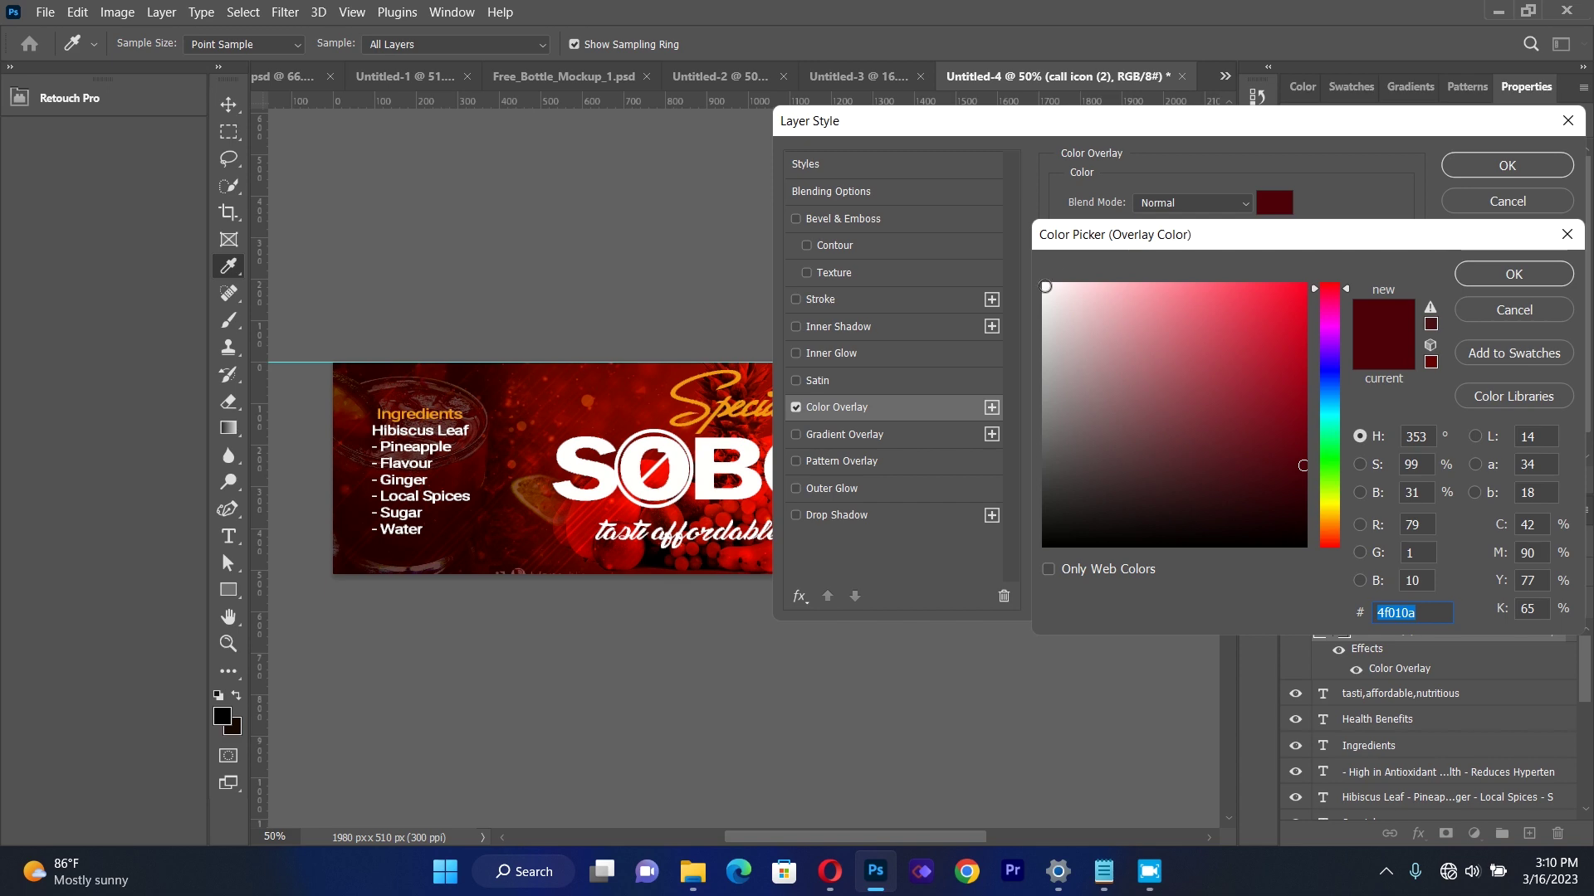
pyautogui.click(689, 478)
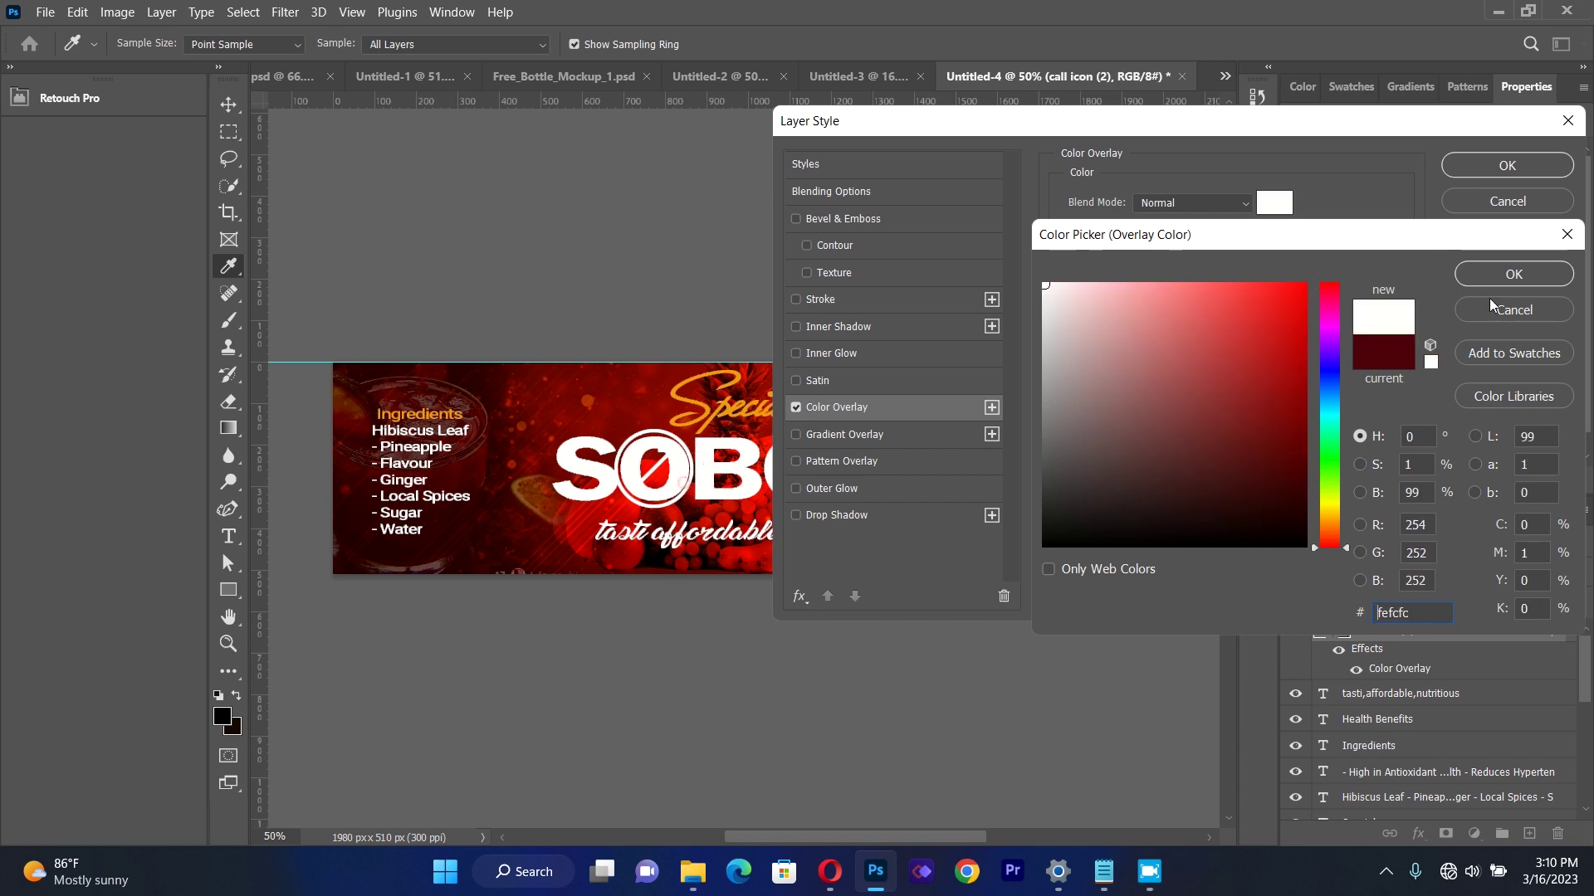
pyautogui.click(1514, 274)
pyautogui.click(1507, 162)
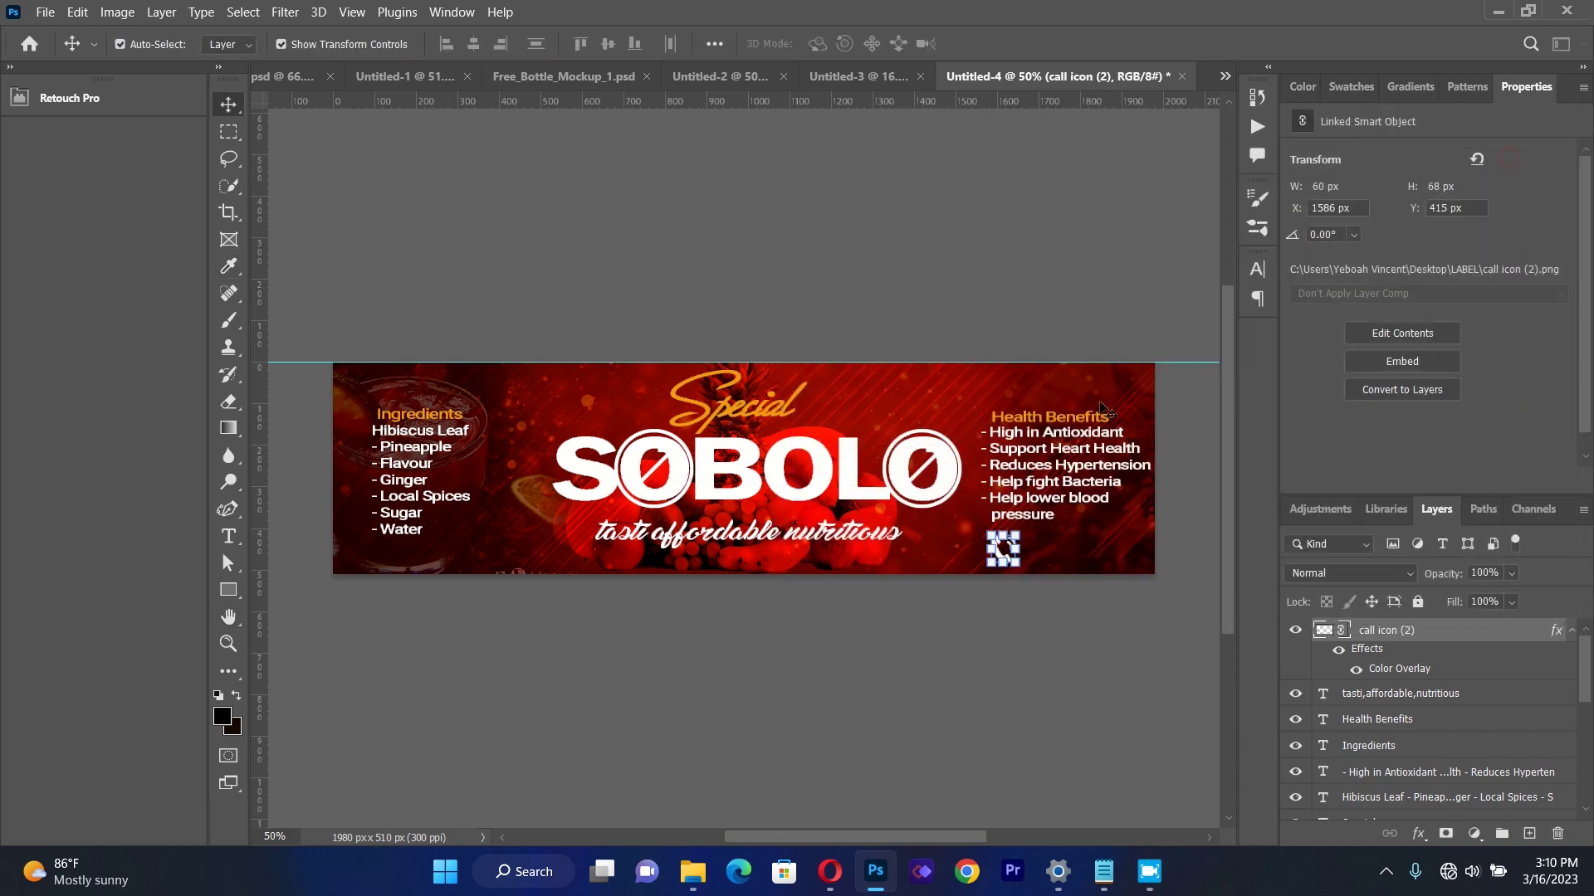
# Nudge the call icon slightly left to X 1584 px and deselect it.
pyautogui.click(1005, 559)
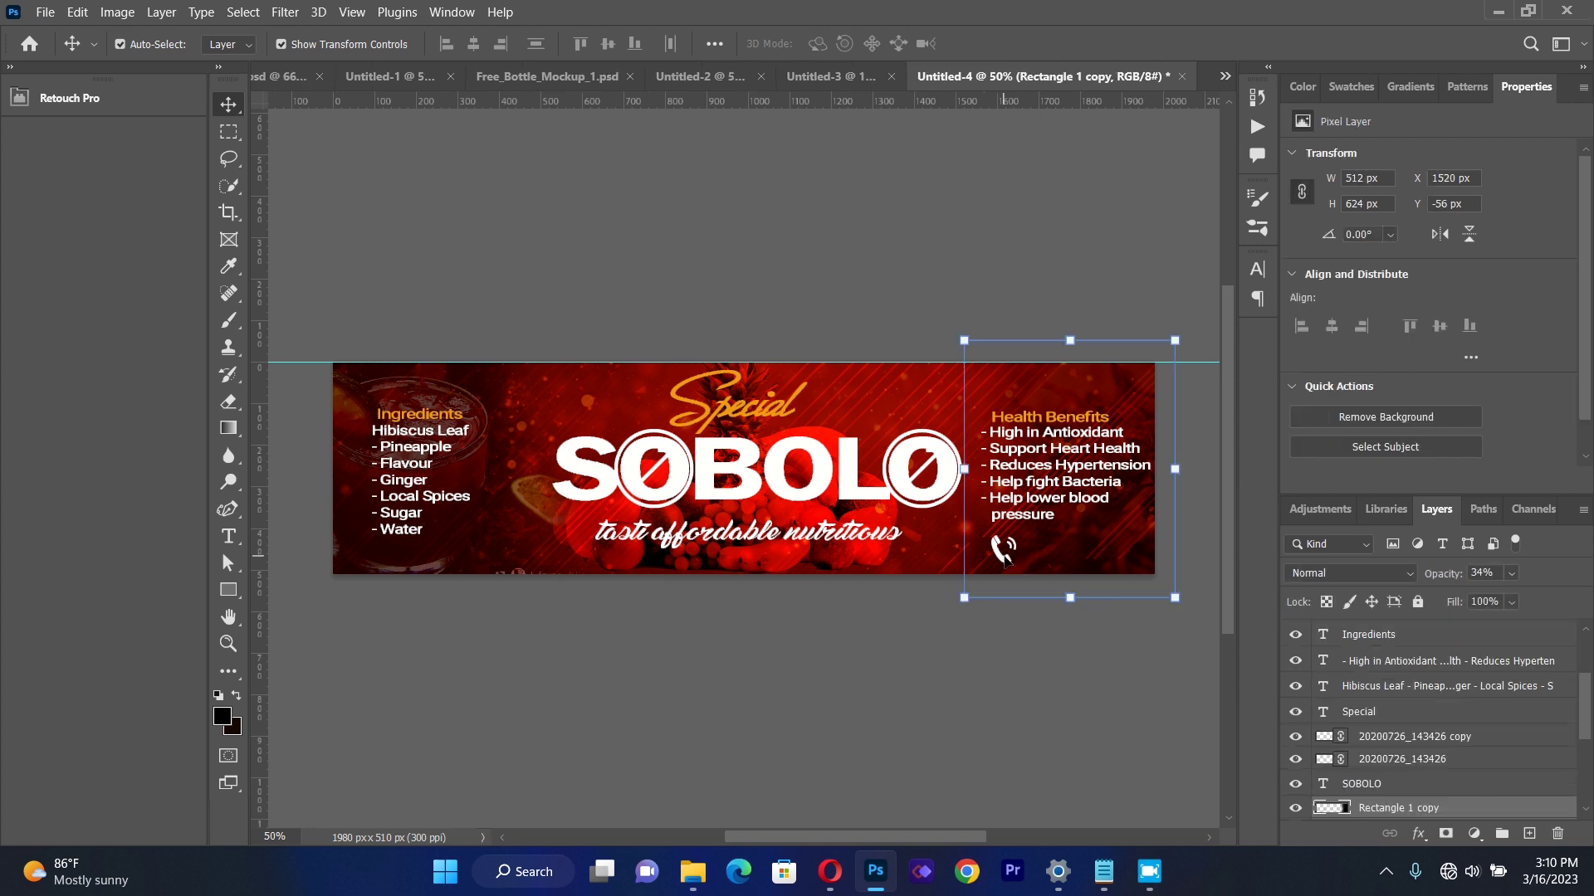
pyautogui.click(1004, 557)
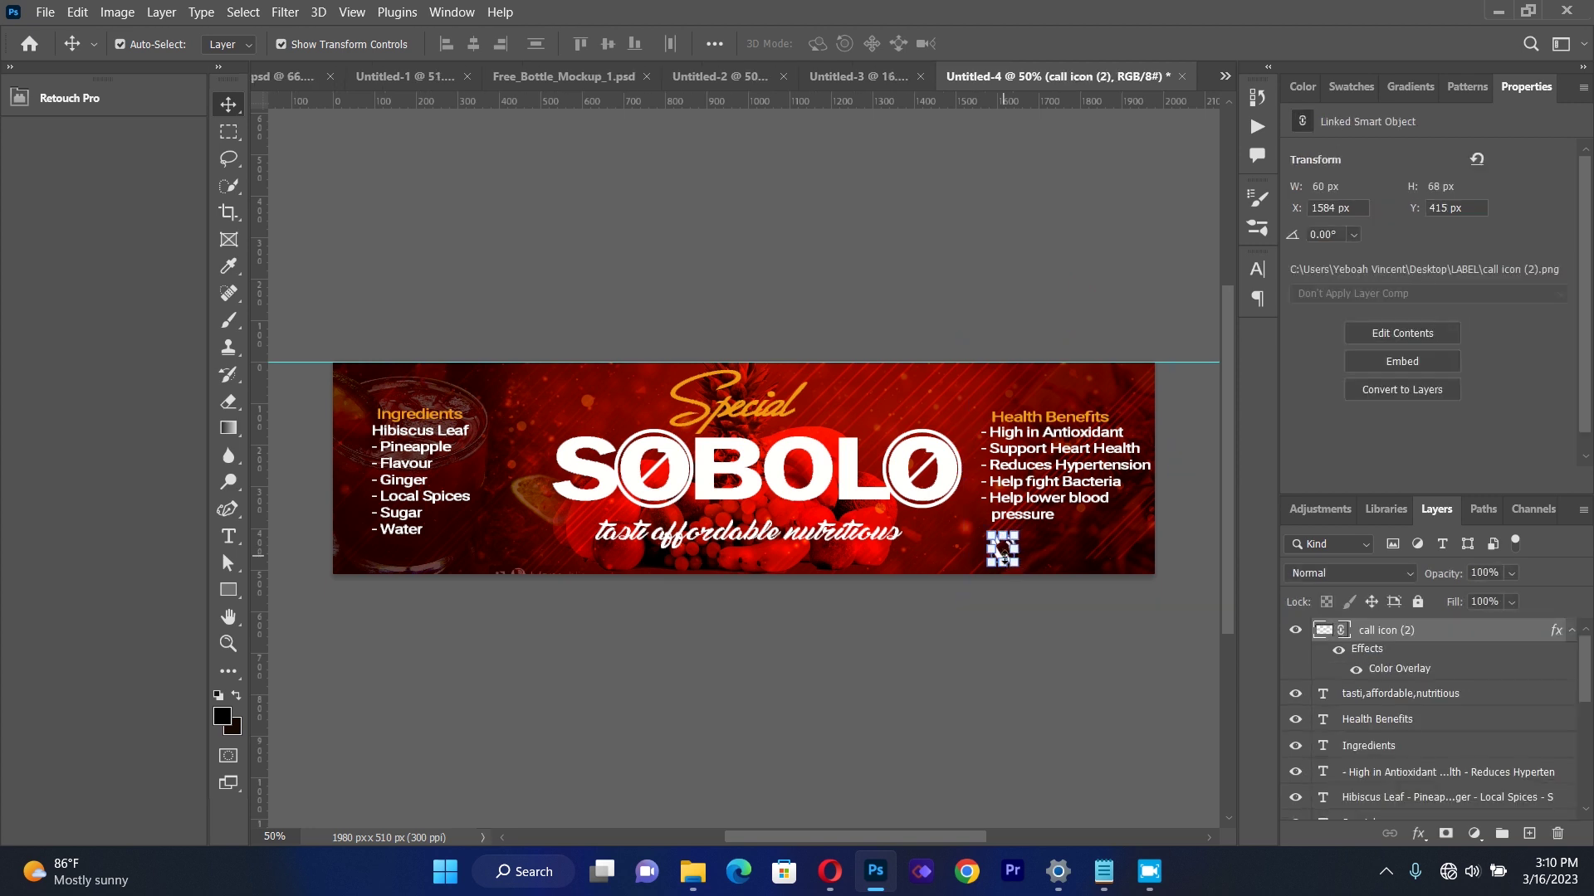
pyautogui.click(793, 264)
# Add a paragraph text box over the lower part of the SOBOLO title and enter the contact phone number.
pyautogui.click(226, 542)
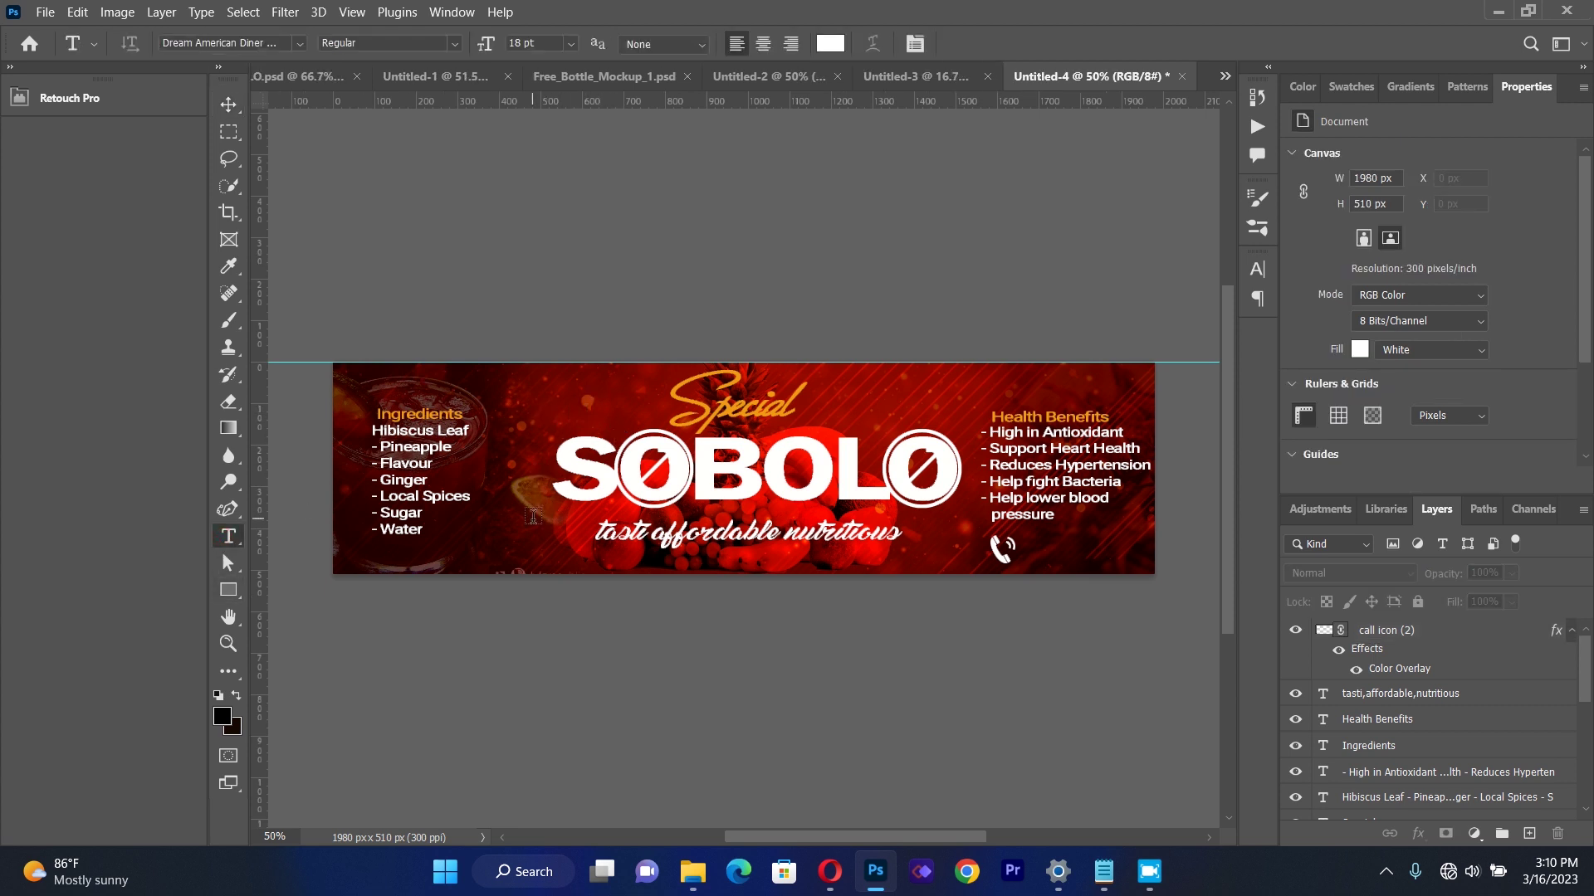
pyautogui.moveTo(511, 487); pyautogui.dragTo(764, 571)
pyautogui.press('BackSpace')
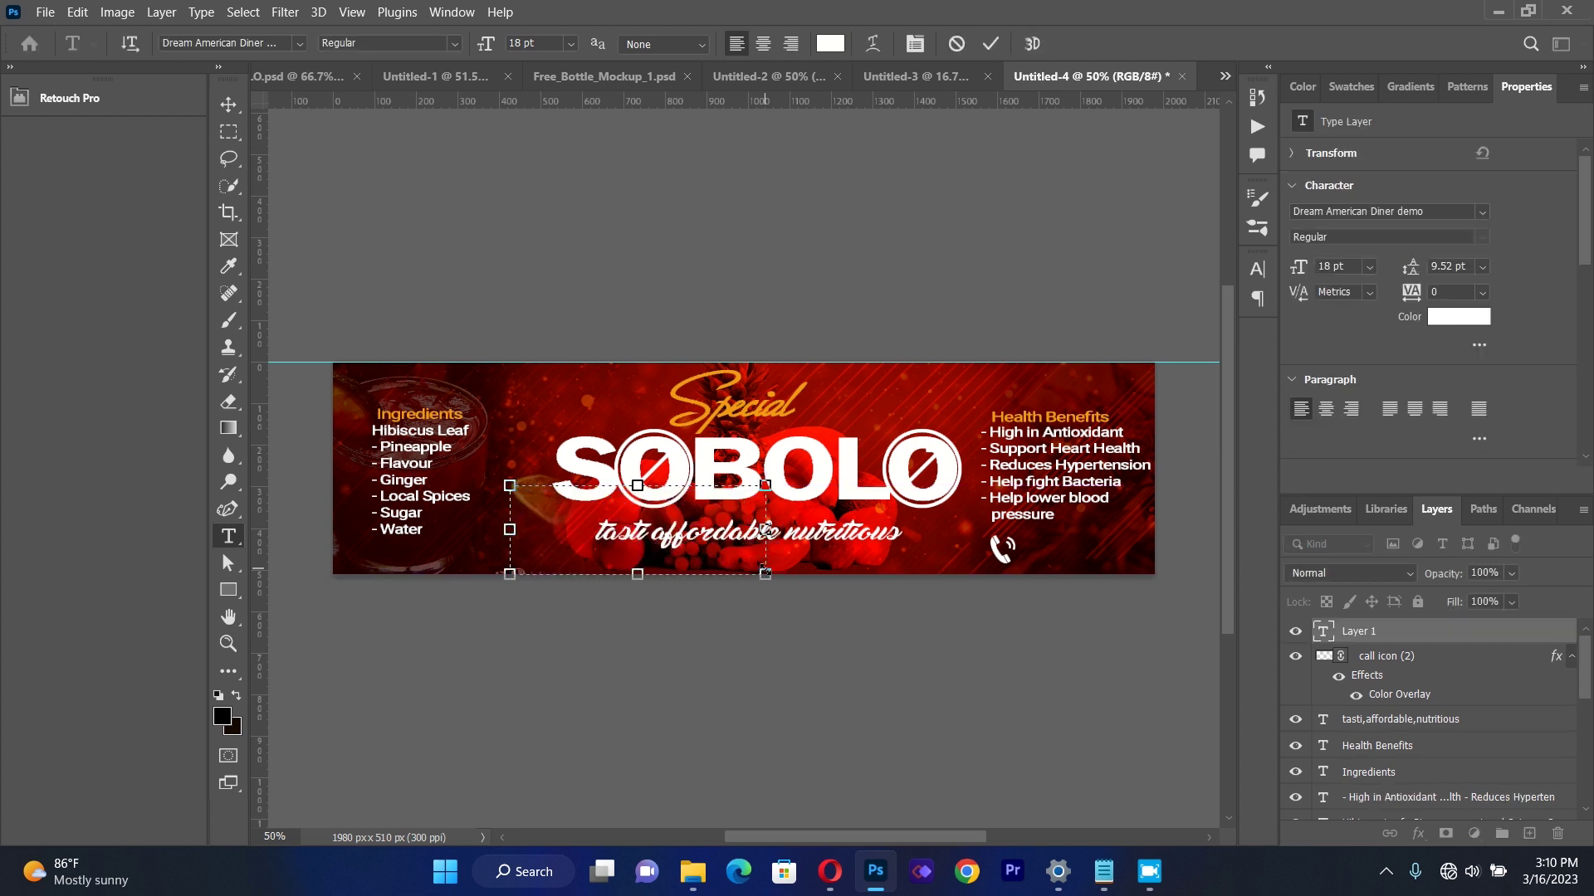
pyautogui.write('05548717')
# Set the font of the whole phone number text to Roboto.
pyautogui.hotkey('ctrl', 'a')
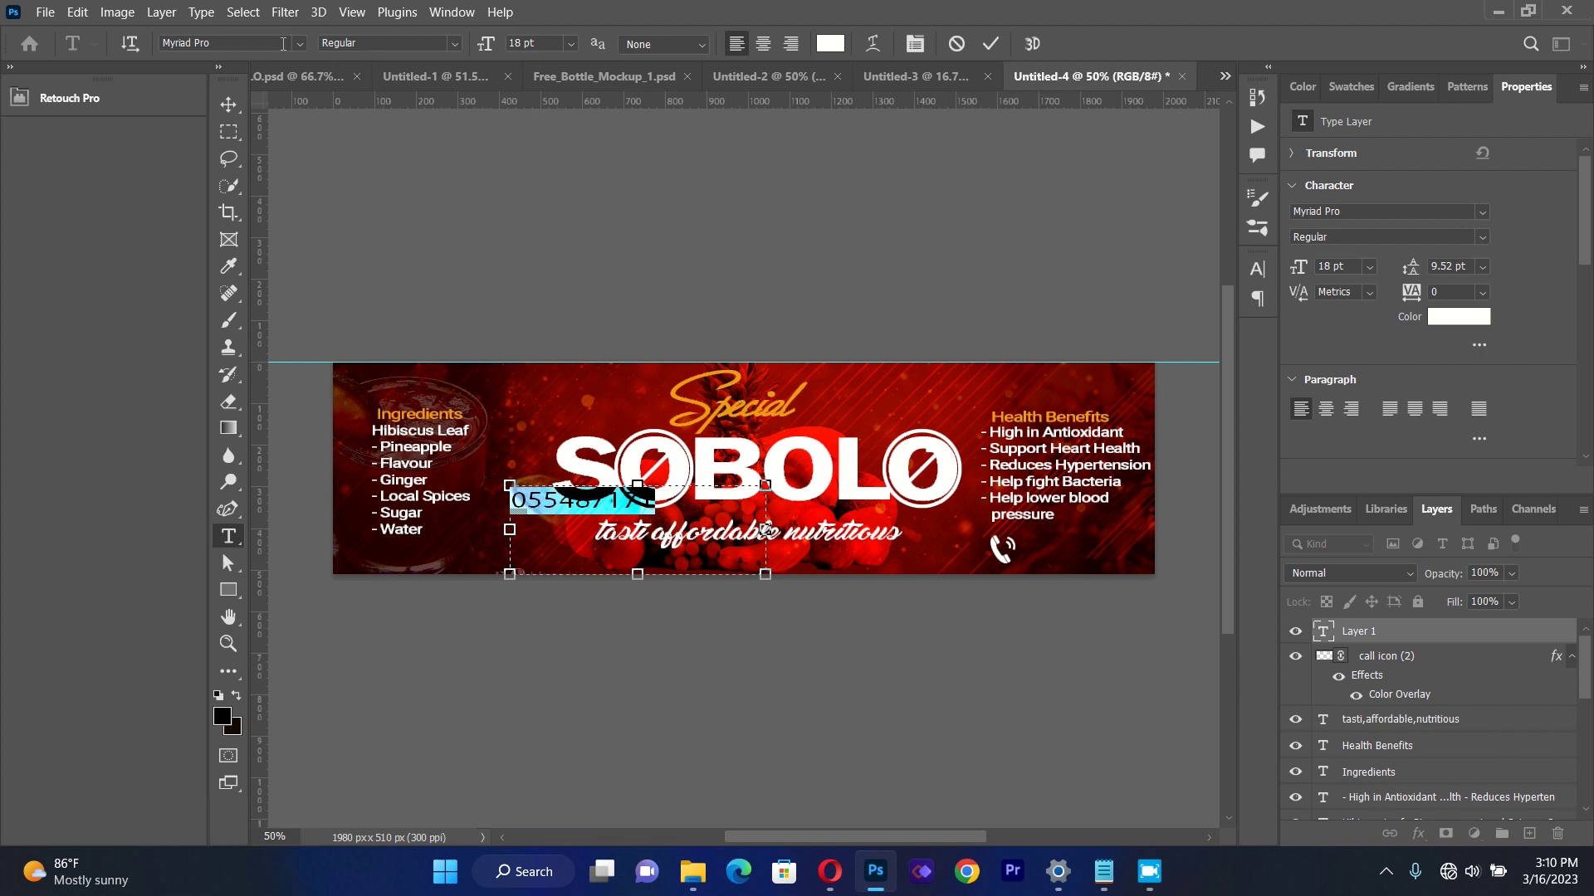
pyautogui.click(299, 44)
pyautogui.press('Up')
pyautogui.press('Up')
pyautogui.press('Up')
pyautogui.press('Up')
pyautogui.press('Up')
pyautogui.press('Up')
pyautogui.press('Up')
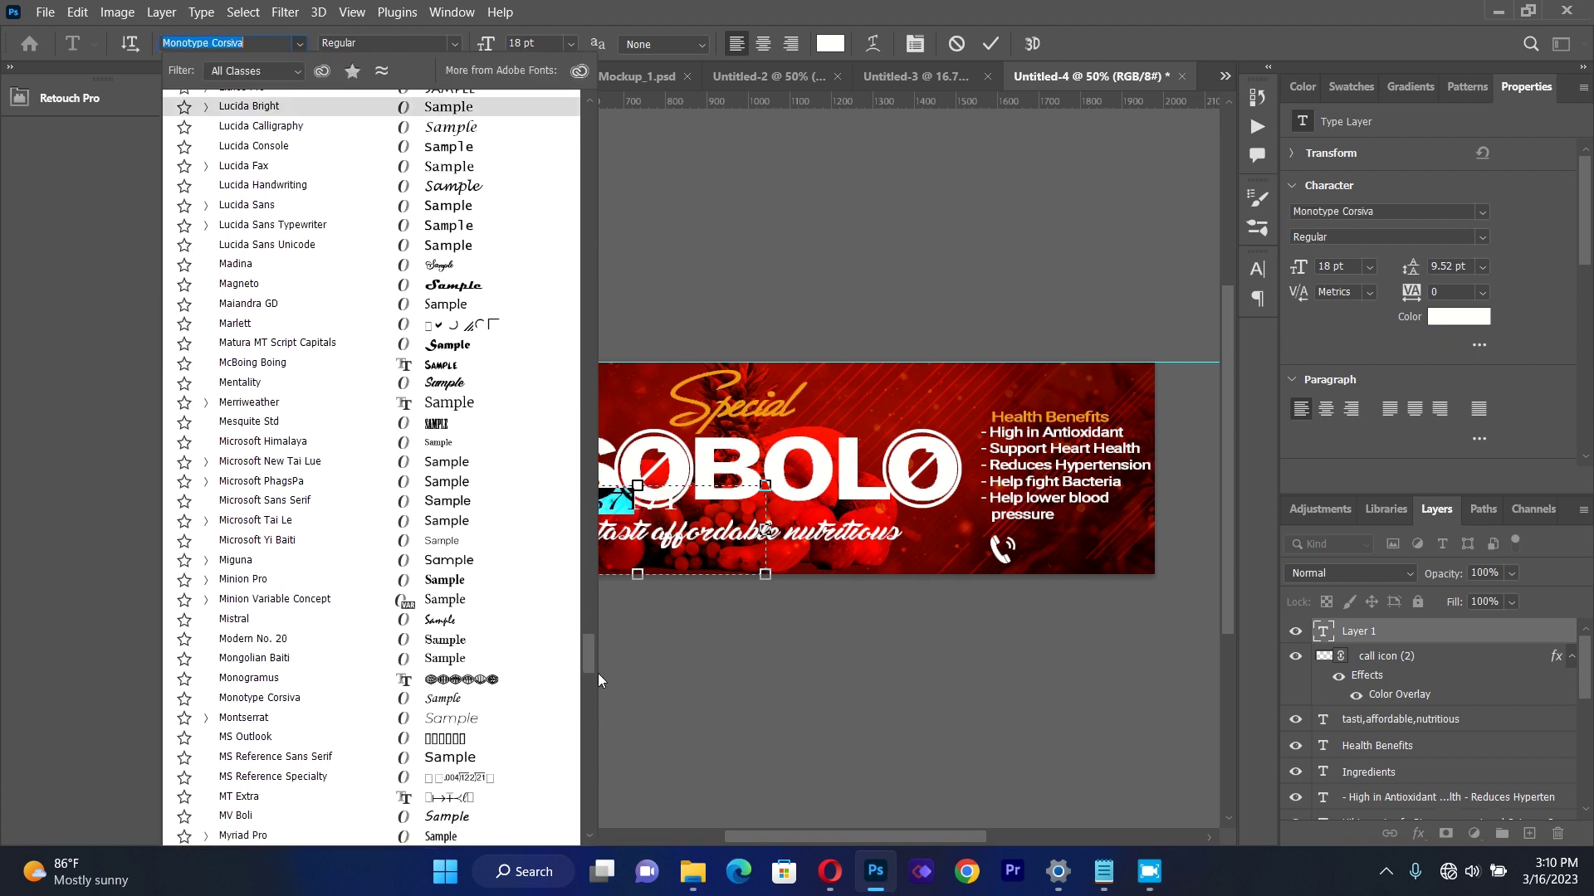
pyautogui.moveTo(587, 658); pyautogui.dragTo(587, 206)
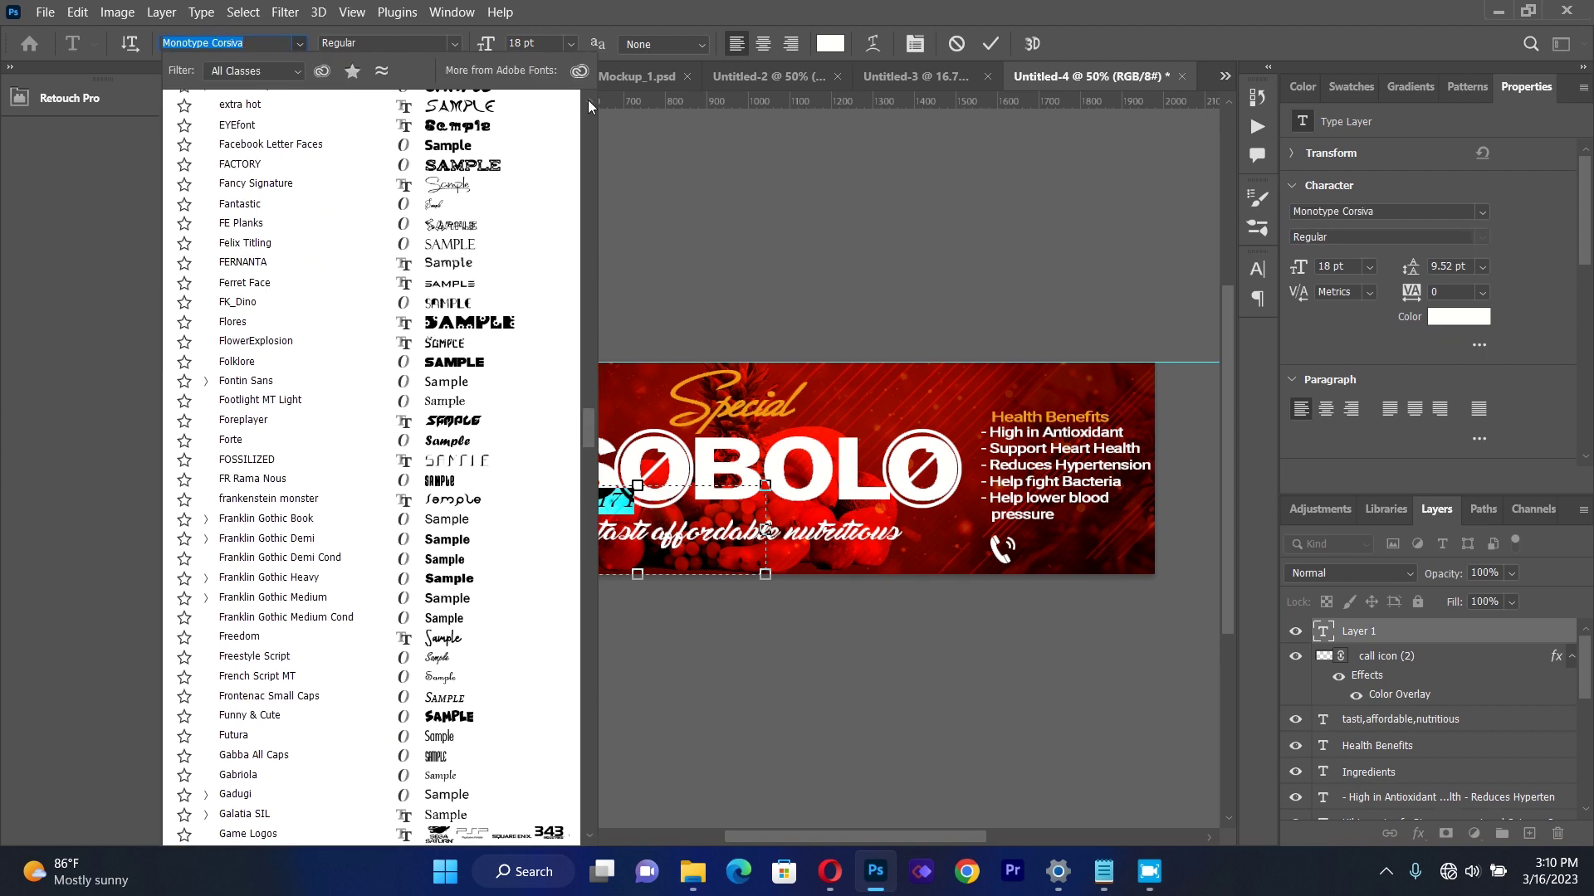
pyautogui.moveTo(588, 100); pyautogui.dragTo(588, 120)
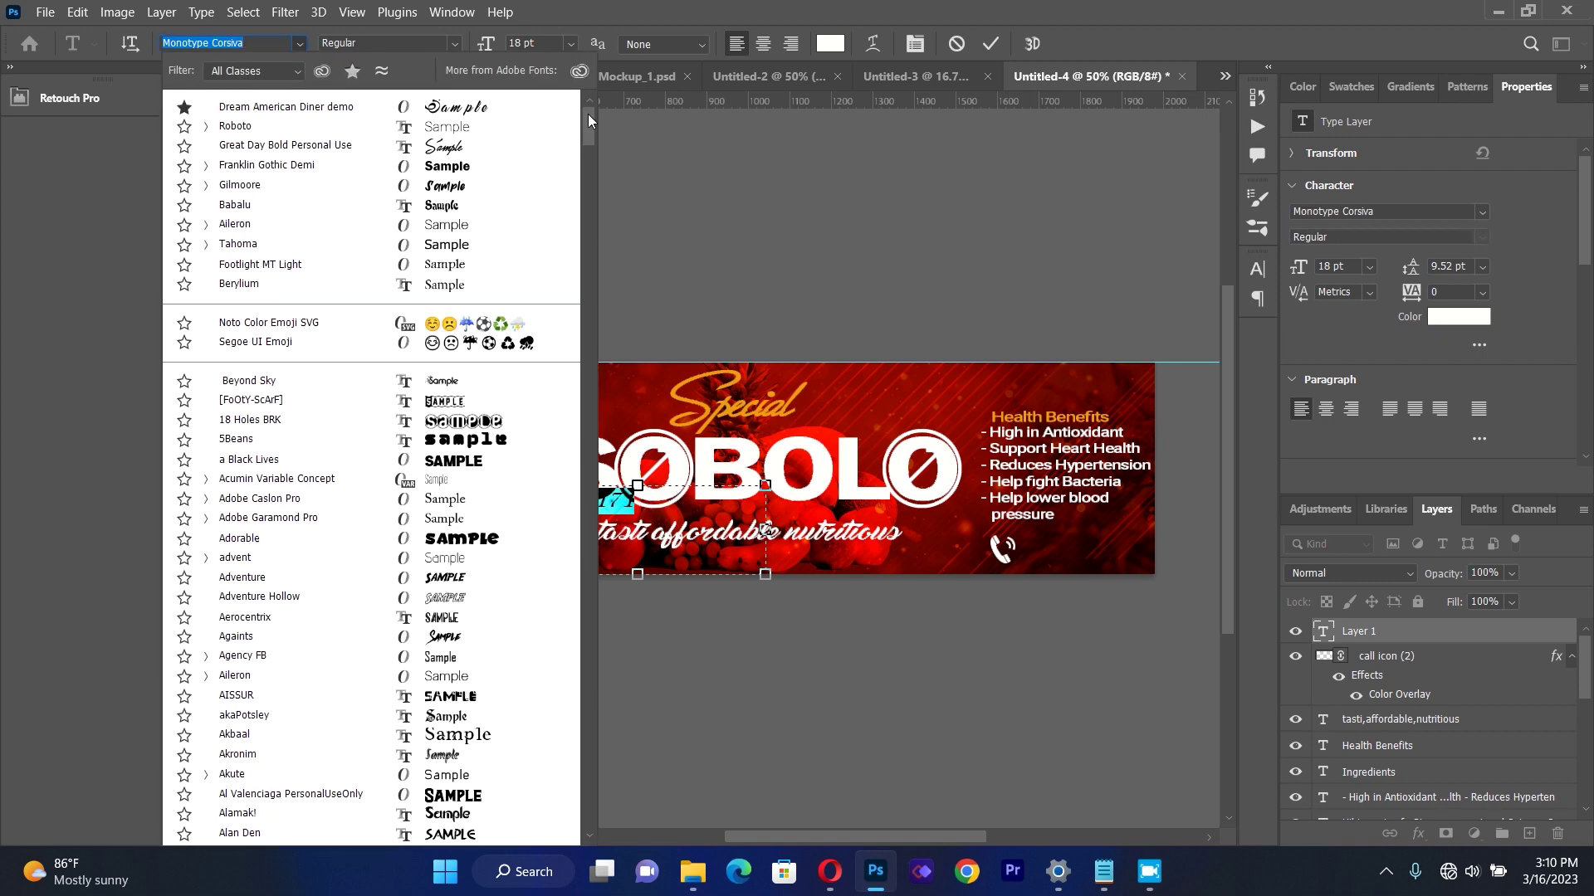
pyautogui.click(470, 131)
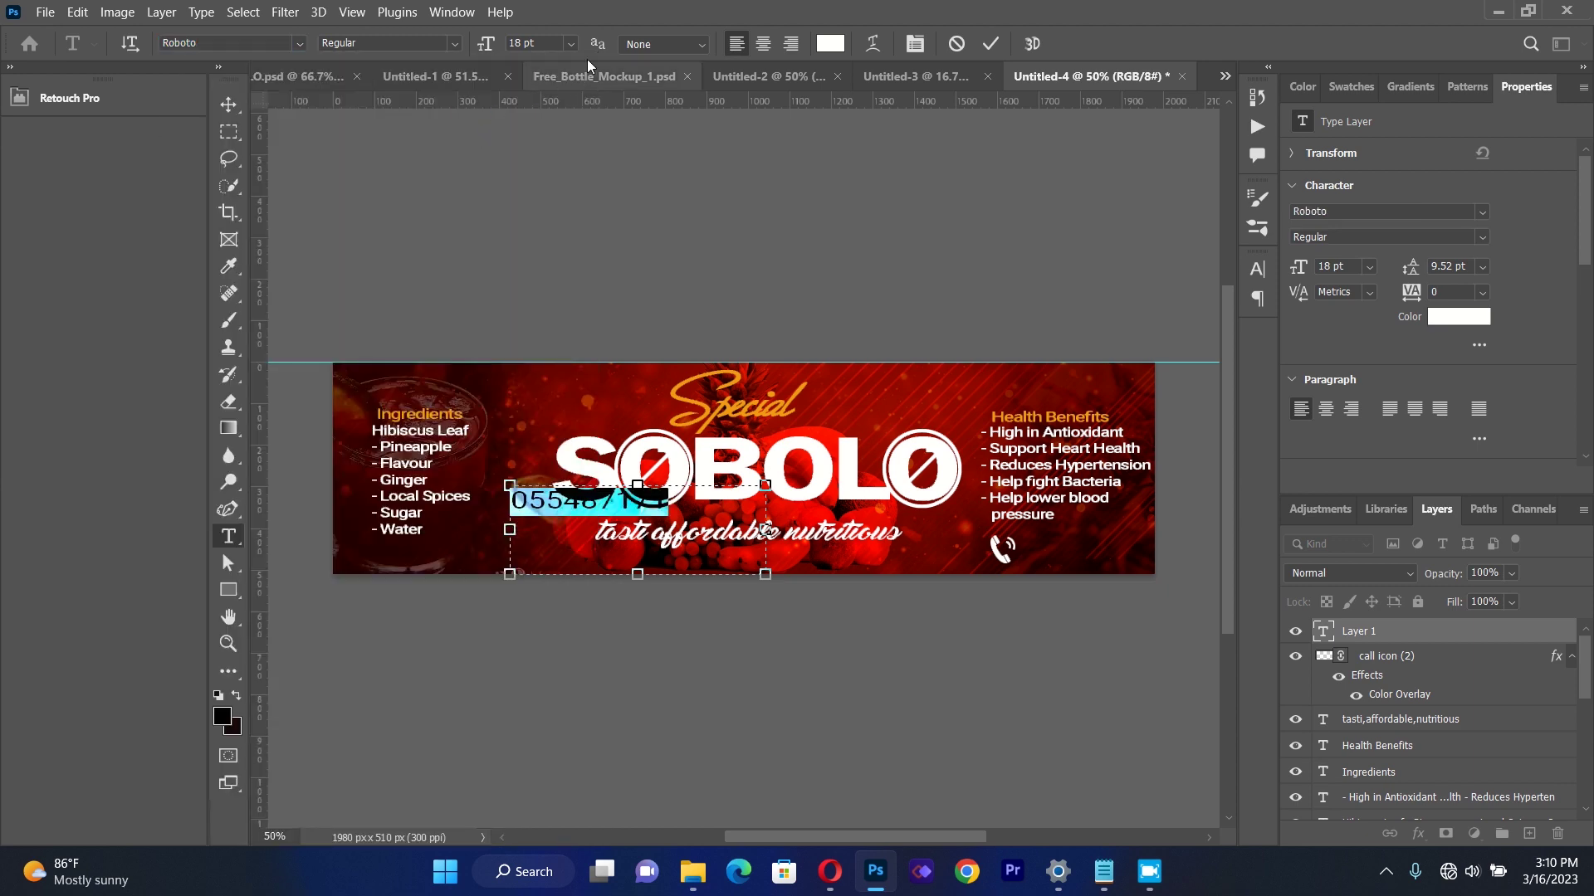
# Set the phone number's tracking to -25 and its font style to Medium.
pyautogui.click(915, 43)
pyautogui.click(1214, 322)
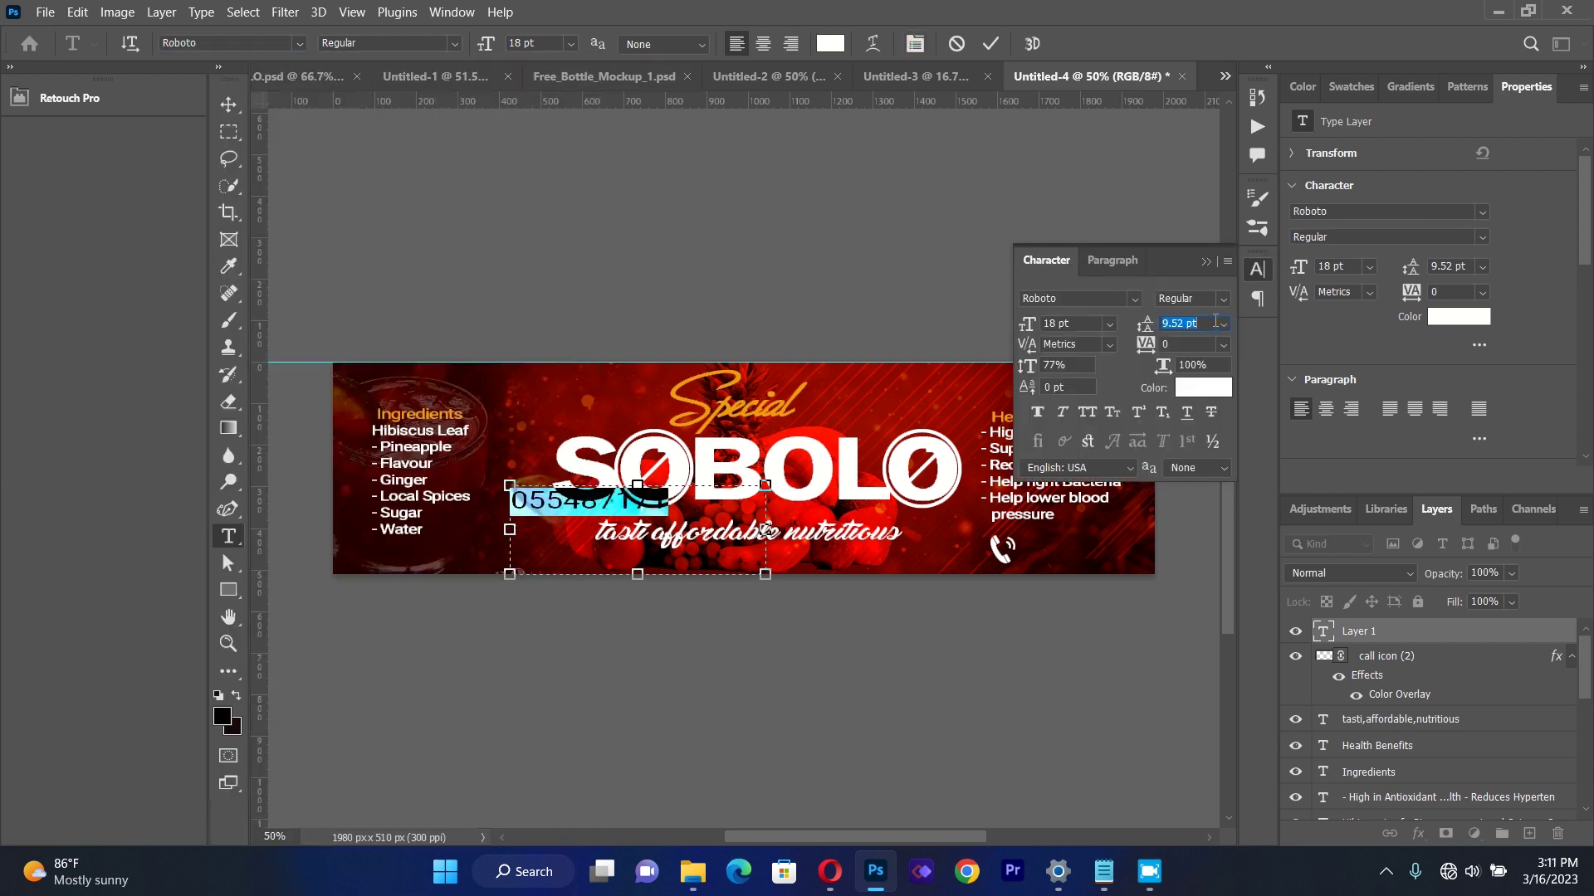
pyautogui.click(1224, 344)
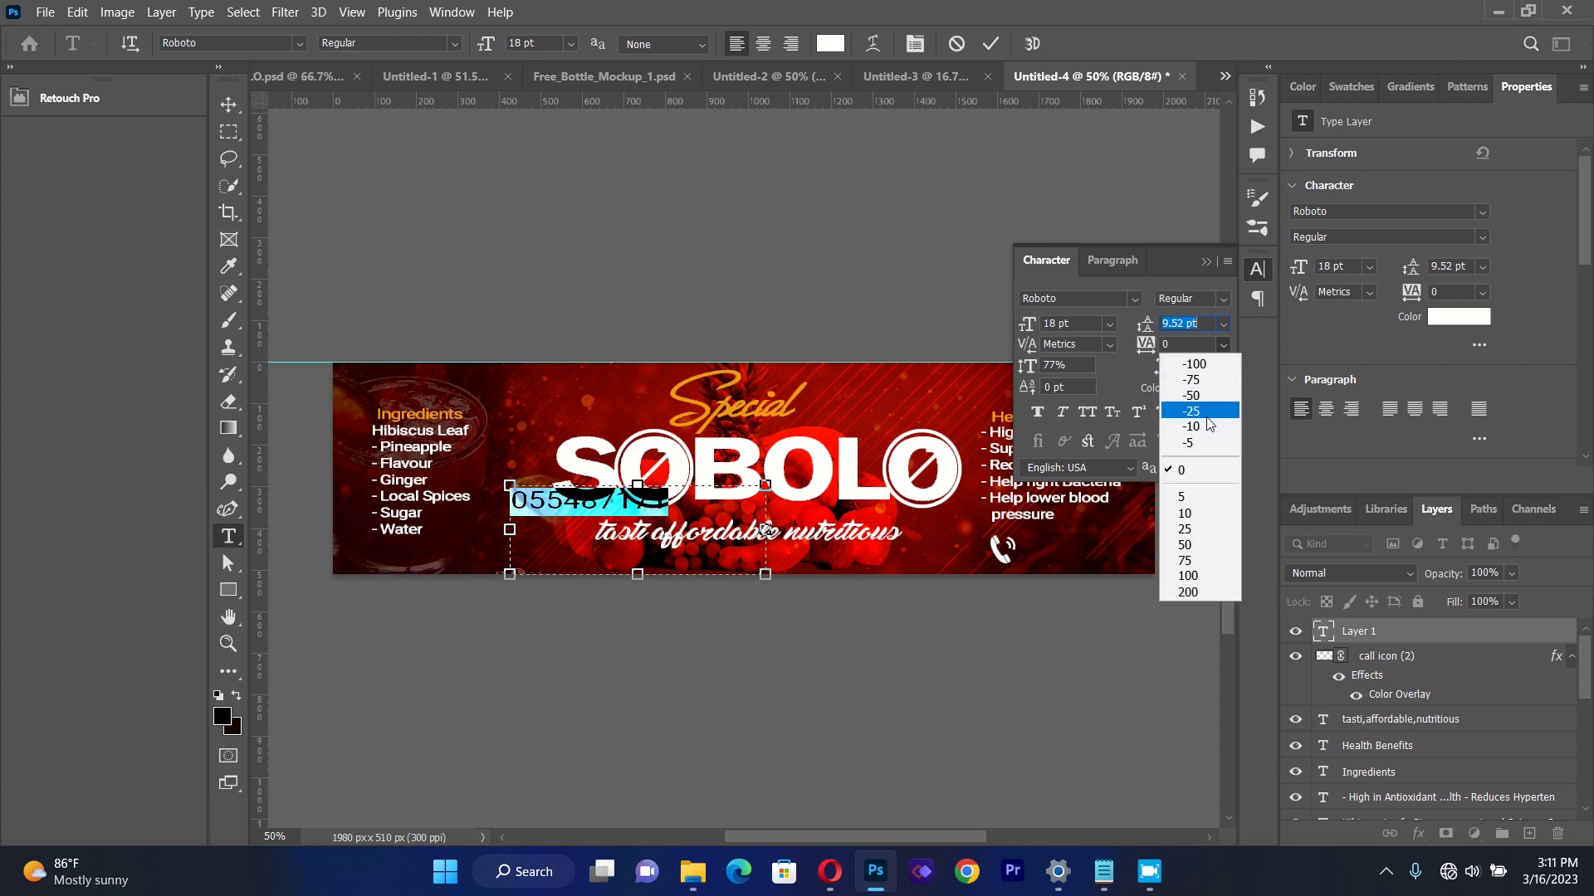
pyautogui.click(1210, 423)
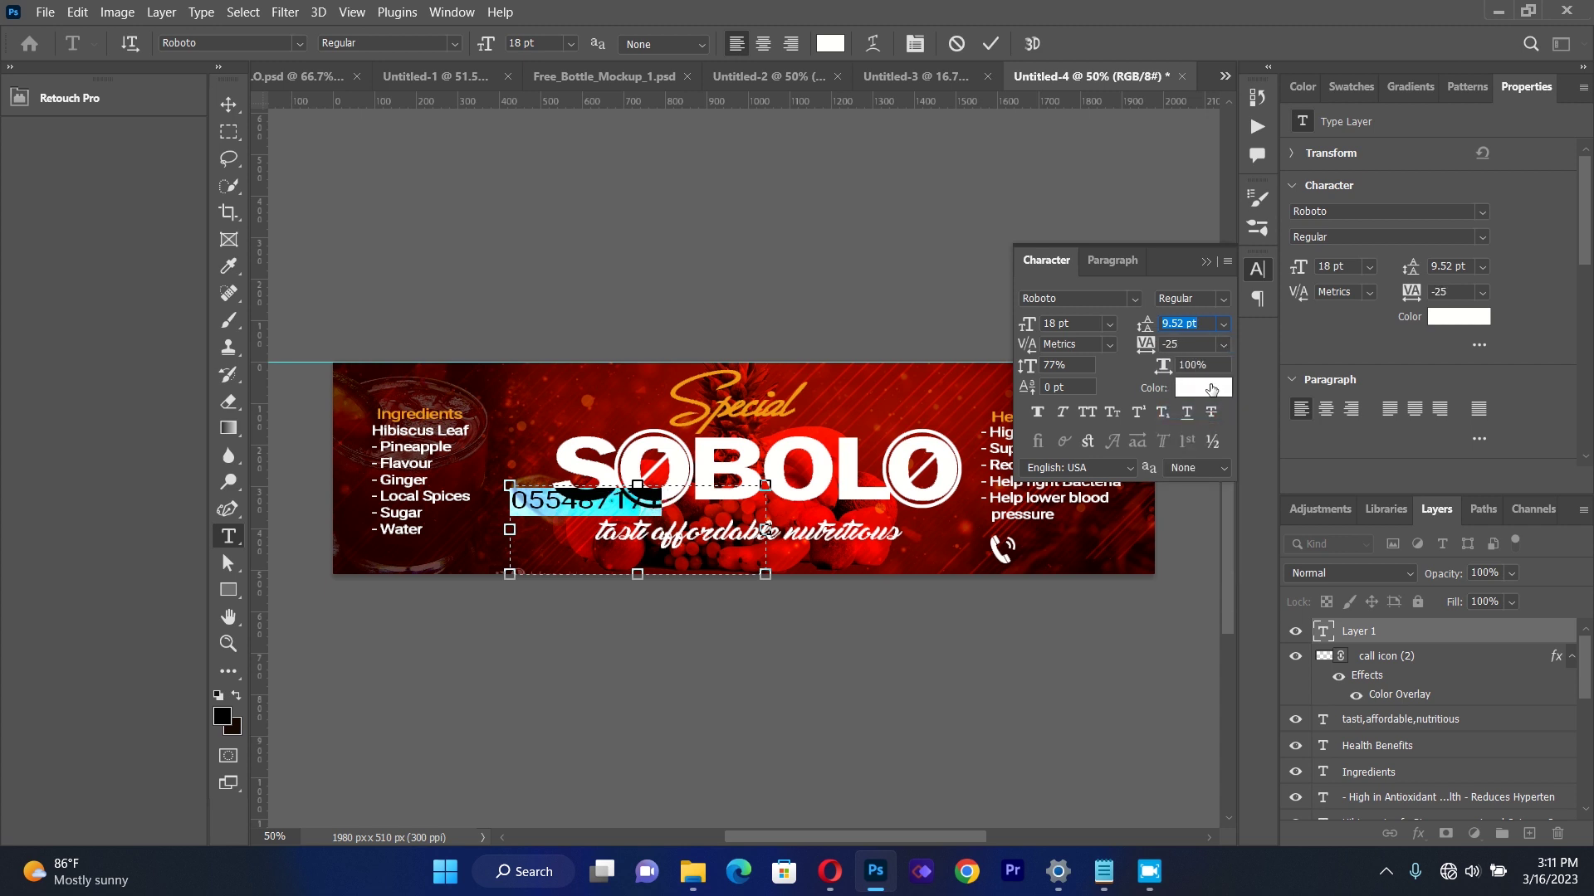
pyautogui.click(1221, 347)
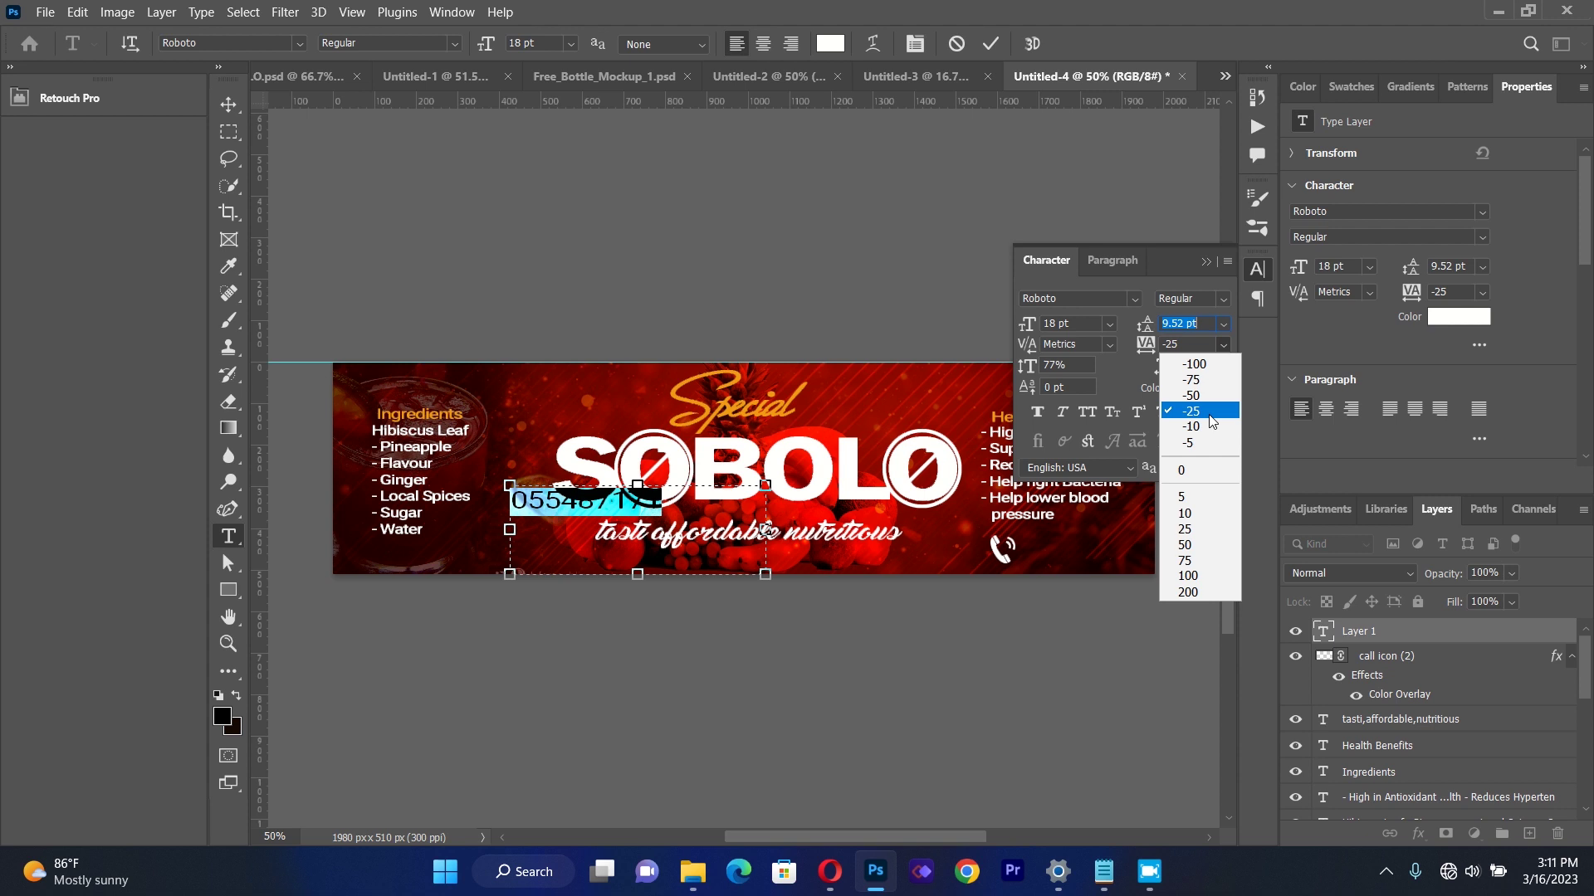
pyautogui.click(1211, 421)
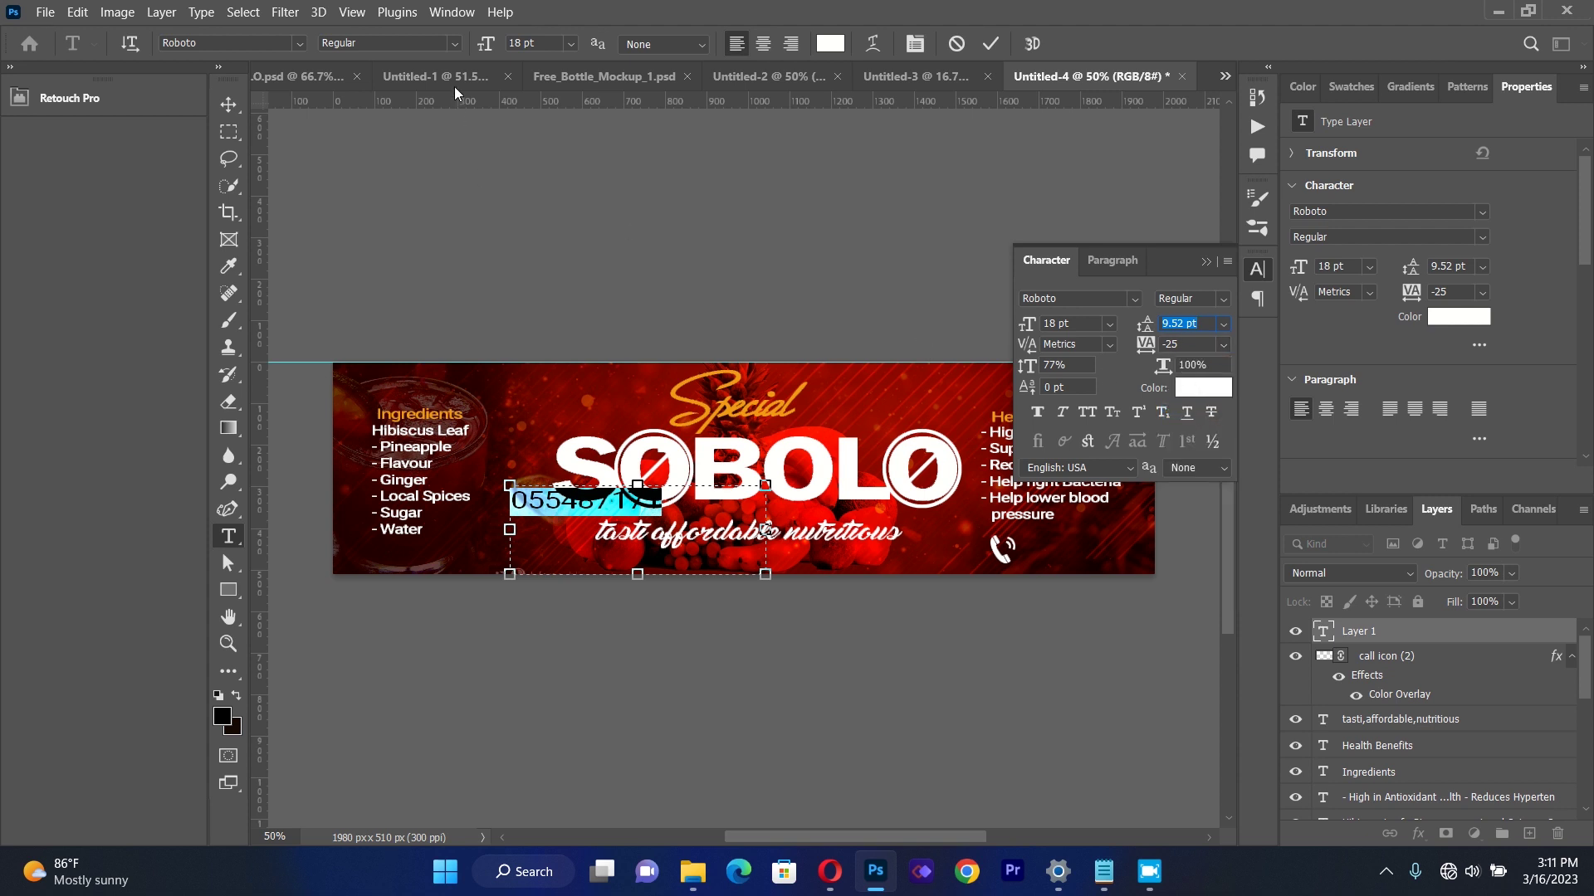
pyautogui.click(454, 45)
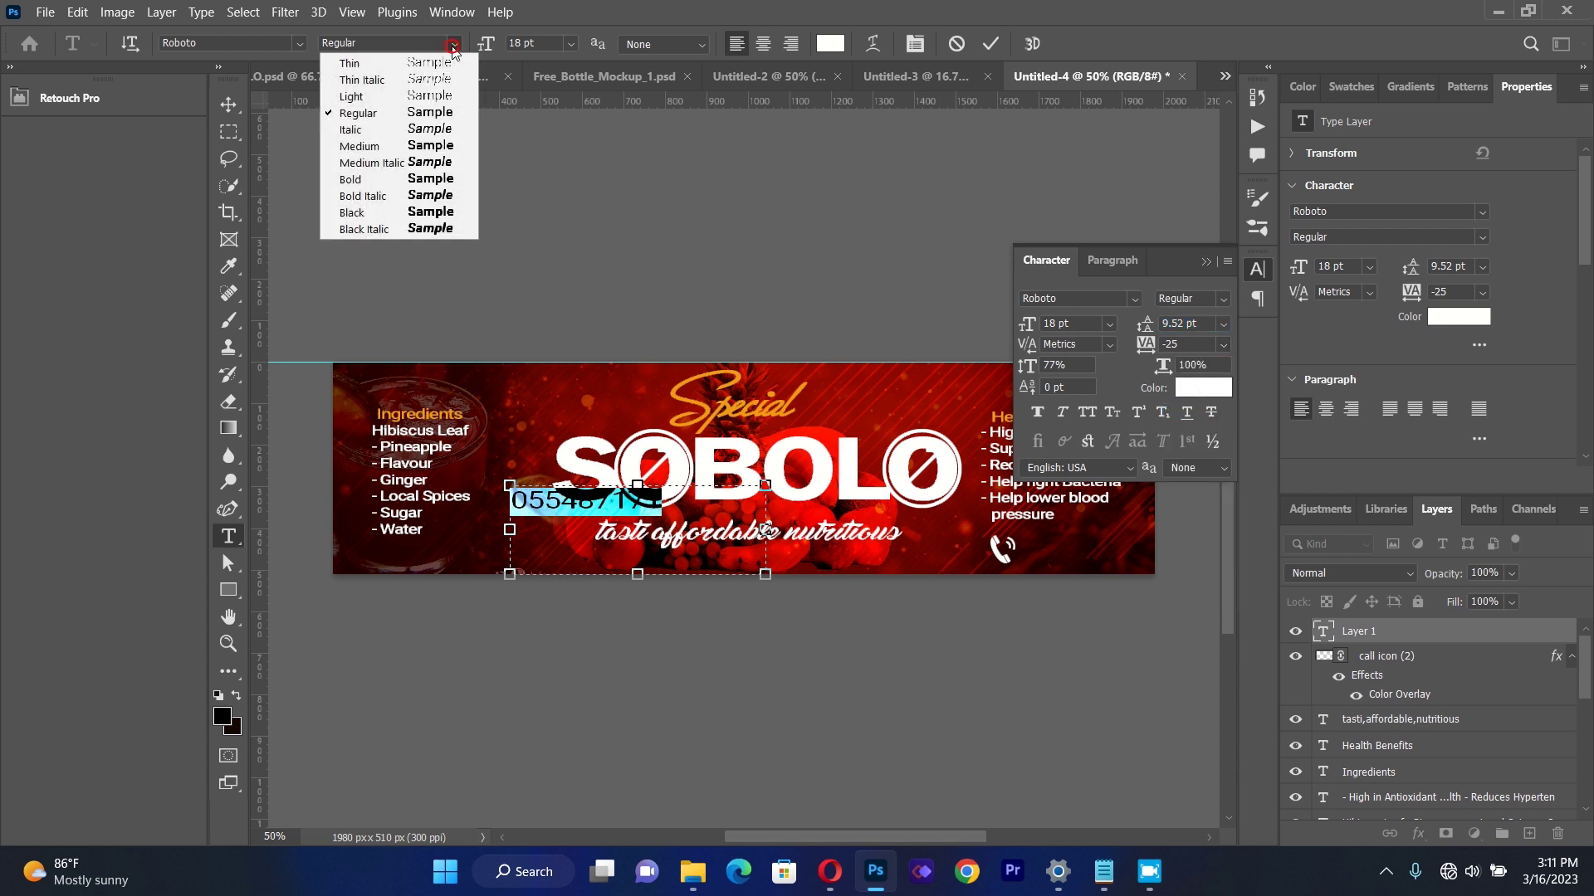
pyautogui.click(445, 147)
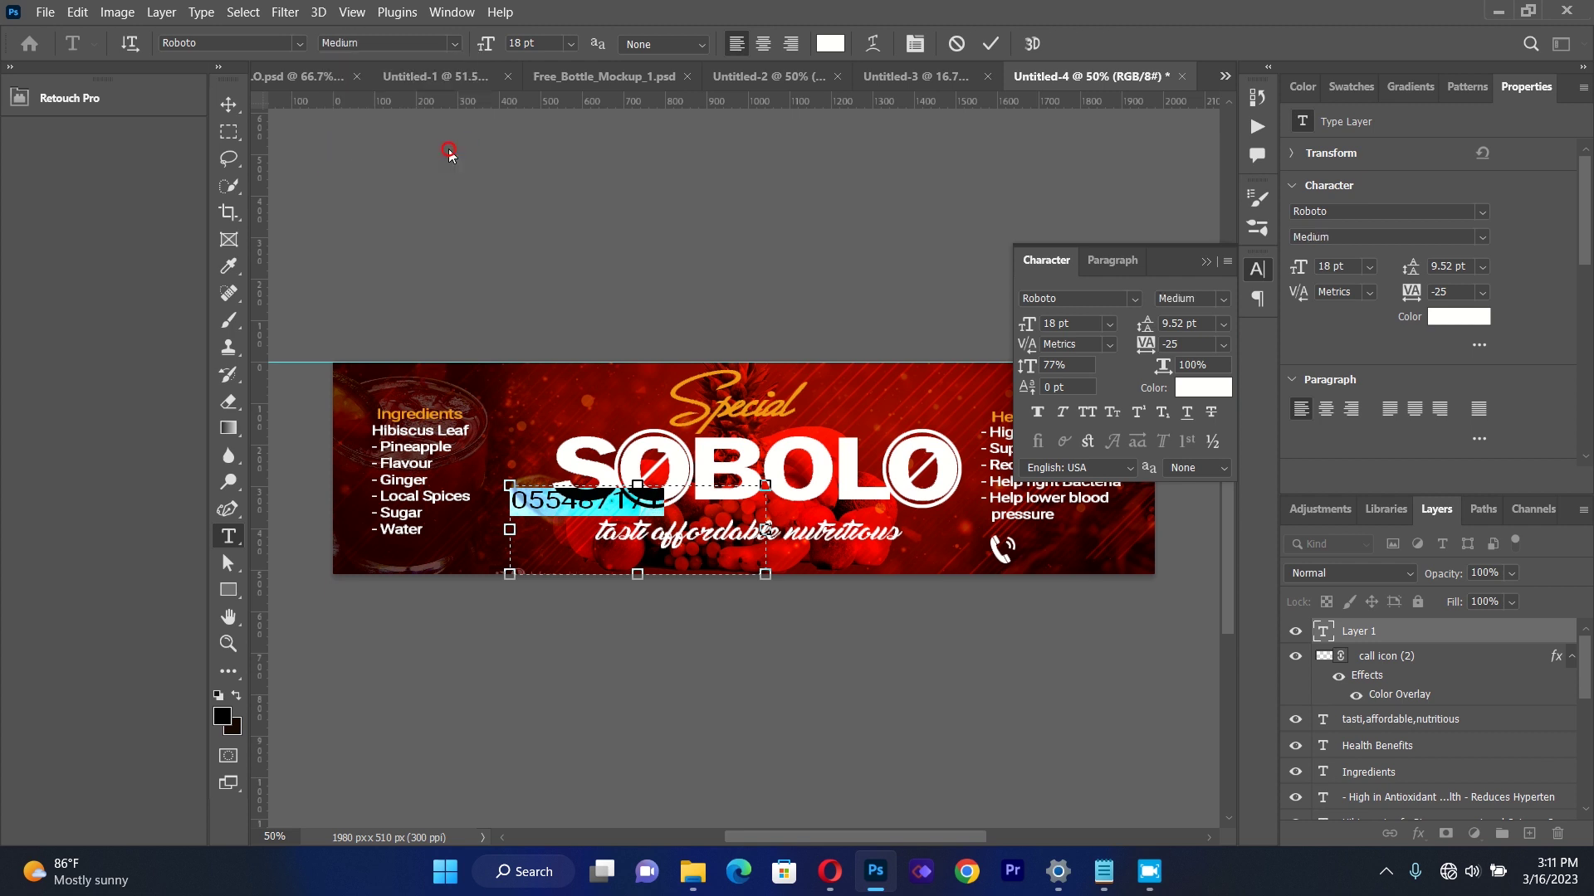
pyautogui.click(1206, 262)
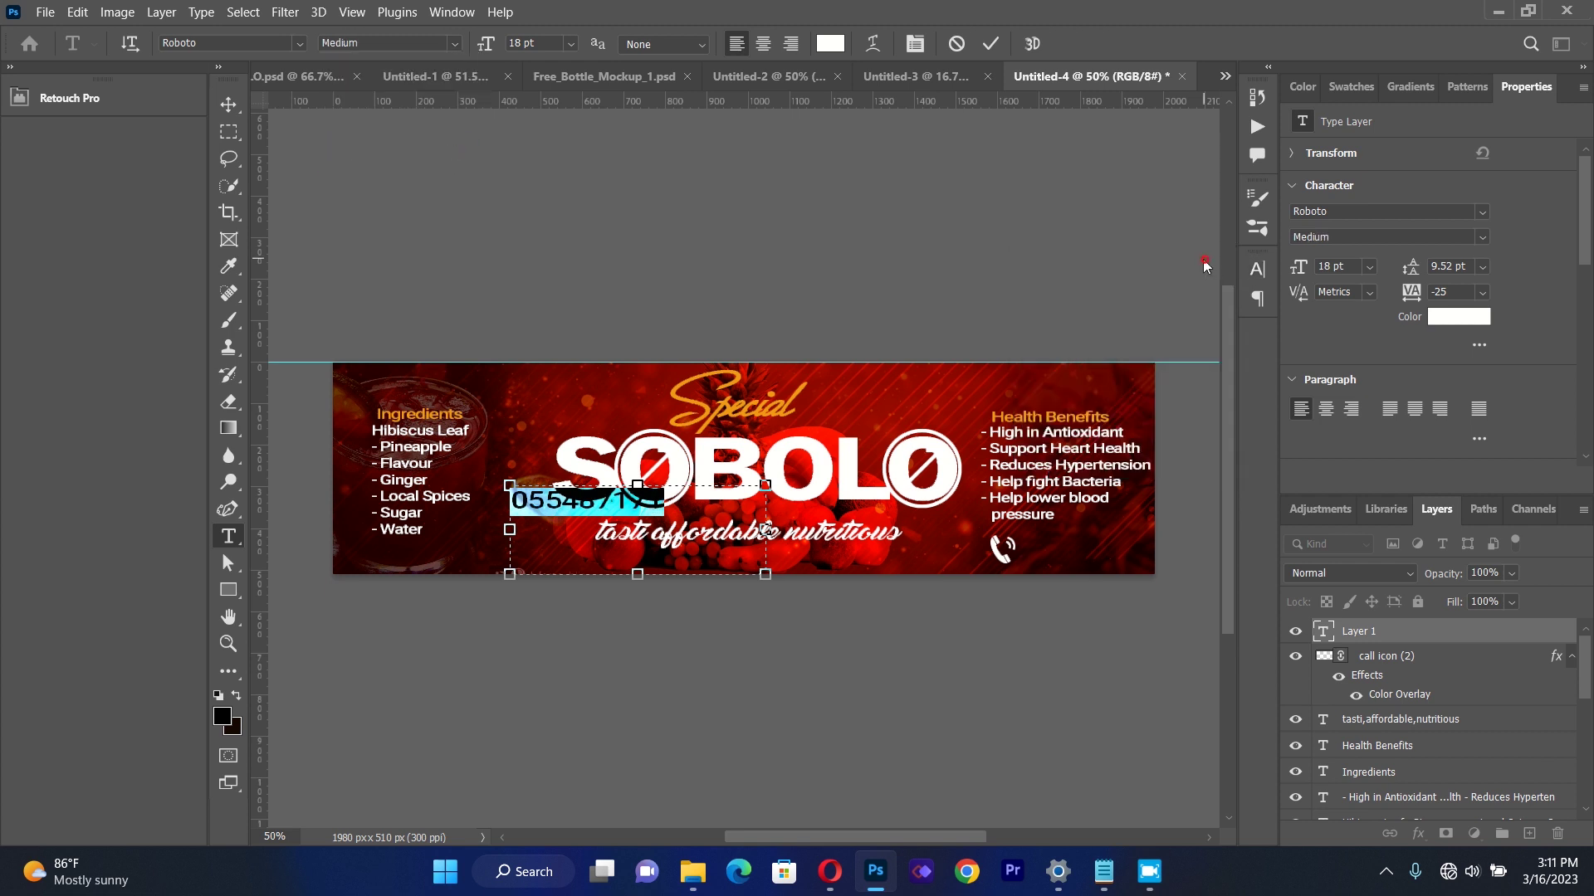
# Scale the phone number text to 59.17% and move it beside the call icon below Health Benefits.
pyautogui.click(229, 104)
pyautogui.moveTo(510, 485); pyautogui.dragTo(1059, 551)
pyautogui.press('Right')
pyautogui.press('Right')
pyautogui.press('Right')
pyautogui.press('Right')
pyautogui.press('Right')
pyautogui.press('Right')
pyautogui.moveTo(1060, 550); pyautogui.dragTo(1063, 555)
pyautogui.press('Up')
pyautogui.press('Up')
pyautogui.press('Up')
pyautogui.press('Up')
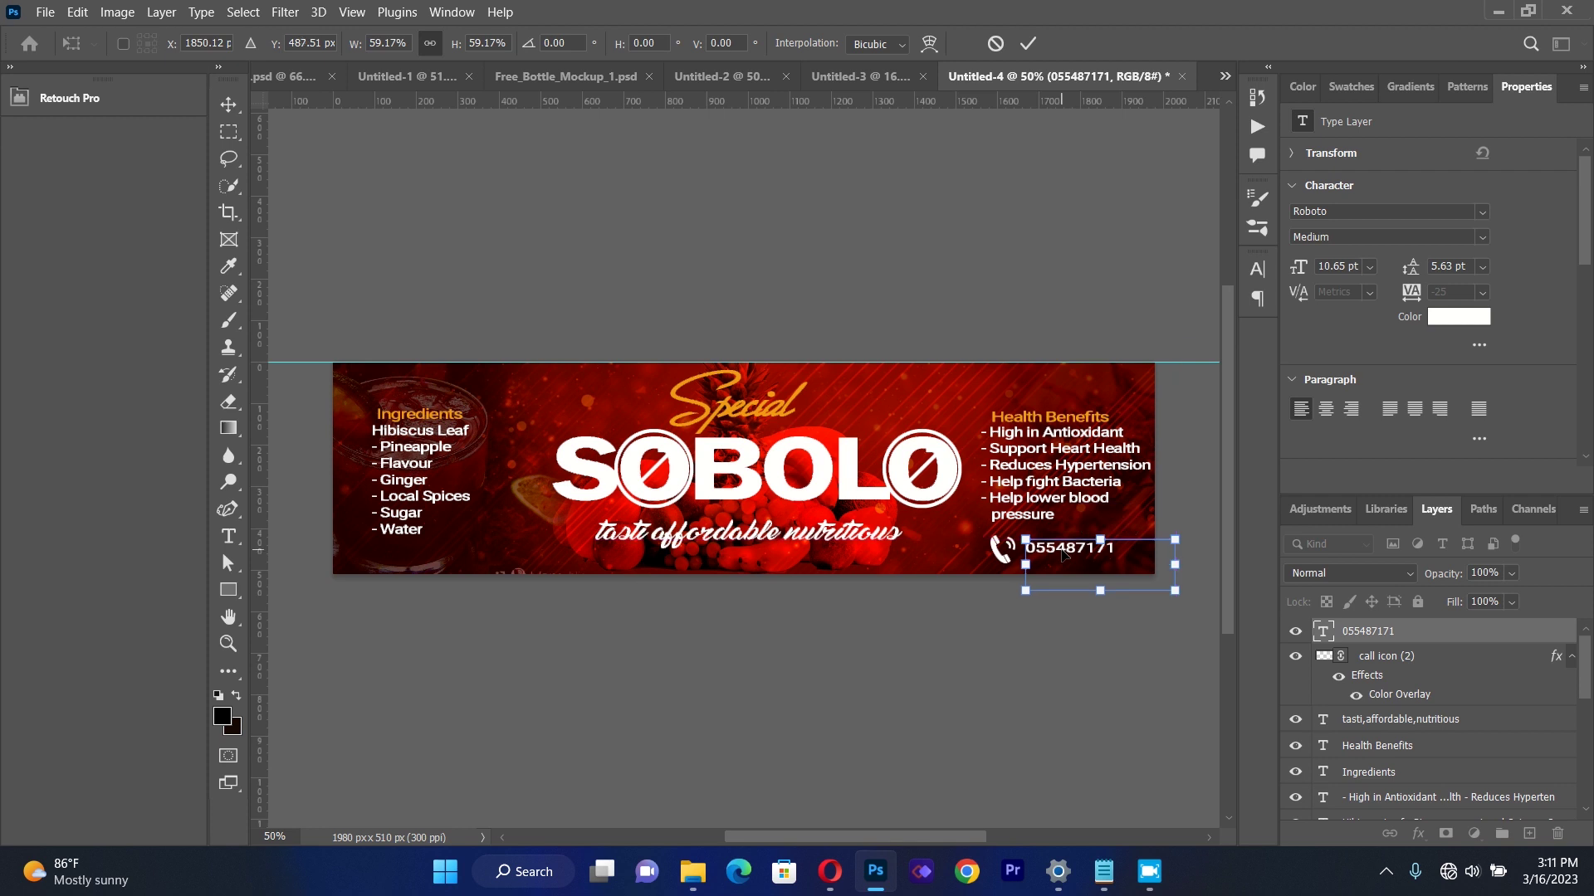
# Fine-tune the phone number's position beside the call icon to about X 1844 px, Y 473.5 px, and apply the transformation.
pyautogui.press('Left')
pyautogui.press('Left')
pyautogui.press('Left')
pyautogui.press('Left')
pyautogui.press('Left')
pyautogui.press('Left')
pyautogui.press('Up')
pyautogui.press('Up')
pyautogui.press('Up')
pyautogui.press('Up')
pyautogui.press('Up')
pyautogui.press('Up')
pyautogui.press('Up')
pyautogui.press('Up')
pyautogui.press('Up')
pyautogui.press('Up')
pyautogui.press('Up')
pyautogui.press('Up')
pyautogui.press('Up')
pyautogui.press('Up')
pyautogui.press('Up')
pyautogui.press('Up')
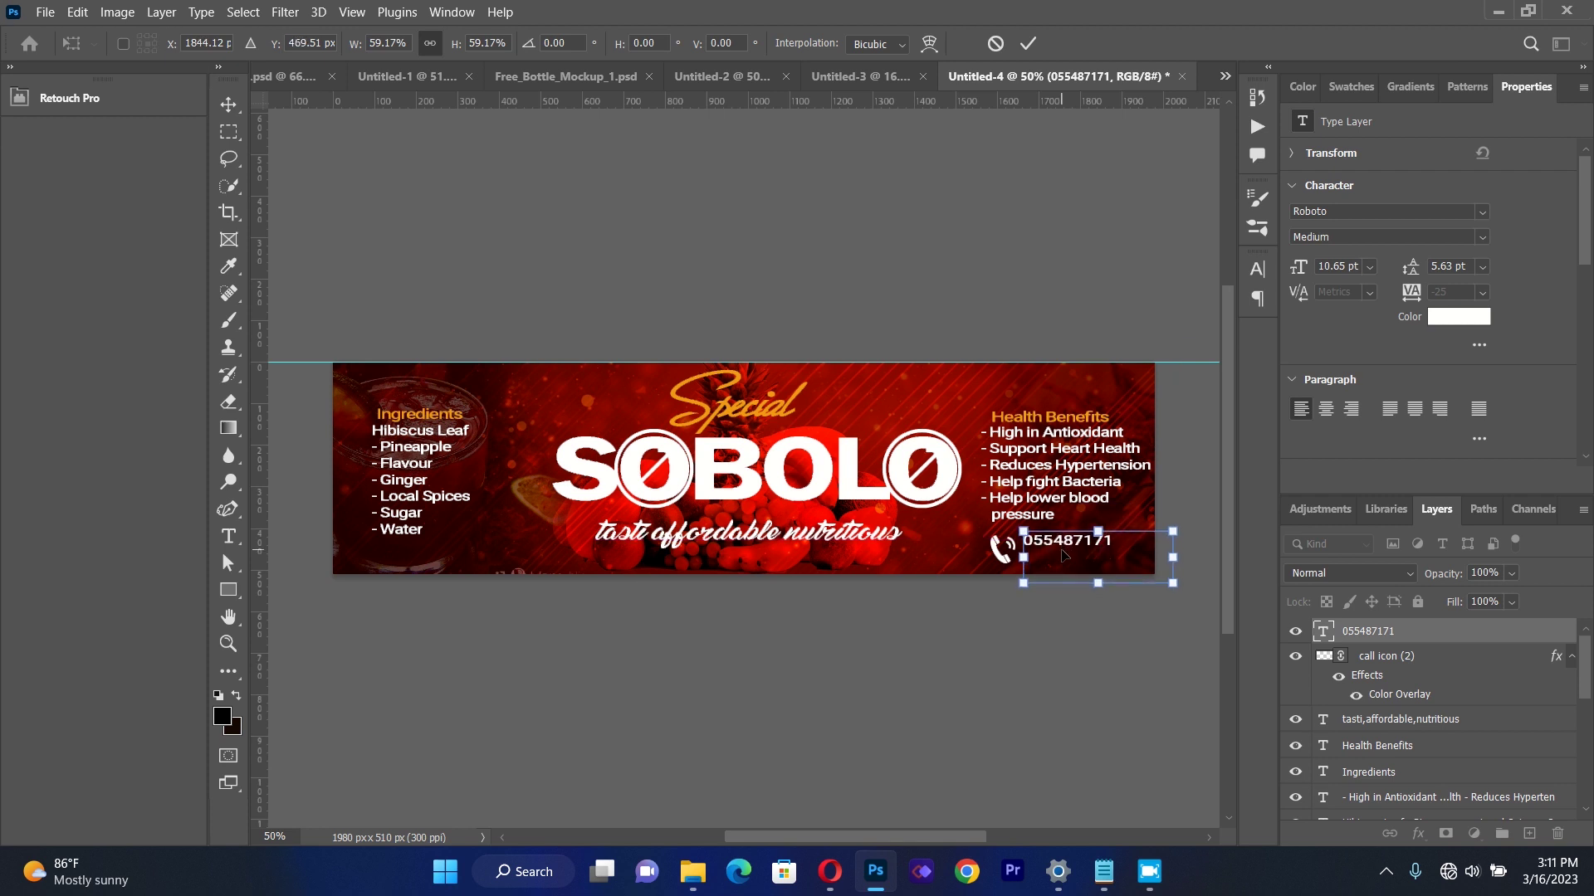
pyautogui.press('Down')
pyautogui.press('Down')
pyautogui.press('Down')
pyautogui.press('Down')
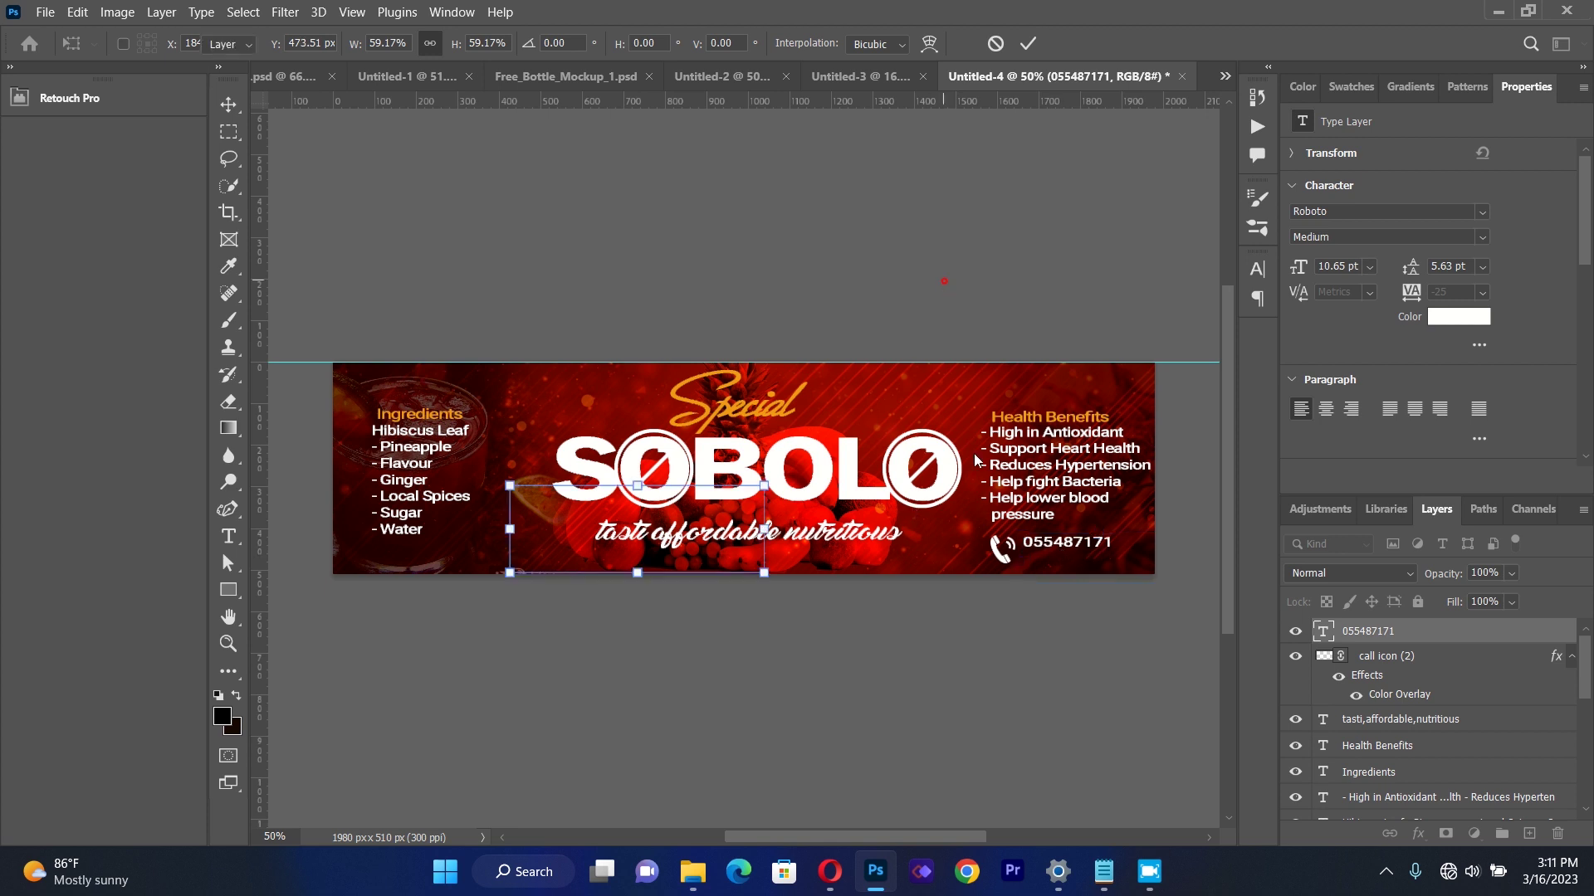
pyautogui.press('Return')
pyautogui.click(1142, 586)
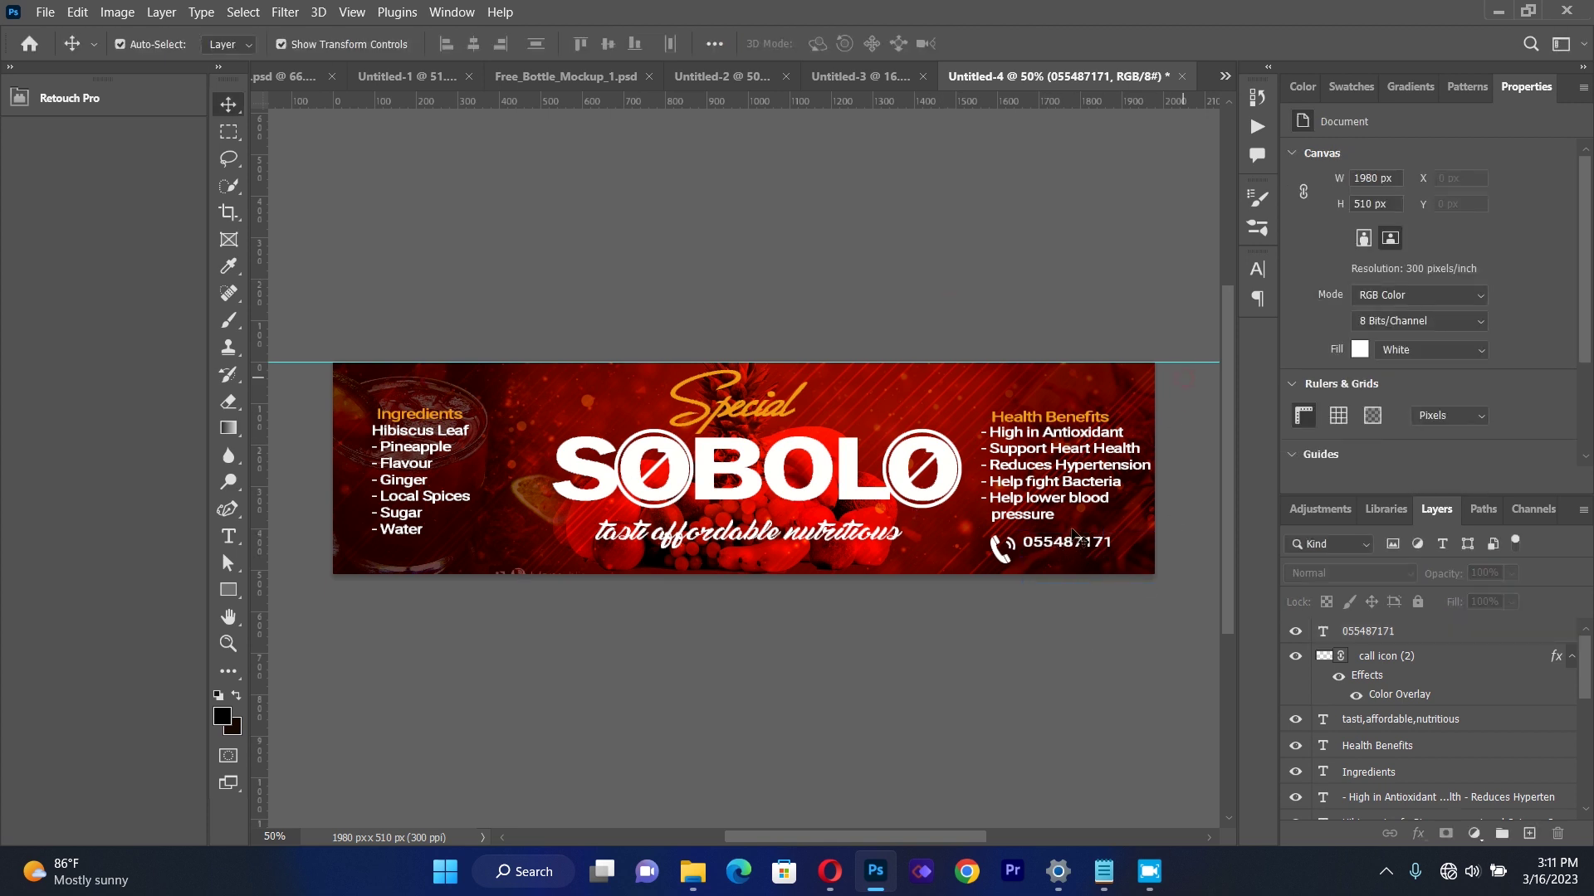
# Duplicate the phone number text and move the copy about 30 px straight down, directly beneath the original.
pyautogui.click(1083, 549)
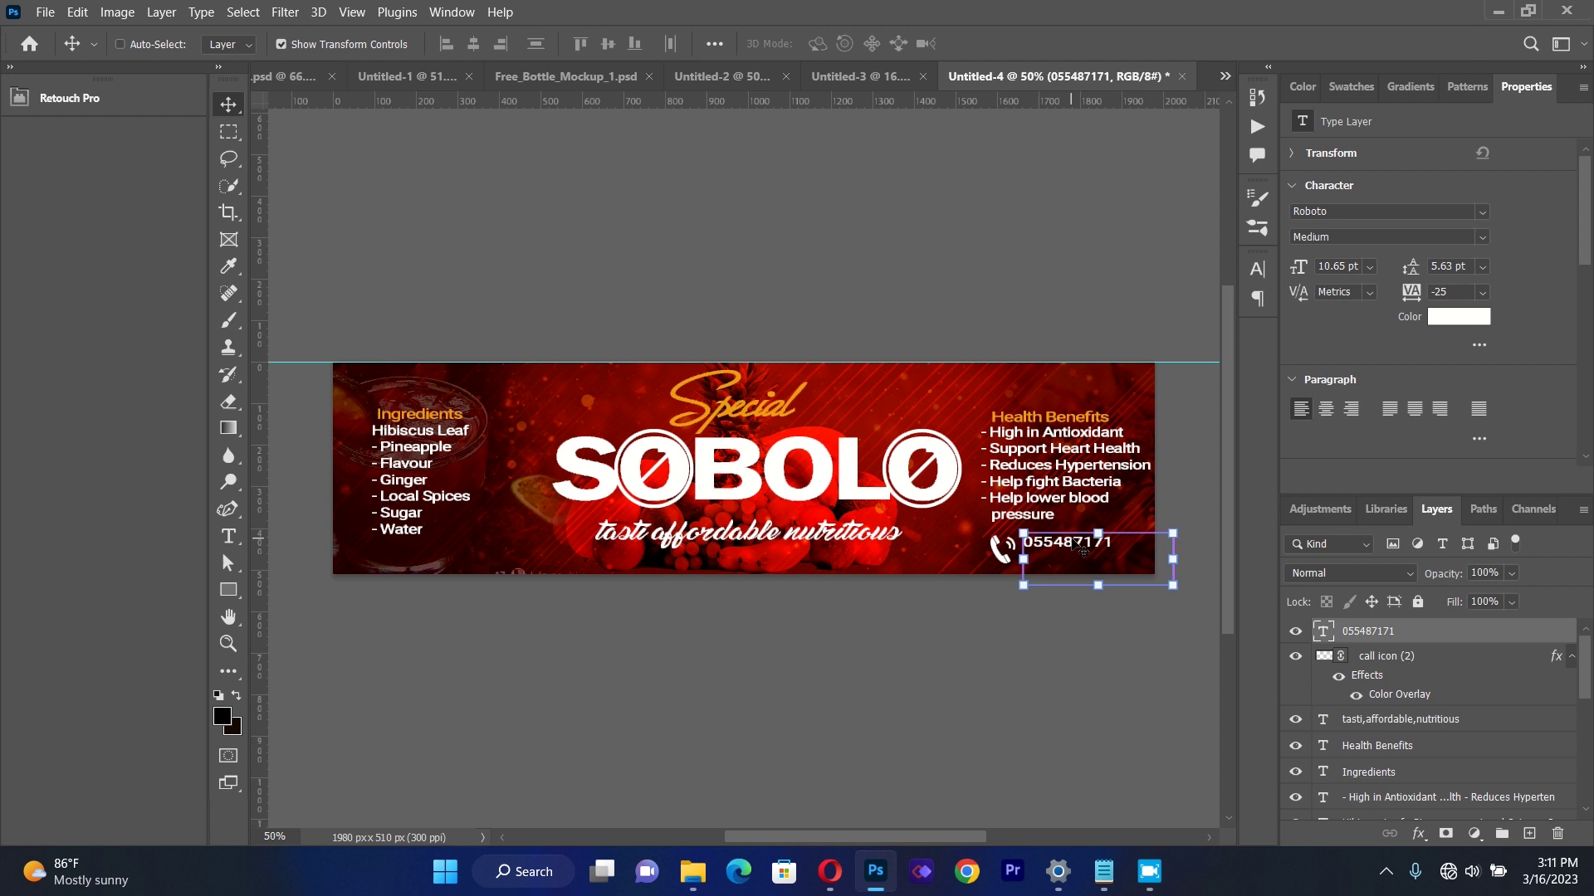
pyautogui.hotkey('ctrl', 'j')
pyautogui.moveTo(1084, 549); pyautogui.dragTo(1083, 562)
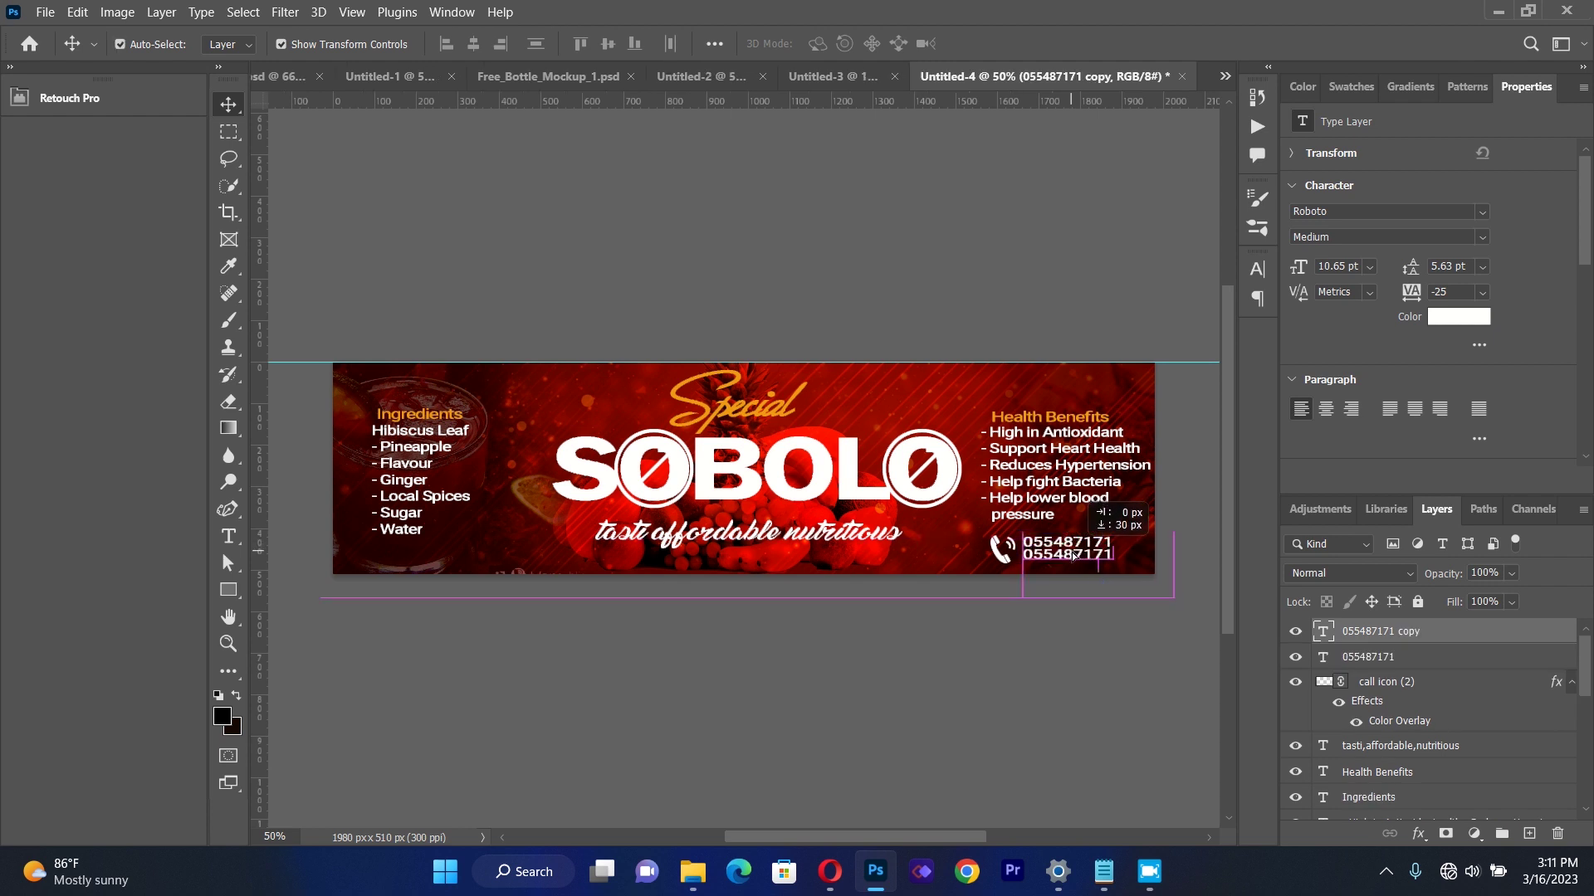
# Replace the text of the lower copy with the second phone number and commit the edit.
pyautogui.click(224, 548)
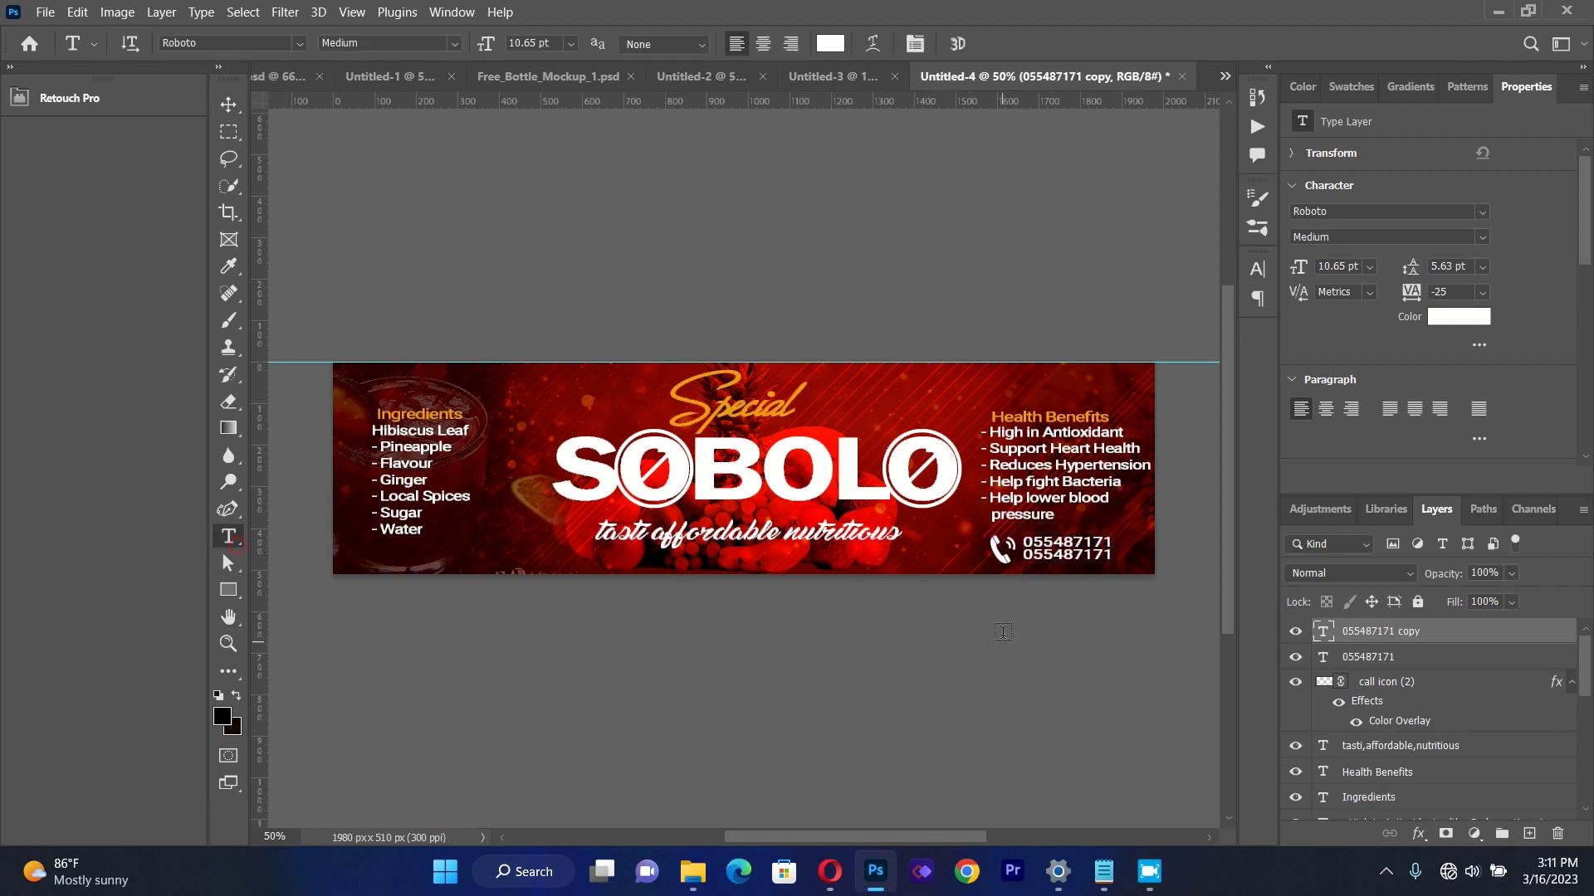
pyautogui.doubleClick(1033, 559)
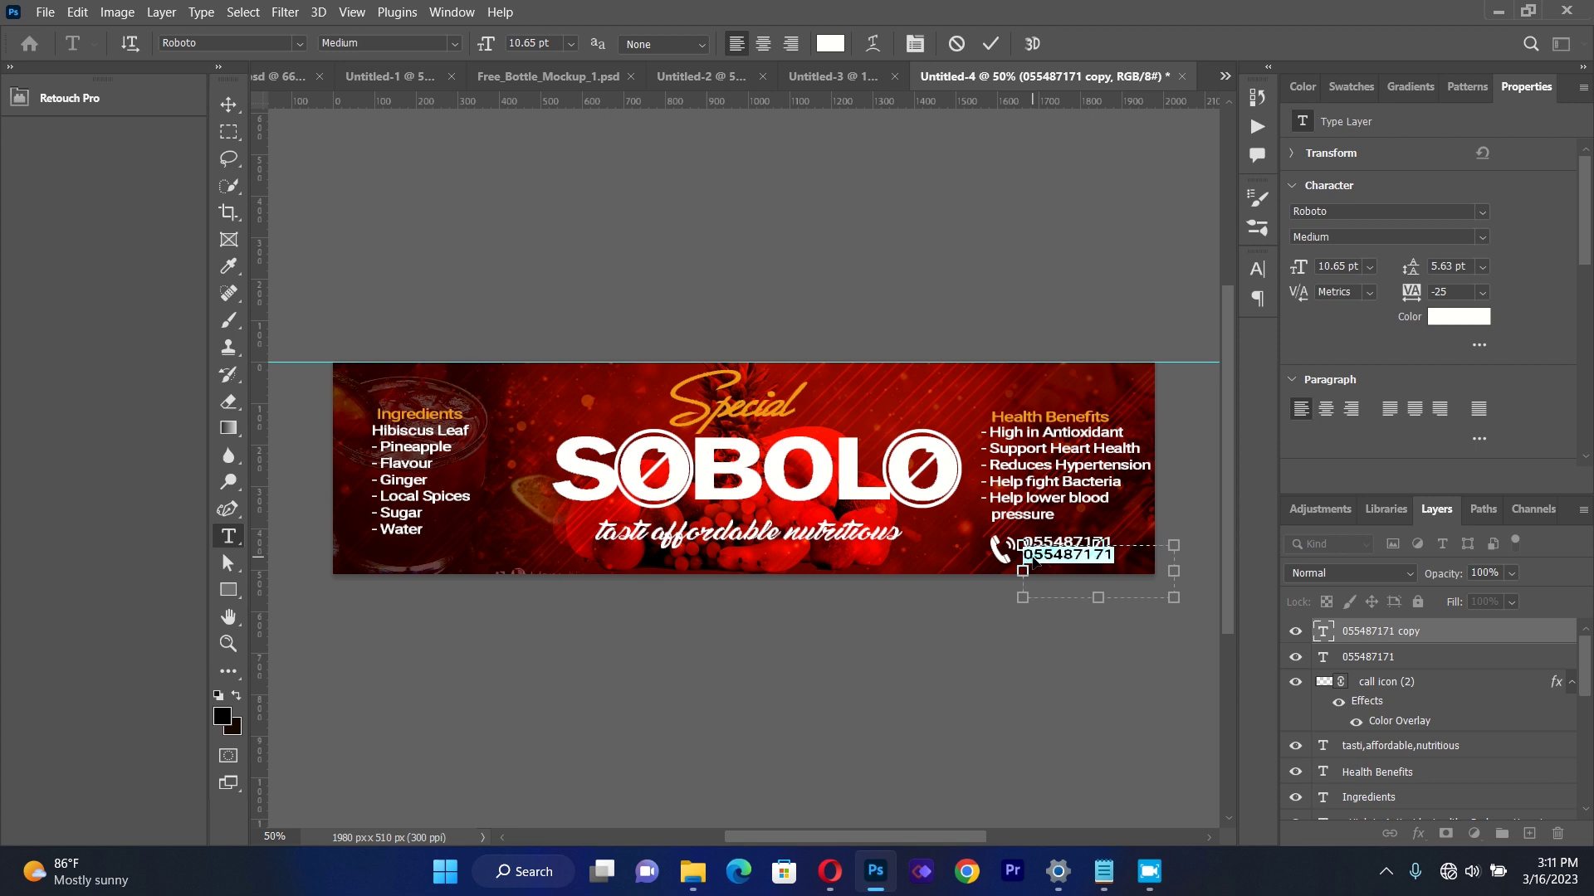
pyautogui.press('BackSpace')
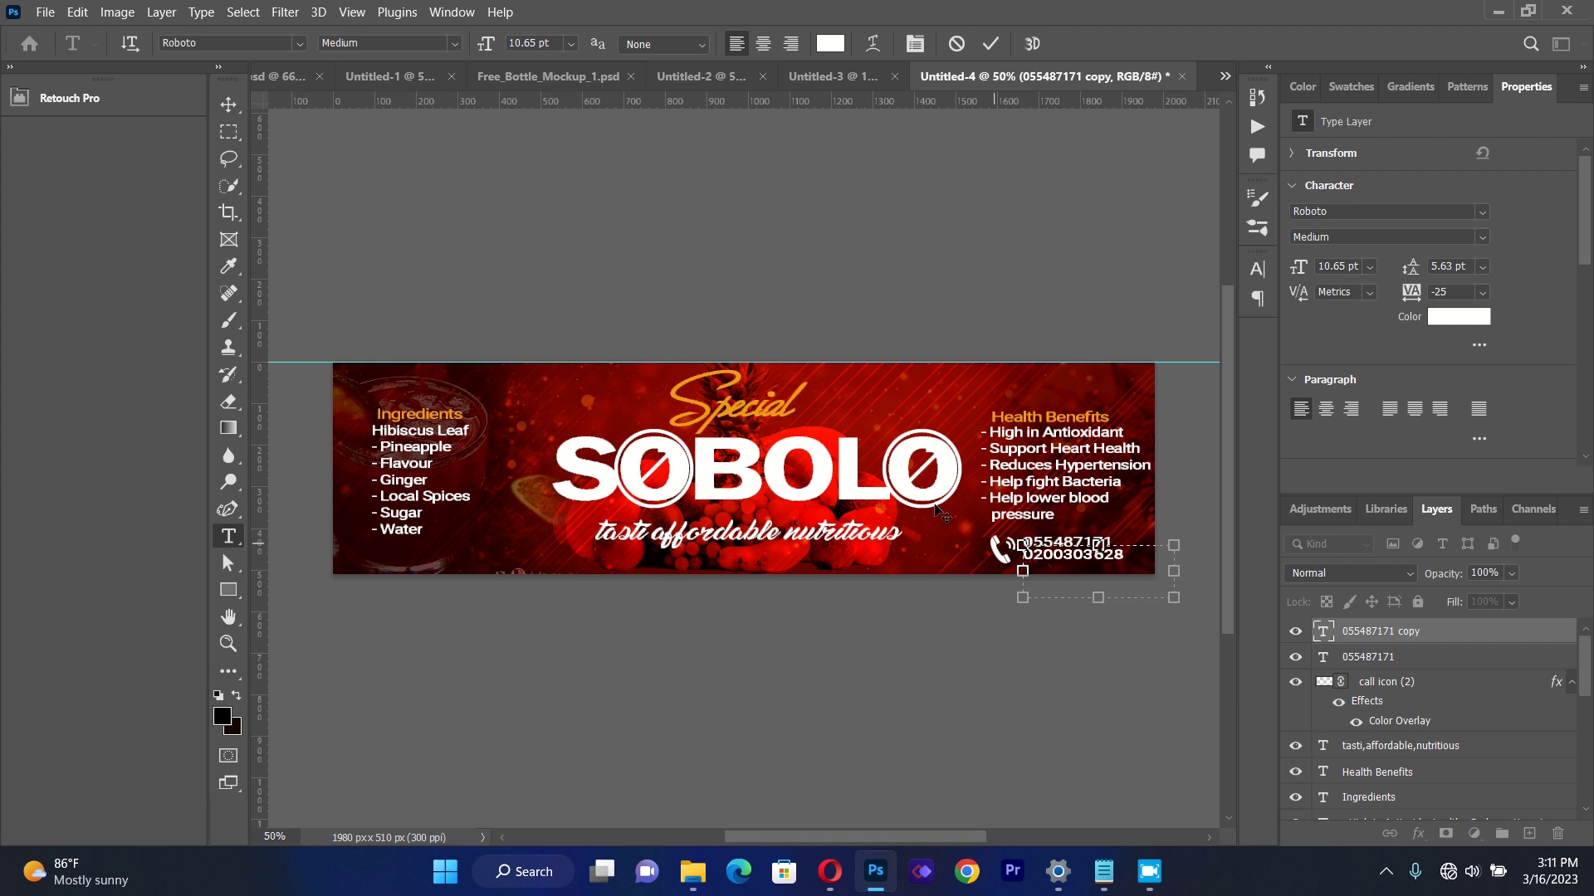
pyautogui.click(229, 105)
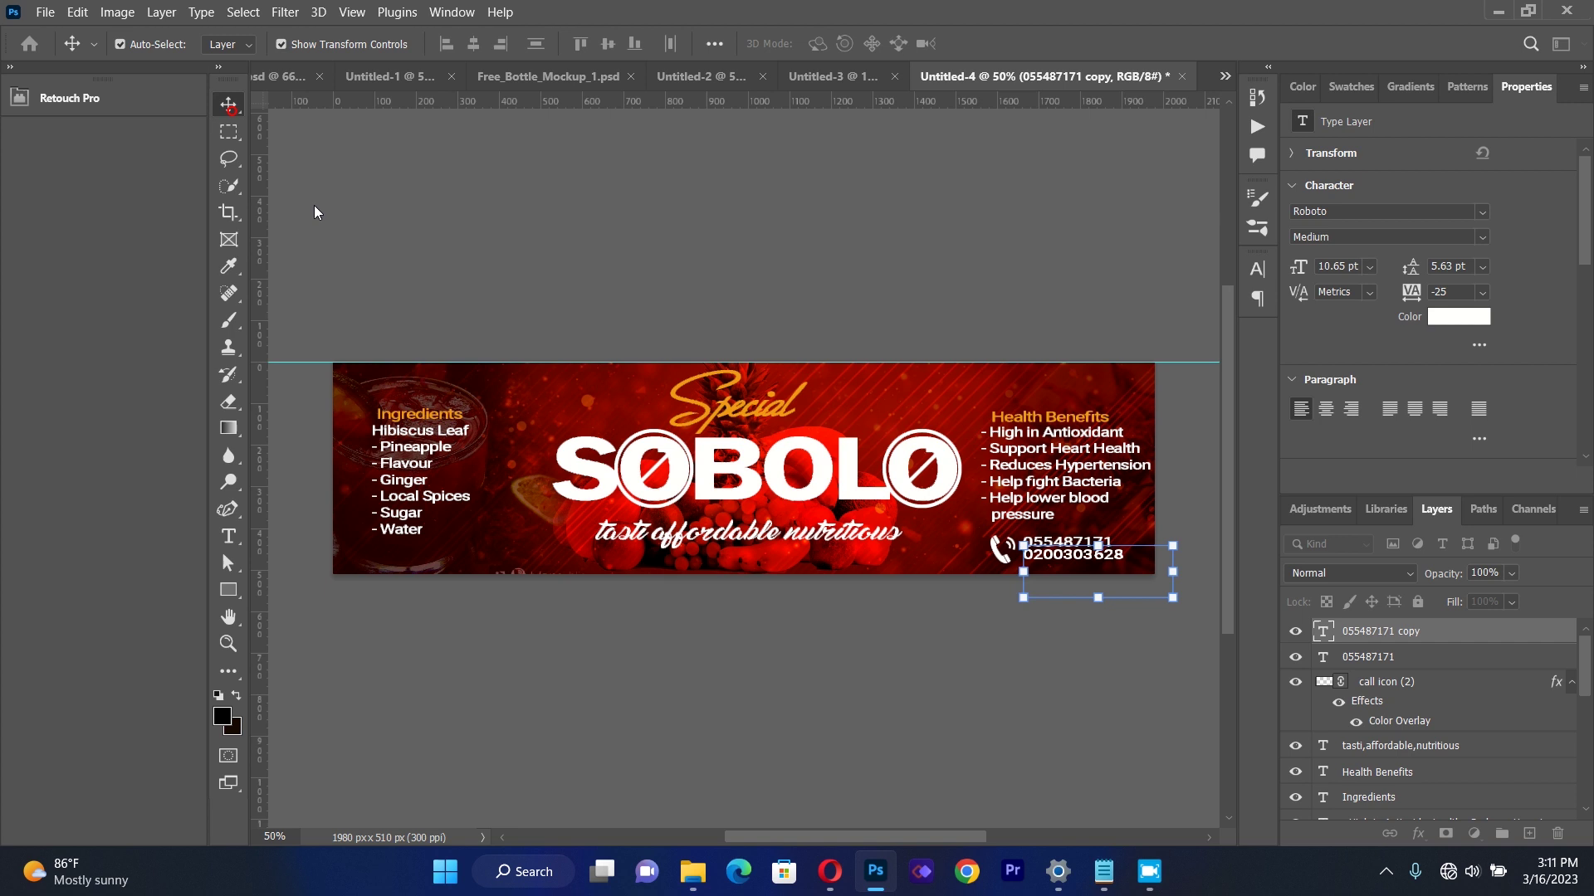
pyautogui.click(261, 648)
# Add the missing last digit to the upper phone number beside the call icon and commit the edit.
pyautogui.click(229, 536)
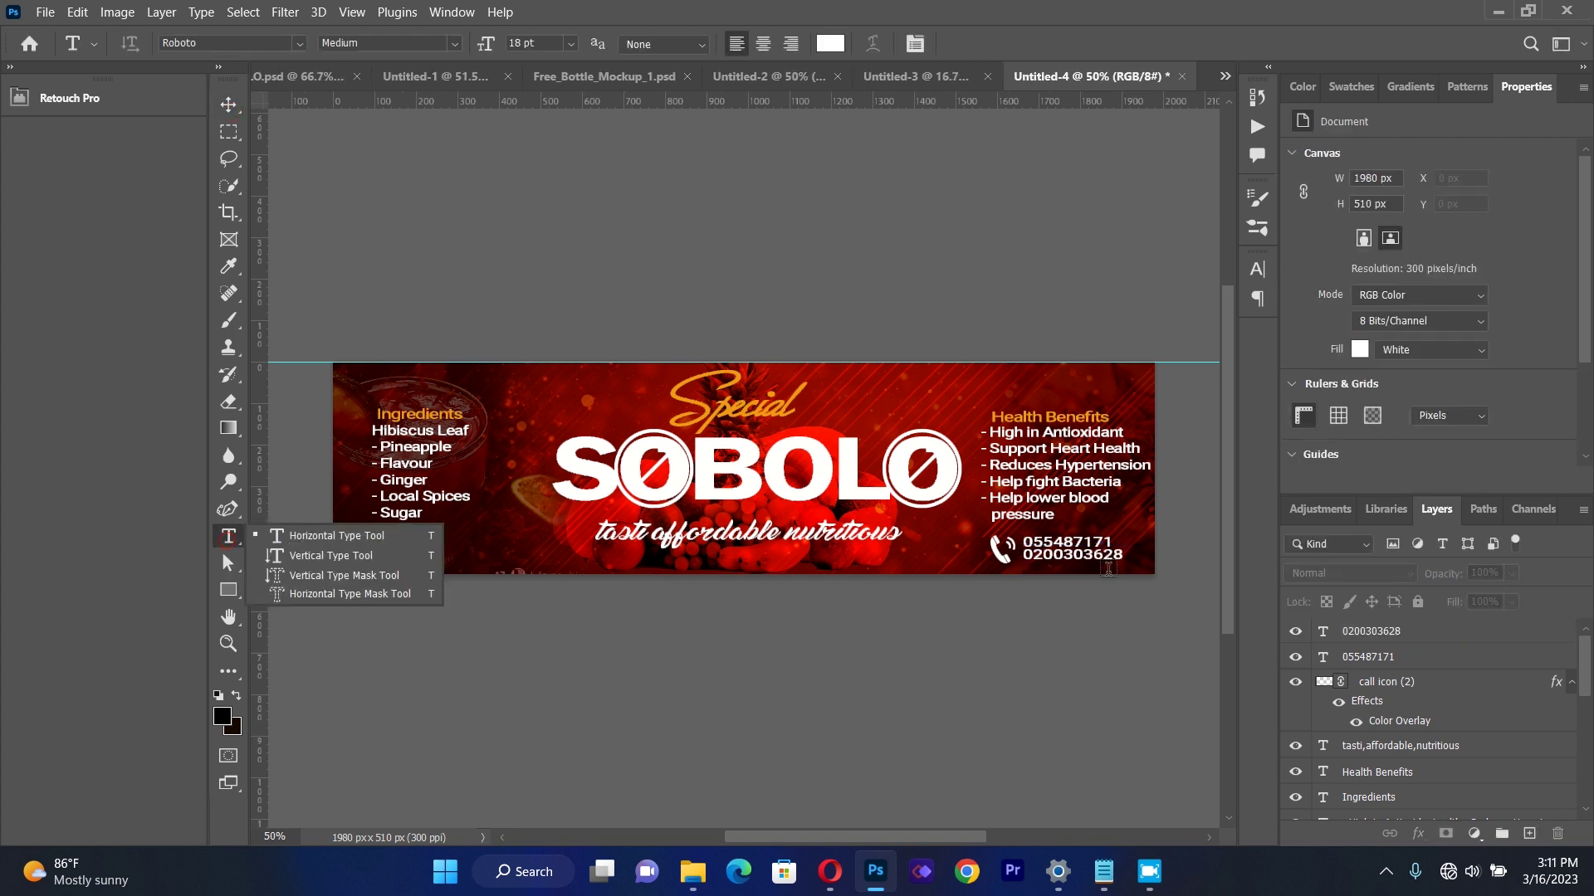
pyautogui.click(1110, 541)
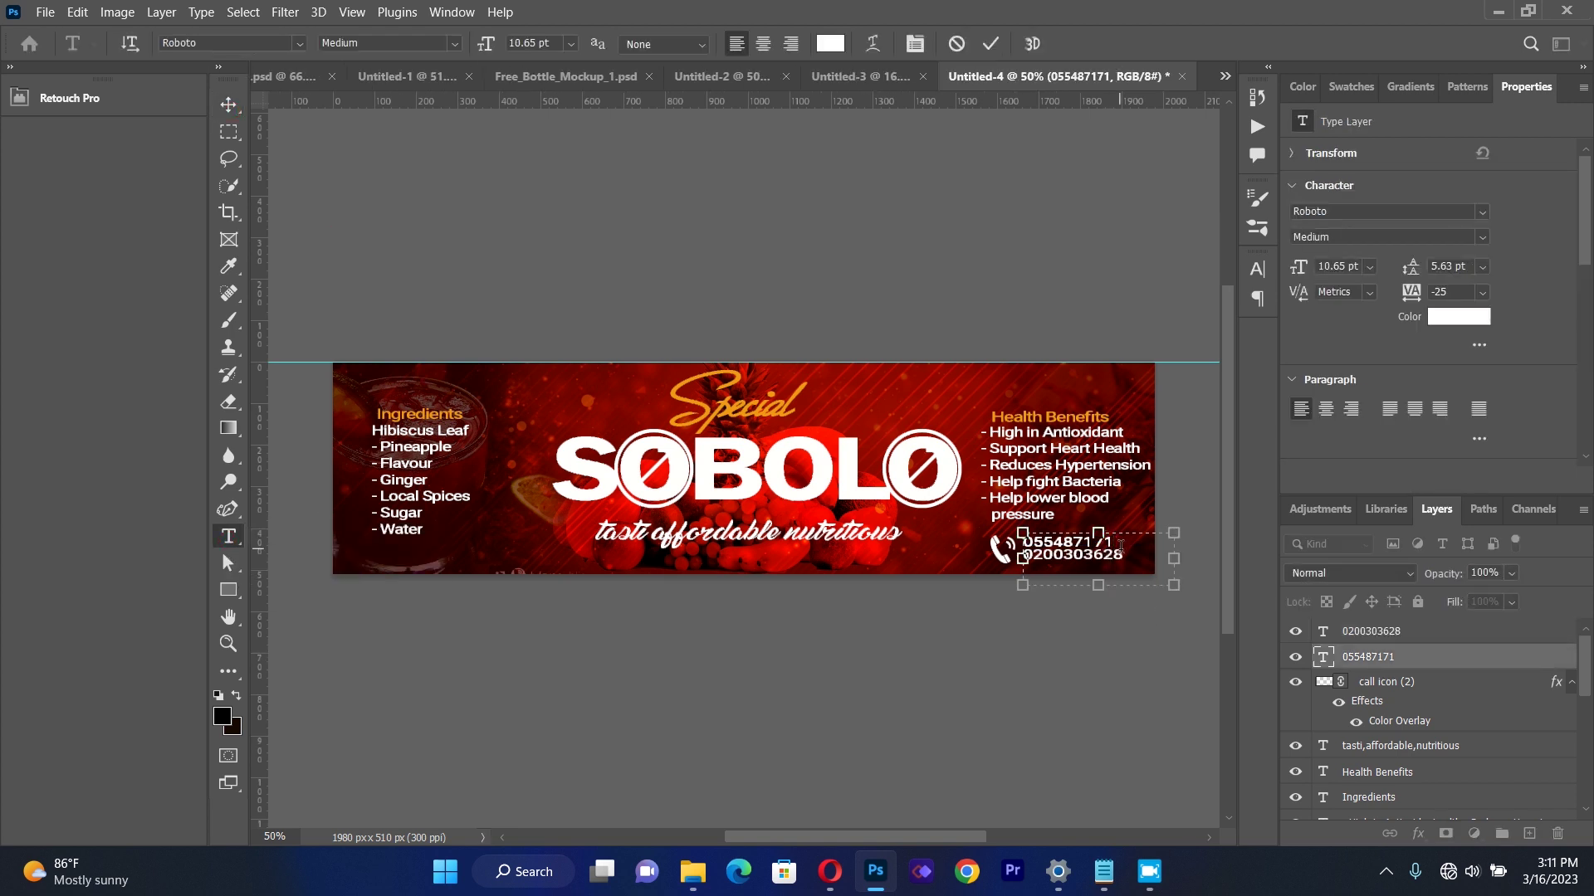
pyautogui.click(229, 105)
pyautogui.click(371, 280)
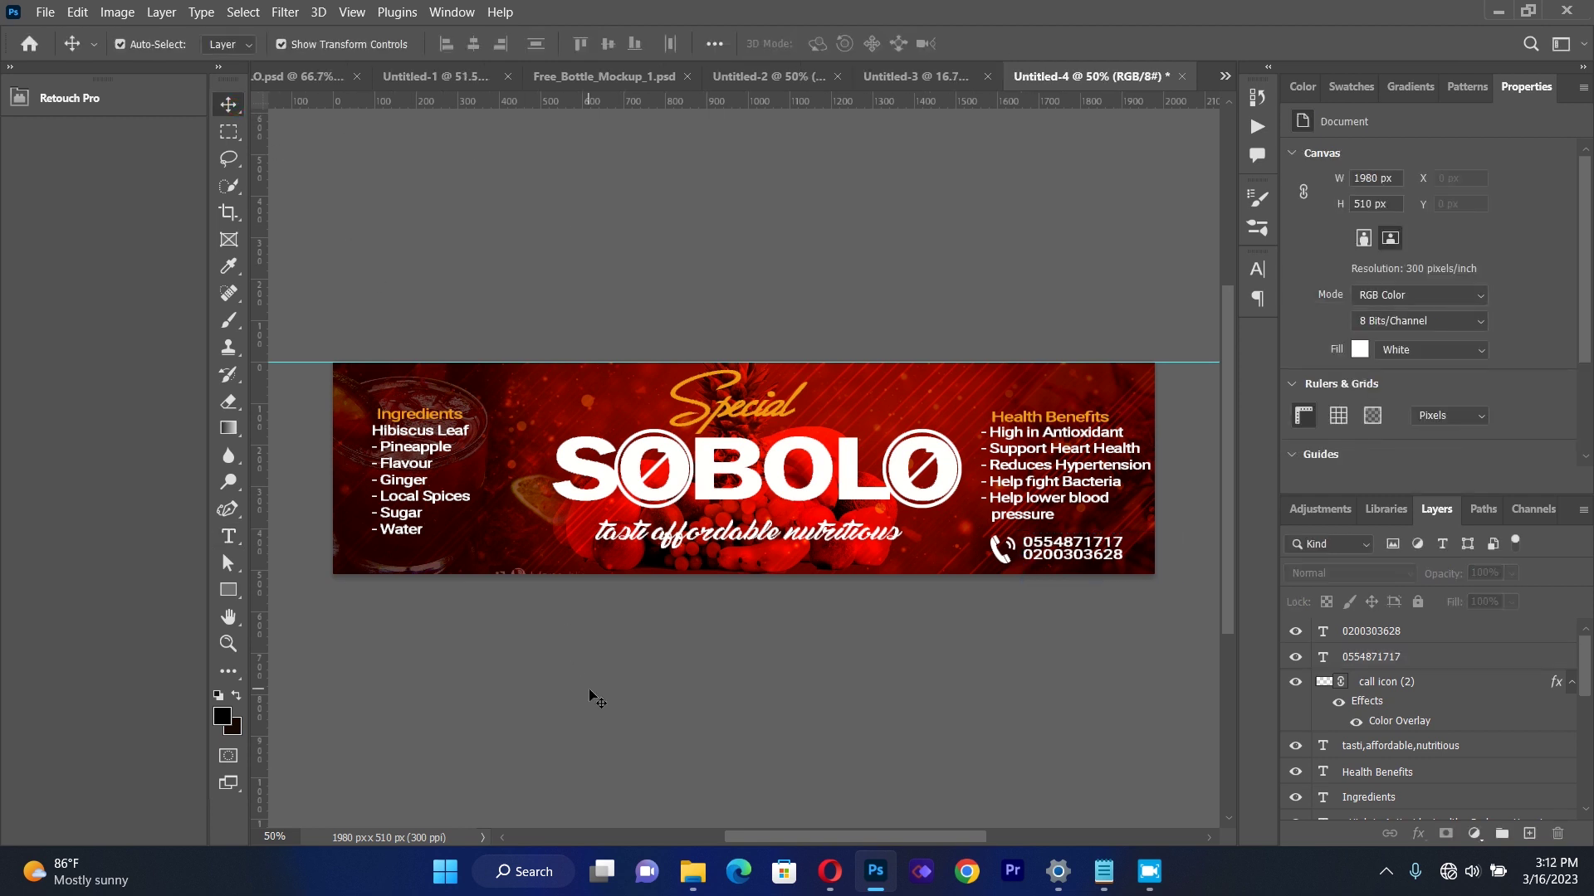
# Select the second phone number text below the first one.
pyautogui.click(1076, 556)
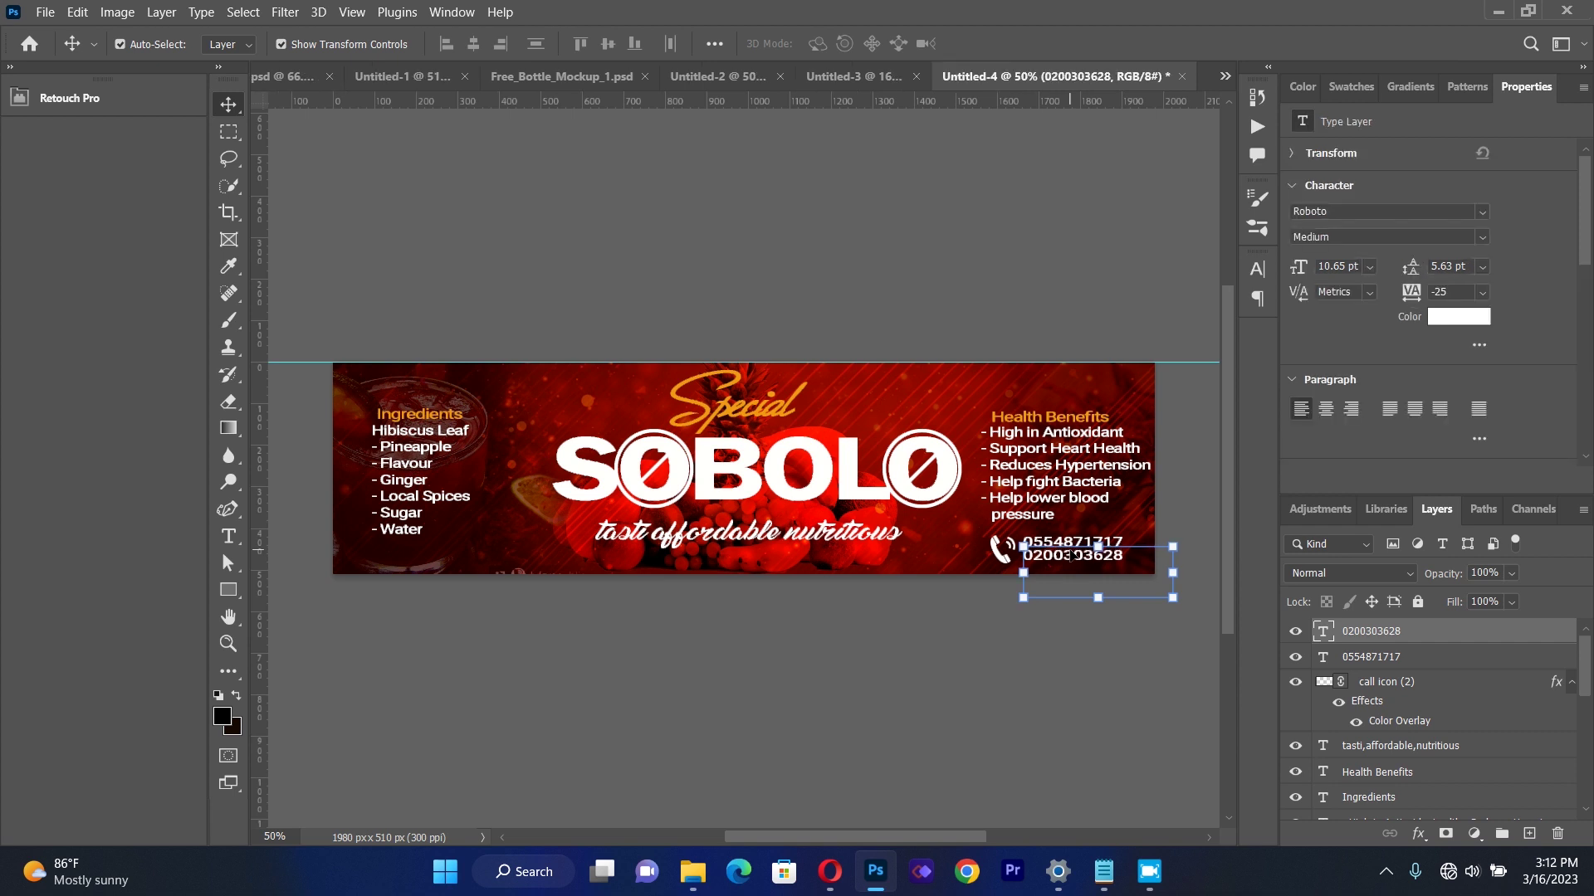